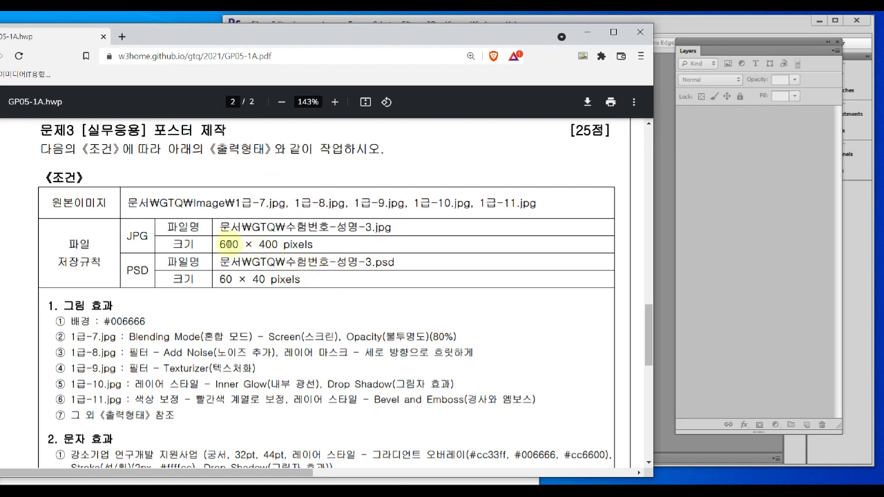
# Create a new 600 × 400 pixel document in Photoshop at 72 pixels/inch, RGB Color, white background, and clear the Layers panel off the canvas.
pyautogui.moveTo(219, 244); pyautogui.dragTo(315, 244)
pyautogui.click(319, 275)
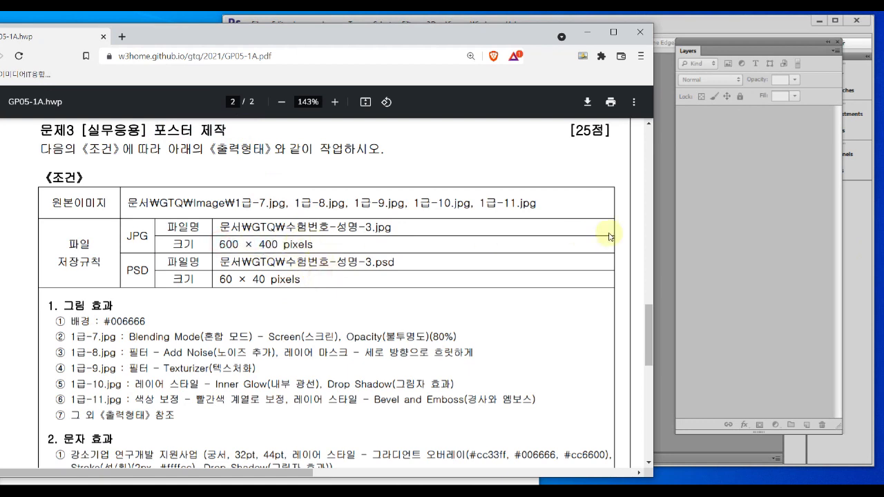
pyautogui.click(655, 216)
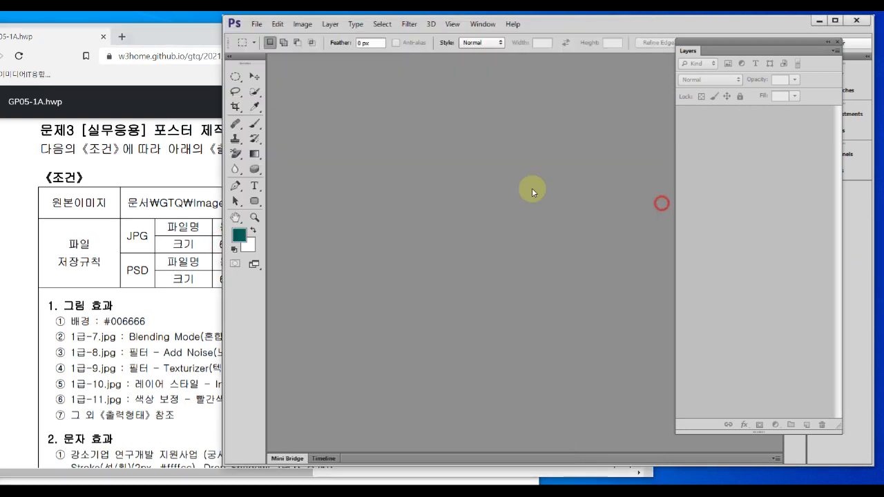
pyautogui.click(261, 26)
pyautogui.click(263, 39)
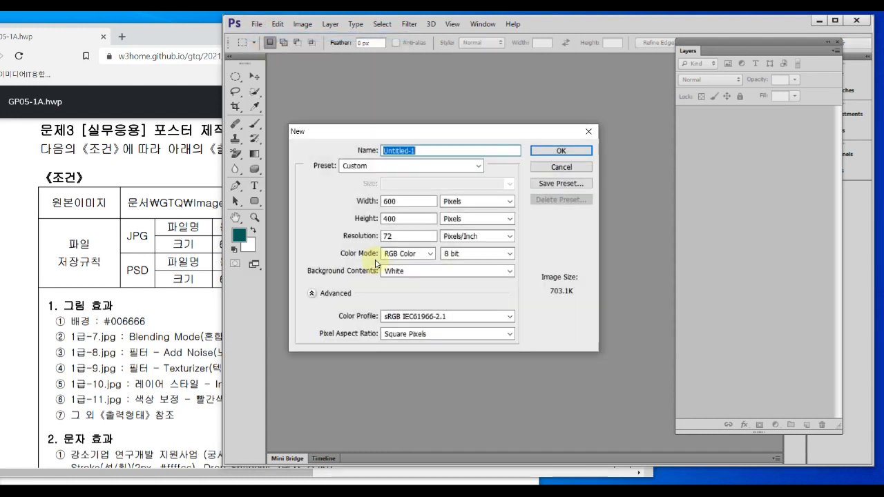
pyautogui.press('Tab')
pyautogui.press('Tab')
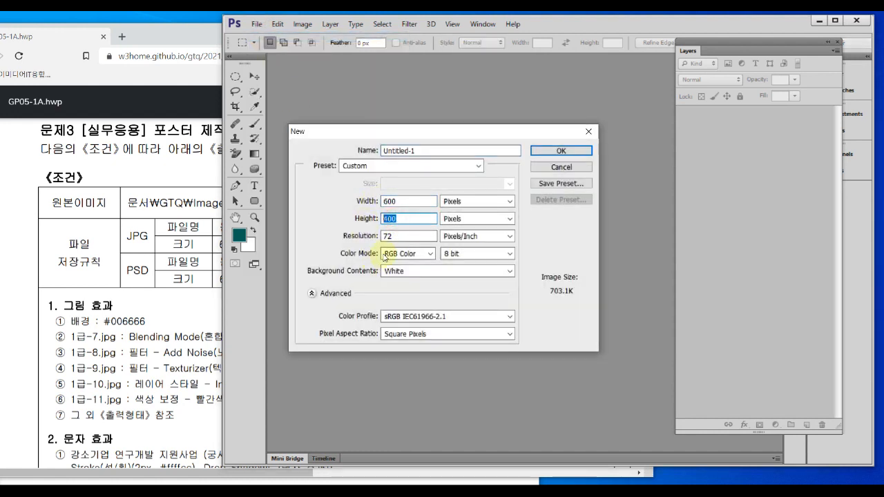
pyautogui.click(408, 254)
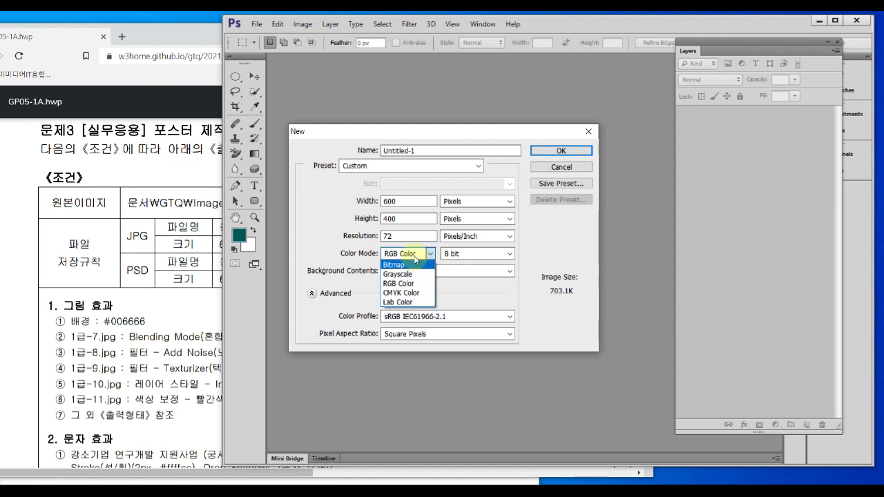
pyautogui.click(407, 253)
pyautogui.click(477, 218)
pyautogui.click(453, 228)
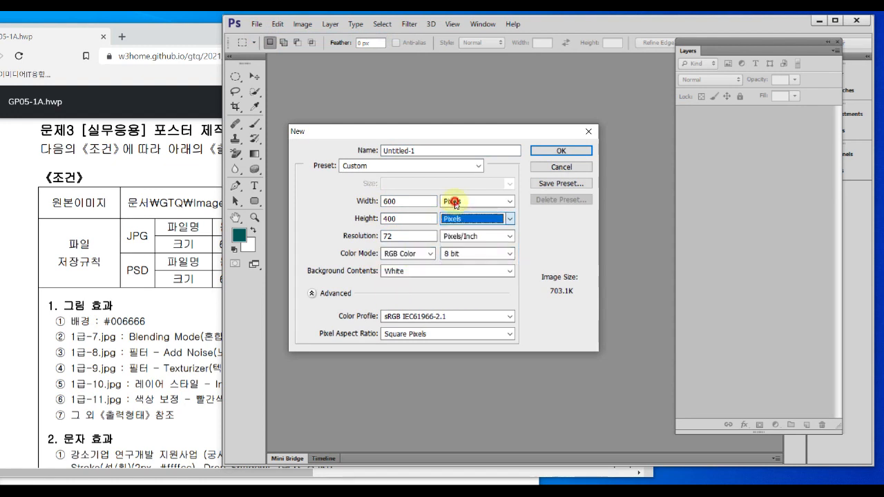
pyautogui.doubleClick(395, 201)
pyautogui.doubleClick(390, 219)
pyautogui.doubleClick(390, 235)
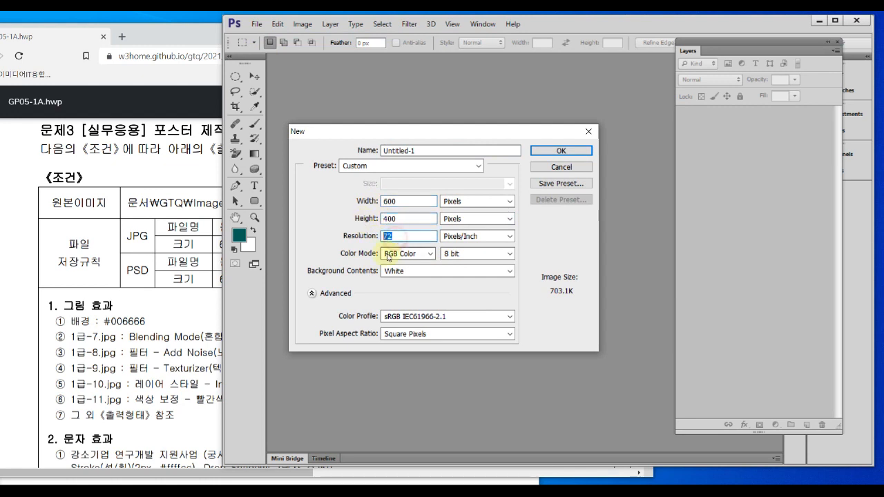
pyautogui.click(389, 253)
pyautogui.click(428, 255)
pyautogui.click(534, 152)
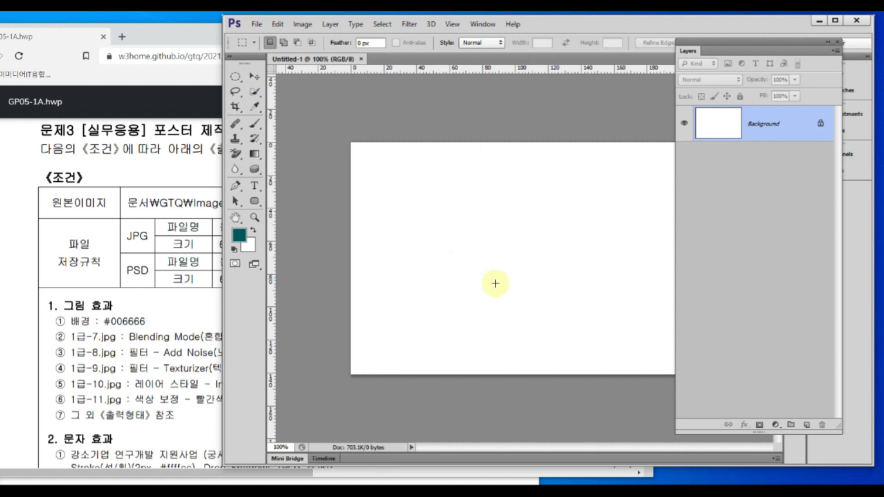
pyautogui.moveTo(737, 46); pyautogui.dragTo(761, 42)
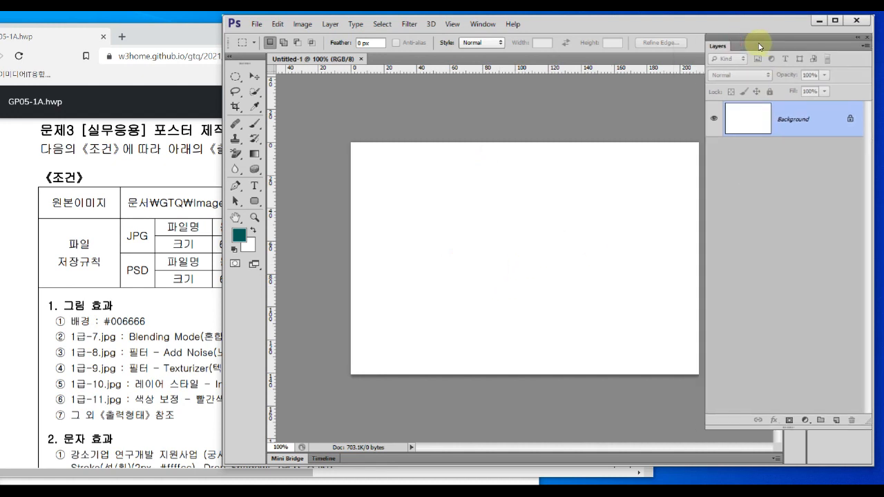
# Set the foreground colour to #006666, as the exam sheet specifies, and fill the Background layer with it.
pyautogui.click(138, 382)
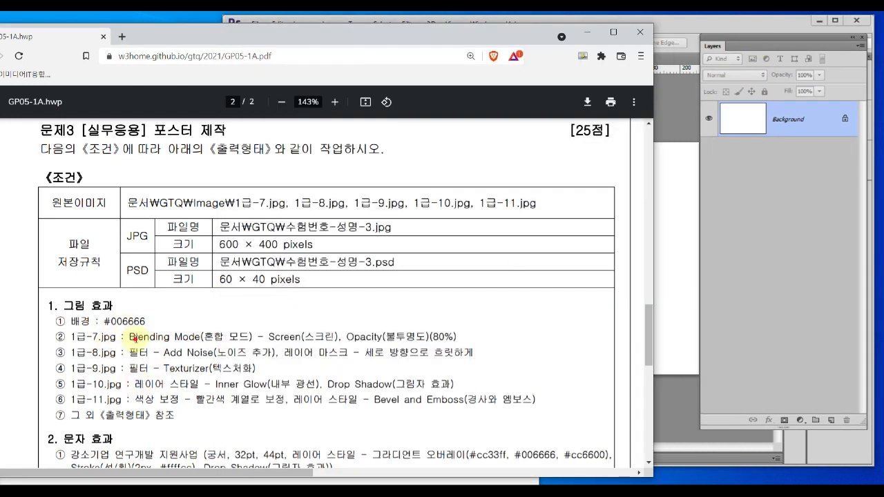
pyautogui.moveTo(54, 331); pyautogui.dragTo(147, 327)
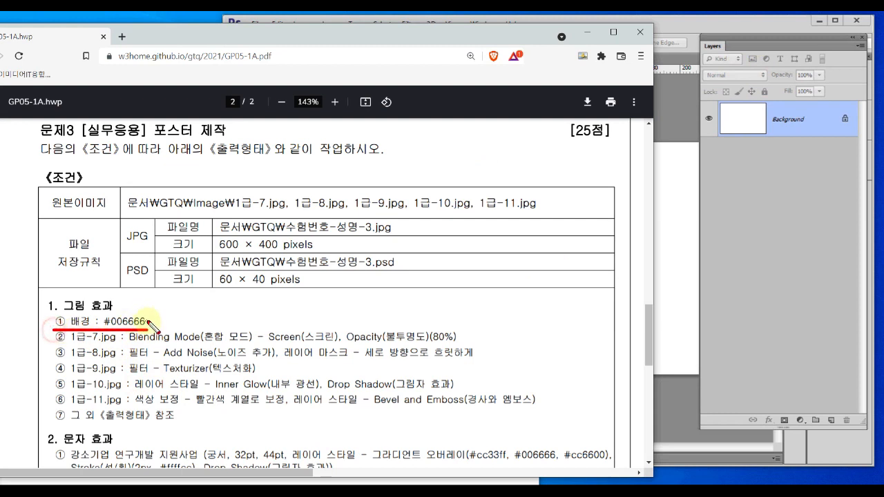
pyautogui.click(743, 229)
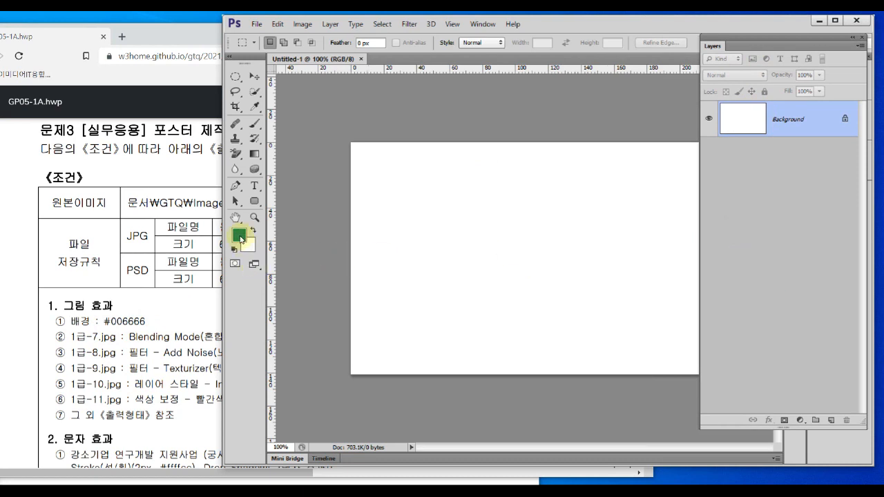
pyautogui.click(240, 240)
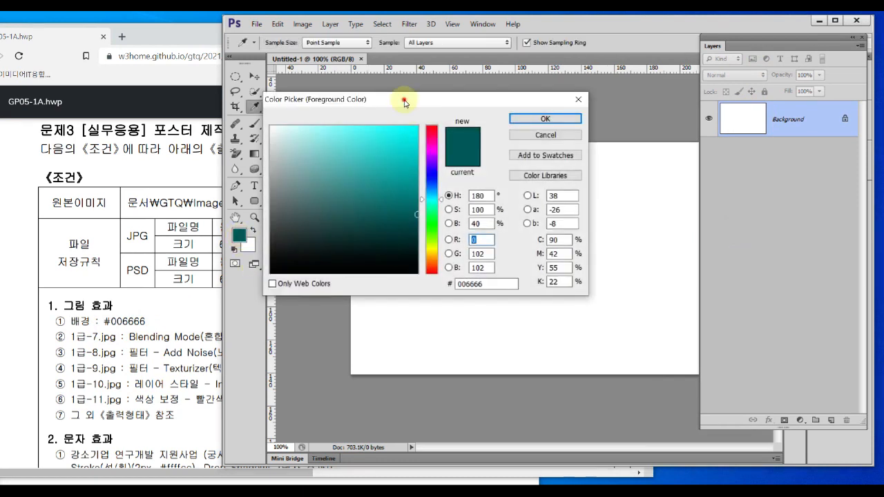
pyautogui.moveTo(403, 99); pyautogui.dragTo(404, 131)
pyautogui.moveTo(484, 317); pyautogui.dragTo(462, 316)
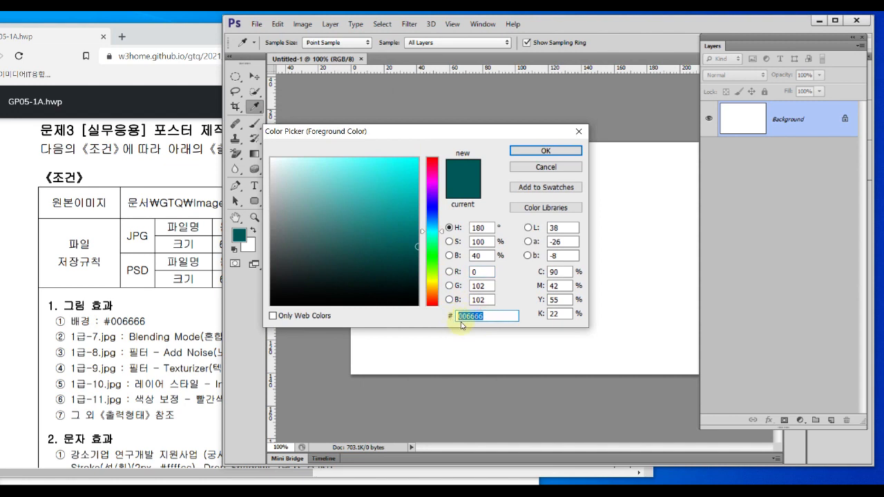
pyautogui.write('006666')
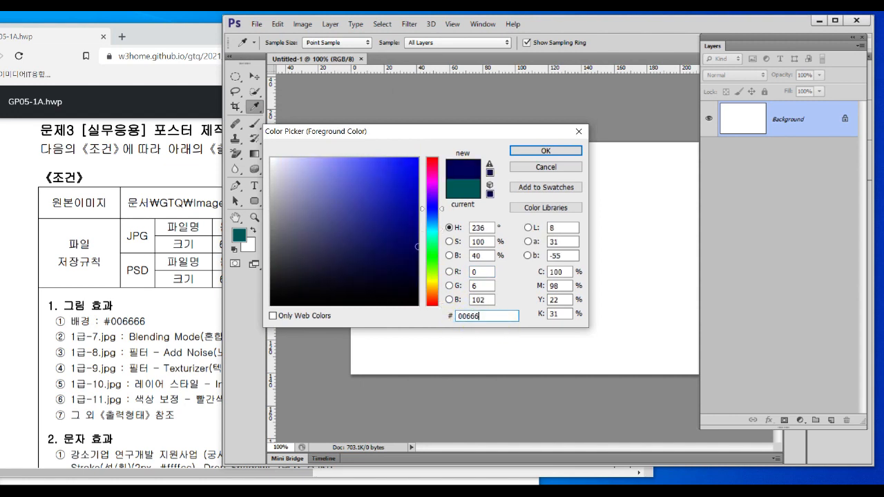
pyautogui.hotkey('ctrl', 'alt', 'd')
pyautogui.moveTo(489, 327)
pyautogui.mouseDown()
pyautogui.moveTo(447, 322)
pyautogui.moveTo(472, 304)
pyautogui.moveTo(466, 336)
pyautogui.mouseUp()
pyautogui.press('Escape')
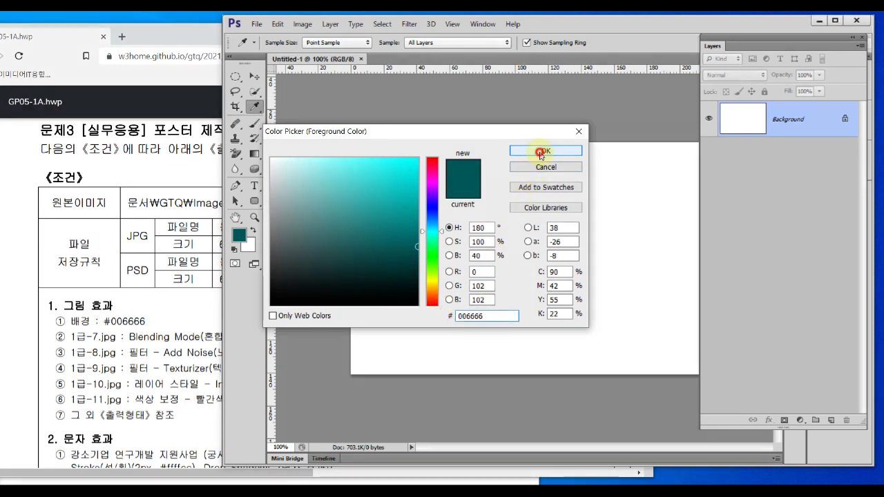
pyautogui.click(537, 151)
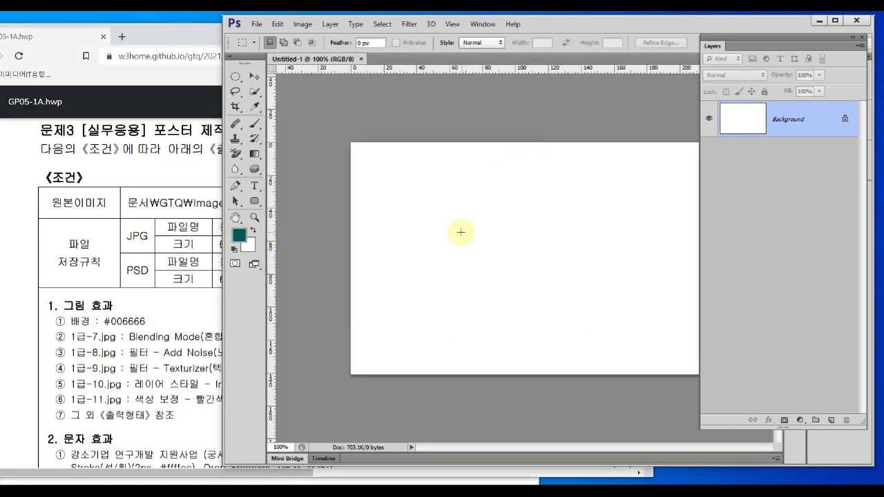
pyautogui.hotkey('alt', 'BackSpace')
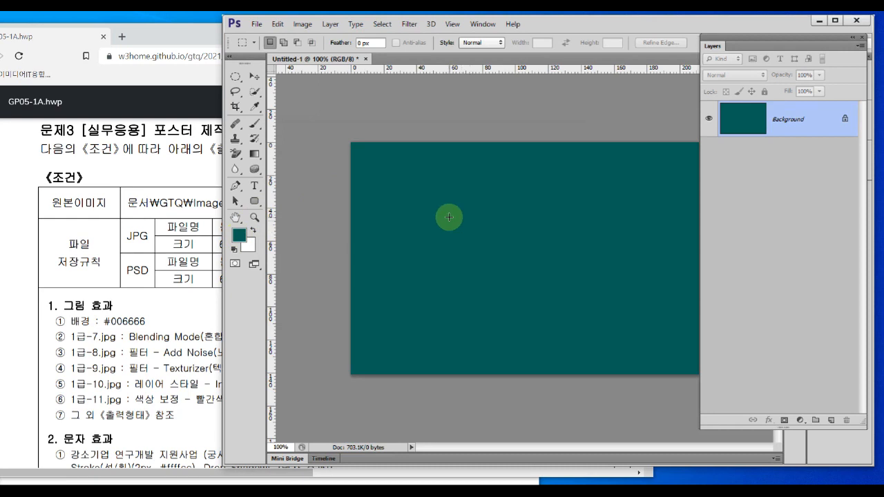
# Place the image 1급-7 from the GP05-1A (2) folder in File Explorer into the poster document.
pyautogui.click(185, 353)
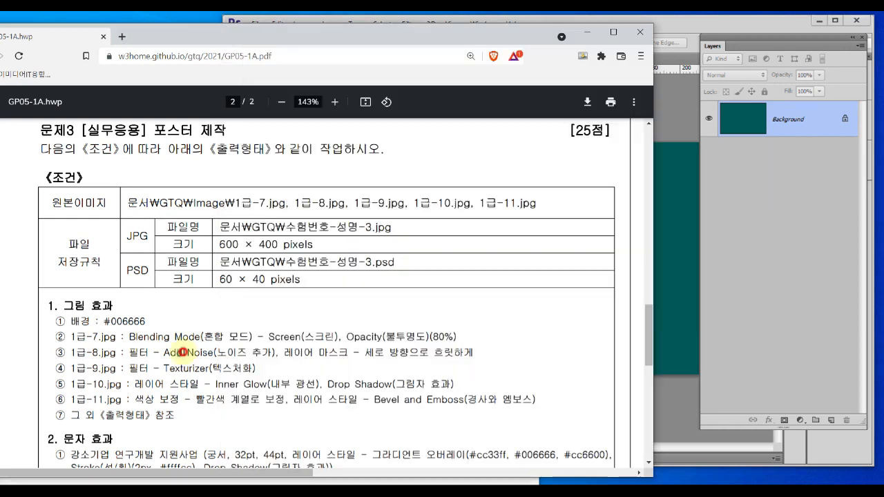
pyautogui.moveTo(73, 347)
pyautogui.mouseDown()
pyautogui.moveTo(439, 343)
pyautogui.moveTo(449, 352)
pyautogui.mouseUp()
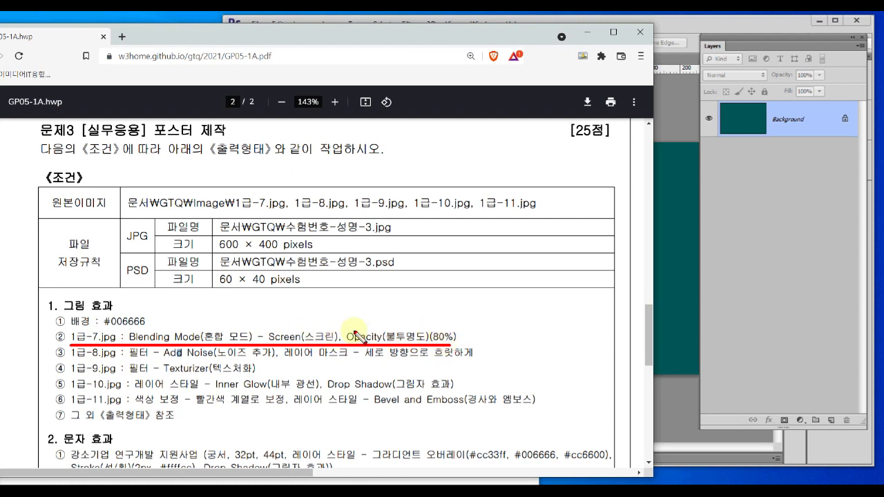
pyautogui.press('Escape')
pyautogui.click(741, 226)
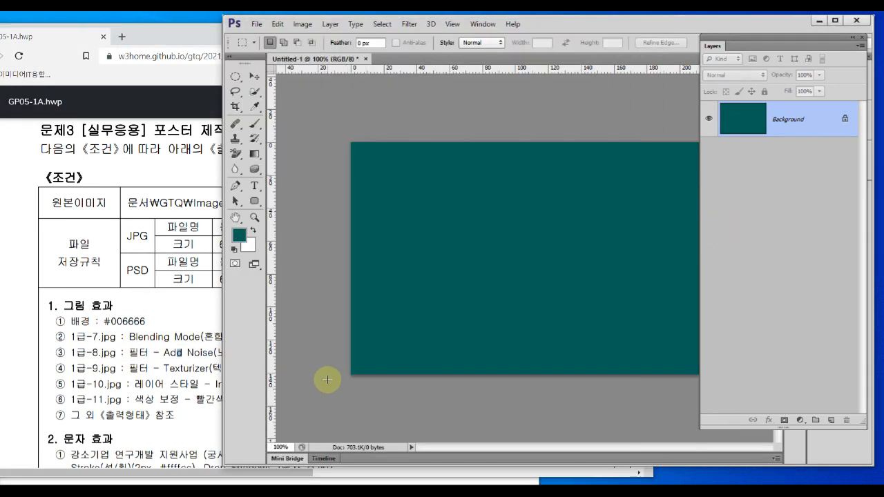
pyautogui.click(339, 484)
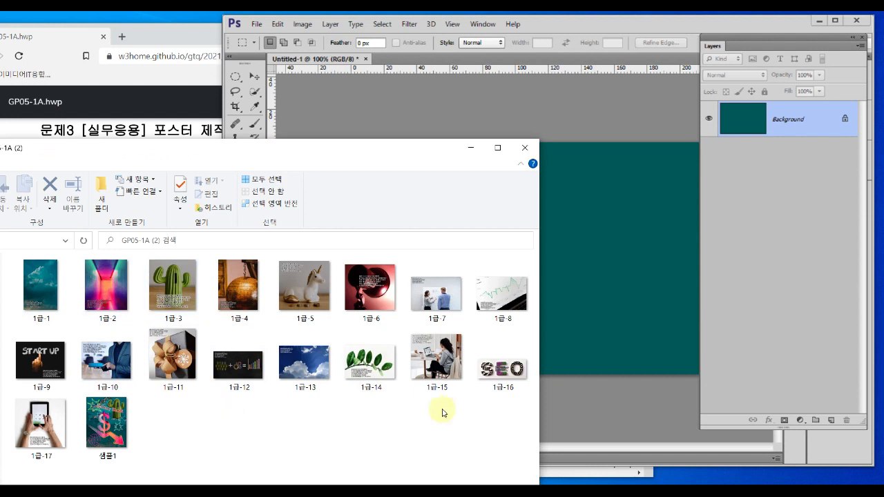
pyautogui.click(430, 301)
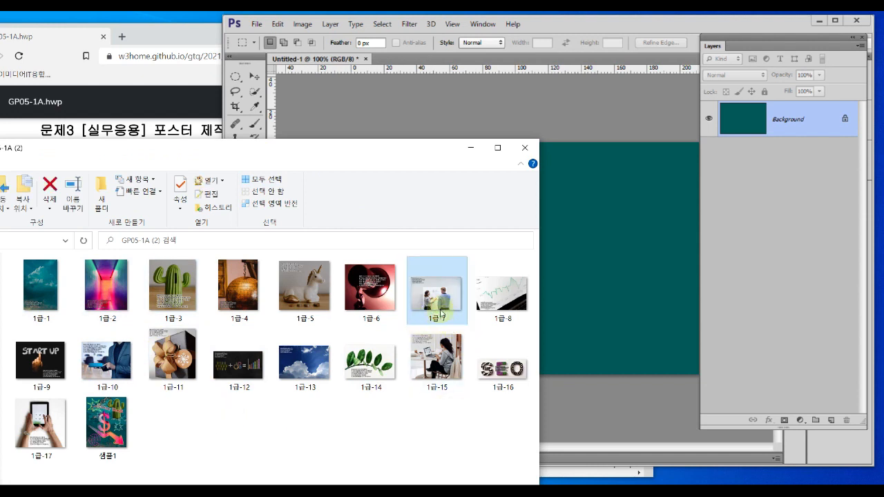
pyautogui.moveTo(440, 304); pyautogui.dragTo(582, 254)
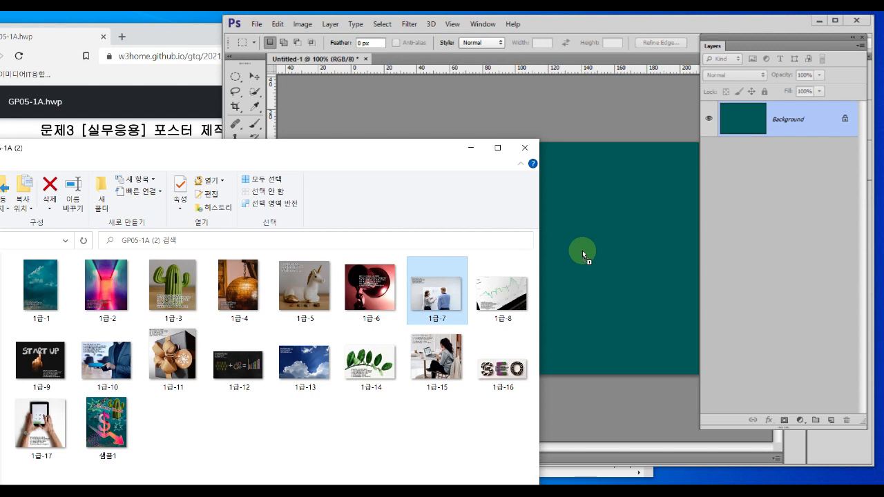
pyautogui.moveTo(583, 251); pyautogui.dragTo(583, 251)
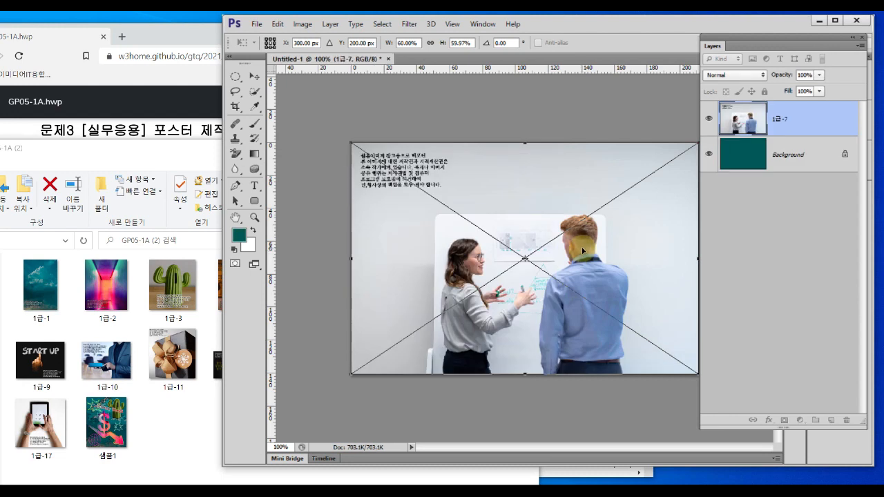
# Move the placed 1급-7 photo straight down to Y 296 px to match the sample poster in the PDF, and commit the placement.
pyautogui.click(198, 134)
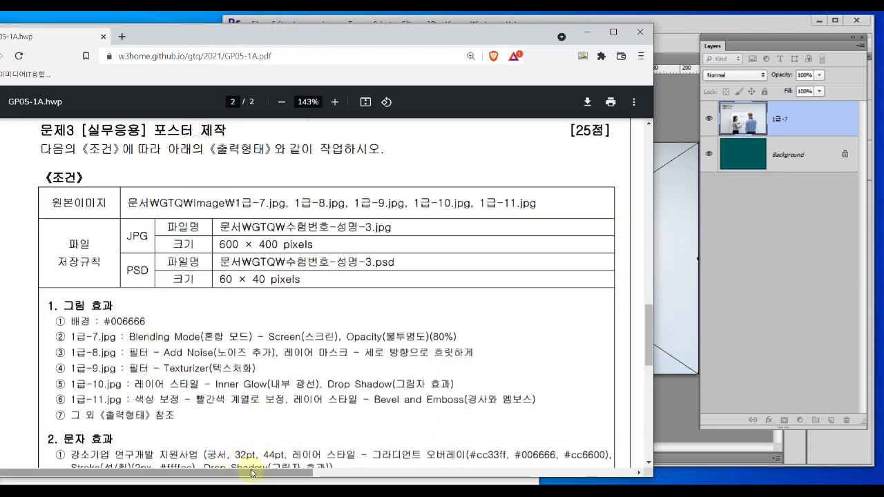
pyautogui.scroll(-10, 408, 322)
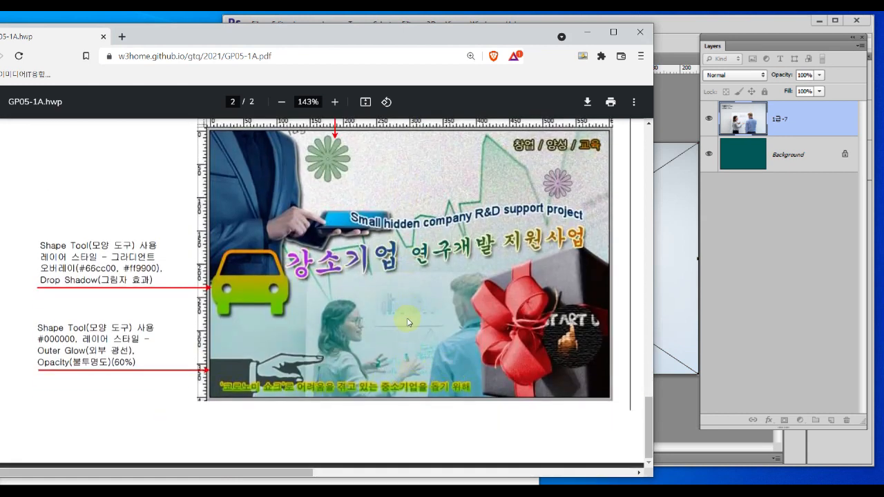
pyautogui.click(680, 289)
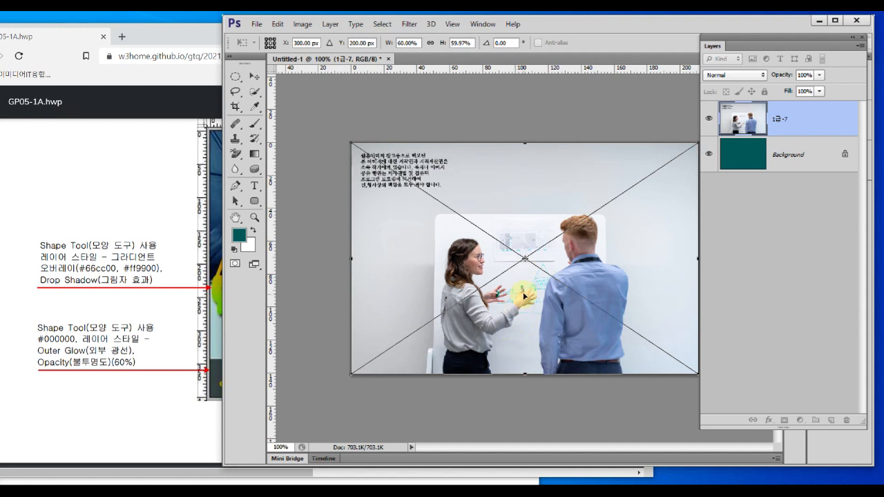
pyautogui.moveTo(524, 297); pyautogui.dragTo(515, 331)
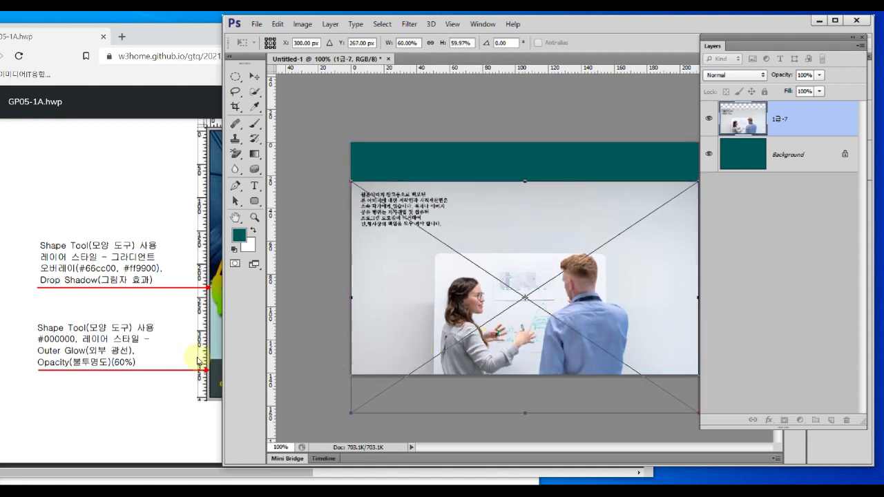
pyautogui.click(209, 344)
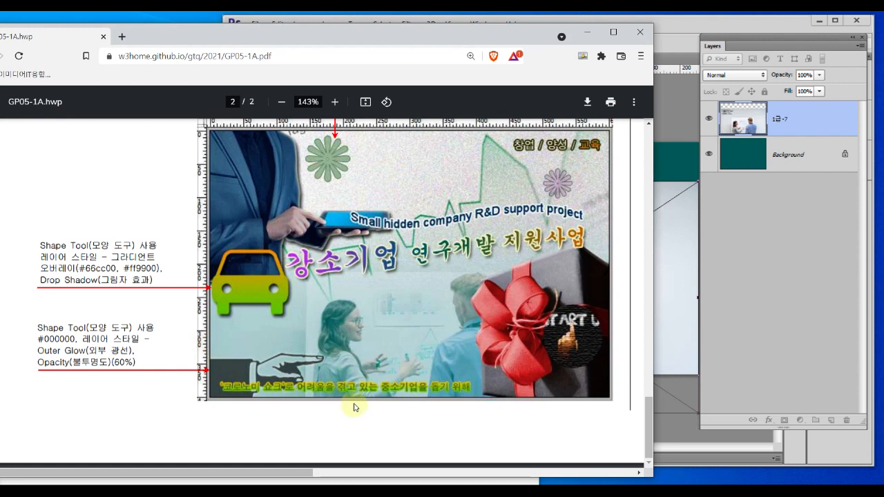
pyautogui.moveTo(312, 399); pyautogui.dragTo(510, 399)
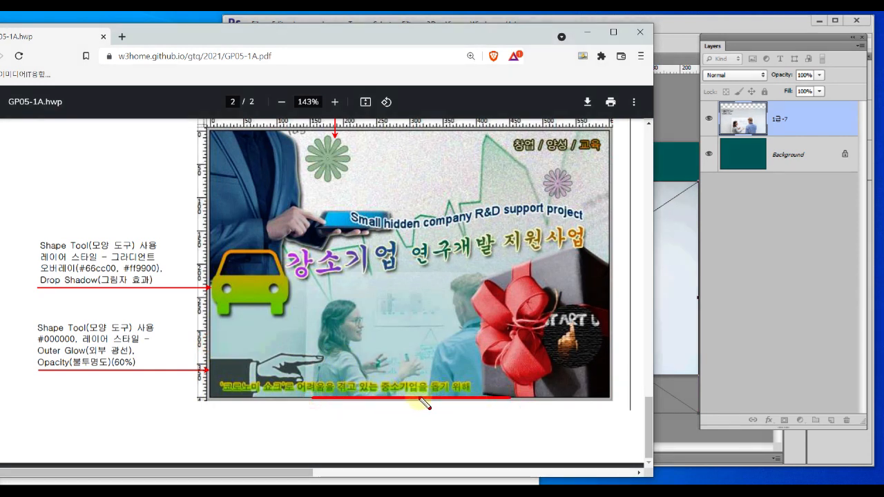
pyautogui.moveTo(384, 396)
pyautogui.mouseDown()
pyautogui.moveTo(390, 410)
pyautogui.moveTo(376, 409)
pyautogui.mouseUp()
pyautogui.press('Escape')
pyautogui.click(669, 338)
pyautogui.moveTo(582, 362); pyautogui.dragTo(584, 380)
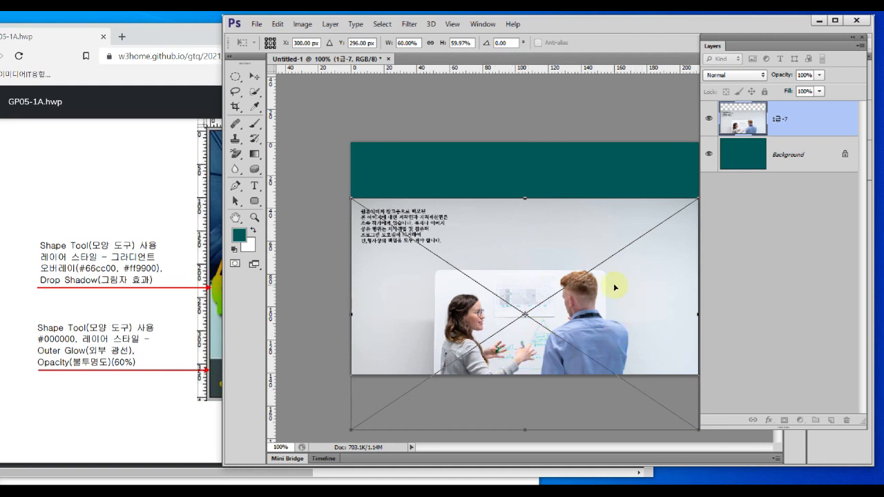
pyautogui.press('Return')
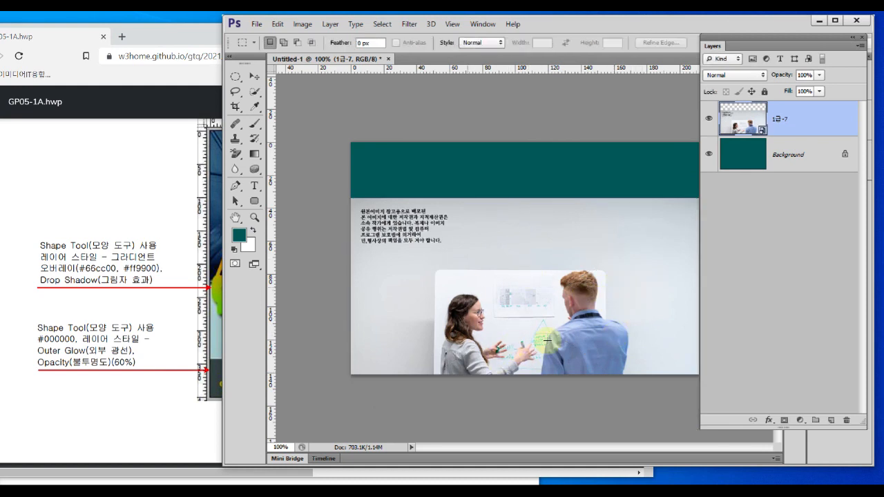
# Set the 1급-7 layer's blending mode to Screen and its opacity to 80%, as the exam sheet specifies, and select the Background layer.
pyautogui.click(159, 253)
pyautogui.scroll(10, 359, 304)
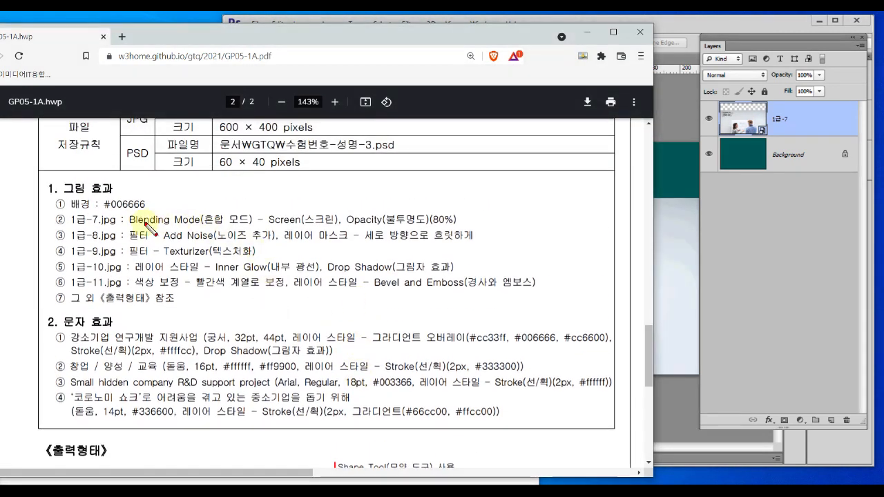
pyautogui.moveTo(130, 226); pyautogui.dragTo(456, 225)
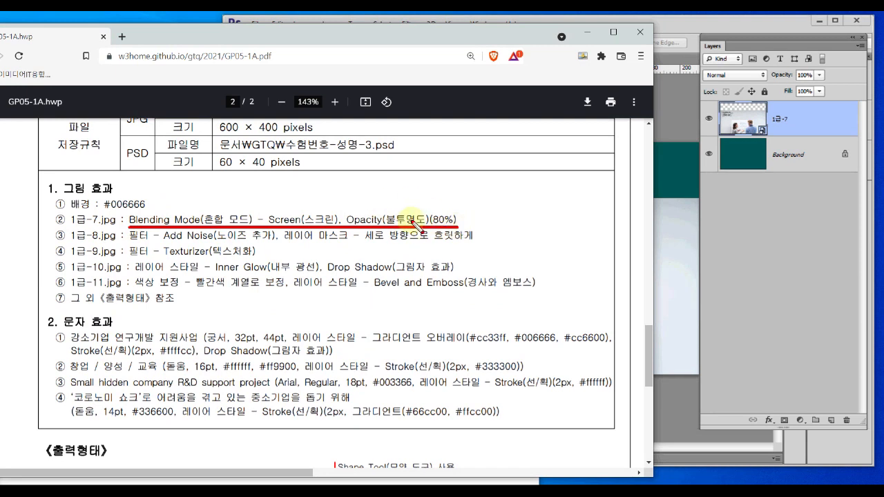
pyautogui.press('Escape')
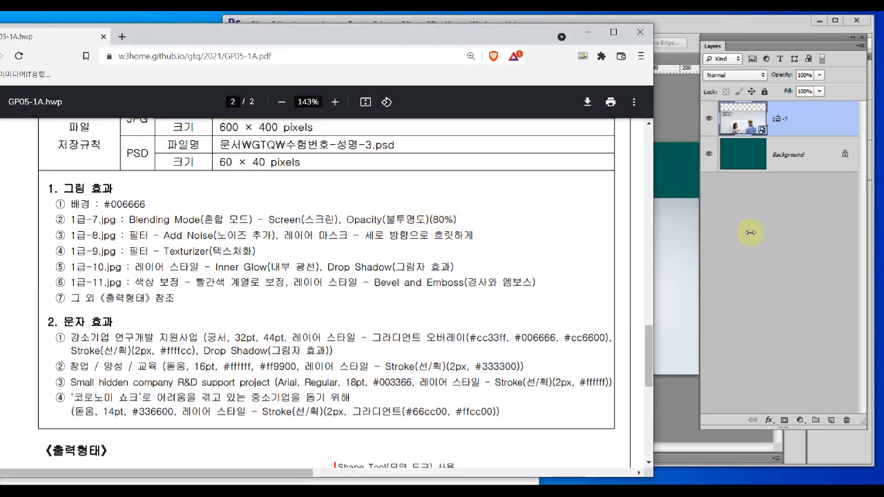
pyautogui.click(771, 130)
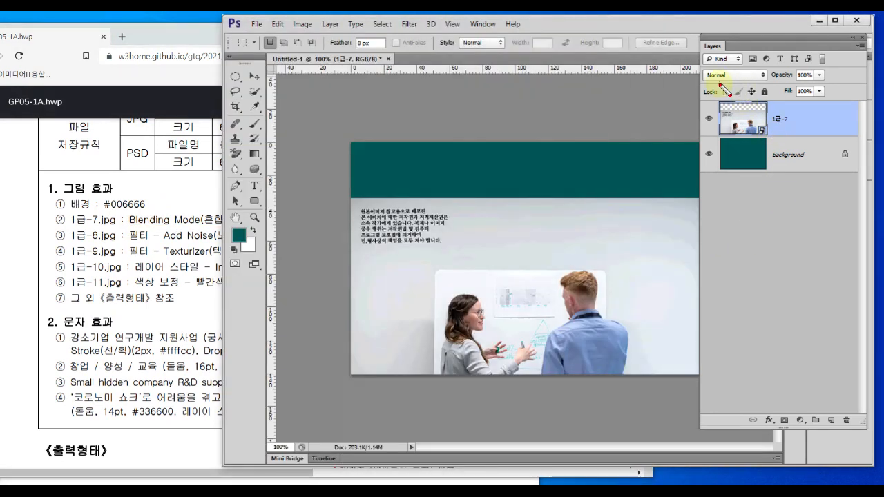
pyautogui.moveTo(702, 83); pyautogui.dragTo(814, 84)
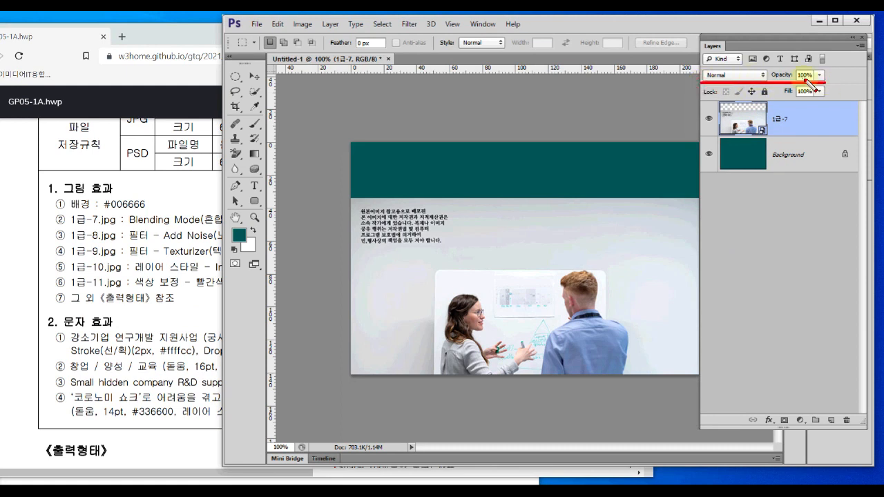
pyautogui.press('Escape')
pyautogui.click(741, 81)
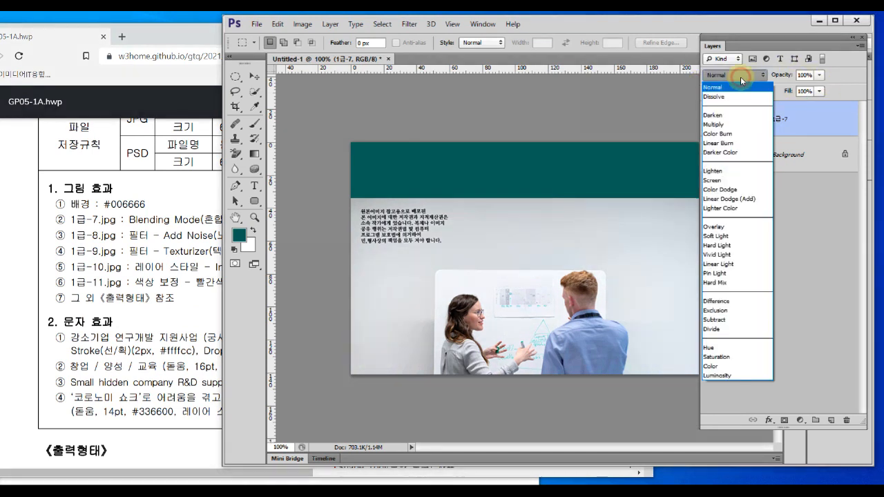
pyautogui.click(733, 180)
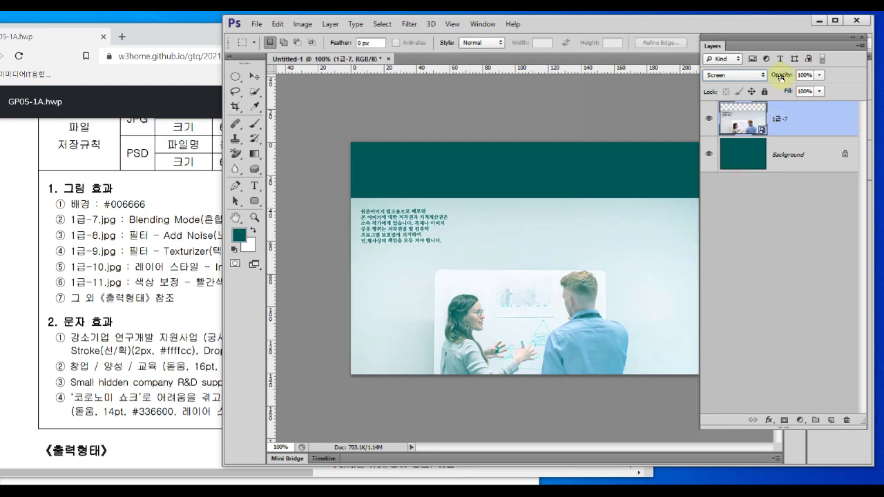
pyautogui.click(805, 75)
pyautogui.write('80')
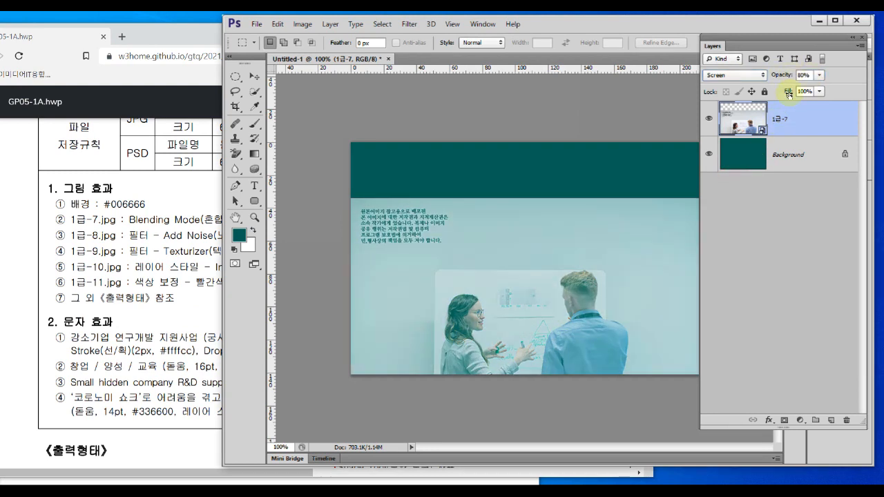
pyautogui.click(760, 155)
pyautogui.moveTo(787, 178)
pyautogui.mouseDown()
pyautogui.moveTo(747, 180)
pyautogui.moveTo(716, 159)
pyautogui.moveTo(786, 152)
pyautogui.moveTo(762, 186)
pyautogui.mouseUp()
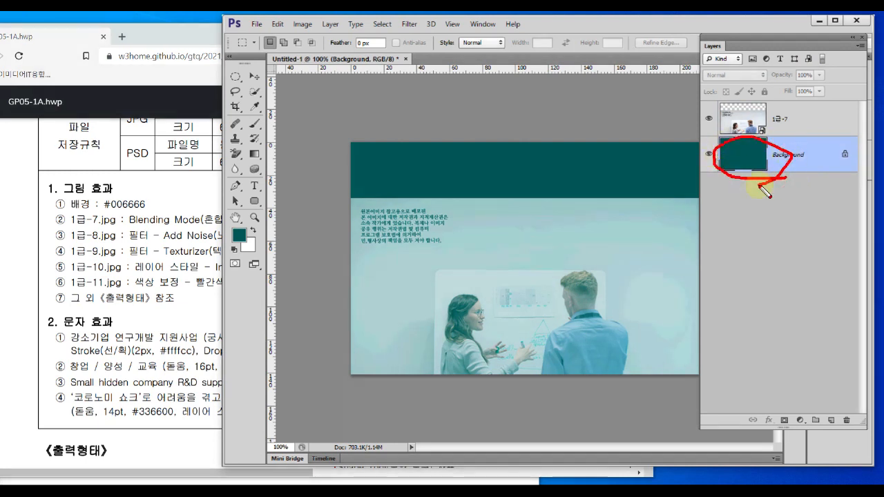
pyautogui.press('Escape')
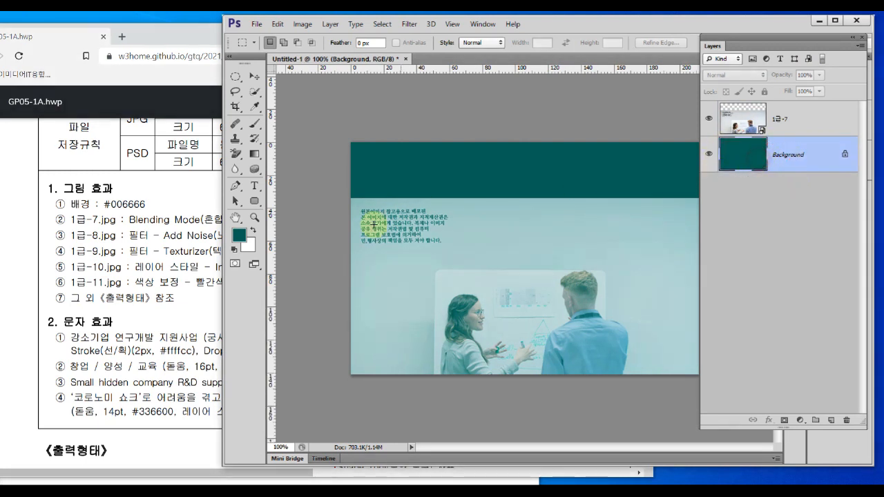
# Read the exam sheet's conditions for 1급-8.jpg, covering its filter and the direction of its layer mask fade.
pyautogui.click(114, 294)
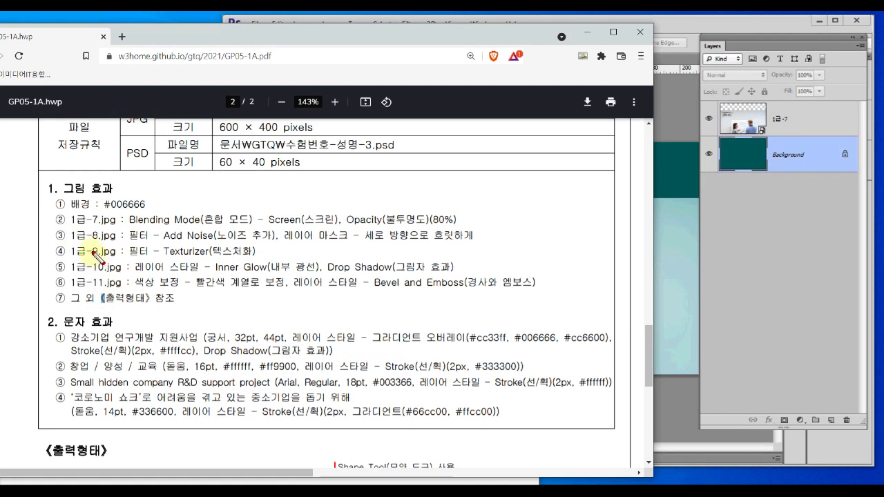
pyautogui.moveTo(71, 242); pyautogui.dragTo(273, 244)
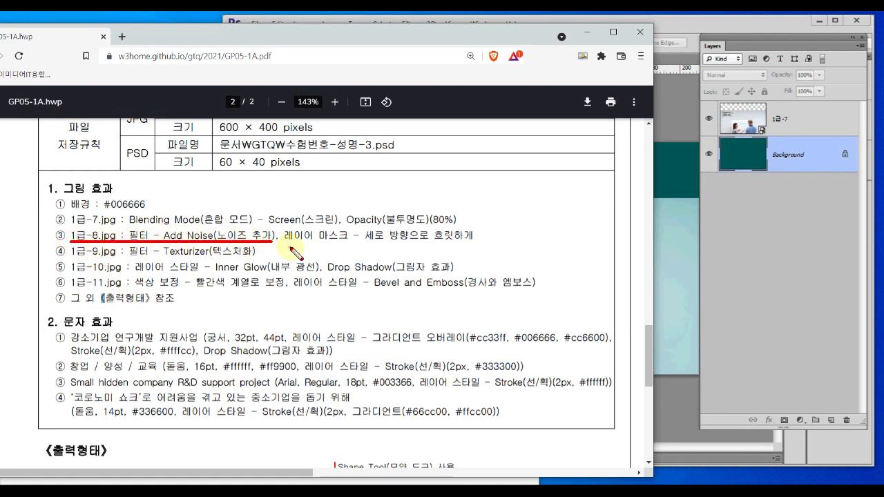
pyautogui.moveTo(284, 243); pyautogui.dragTo(474, 242)
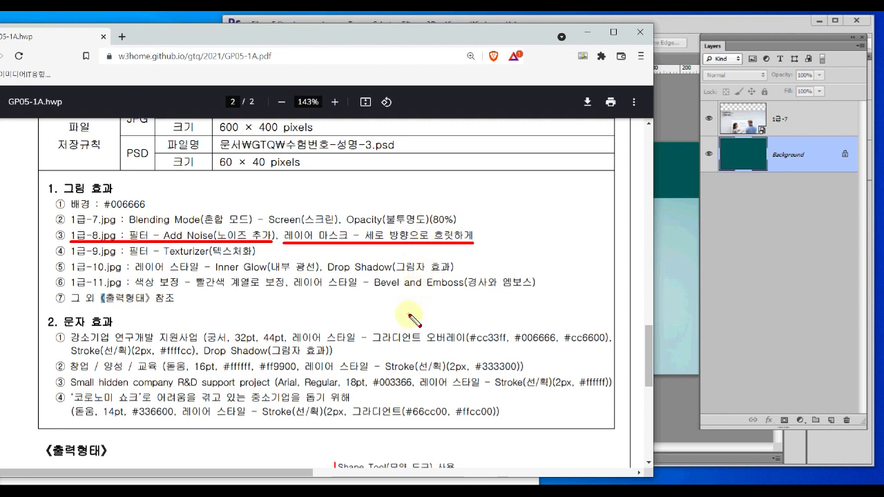
pyautogui.moveTo(407, 284)
pyautogui.mouseDown()
pyautogui.moveTo(407, 243)
pyautogui.moveTo(433, 309)
pyautogui.mouseUp()
pyautogui.moveTo(429, 296); pyautogui.dragTo(434, 309)
pyautogui.press('Escape')
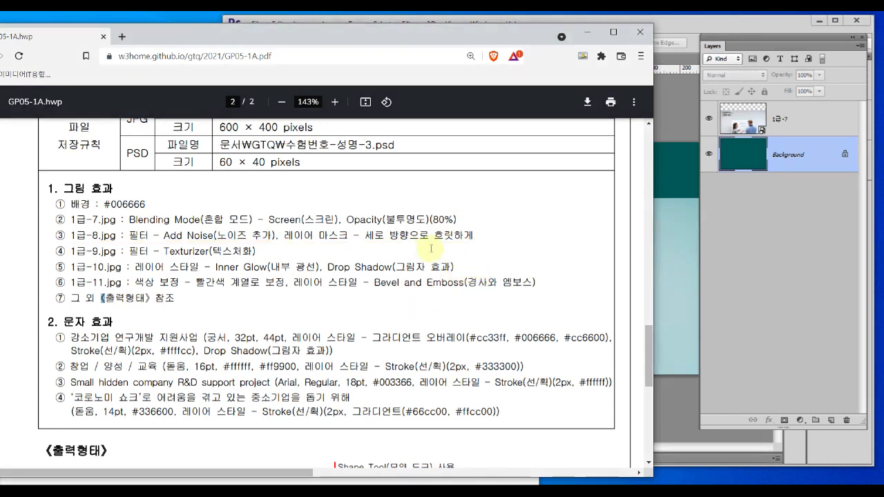
pyautogui.moveTo(367, 235); pyautogui.dragTo(472, 238)
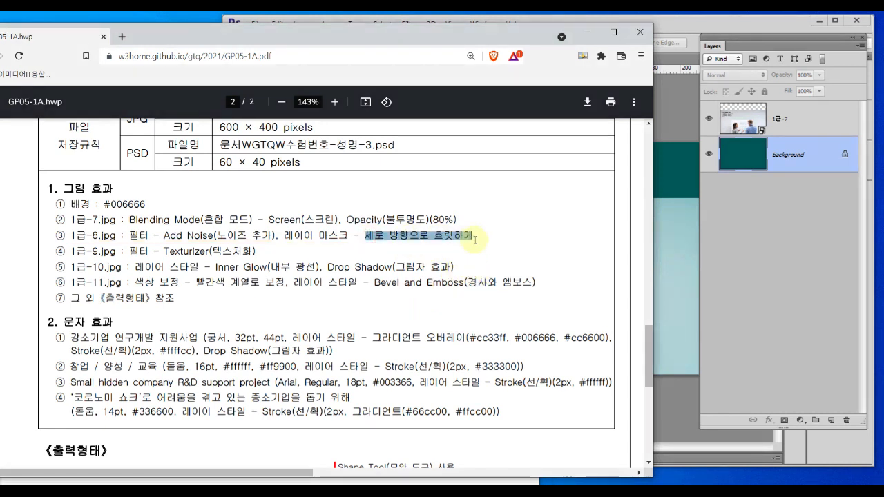
pyautogui.click(657, 262)
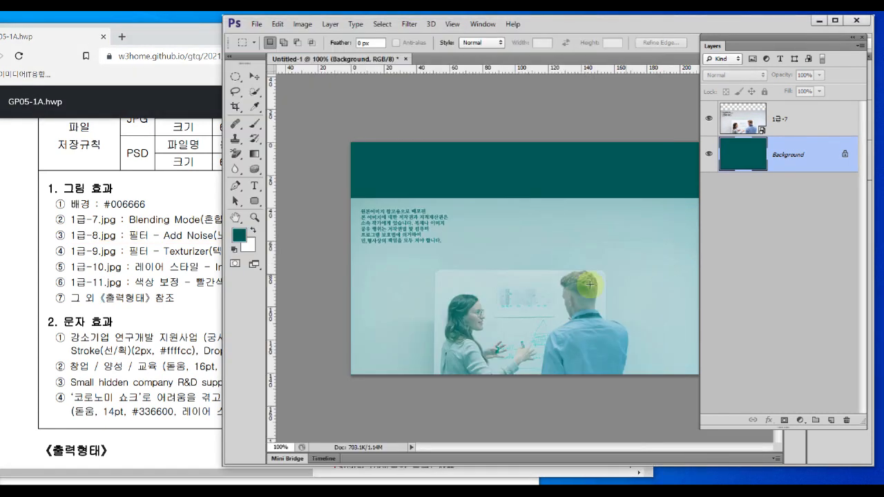
# Place the image 1급-8 from File Explorer into the poster at its default size and position, and move its layer above 1급-7.
pyautogui.click(342, 484)
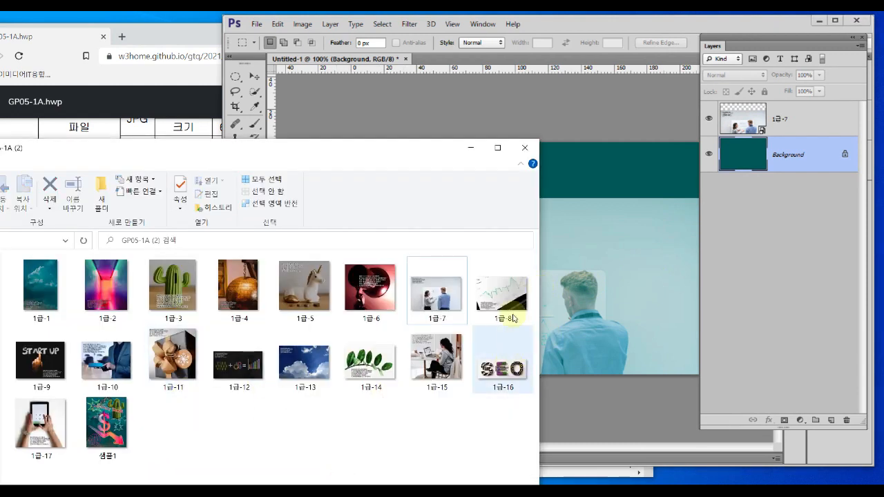
pyautogui.click(503, 294)
pyautogui.moveTo(506, 311); pyautogui.dragTo(599, 249)
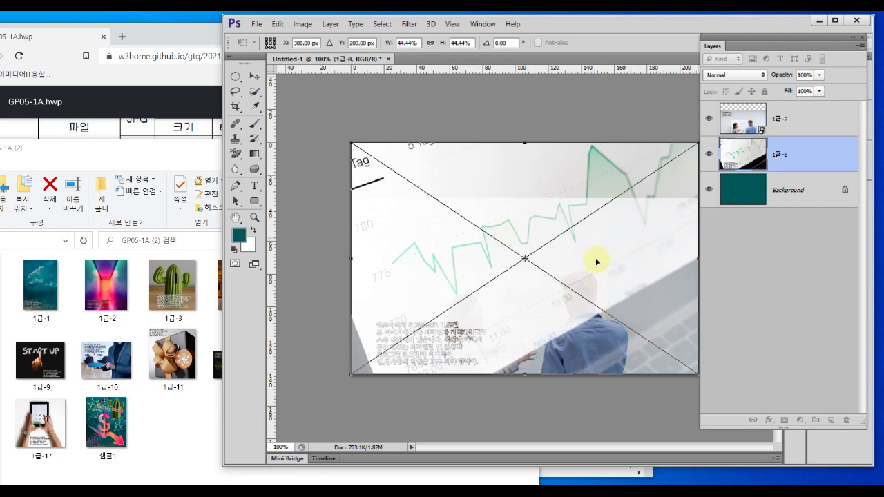
pyautogui.click(163, 130)
pyautogui.scroll(-2, 549, 358)
pyautogui.scroll(-4, 549, 358)
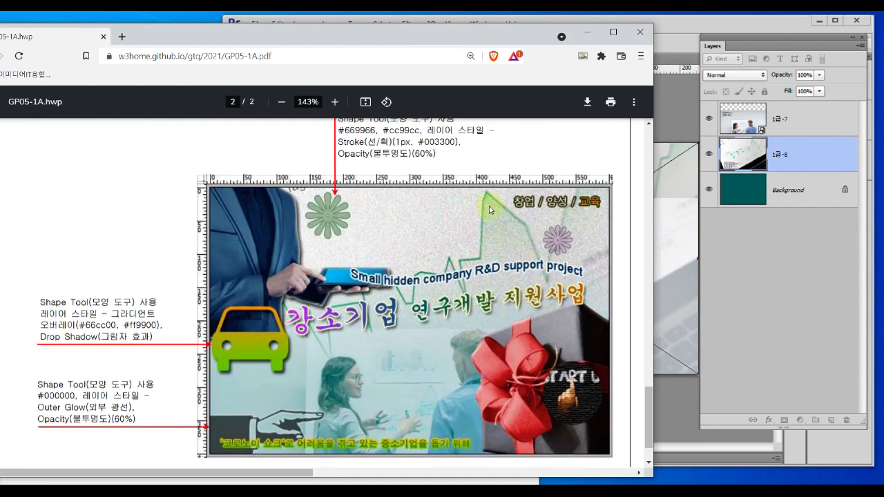
pyautogui.moveTo(496, 202)
pyautogui.mouseDown()
pyautogui.moveTo(474, 188)
pyautogui.moveTo(492, 183)
pyautogui.mouseUp()
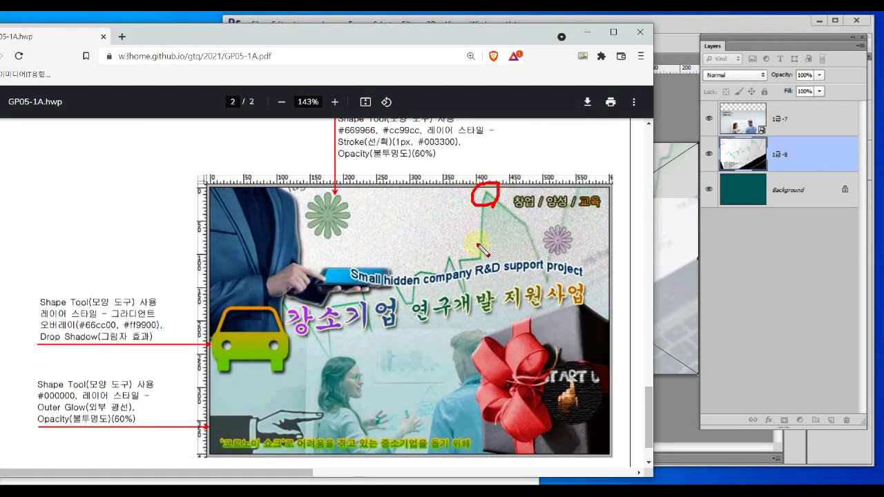
pyautogui.click(674, 204)
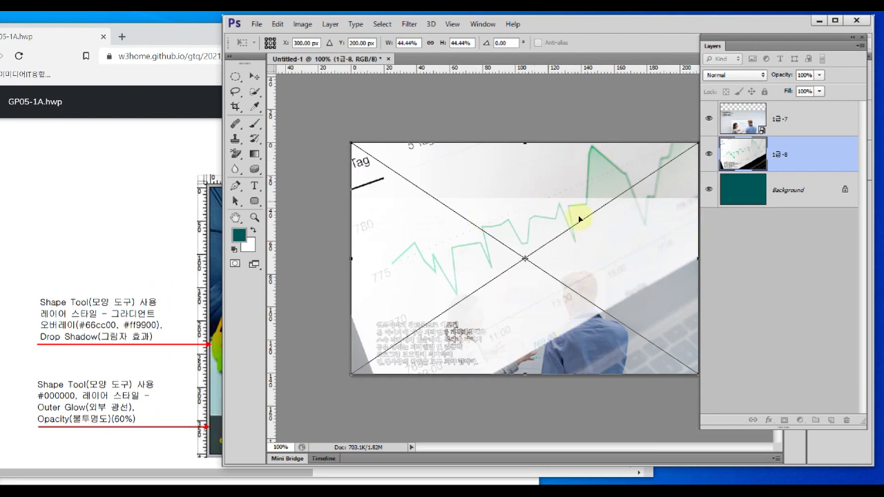
pyautogui.doubleClick(585, 273)
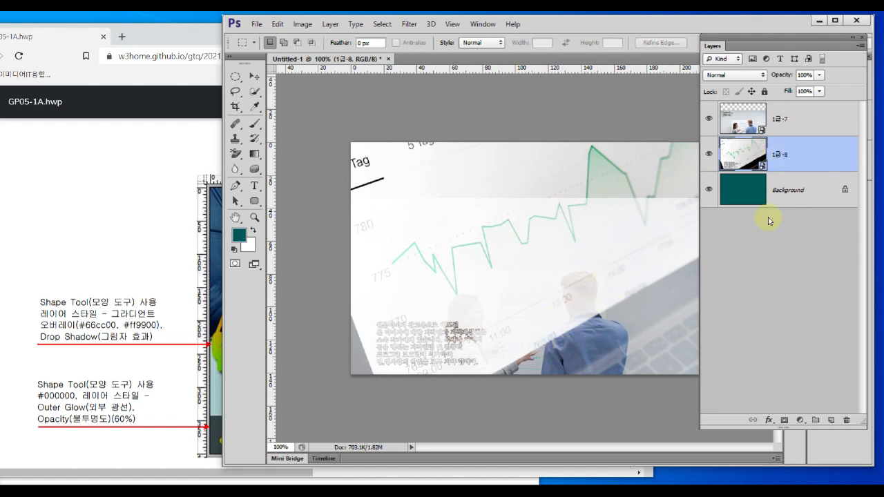
pyautogui.moveTo(778, 156); pyautogui.dragTo(779, 113)
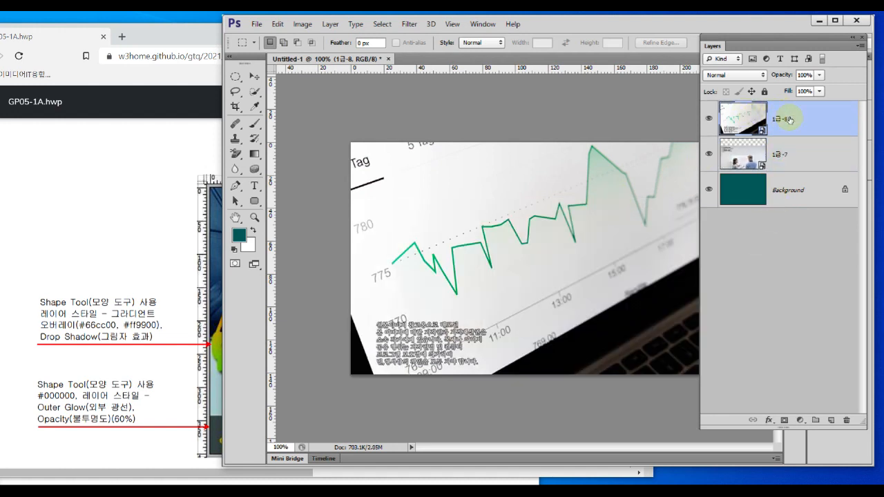
# Apply the Add Noise filter to the 1급-8 layer with an amount of 12.5% and Uniform distribution.
pyautogui.click(210, 280)
pyautogui.scroll(10, 423, 330)
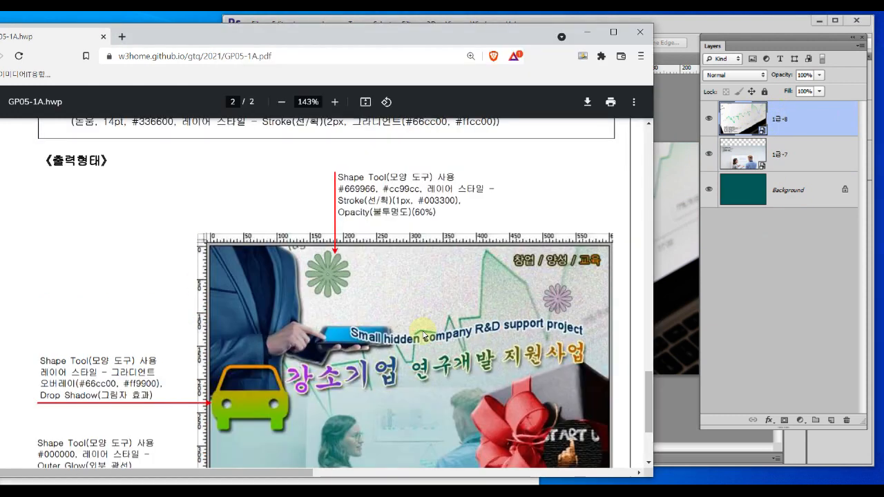
pyautogui.click(793, 121)
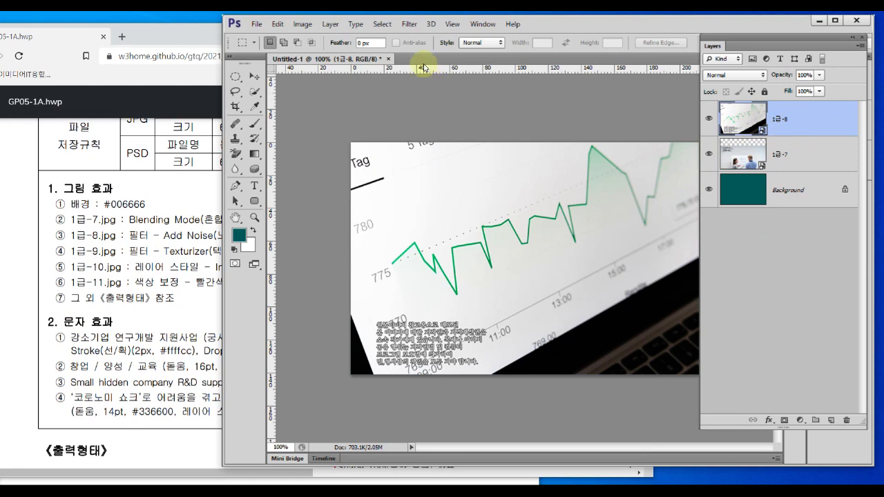
pyautogui.click(409, 23)
pyautogui.moveTo(418, 166)
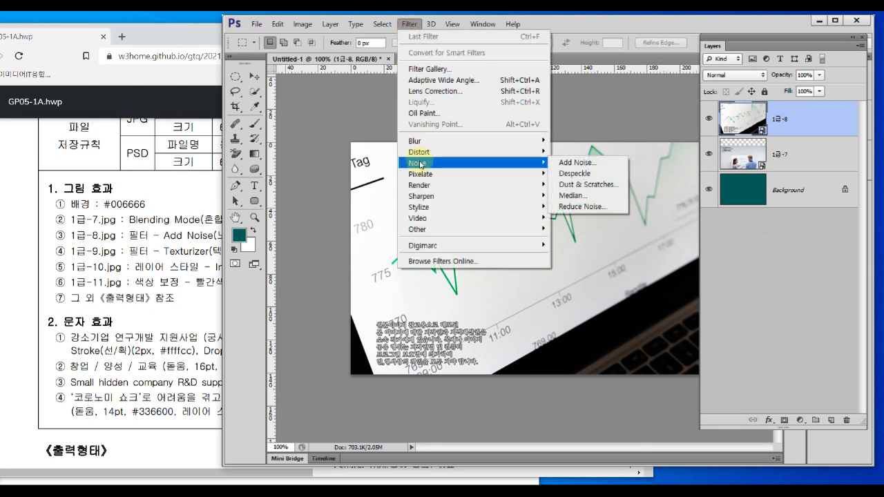
pyautogui.click(578, 164)
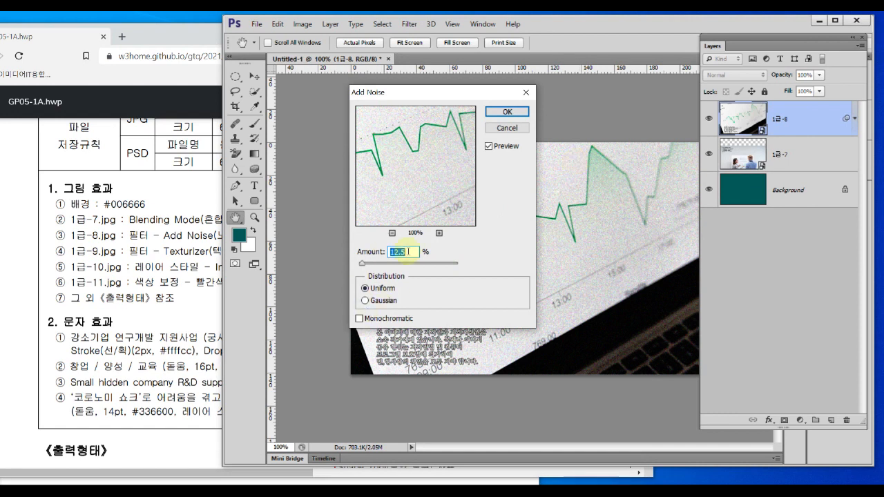
pyautogui.click(499, 112)
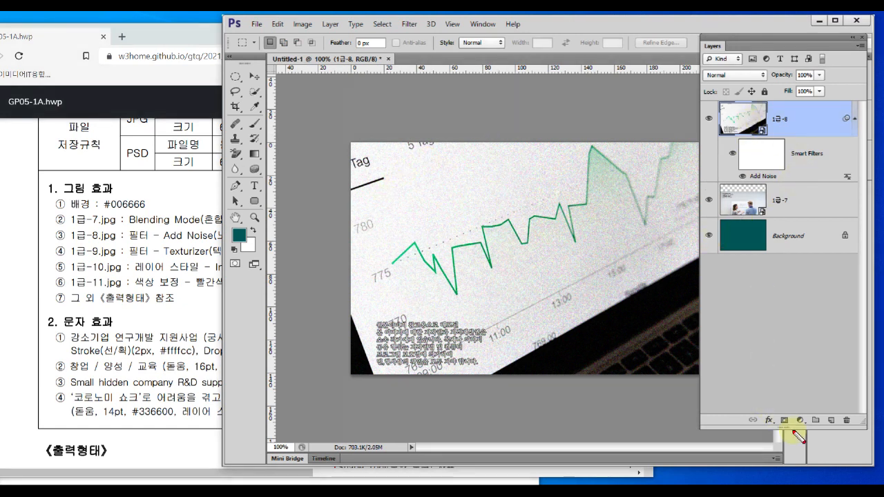
# Add a layer mask to the 1급-8 layer.
pyautogui.moveTo(786, 431); pyautogui.dragTo(787, 425)
pyautogui.press('Escape')
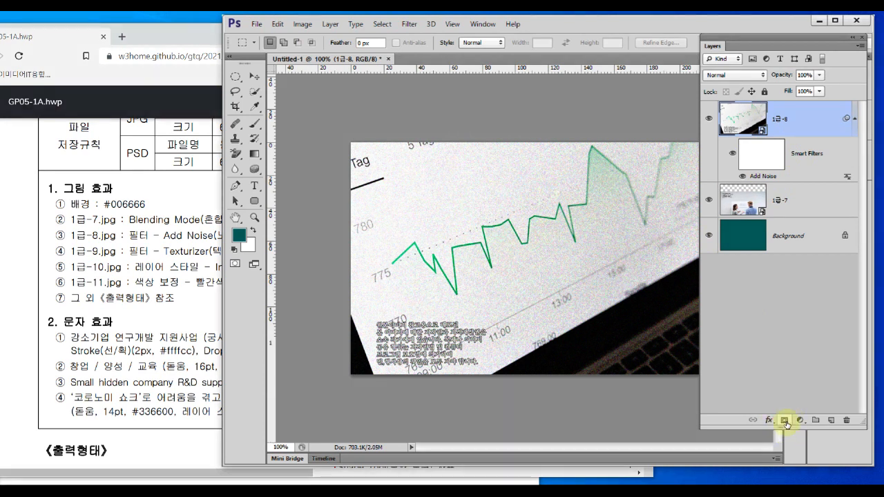
pyautogui.click(786, 420)
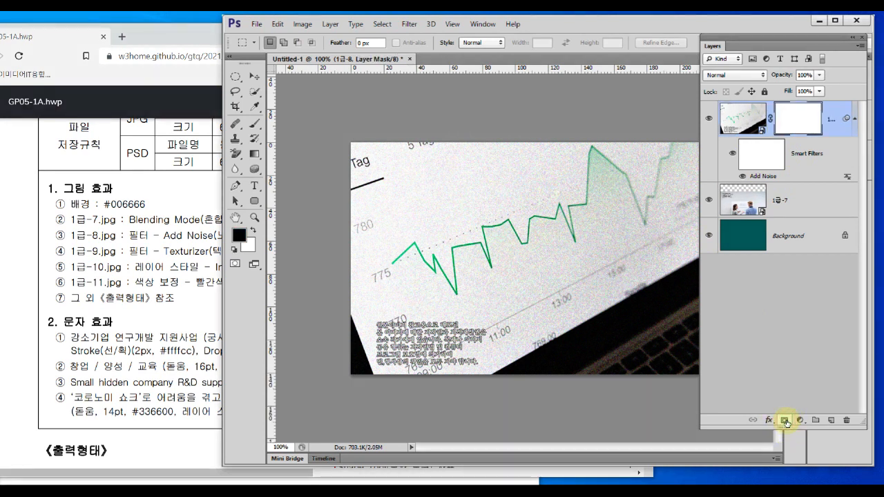
# Draw a vertical black-to-white linear gradient upward on the 1급-8 layer mask so the image's lower part fades out.
pyautogui.click(253, 157)
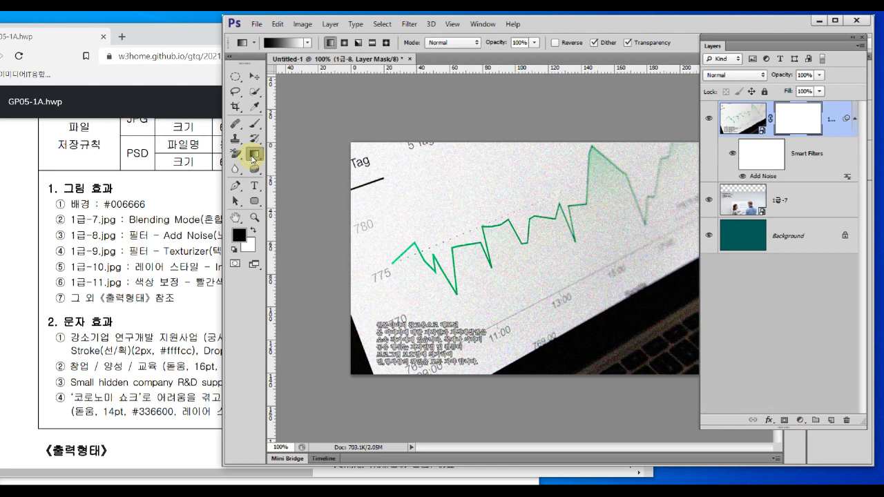
pyautogui.moveTo(273, 169)
pyautogui.mouseDown()
pyautogui.moveTo(246, 160)
pyautogui.moveTo(261, 144)
pyautogui.moveTo(271, 166)
pyautogui.mouseUp()
pyautogui.moveTo(264, 50); pyautogui.dragTo(308, 50)
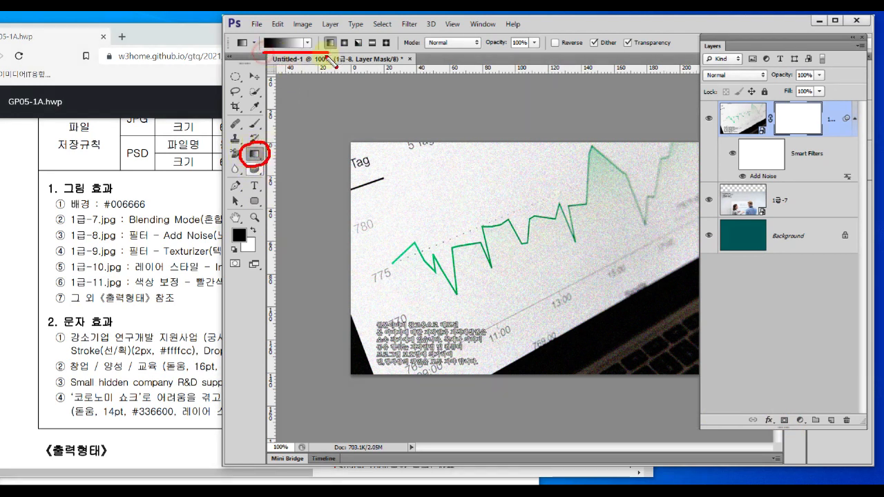
pyautogui.moveTo(244, 223)
pyautogui.mouseDown()
pyautogui.moveTo(227, 238)
pyautogui.moveTo(247, 240)
pyautogui.moveTo(238, 268)
pyautogui.moveTo(257, 250)
pyautogui.mouseUp()
pyautogui.press('Escape')
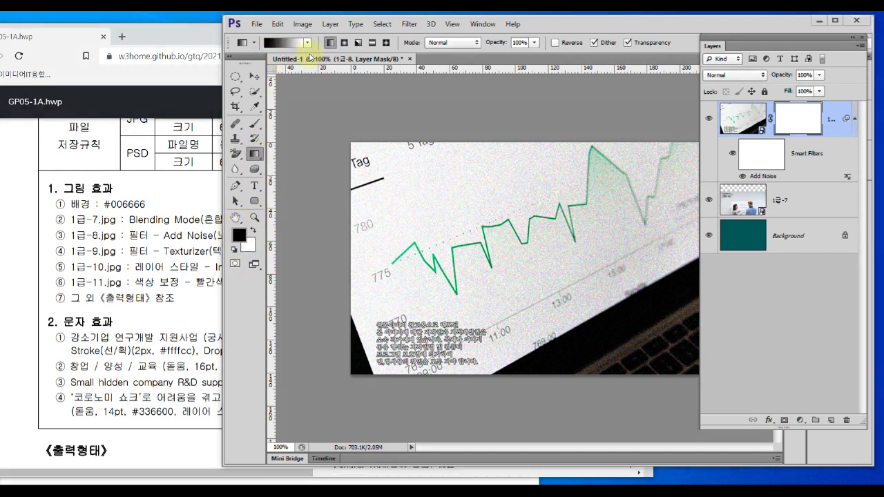
pyautogui.click(308, 42)
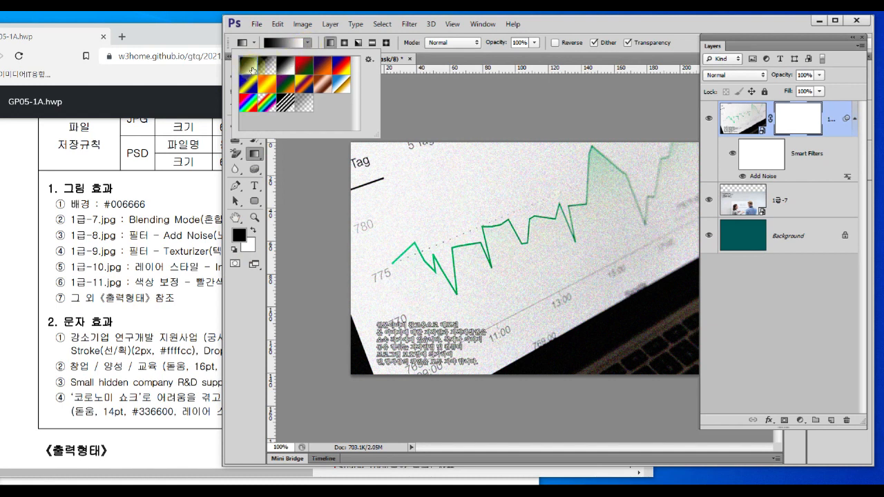
pyautogui.click(307, 42)
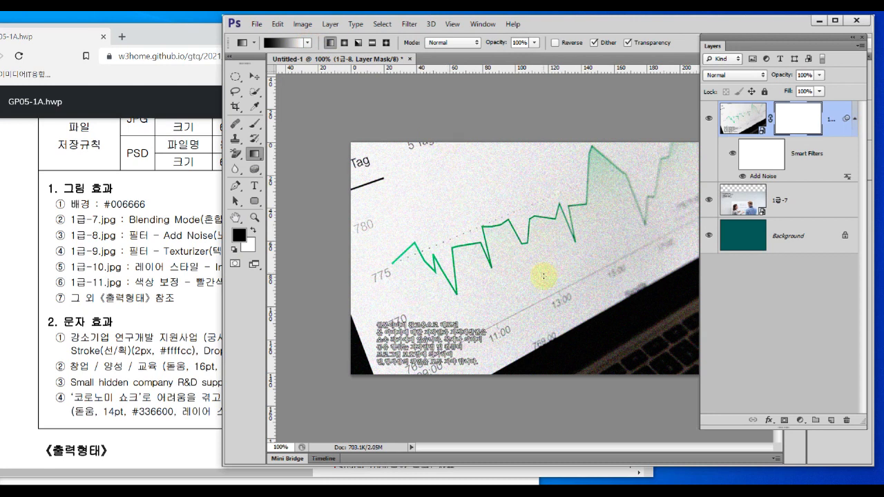
pyautogui.moveTo(575, 244)
pyautogui.mouseDown()
pyautogui.moveTo(479, 193)
pyautogui.moveTo(575, 242)
pyautogui.mouseUp()
pyautogui.moveTo(530, 376)
pyautogui.mouseDown()
pyautogui.moveTo(514, 279)
pyautogui.moveTo(590, 326)
pyautogui.moveTo(556, 361)
pyautogui.mouseUp()
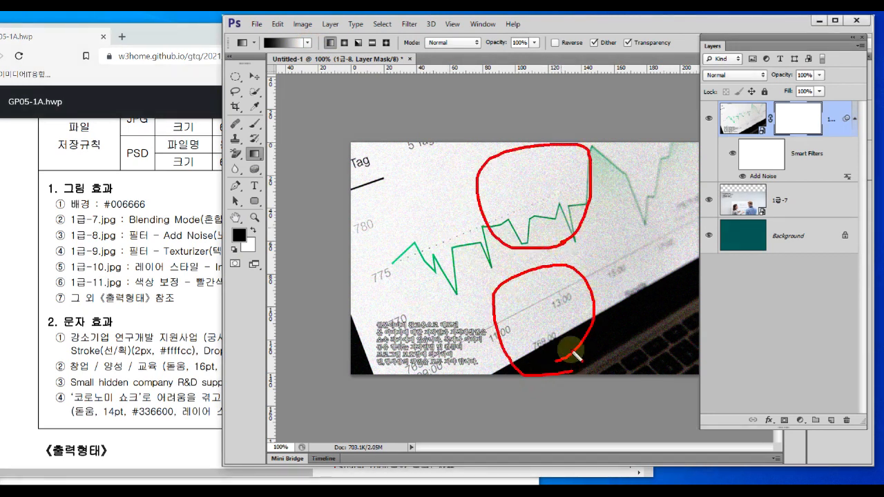
pyautogui.moveTo(747, 200)
pyautogui.mouseDown()
pyautogui.moveTo(760, 215)
pyautogui.moveTo(724, 205)
pyautogui.moveTo(768, 190)
pyautogui.mouseUp()
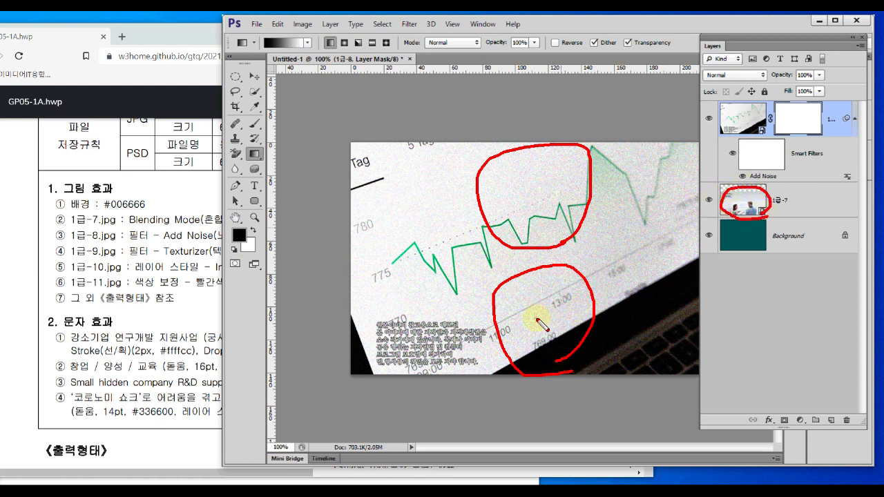
pyautogui.press('Escape')
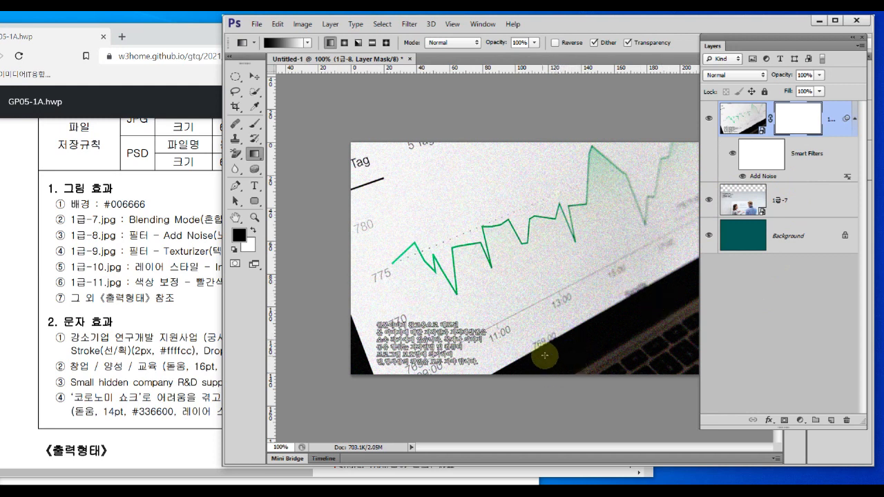
pyautogui.moveTo(547, 371); pyautogui.dragTo(549, 248)
pyautogui.moveTo(523, 214); pyautogui.dragTo(579, 214)
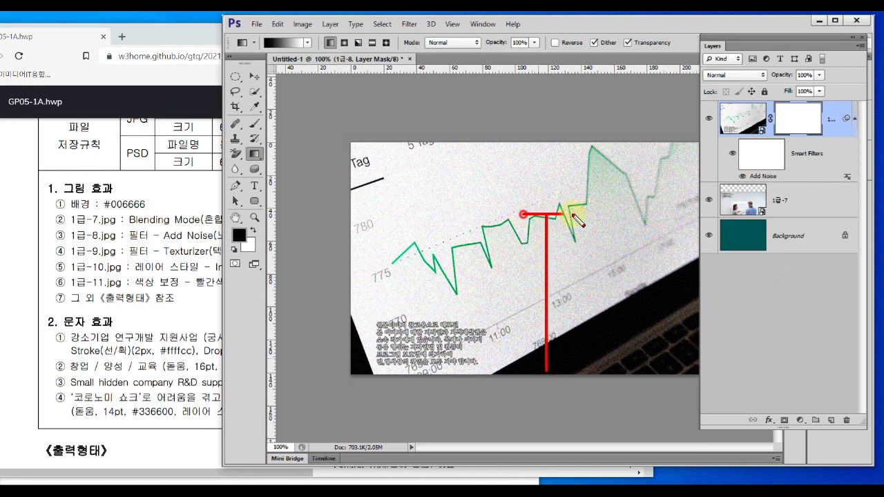
pyautogui.rightClick(546, 374)
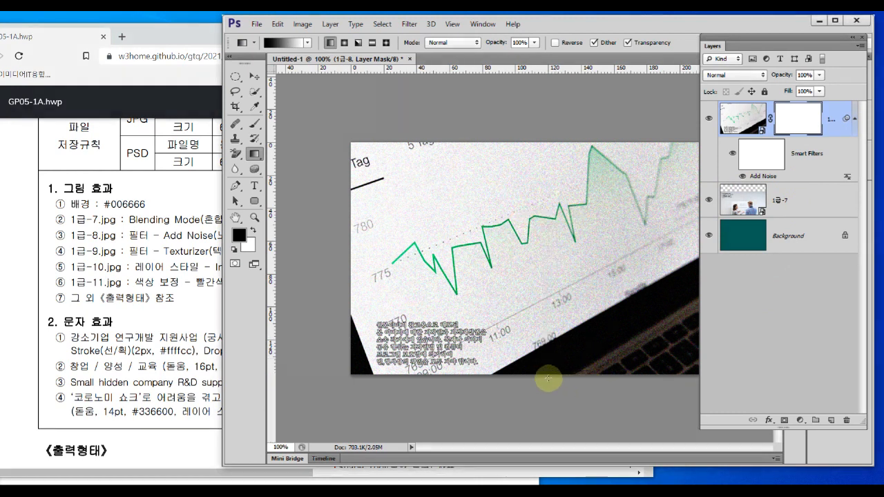
pyautogui.moveTo(544, 301); pyautogui.dragTo(543, 201)
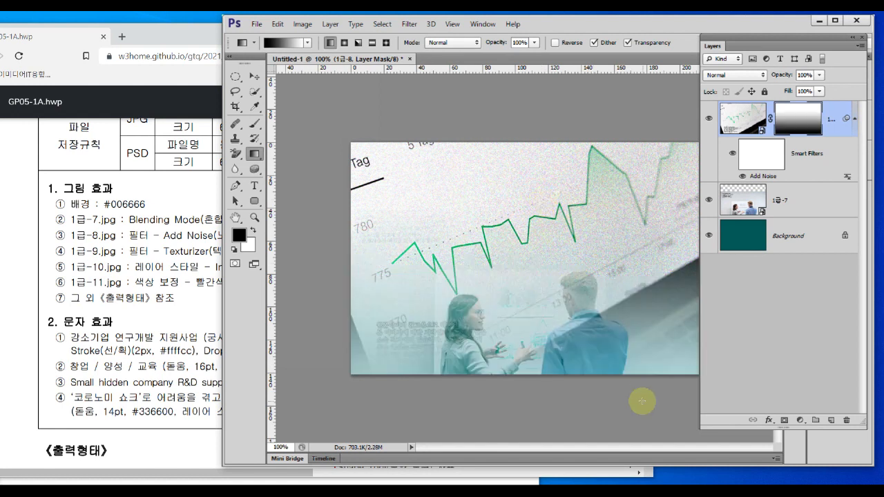
# Read the exam sheet's filter condition for 1급-9.jpg and examine where the image appears in the sample output.
pyautogui.click(166, 281)
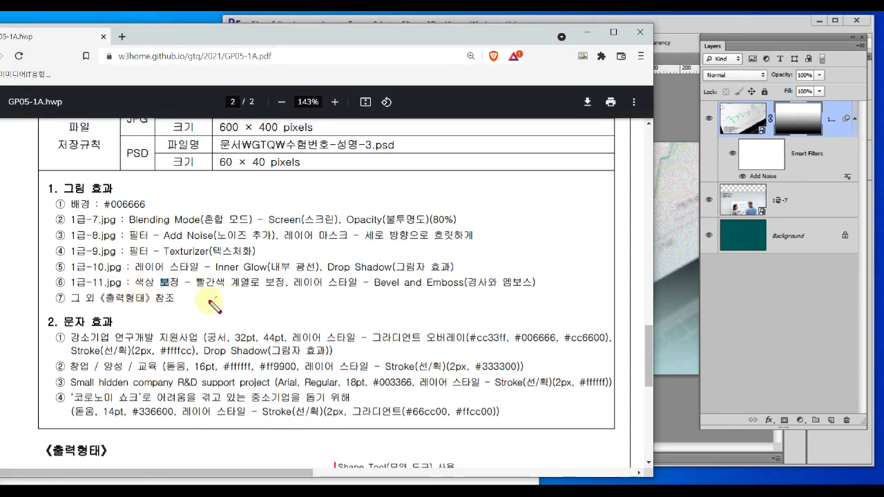
pyautogui.moveTo(70, 258); pyautogui.dragTo(256, 259)
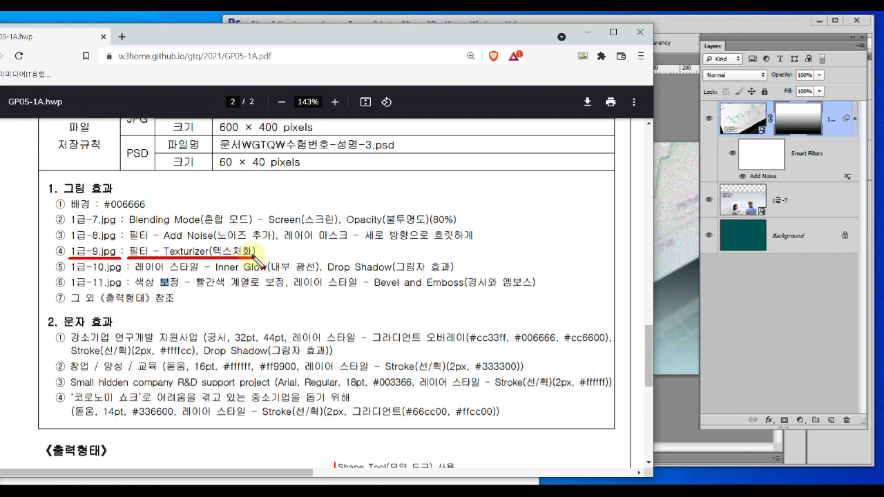
pyautogui.press('Escape')
pyautogui.click(684, 277)
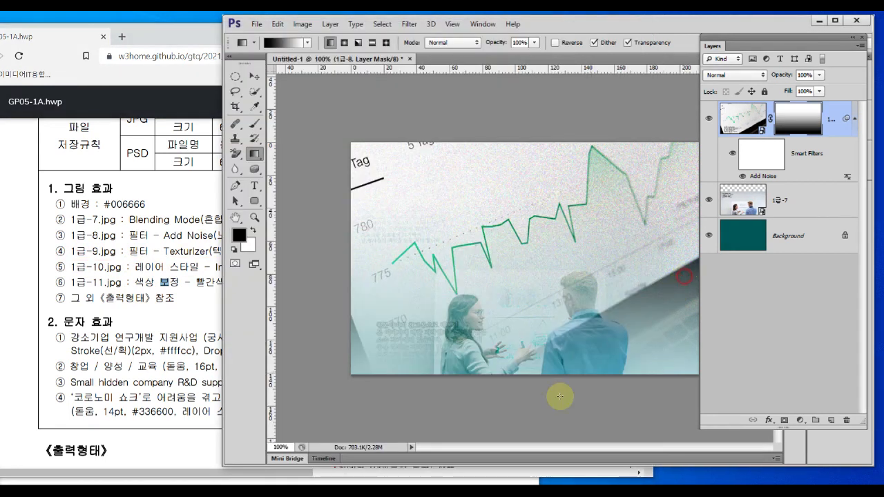
pyautogui.click(309, 481)
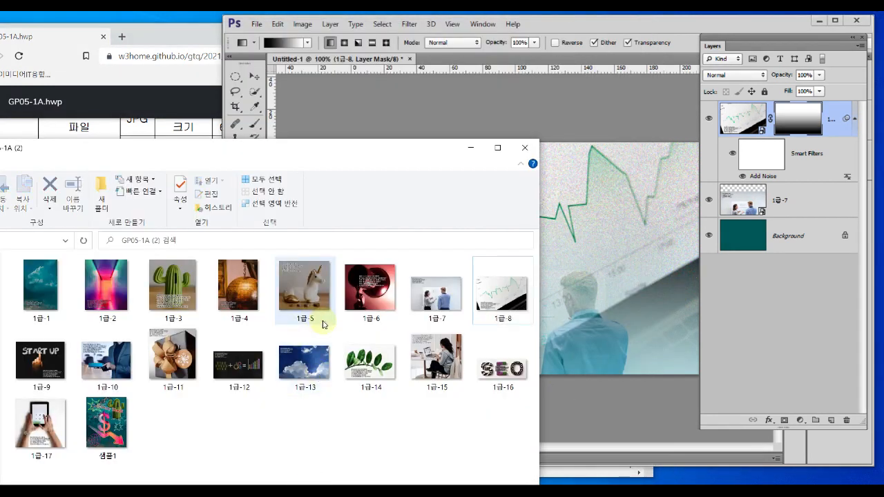
pyautogui.click(31, 362)
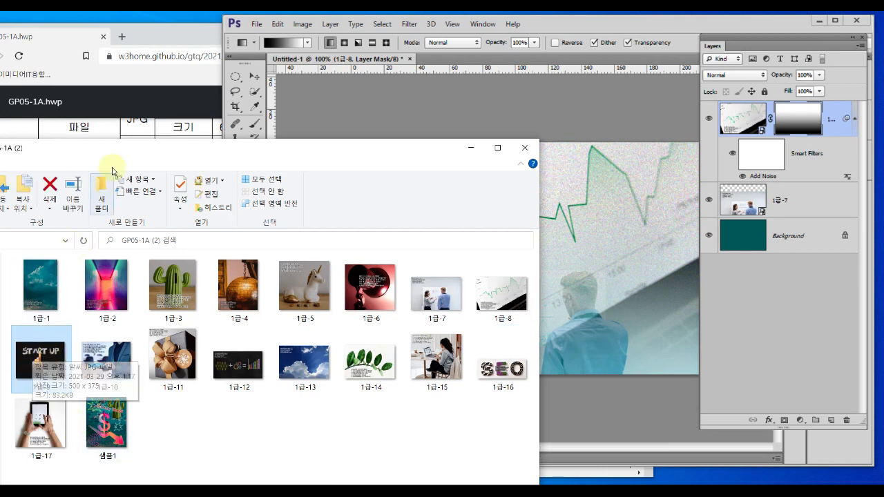
pyautogui.click(136, 122)
pyautogui.scroll(-5, 495, 330)
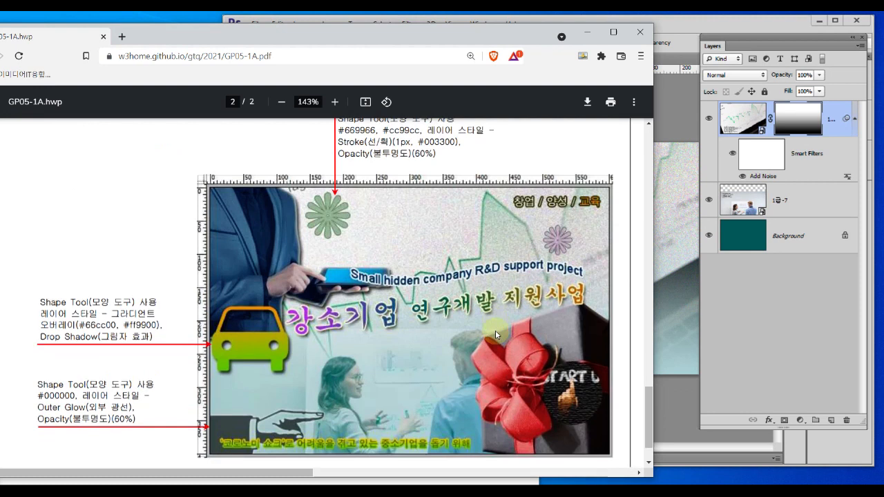
pyautogui.moveTo(591, 375)
pyautogui.mouseDown()
pyautogui.moveTo(531, 309)
pyautogui.moveTo(592, 299)
pyautogui.moveTo(619, 375)
pyautogui.moveTo(542, 378)
pyautogui.moveTo(527, 303)
pyautogui.moveTo(627, 324)
pyautogui.moveTo(589, 384)
pyautogui.mouseUp()
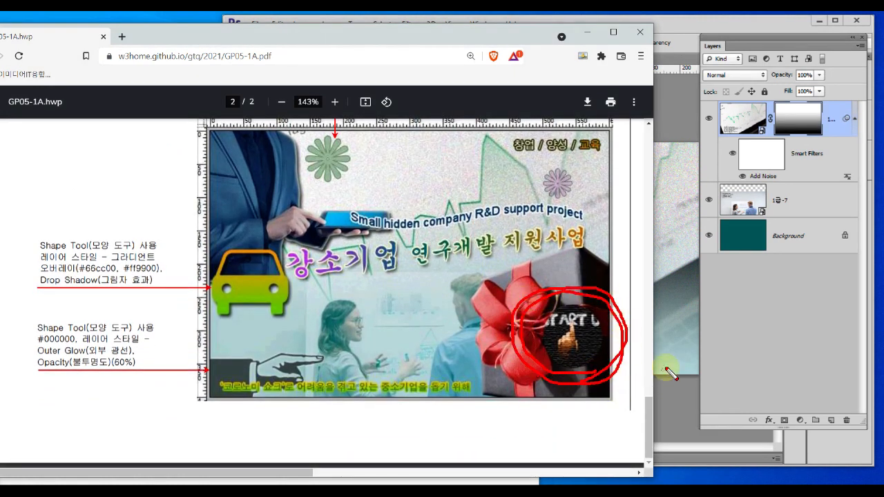
pyautogui.press('Escape')
pyautogui.scroll(8, 500, 374)
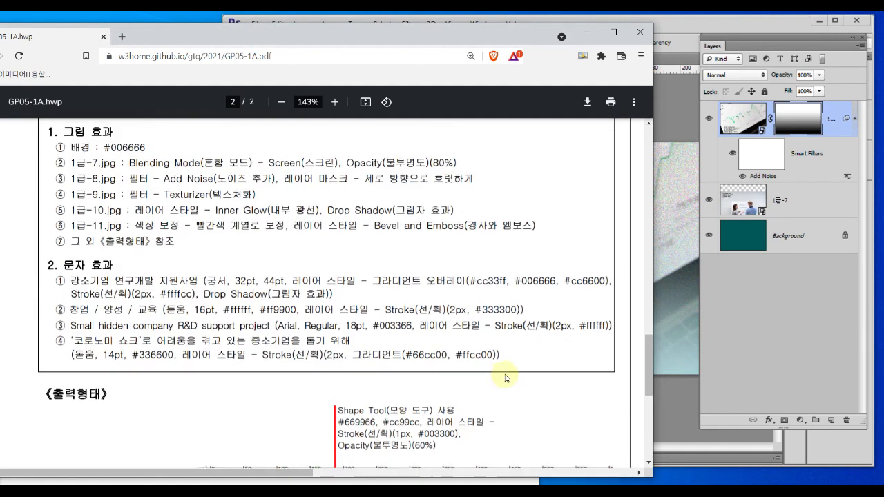
pyautogui.scroll(-1, 507, 371)
pyautogui.click(681, 331)
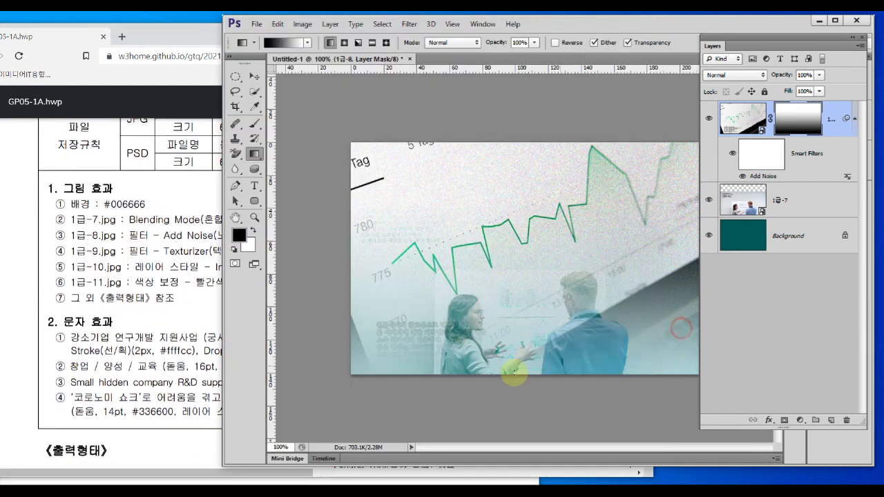
# Place 1급-9 from File Explorer into the poster scaled to 31.20% and move it to the upper middle of the canvas.
pyautogui.click(235, 480)
pyautogui.moveTo(48, 365); pyautogui.dragTo(599, 239)
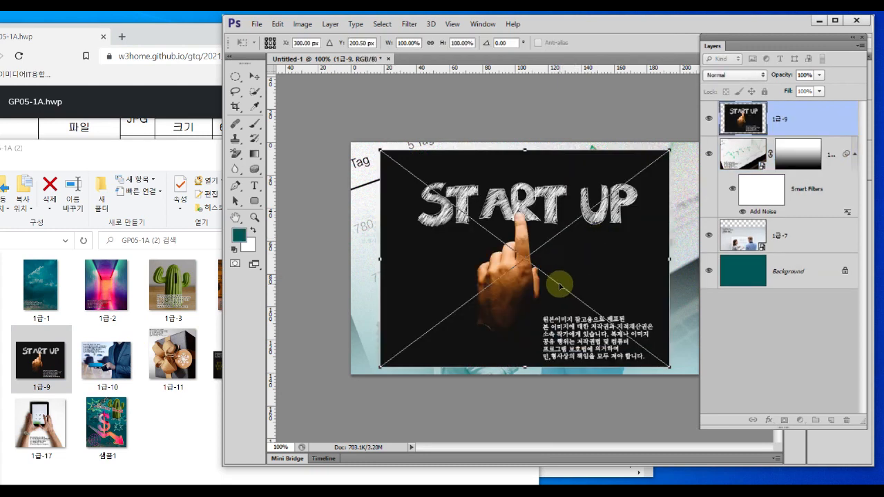
pyautogui.moveTo(673, 151); pyautogui.dragTo(483, 329)
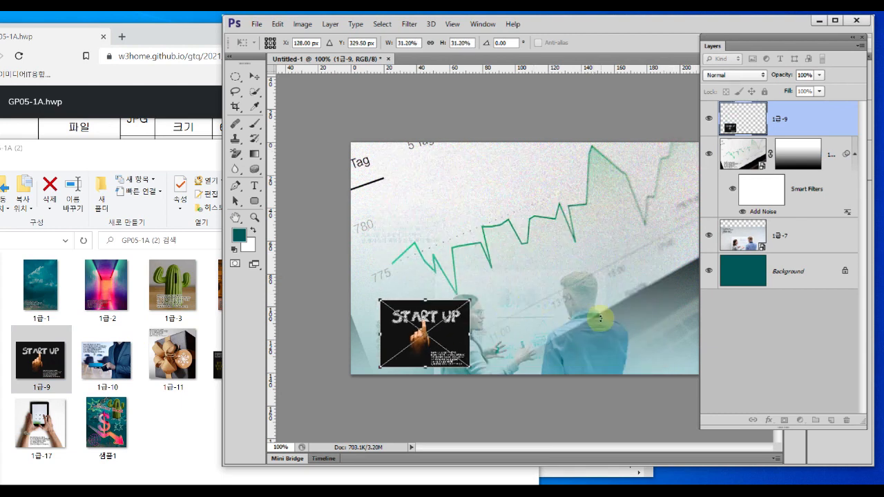
pyautogui.press('Return')
pyautogui.press('g')
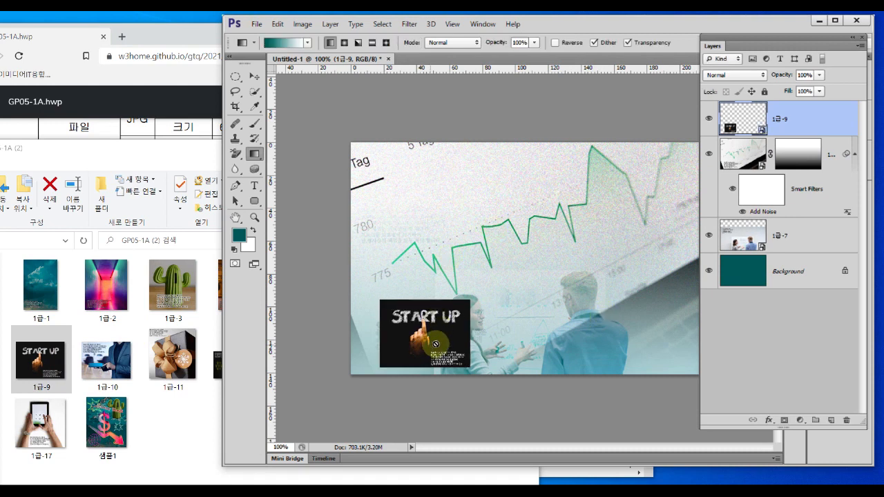
pyautogui.click(255, 76)
pyautogui.moveTo(449, 312); pyautogui.dragTo(522, 184)
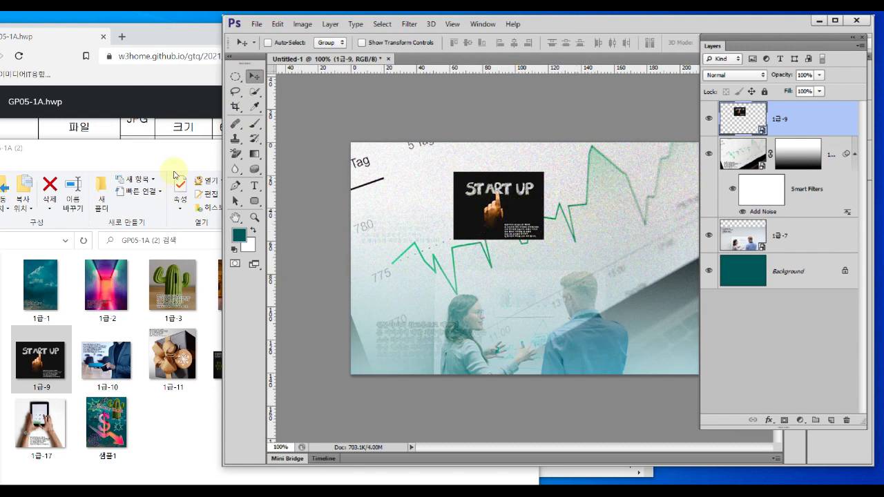
# Apply the Texturizer filter to the 1급-9 layer with Burlap texture, 100% scaling, relief 5 and Top light, and hide the layer.
pyautogui.click(182, 131)
pyautogui.moveTo(70, 251); pyautogui.dragTo(256, 251)
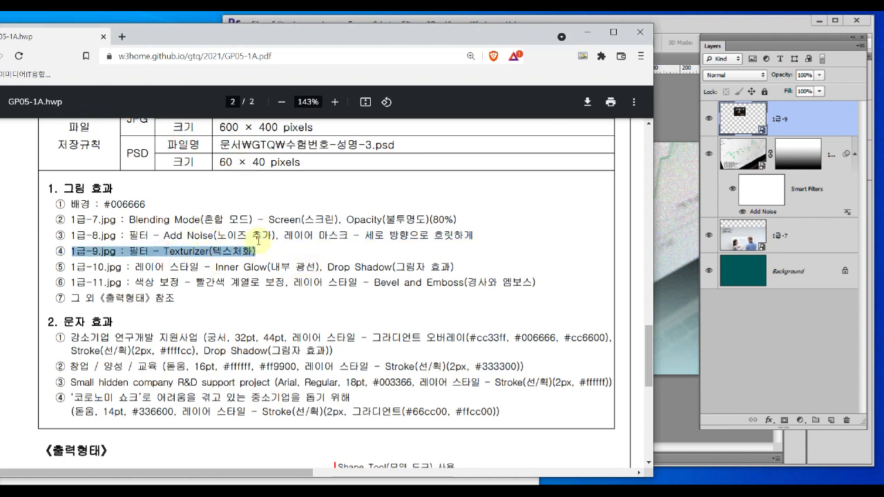
pyautogui.click(657, 195)
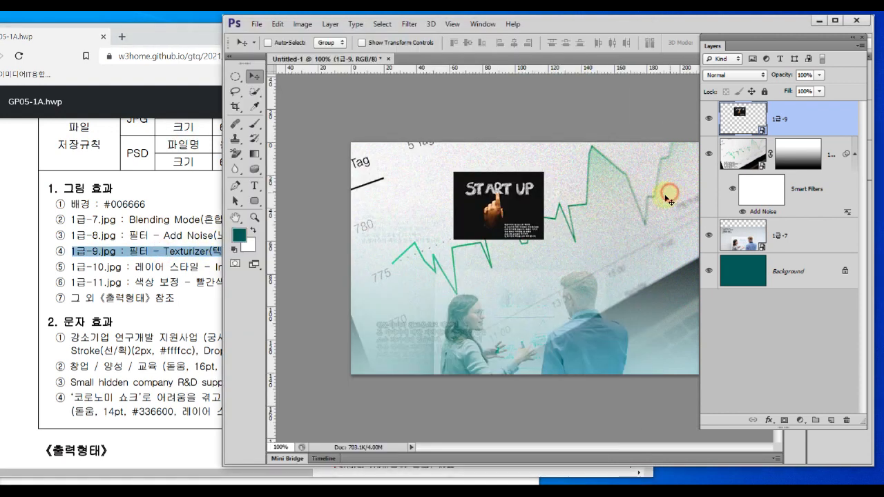
pyautogui.click(409, 24)
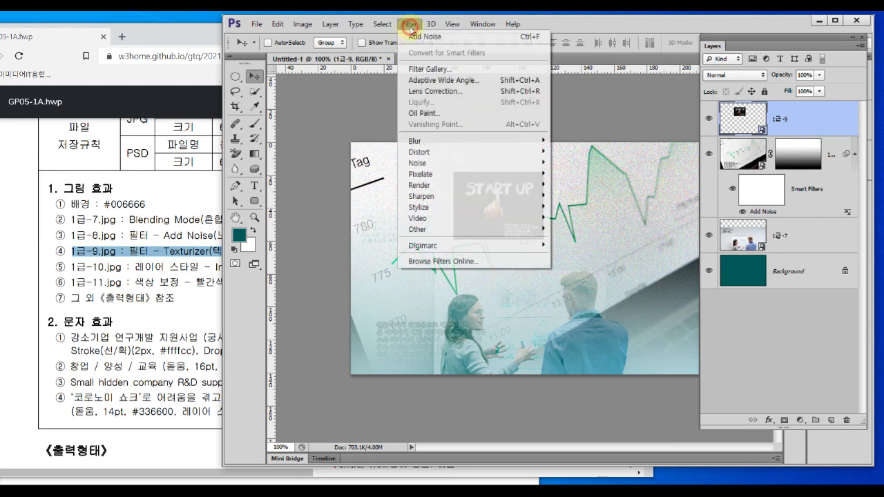
pyautogui.click(429, 69)
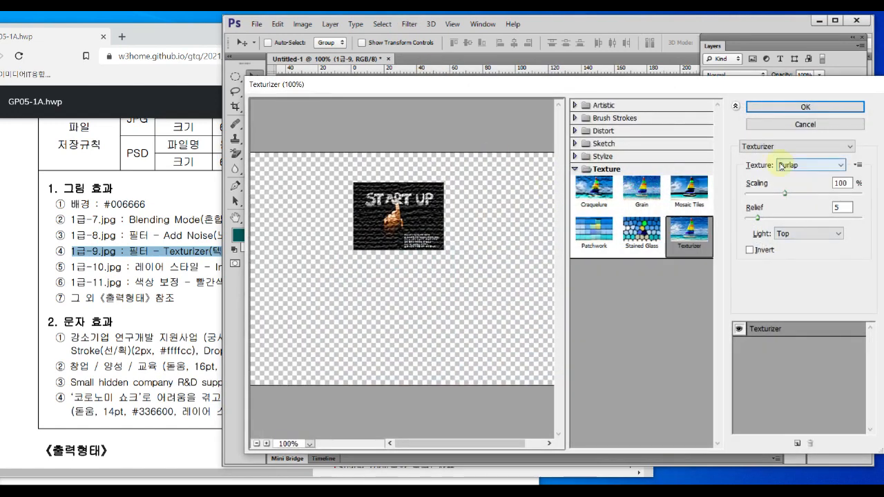
pyautogui.click(851, 147)
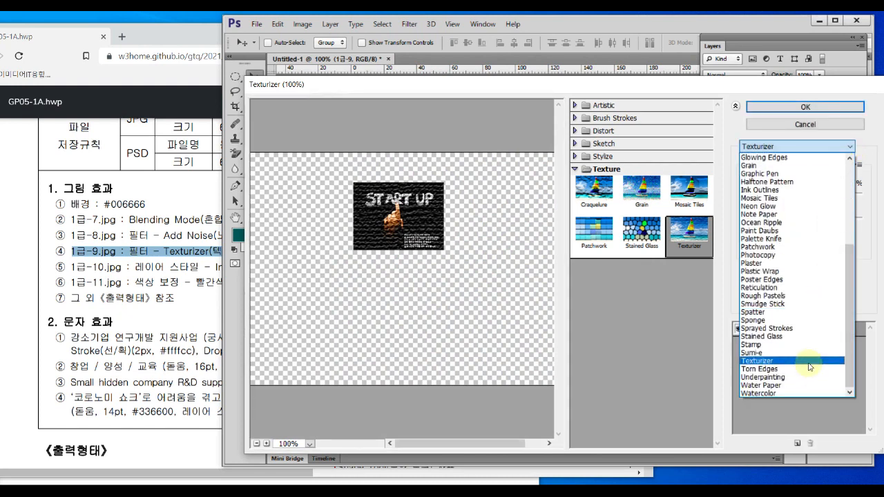
pyautogui.click(809, 362)
pyautogui.click(803, 107)
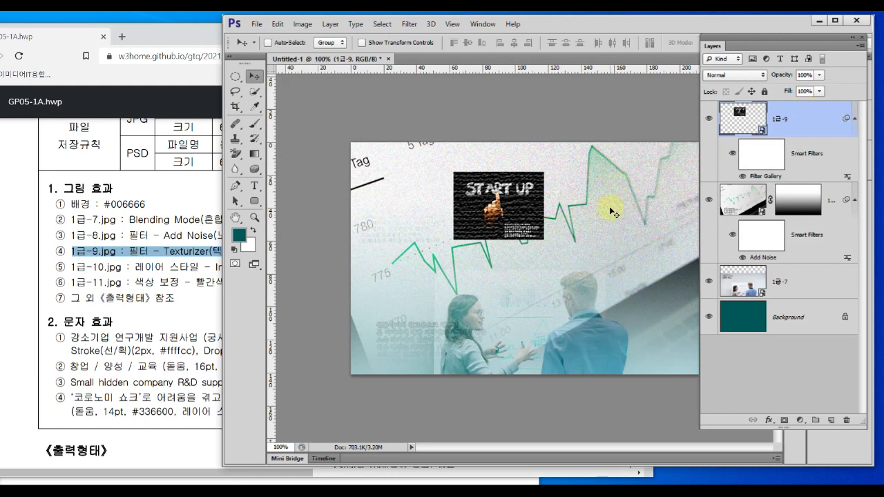
pyautogui.click(709, 121)
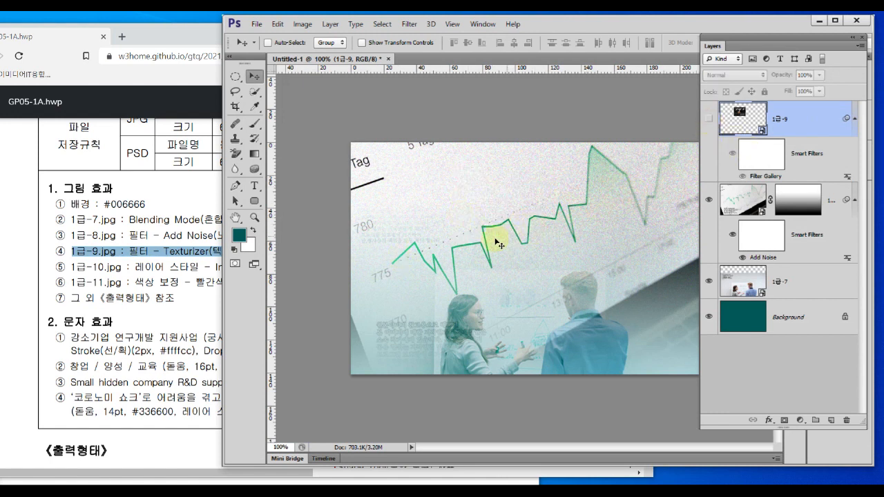
# Read the exam sheet's layer style condition for 1급-10.jpg.
pyautogui.click(123, 283)
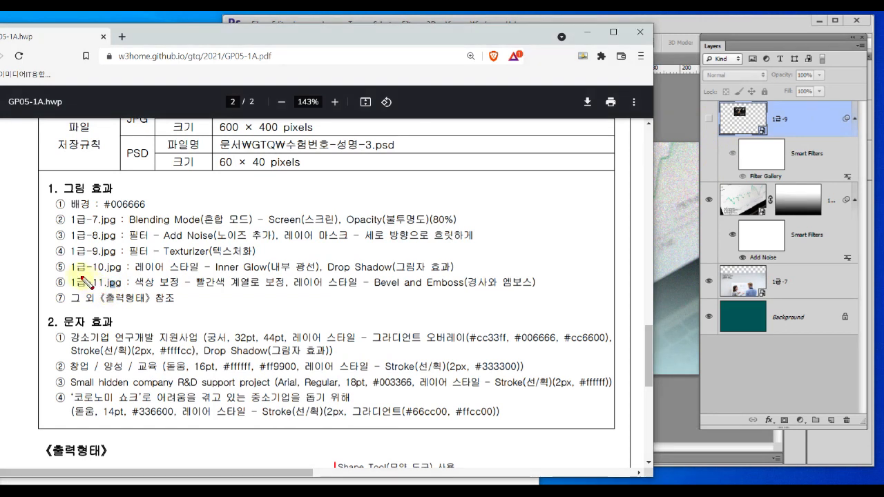
pyautogui.moveTo(69, 275); pyautogui.dragTo(455, 274)
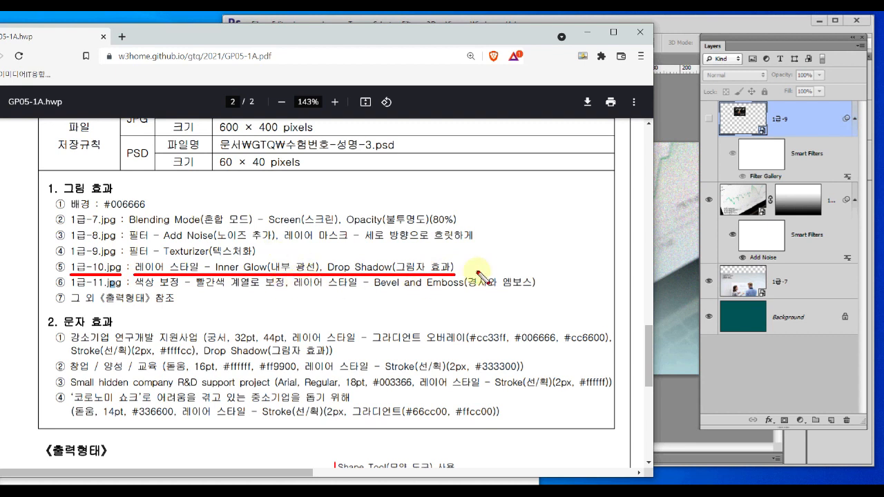
pyautogui.press('Escape')
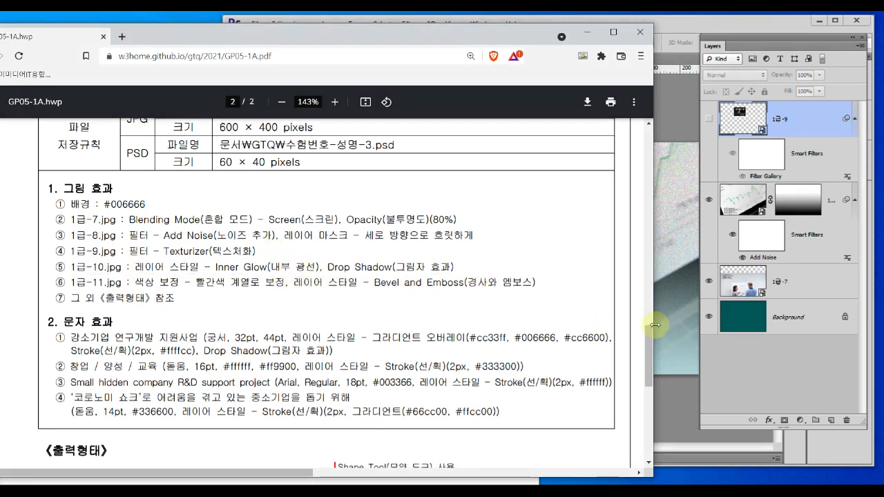
# Place the 1급-10 image from File Explorer into the poster.
pyautogui.click(169, 483)
pyautogui.click(165, 411)
pyautogui.click(125, 370)
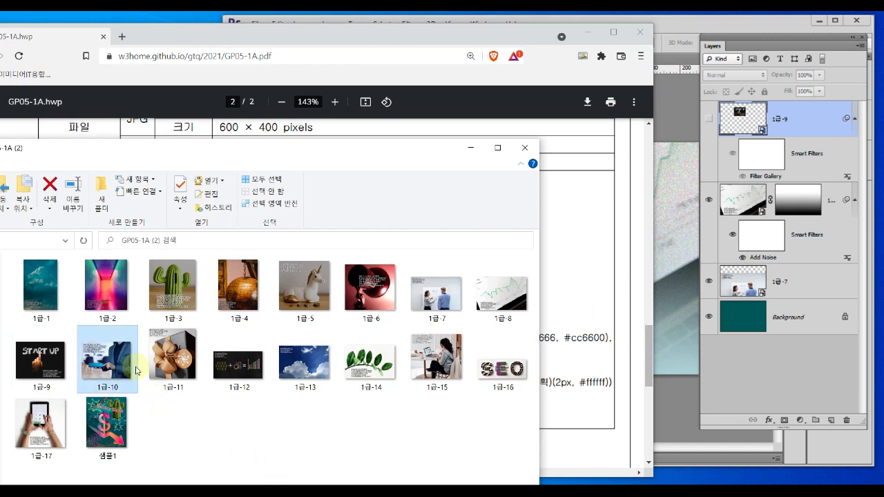
pyautogui.moveTo(107, 366); pyautogui.dragTo(665, 273)
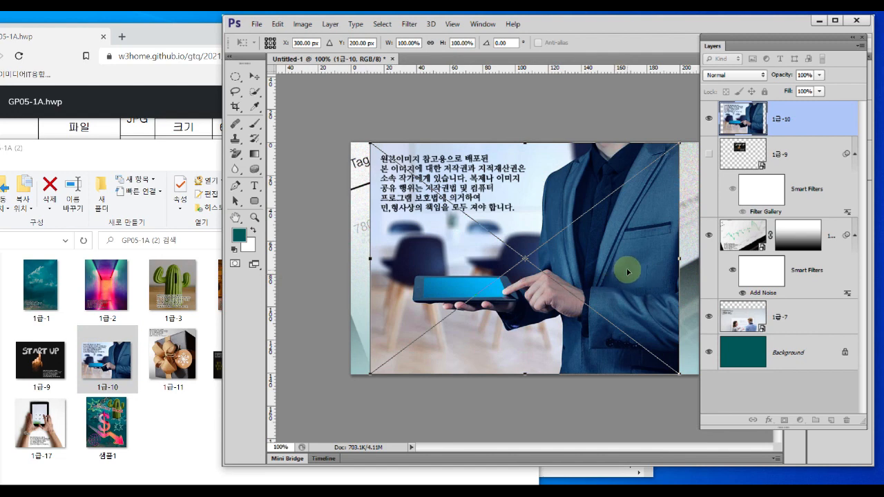
# Examine the orientation and placement of the man with the tablet in the exam sheet's sample output.
pyautogui.click(141, 138)
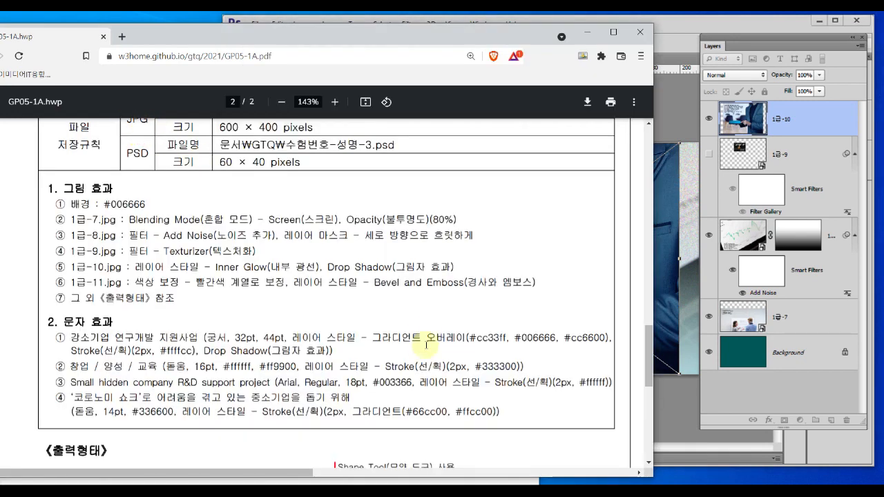
pyautogui.scroll(-6, 427, 344)
pyautogui.scroll(2, 406, 291)
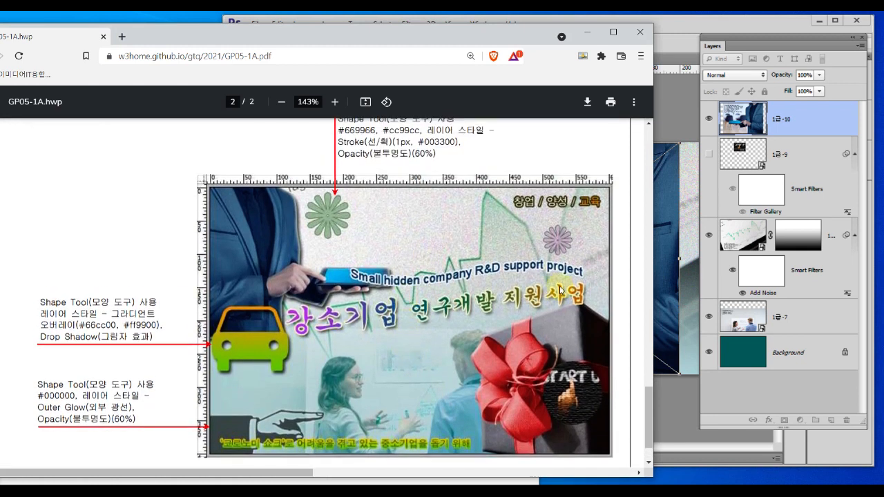
# Scale the placed 1급-10 image to about 53%, flip it horizontally and position it in the upper-left area of the canvas.
pyautogui.click(666, 274)
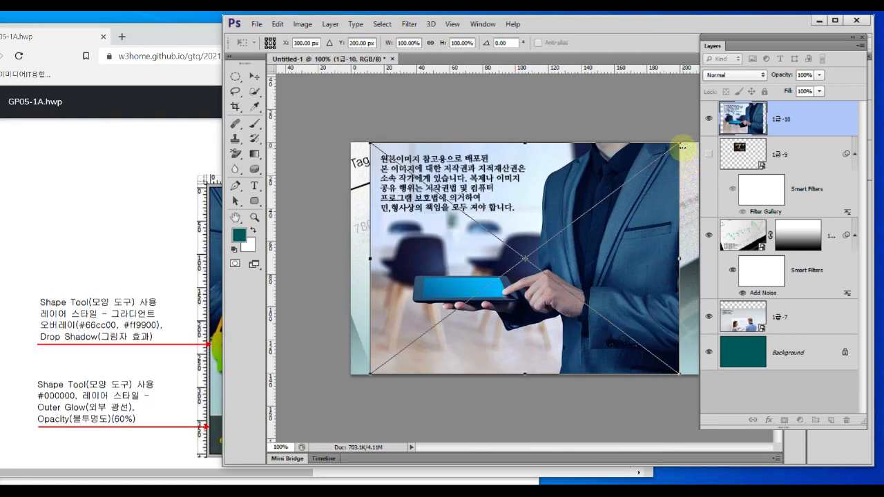
pyautogui.moveTo(681, 143); pyautogui.dragTo(536, 251)
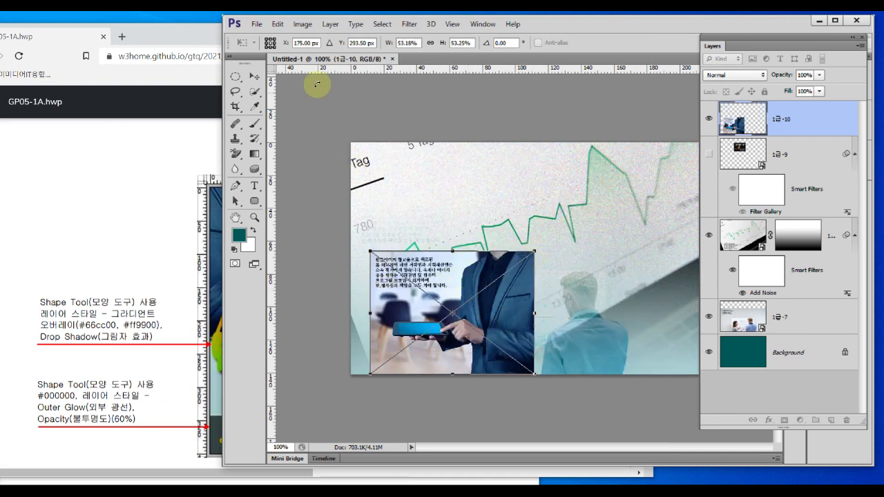
pyautogui.click(277, 24)
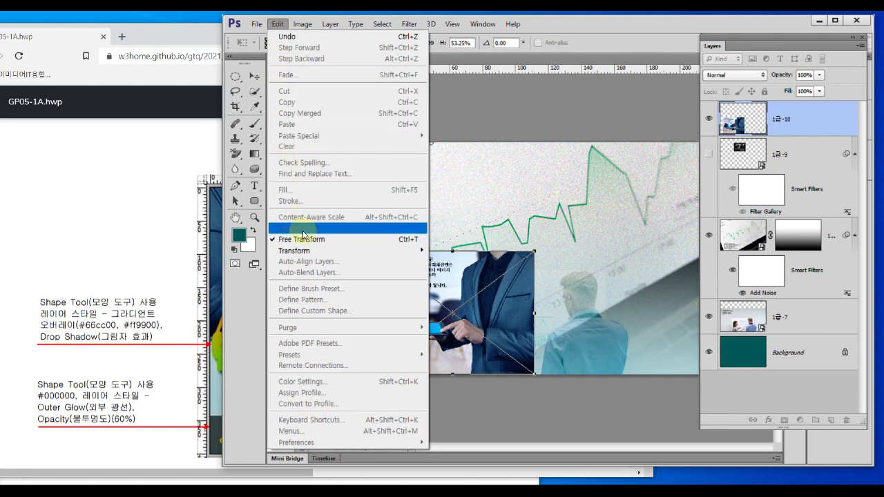
pyautogui.moveTo(295, 254)
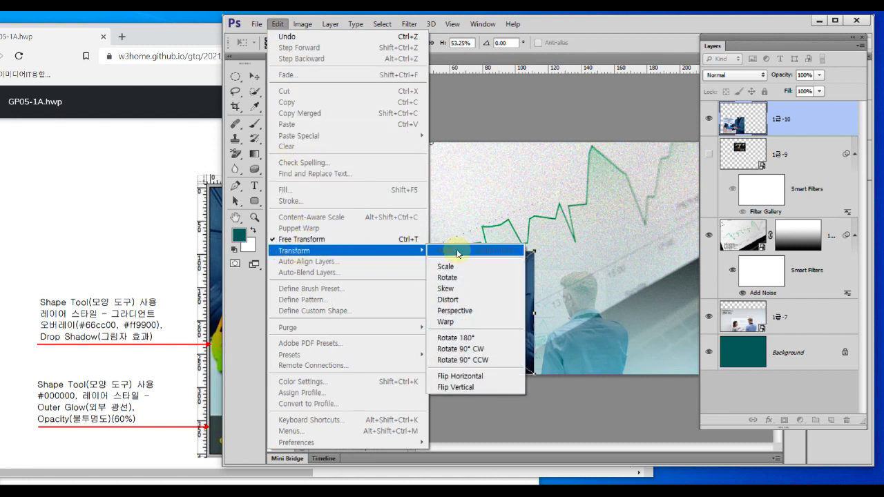
pyautogui.click(470, 379)
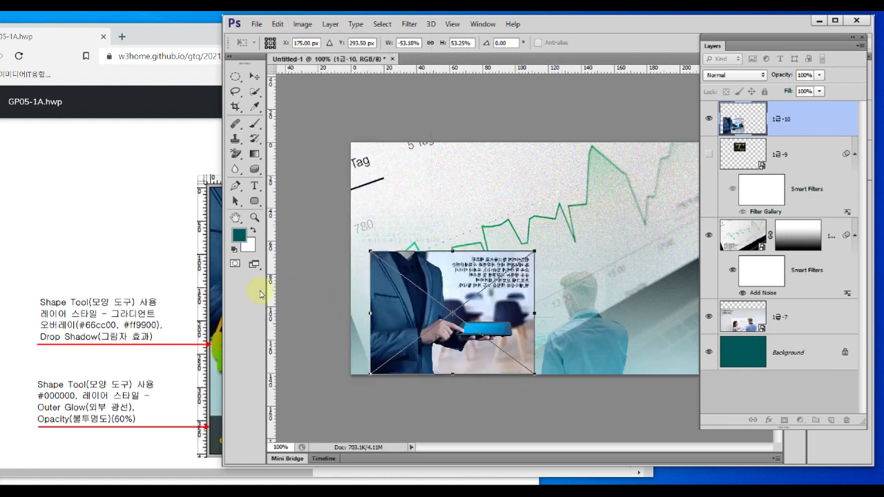
pyautogui.moveTo(420, 306); pyautogui.dragTo(404, 203)
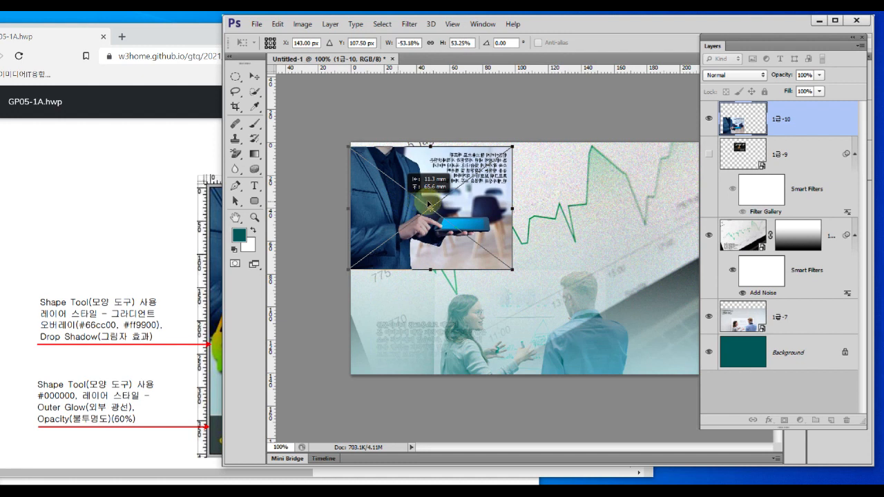
pyautogui.moveTo(434, 205); pyautogui.dragTo(453, 213)
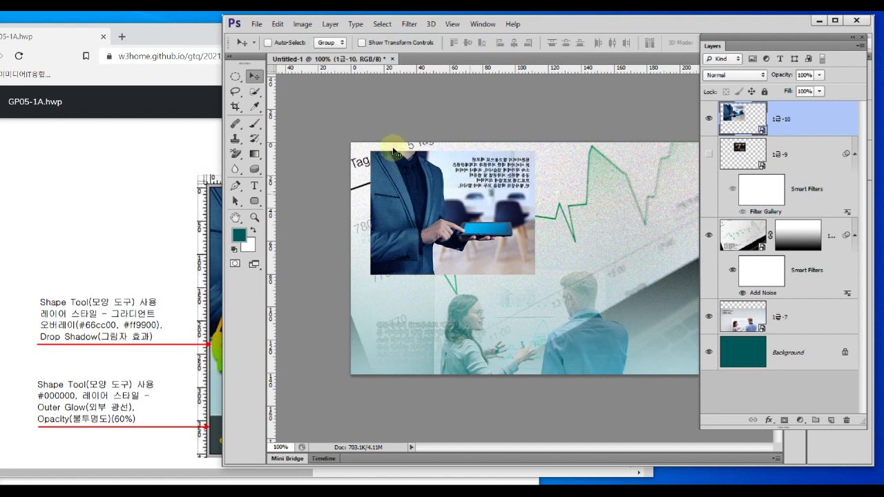
# Roughly select the man, his hands and the tablet on the 1급-10 layer with the Quick Selection Tool.
pyautogui.click(255, 93)
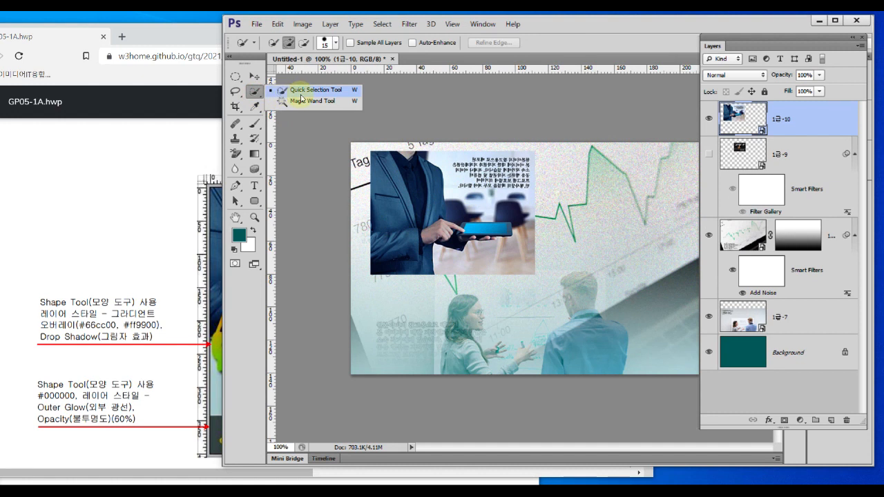
pyautogui.click(302, 97)
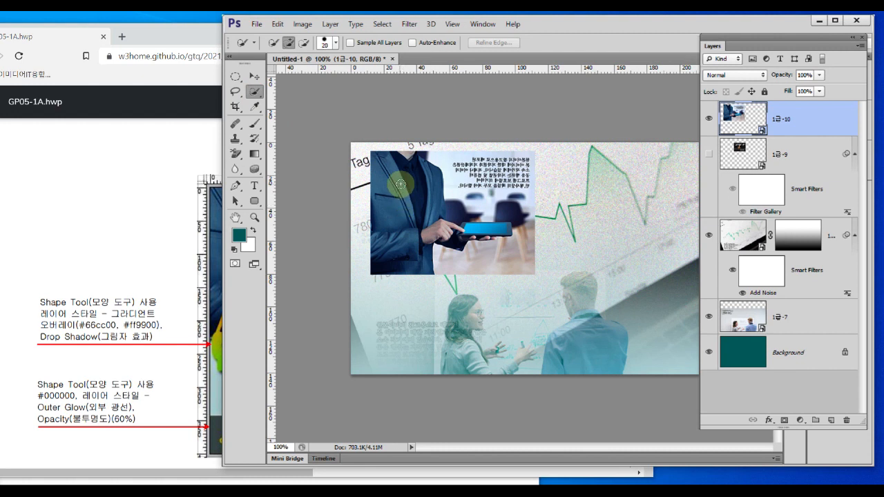
pyautogui.moveTo(405, 176)
pyautogui.mouseDown()
pyautogui.moveTo(384, 166)
pyautogui.moveTo(413, 185)
pyautogui.moveTo(428, 181)
pyautogui.moveTo(391, 254)
pyautogui.moveTo(414, 228)
pyautogui.moveTo(497, 248)
pyautogui.mouseUp()
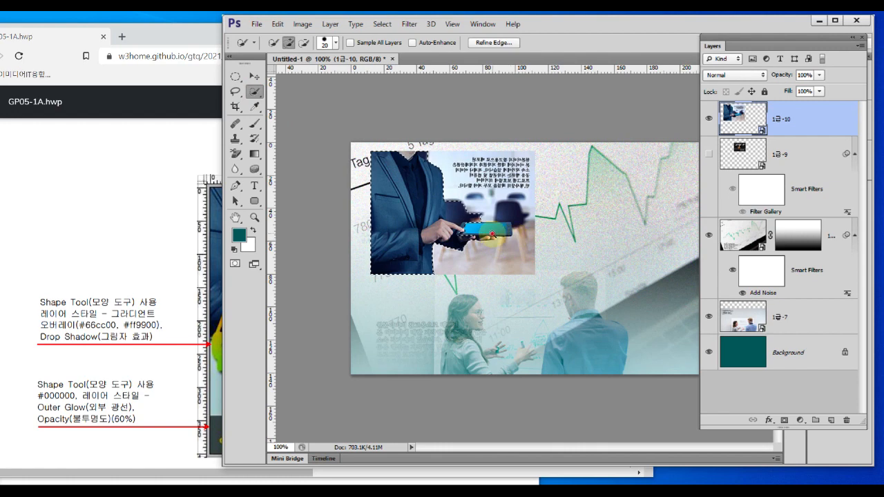
# Refine the selection along the man's arm, shoulder and collar, excluding the background beside them and including his neck.
pyautogui.keyDown('ctrl'); pyautogui.click(494, 234); pyautogui.keyUp('ctrl')
pyautogui.keyDown('ctrl'); pyautogui.click(471, 224); pyautogui.keyUp('ctrl')
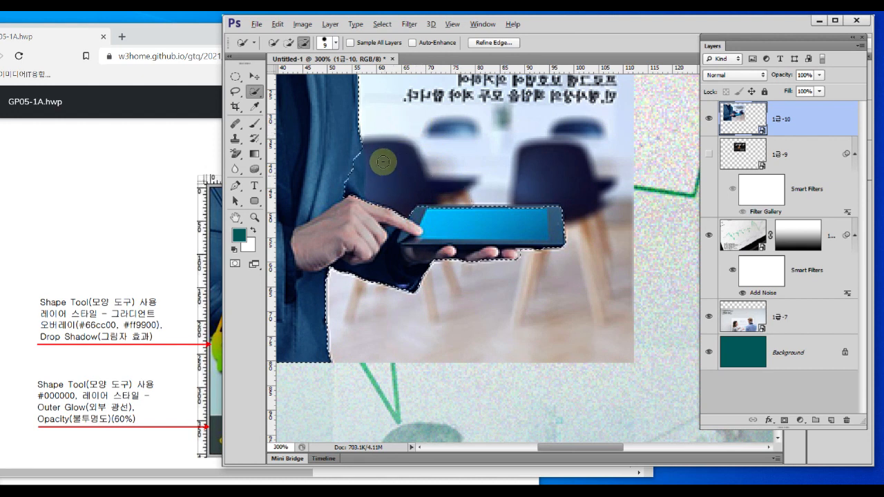
pyautogui.moveTo(350, 167); pyautogui.dragTo(346, 184)
pyautogui.moveTo(406, 141); pyautogui.dragTo(491, 255)
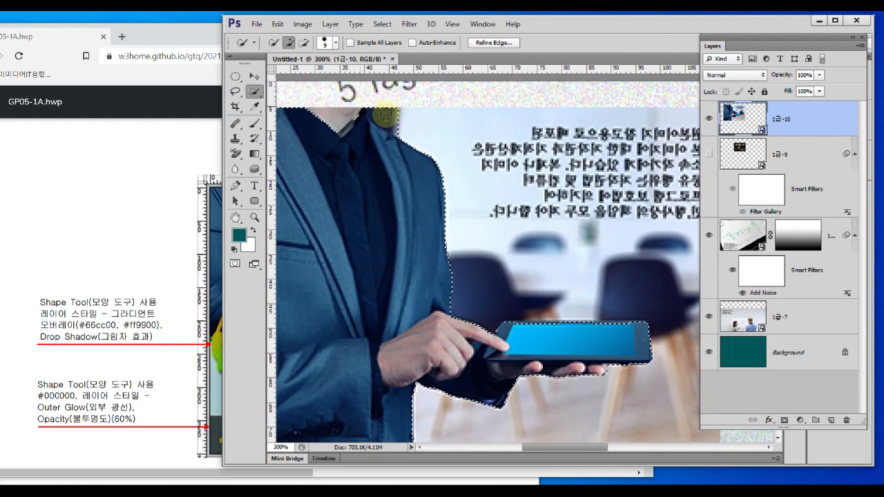
pyautogui.moveTo(412, 125); pyautogui.dragTo(394, 112)
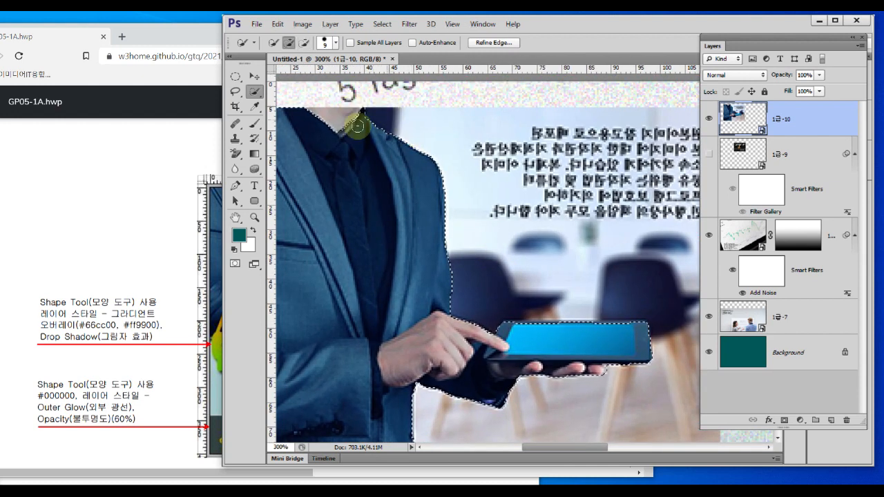
pyautogui.moveTo(328, 133)
pyautogui.mouseDown()
pyautogui.moveTo(325, 143)
pyautogui.moveTo(345, 113)
pyautogui.mouseUp()
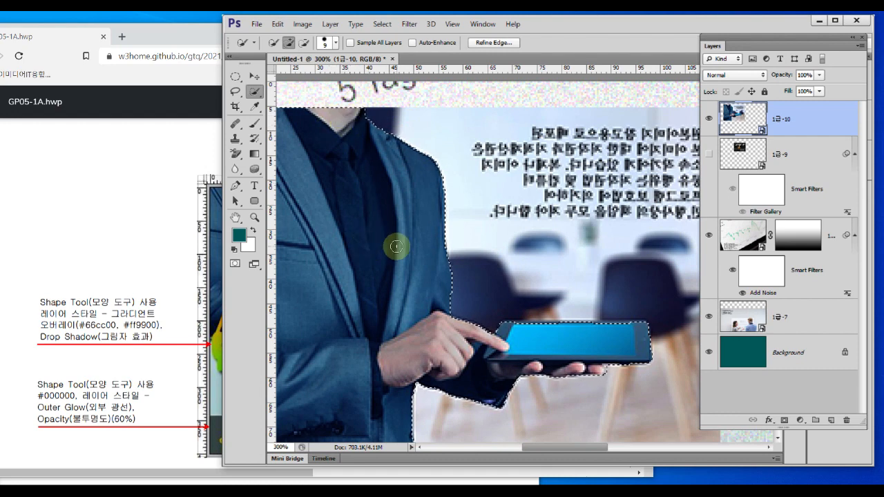
pyautogui.keyDown('alt'); pyautogui.click(362, 254); pyautogui.keyUp('alt')
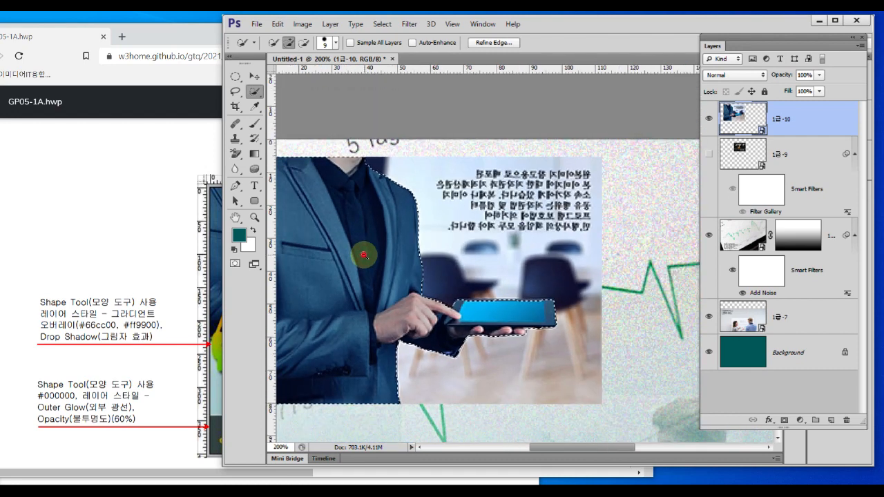
pyautogui.keyDown('alt'); pyautogui.click(364, 256); pyautogui.keyUp('alt')
pyautogui.keyDown('ctrl'); pyautogui.click(456, 215); pyautogui.keyUp('ctrl')
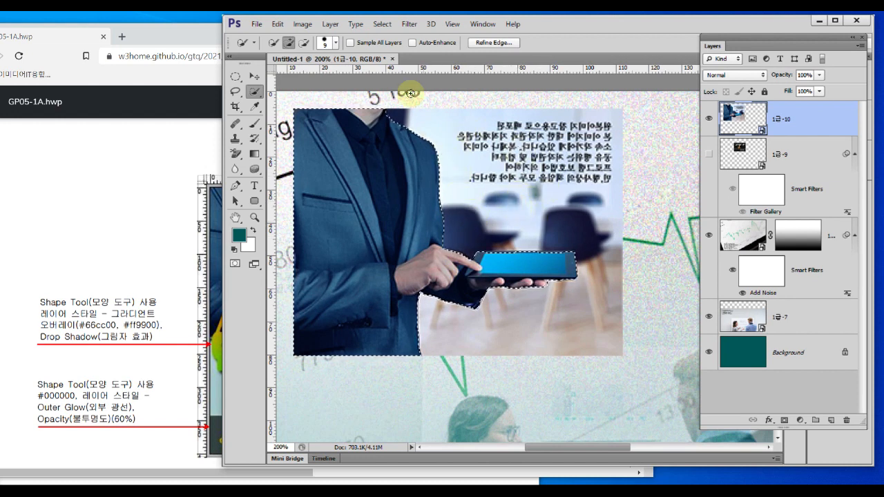
# Invert the selection and rasterize the 1급-10 smart object layer.
pyautogui.click(382, 25)
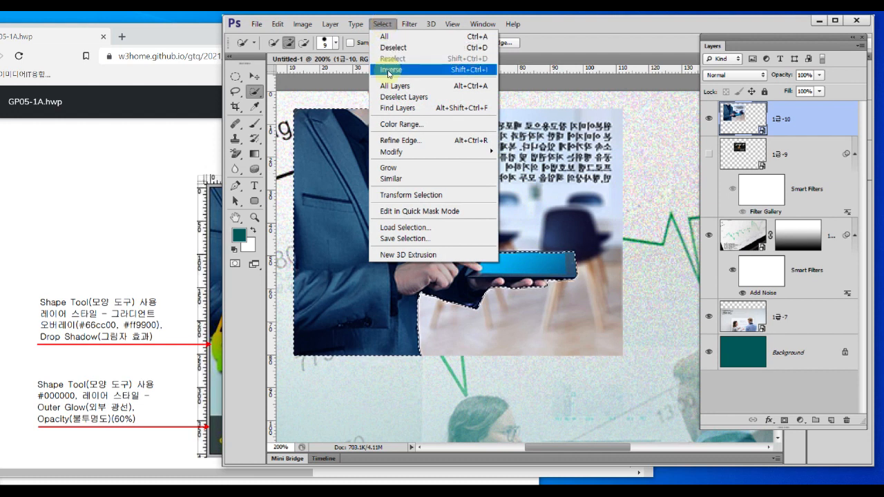
pyautogui.click(389, 70)
pyautogui.moveTo(773, 146)
pyautogui.mouseDown()
pyautogui.moveTo(726, 138)
pyautogui.moveTo(779, 111)
pyautogui.moveTo(758, 136)
pyautogui.moveTo(753, 124)
pyautogui.moveTo(769, 125)
pyautogui.moveTo(767, 136)
pyautogui.mouseUp()
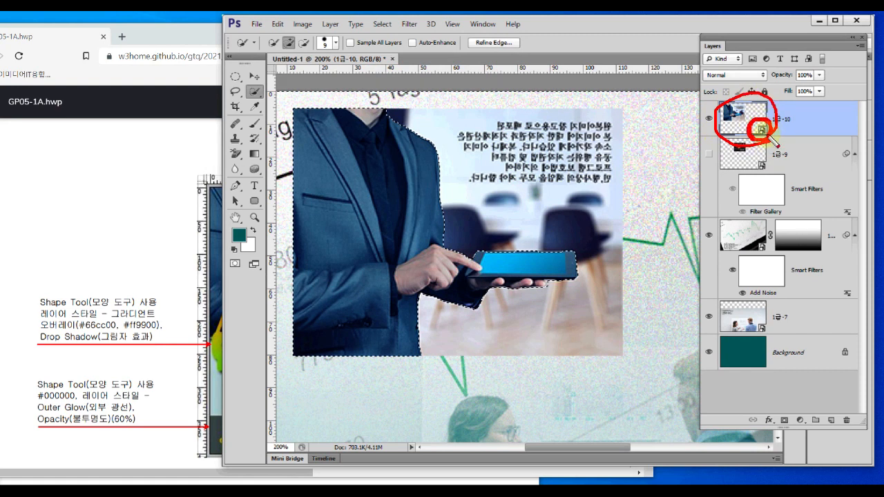
pyautogui.press('Escape')
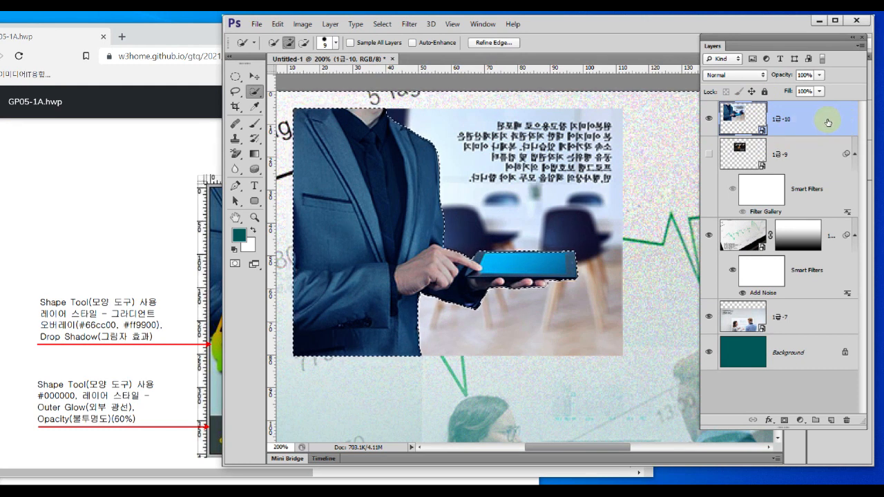
pyautogui.rightClick(828, 122)
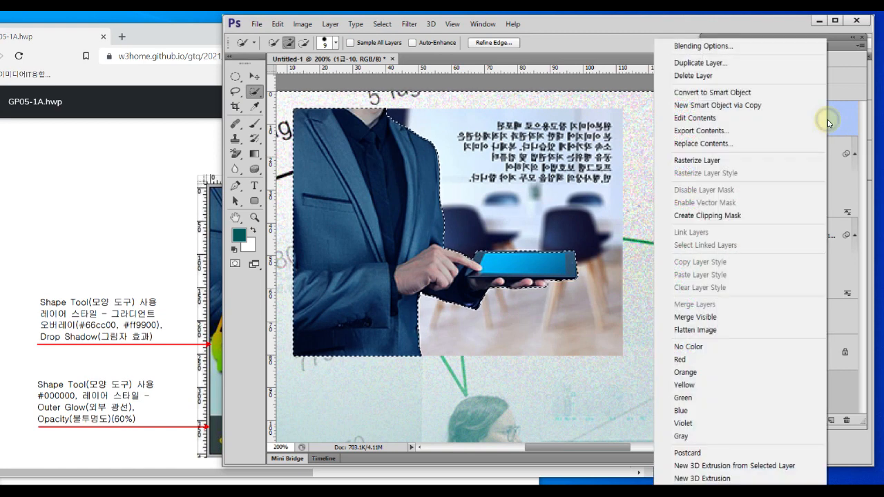
pyautogui.click(705, 163)
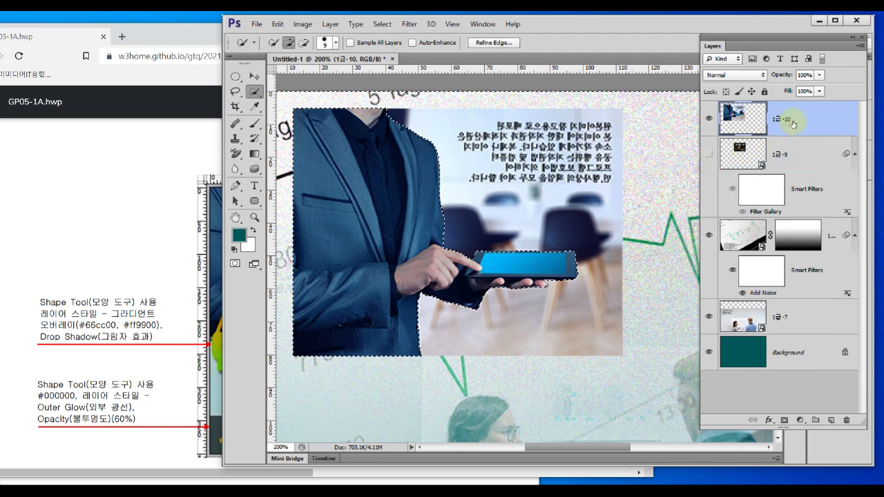
pyautogui.moveTo(769, 137)
pyautogui.mouseDown()
pyautogui.moveTo(722, 111)
pyautogui.moveTo(778, 117)
pyautogui.moveTo(766, 146)
pyautogui.mouseUp()
pyautogui.press('Escape')
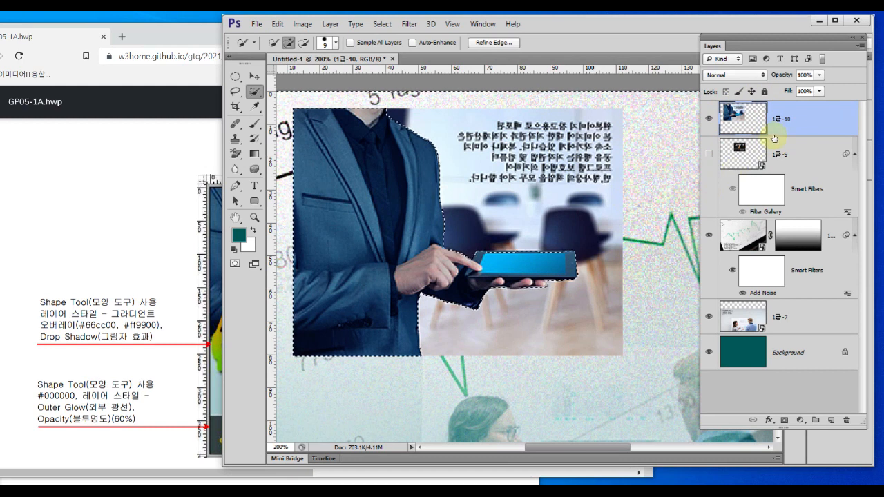
# Delete the selected background from the 1급-10 layer and clear the selection.
pyautogui.press('Delete')
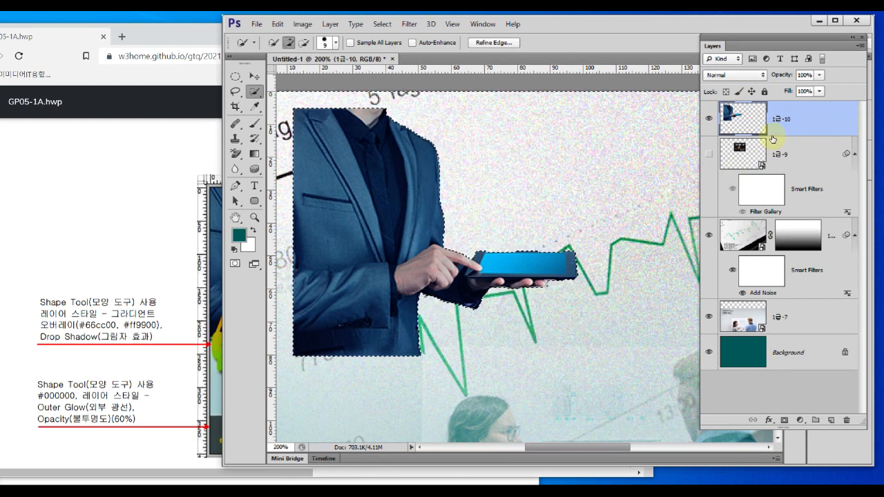
pyautogui.click(383, 24)
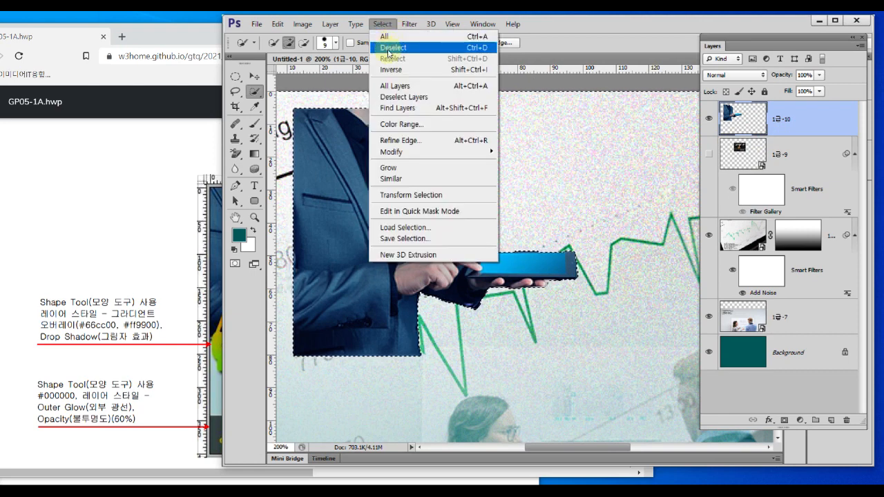
pyautogui.click(388, 49)
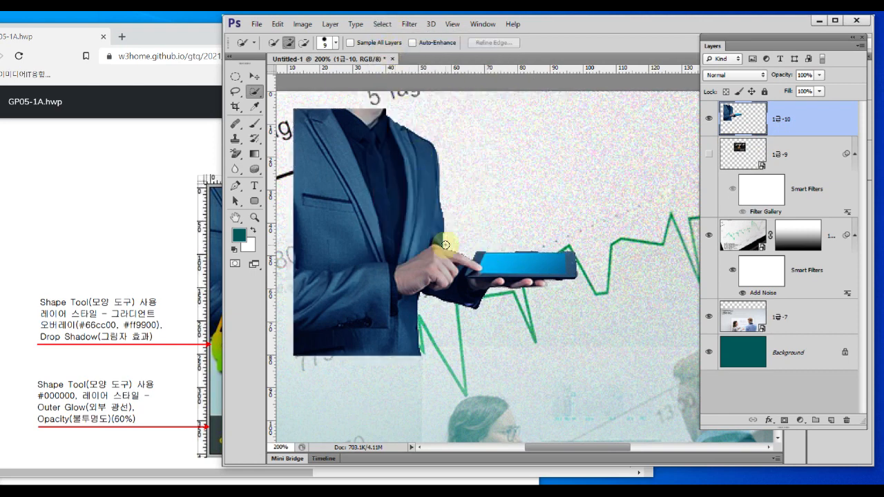
# Move the cut-out man on the 1급-10 layer into the canvas's upper-left corner, matching his placement in the PDF's sample output.
pyautogui.click(254, 76)
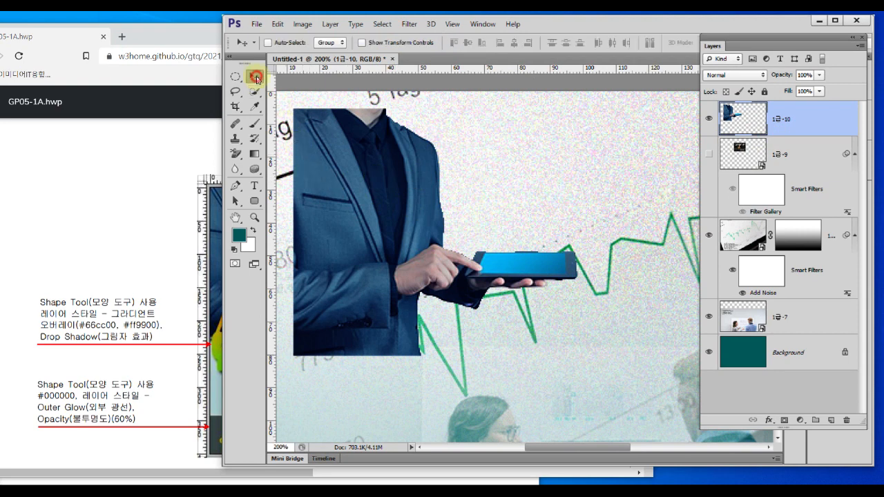
pyautogui.hotkey('ctrl', '-')
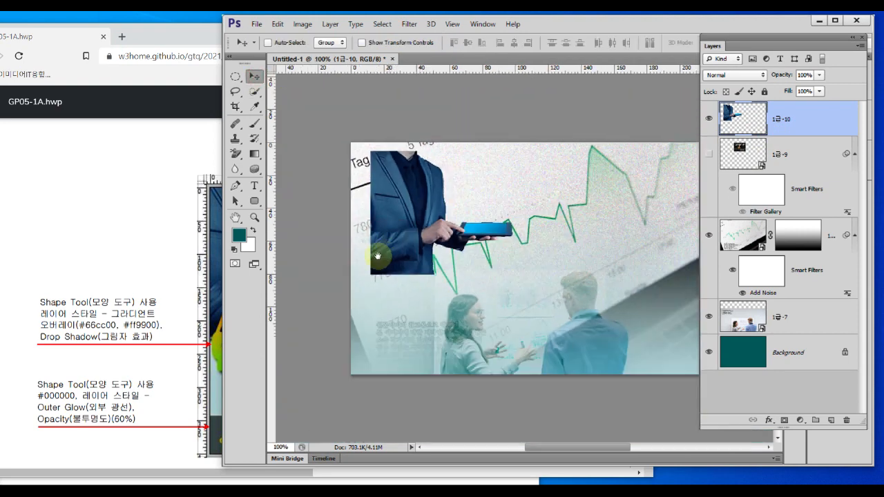
pyautogui.click(211, 274)
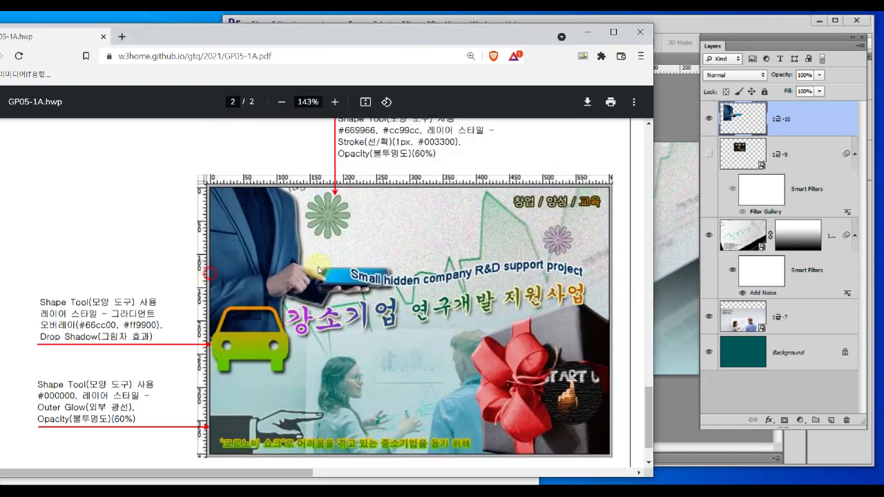
pyautogui.click(670, 253)
pyautogui.moveTo(433, 231); pyautogui.dragTo(406, 212)
pyautogui.click(207, 254)
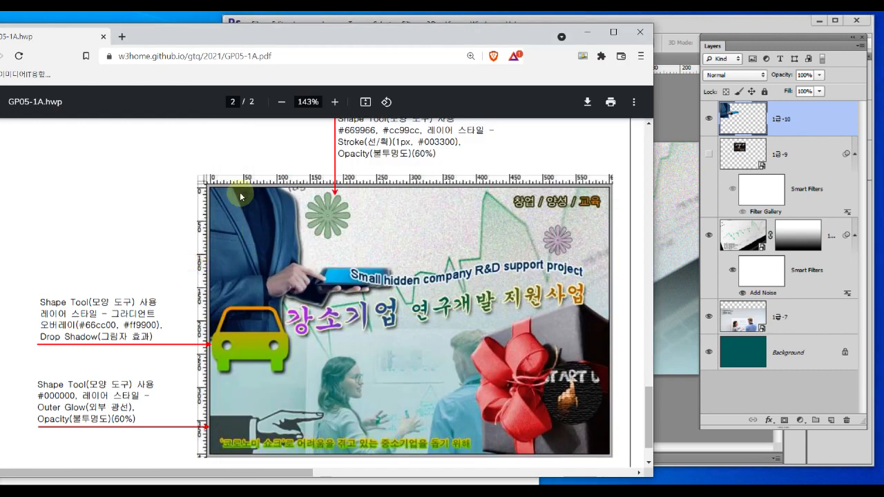
pyautogui.click(674, 222)
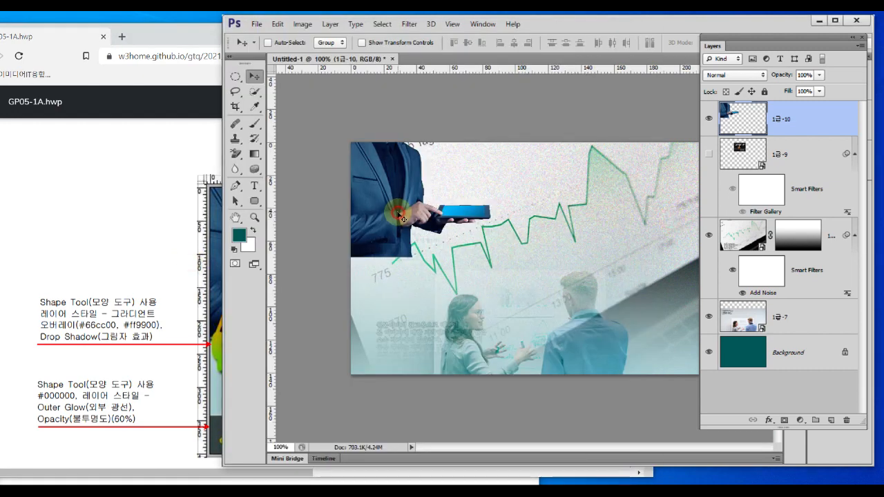
pyautogui.moveTo(399, 216); pyautogui.dragTo(399, 211)
# Compare the man's height against the vertical midline of the PDF's sample output and of the poster canvas.
pyautogui.click(207, 277)
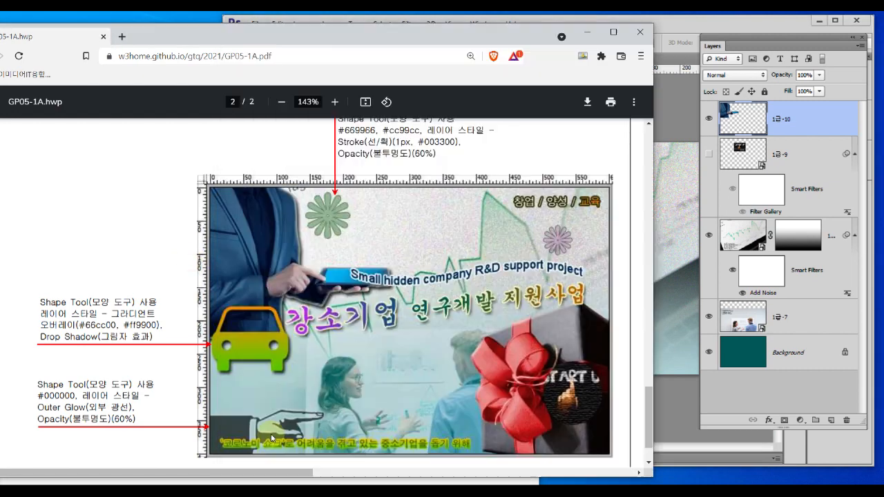
pyautogui.moveTo(207, 183)
pyautogui.mouseDown()
pyautogui.moveTo(202, 300)
pyautogui.moveTo(218, 453)
pyautogui.mouseUp()
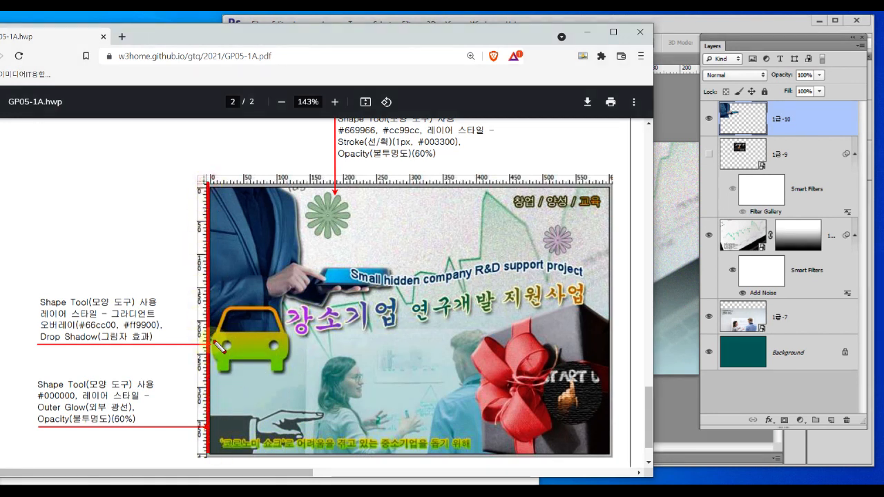
pyautogui.moveTo(188, 346); pyautogui.dragTo(549, 344)
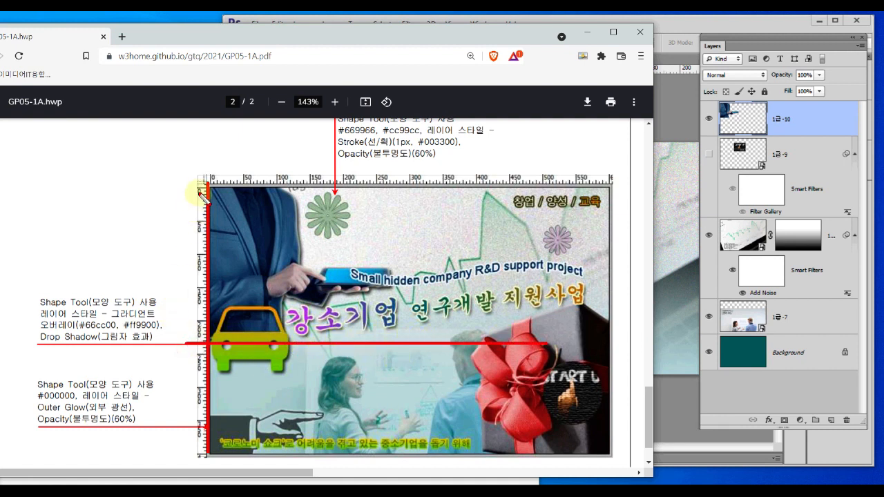
pyautogui.moveTo(205, 184)
pyautogui.mouseDown()
pyautogui.moveTo(191, 213)
pyautogui.moveTo(183, 276)
pyautogui.moveTo(197, 350)
pyautogui.moveTo(205, 454)
pyautogui.mouseUp()
pyautogui.moveTo(207, 333)
pyautogui.mouseDown()
pyautogui.moveTo(198, 406)
pyautogui.moveTo(205, 451)
pyautogui.mouseUp()
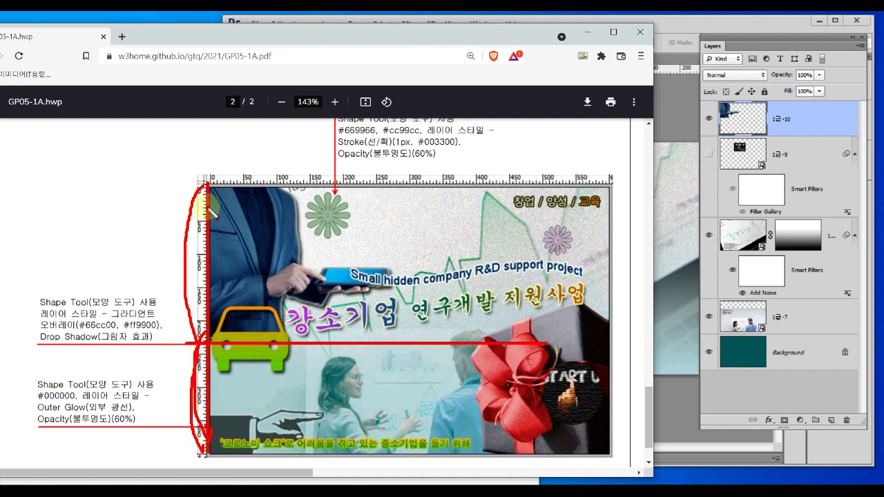
pyautogui.press('Escape')
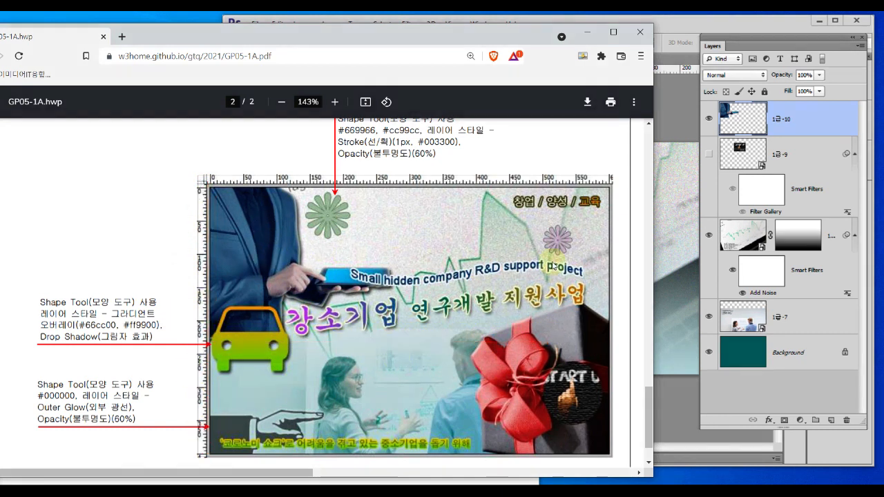
pyautogui.click(663, 256)
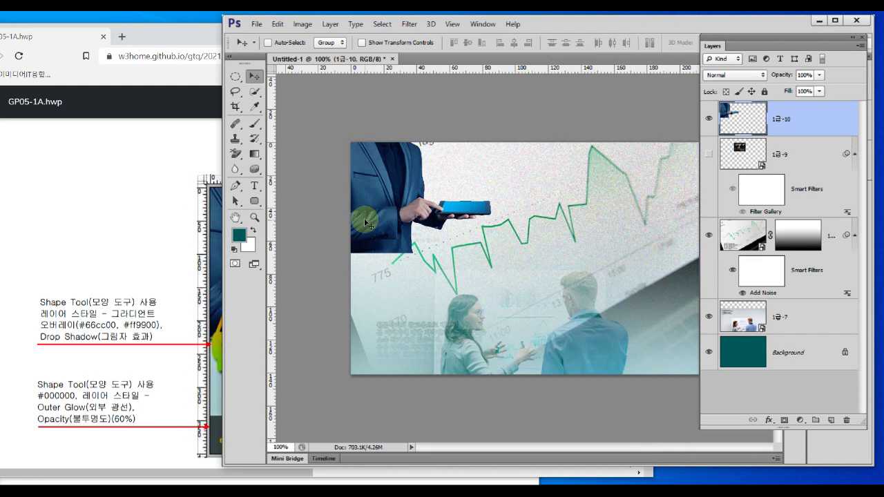
pyautogui.hotkey('ctrl', '2')
pyautogui.moveTo(348, 282); pyautogui.dragTo(353, 282)
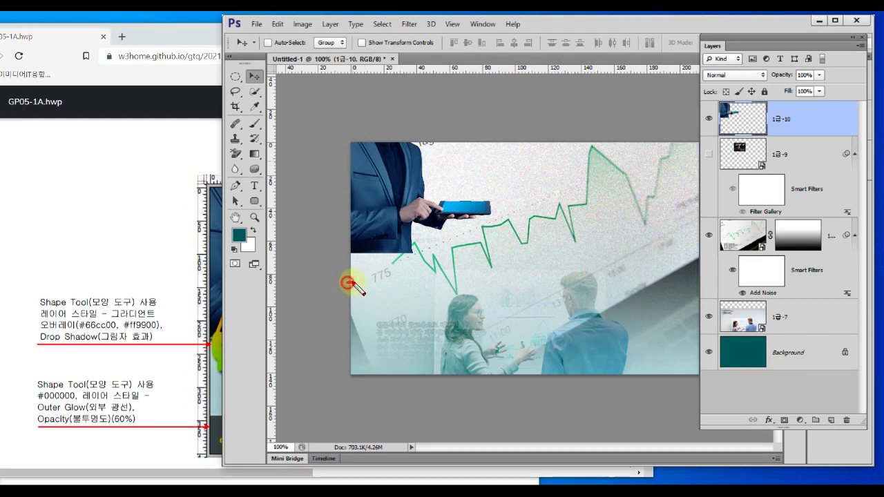
pyautogui.click(202, 352)
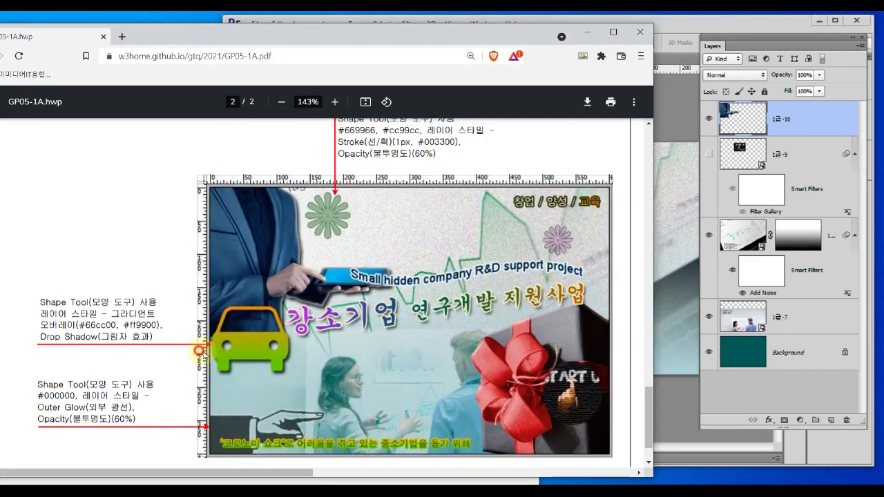
pyautogui.moveTo(202, 341); pyautogui.dragTo(321, 342)
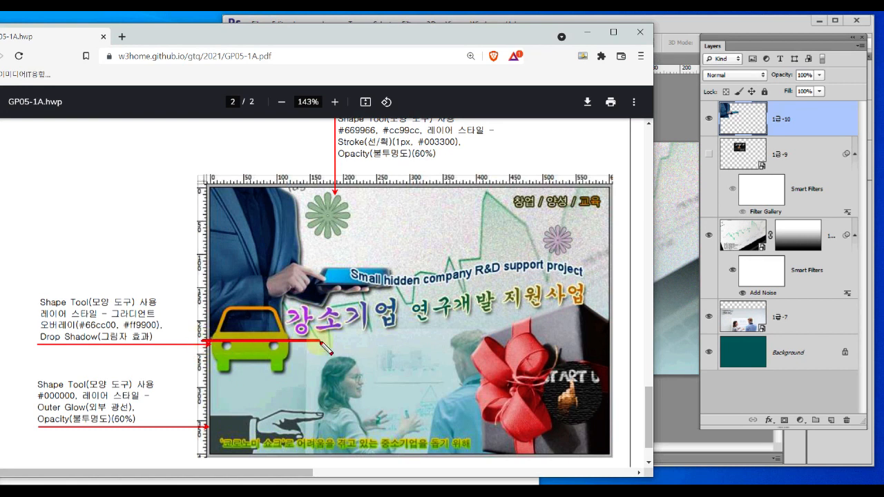
pyautogui.click(663, 290)
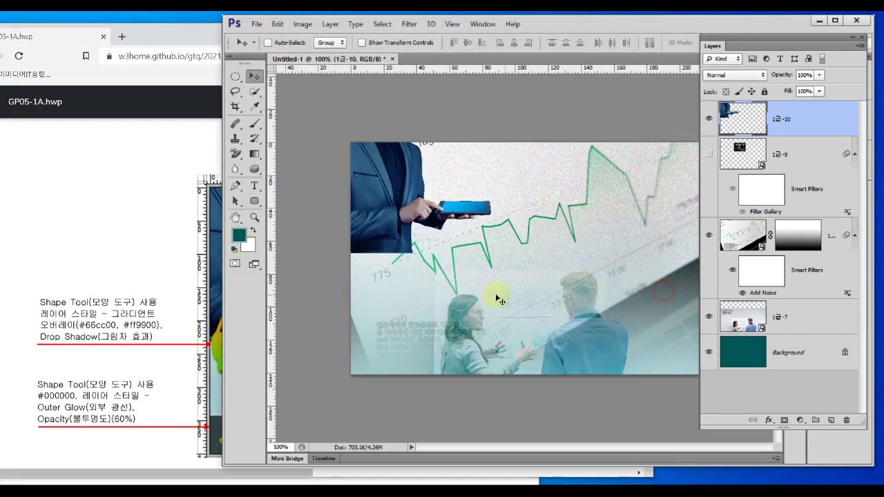
pyautogui.moveTo(447, 275)
pyautogui.mouseDown()
pyautogui.moveTo(329, 275)
pyautogui.moveTo(350, 274)
pyautogui.mouseUp()
pyautogui.press('Escape')
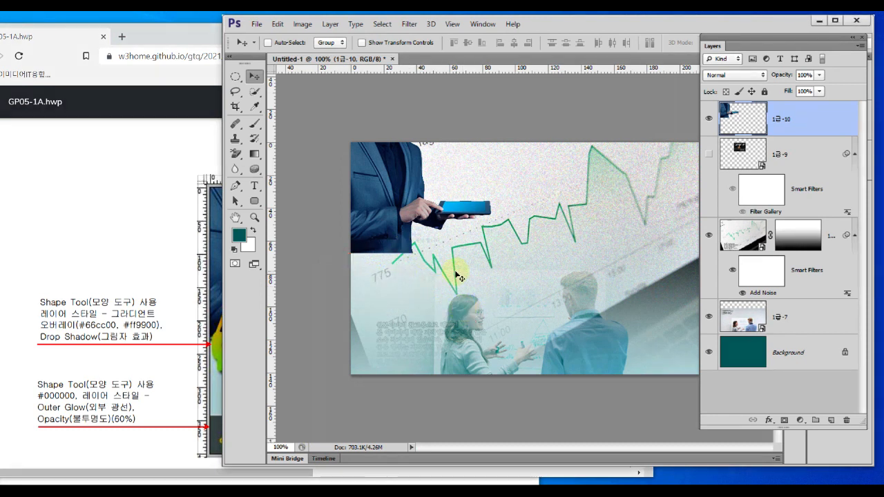
# Scale the man on the 1급-10 layer up to about 113%, keeping his upper-left corner in place.
pyautogui.hotkey('ctrl', 't')
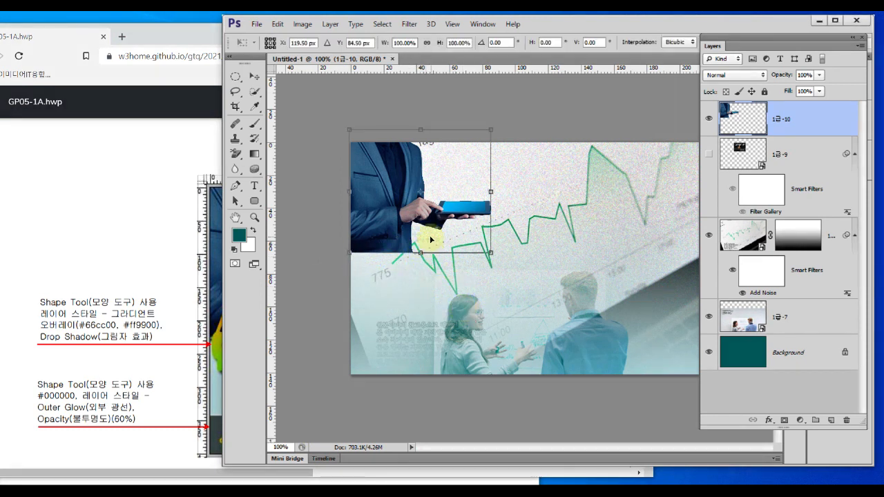
pyautogui.moveTo(490, 253); pyautogui.dragTo(521, 281)
pyautogui.click(214, 300)
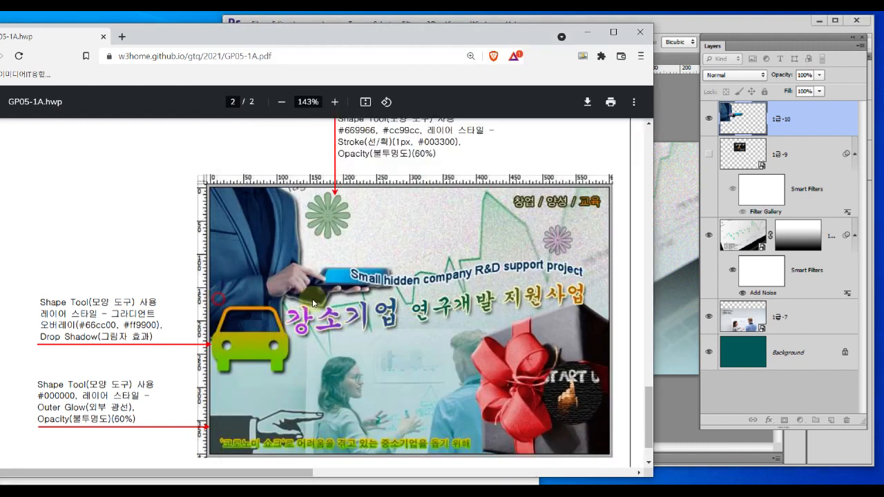
pyautogui.click(660, 252)
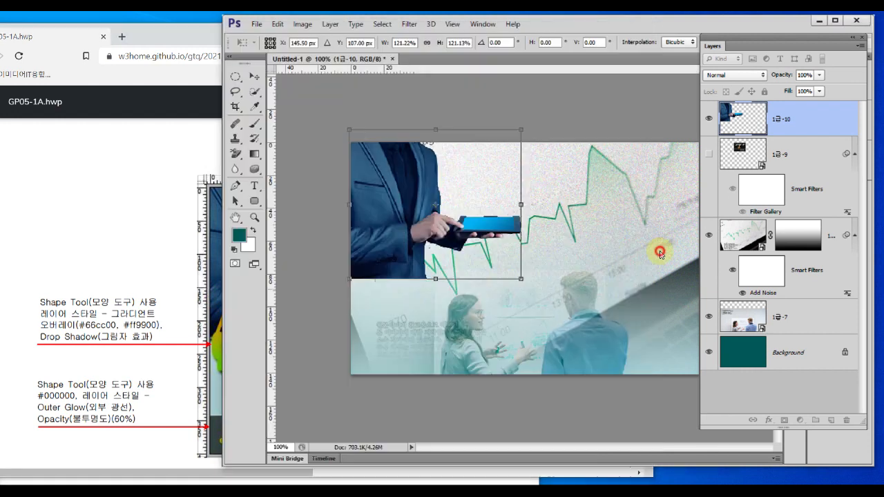
pyautogui.moveTo(522, 281); pyautogui.dragTo(510, 275)
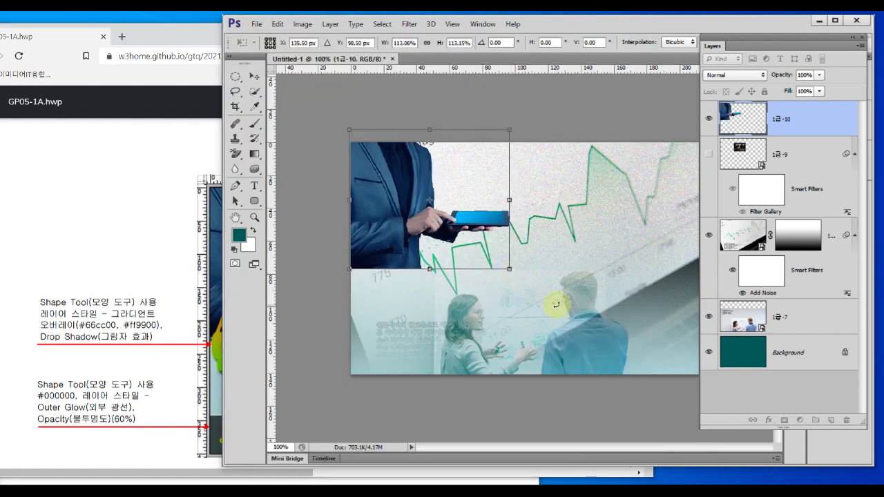
pyautogui.press('Return')
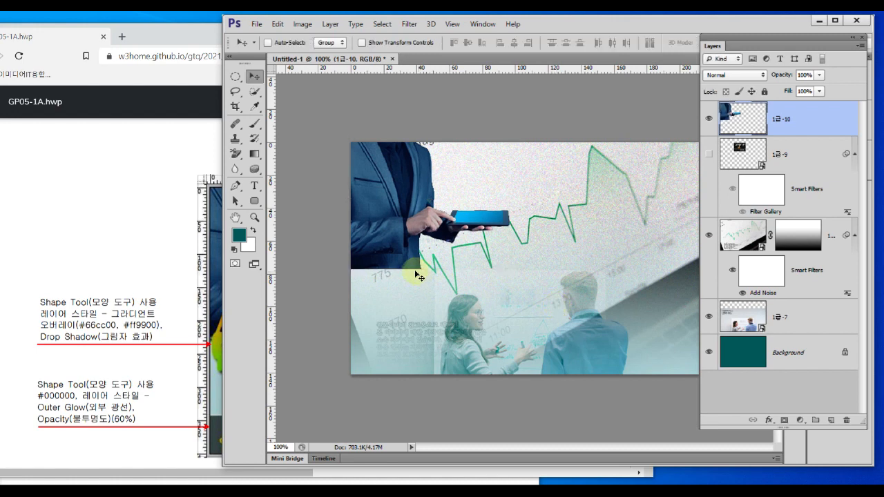
# Read the PDF's picture-effect conditions for the layer styles required on 1급-10.jpg.
pyautogui.click(193, 274)
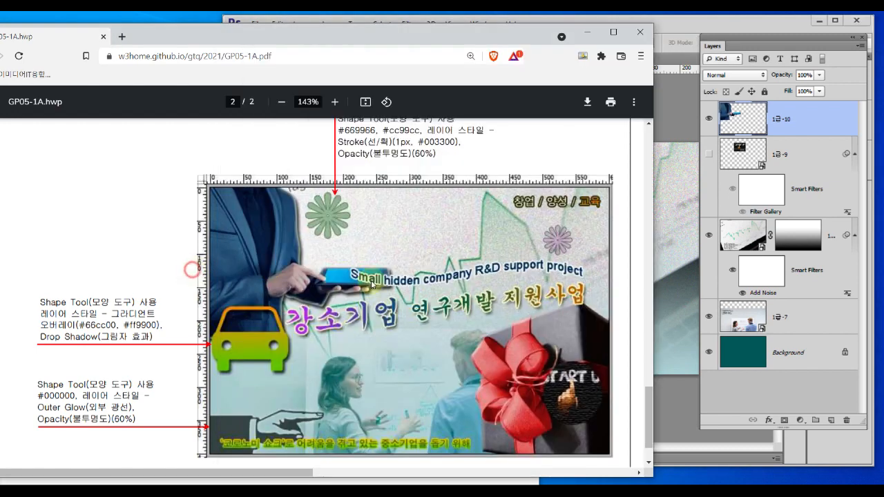
pyautogui.scroll(5, 380, 280)
pyautogui.scroll(-2, 385, 276)
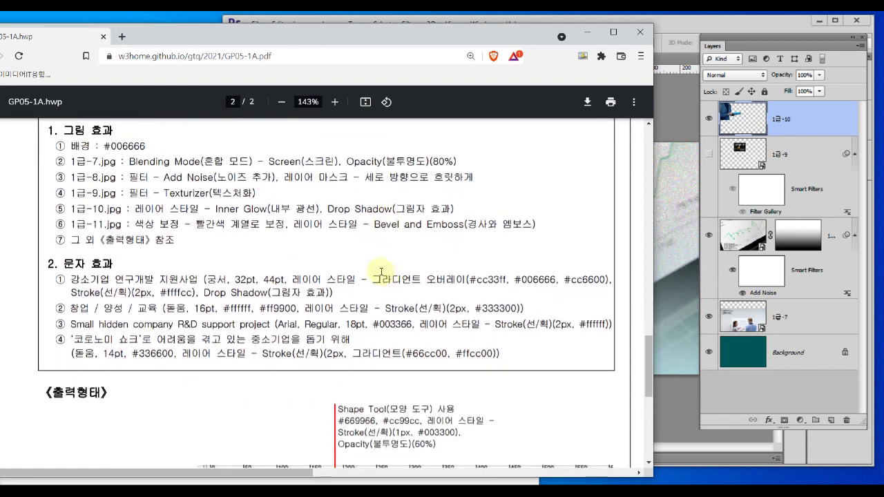
pyautogui.scroll(1, 395, 269)
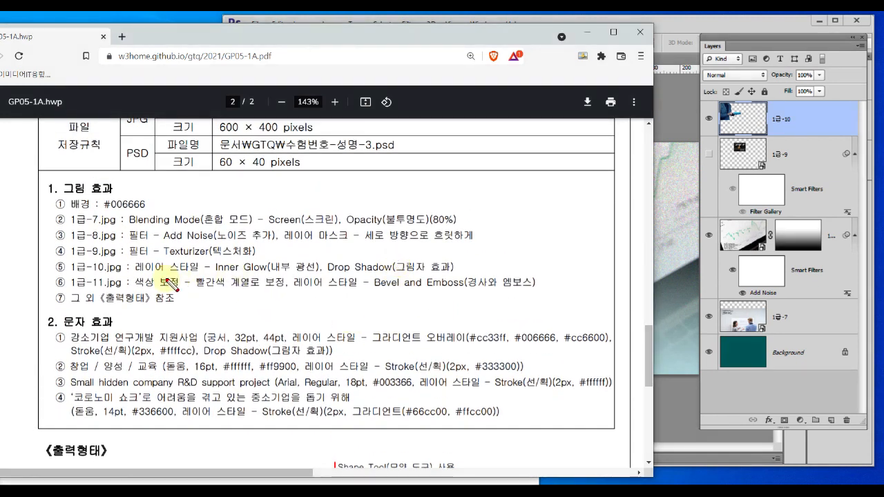
pyautogui.moveTo(136, 275); pyautogui.dragTo(452, 274)
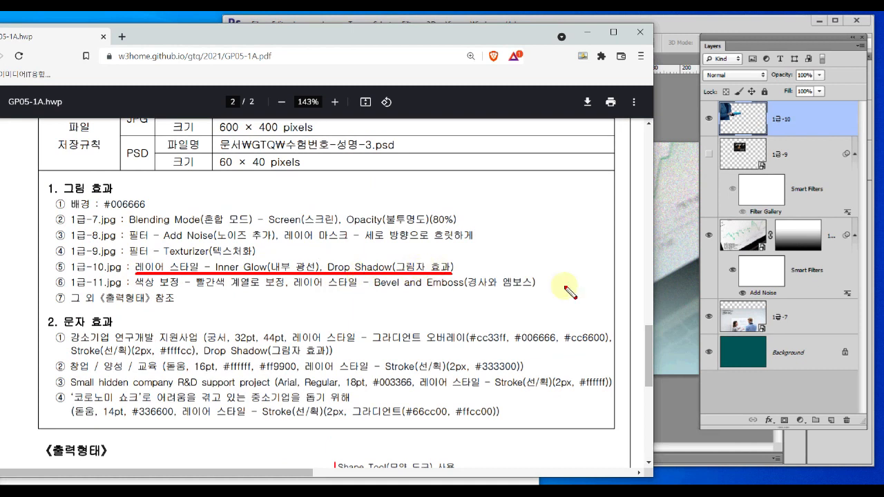
pyautogui.press('Escape')
pyautogui.click(801, 152)
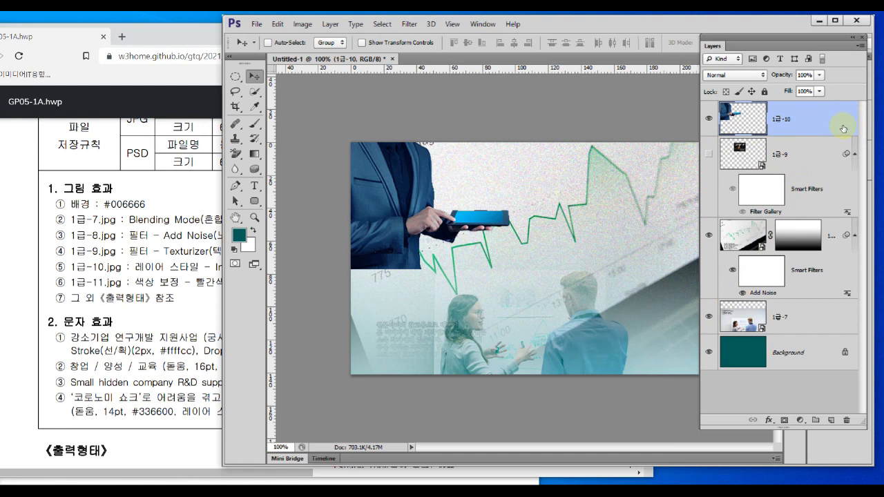
pyautogui.moveTo(842, 114)
pyautogui.mouseDown()
pyautogui.moveTo(836, 116)
pyautogui.moveTo(850, 116)
pyautogui.moveTo(838, 129)
pyautogui.mouseUp()
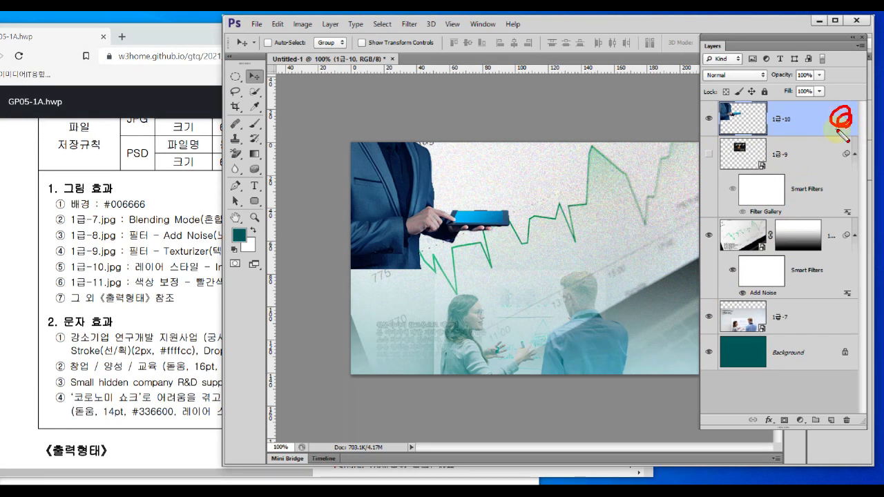
pyautogui.moveTo(774, 412)
pyautogui.mouseDown()
pyautogui.moveTo(760, 422)
pyautogui.moveTo(770, 430)
pyautogui.mouseUp()
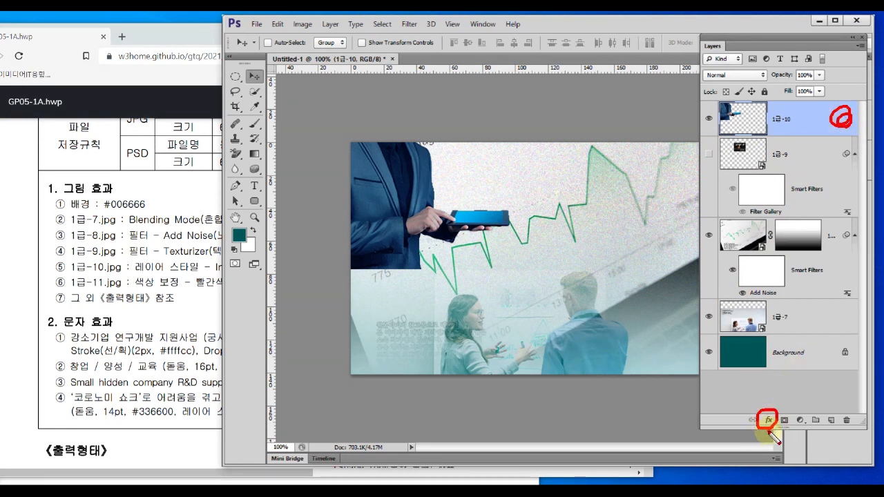
# Apply Inner Glow and Drop Shadow layer styles with their default settings to the 1급-10 layer.
pyautogui.click(769, 421)
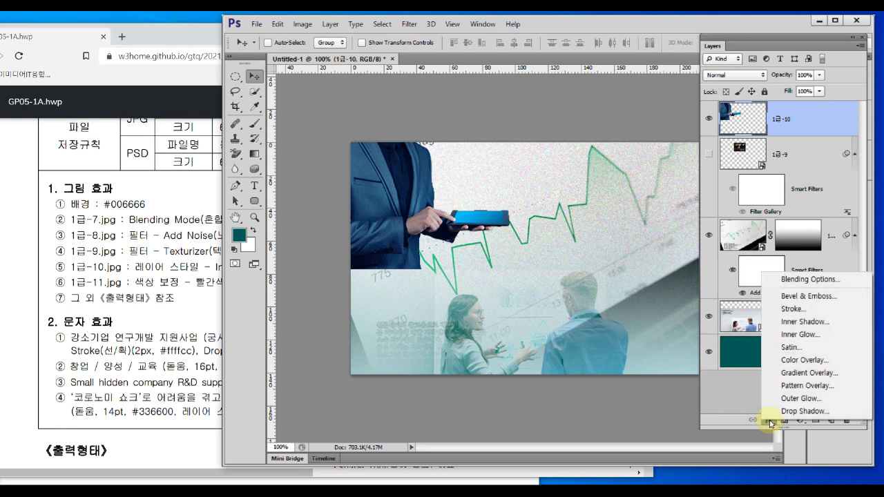
pyautogui.click(792, 335)
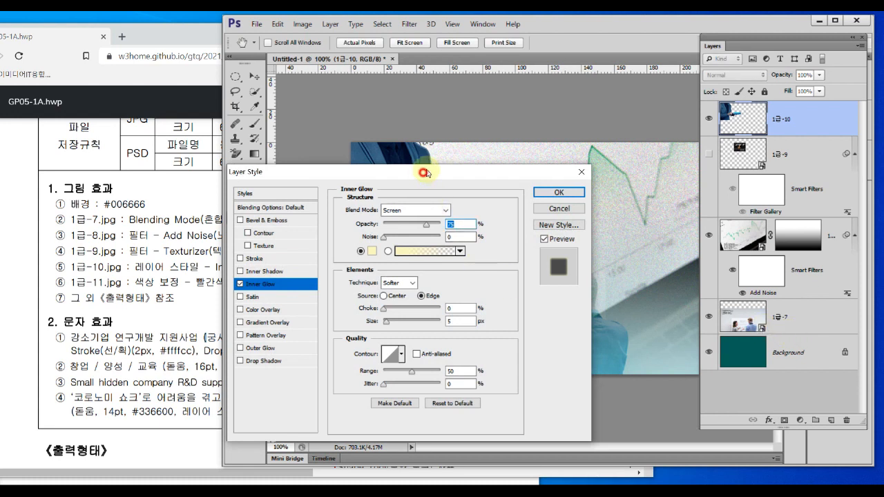
pyautogui.moveTo(427, 174); pyautogui.dragTo(477, 112)
pyautogui.click(188, 299)
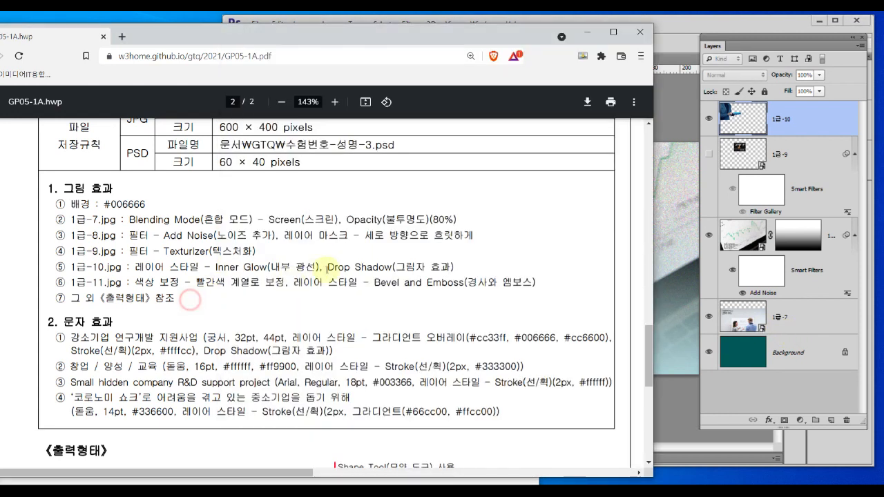
pyautogui.click(671, 240)
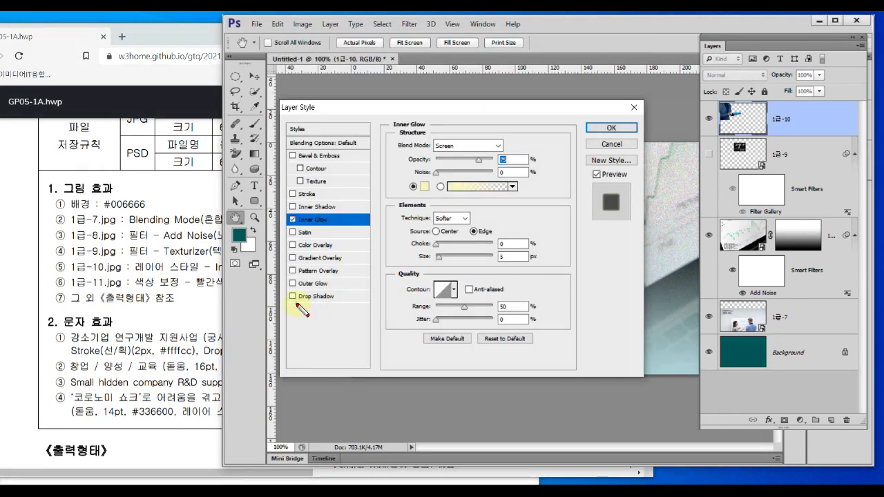
pyautogui.click(321, 301)
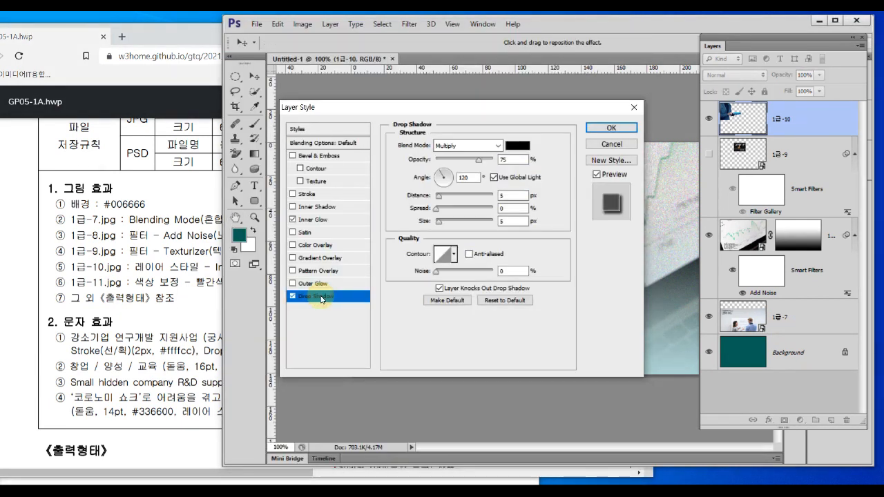
pyautogui.moveTo(495, 107); pyautogui.dragTo(498, 282)
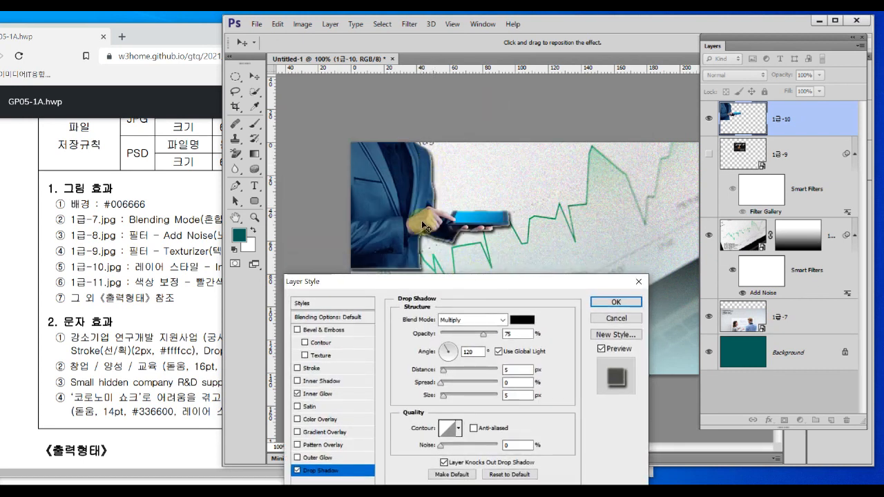
pyautogui.click(606, 304)
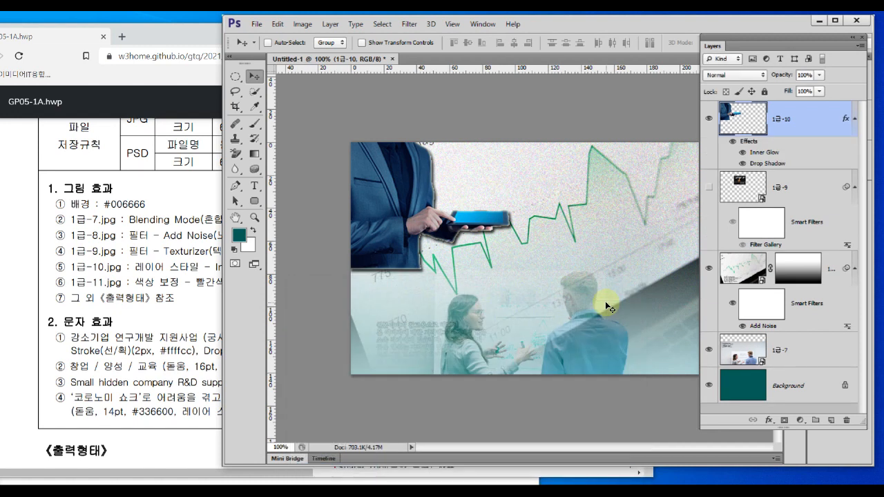
# Read the PDF's picture-effect conditions for the color correction and layer style required on 1급-11.jpg.
pyautogui.click(166, 335)
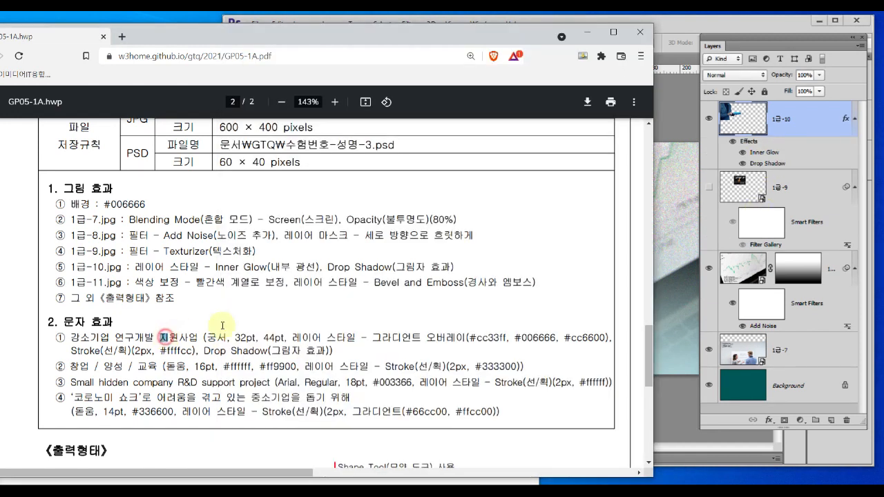
pyautogui.moveTo(70, 290); pyautogui.dragTo(121, 289)
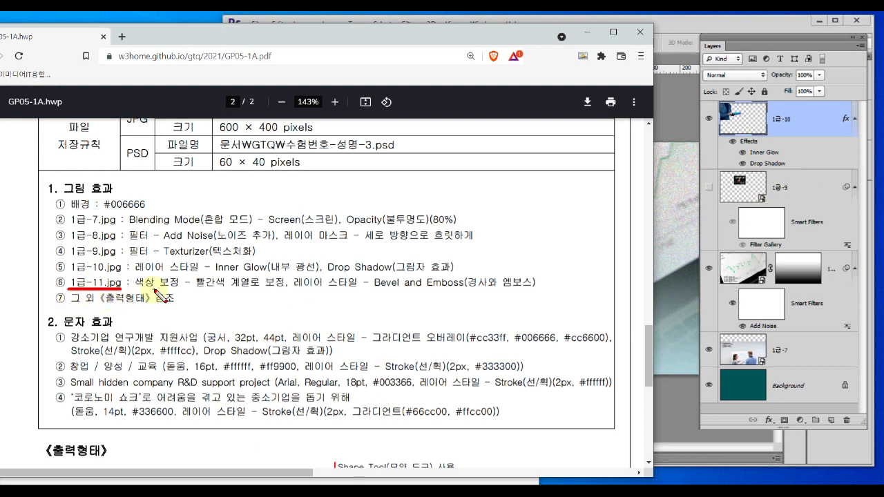
pyautogui.moveTo(138, 289); pyautogui.dragTo(545, 289)
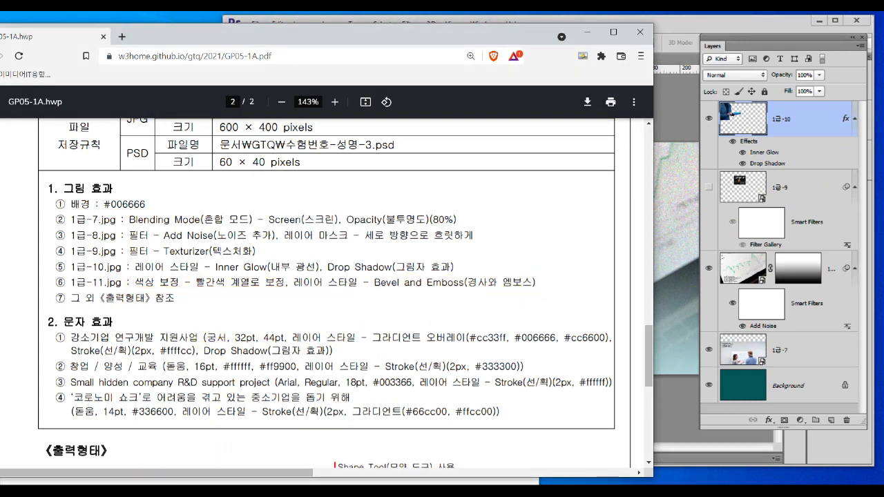
# Place the 1급-11 gift box image from the image folder into the poster at its default fitted size.
pyautogui.click(247, 483)
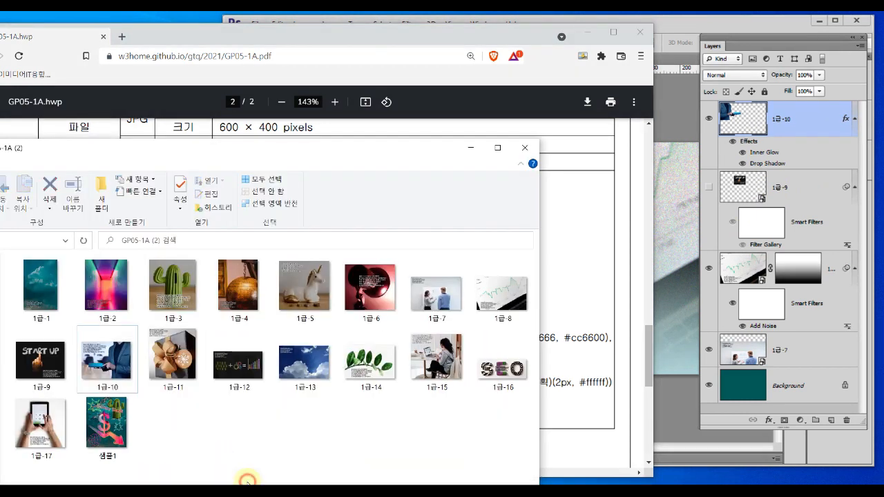
pyautogui.click(167, 356)
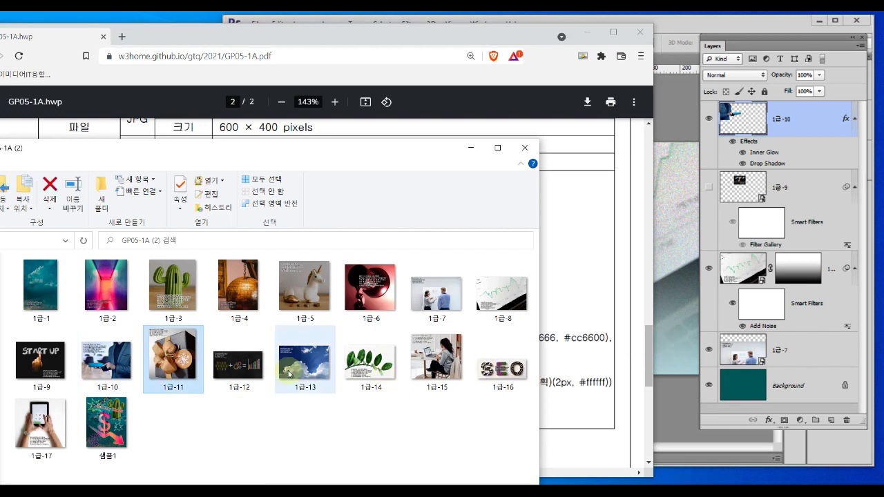
pyautogui.moveTo(178, 359); pyautogui.dragTo(674, 304)
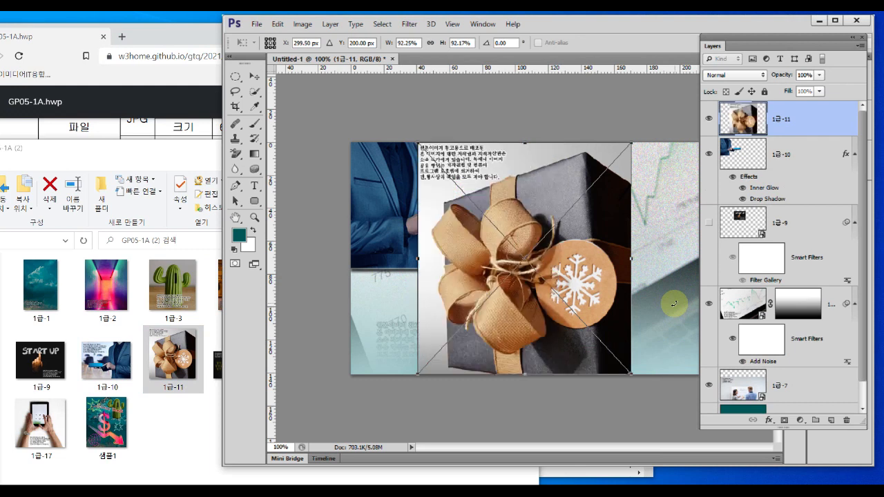
pyautogui.press('Return')
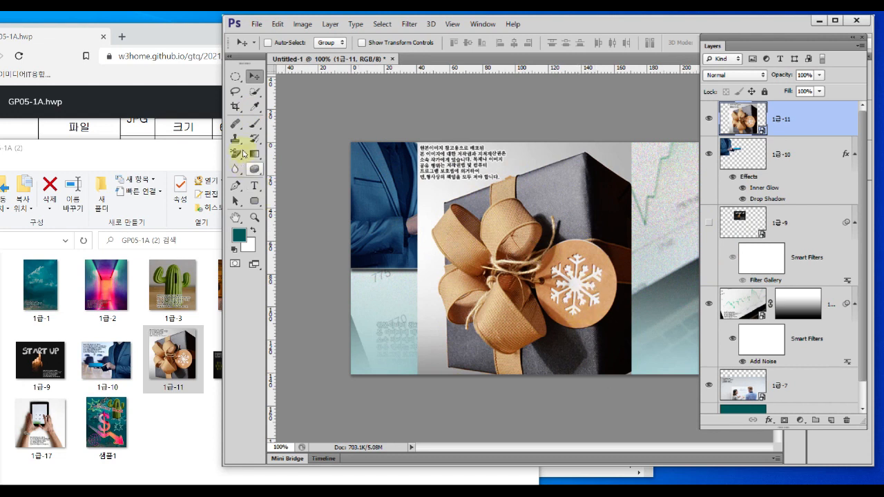
# Select the whole gift box on the 1급-11 layer with the Quick Selection tool and copy it to a new layer.
pyautogui.moveTo(254, 91); pyautogui.dragTo(297, 95)
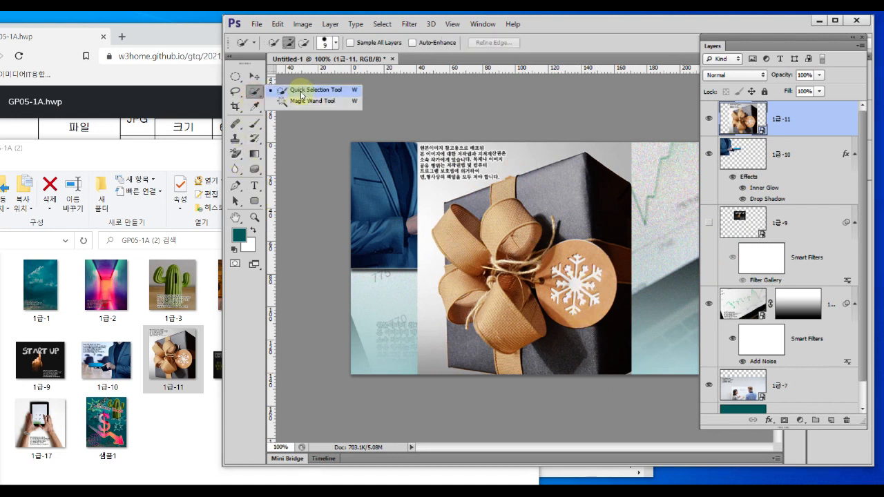
pyautogui.click(302, 93)
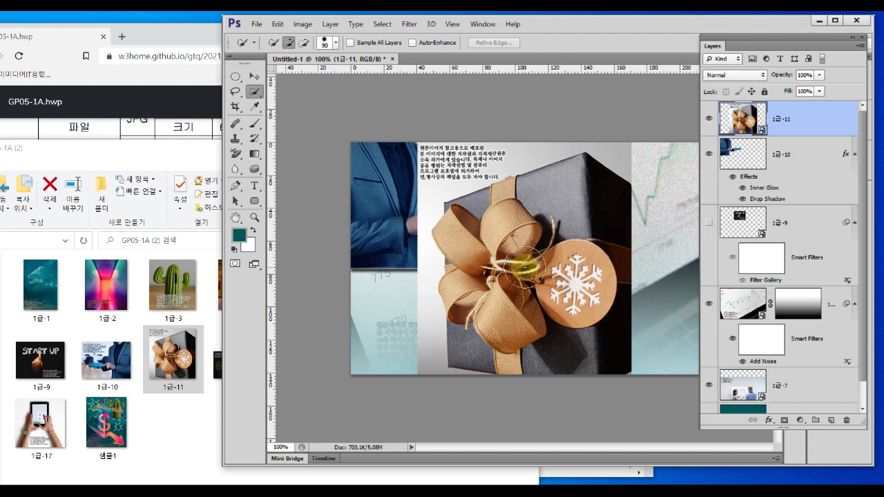
pyautogui.moveTo(493, 221)
pyautogui.mouseDown()
pyautogui.moveTo(483, 248)
pyautogui.moveTo(492, 340)
pyautogui.moveTo(558, 353)
pyautogui.moveTo(573, 314)
pyautogui.moveTo(558, 196)
pyautogui.moveTo(592, 188)
pyautogui.moveTo(600, 284)
pyautogui.moveTo(535, 355)
pyautogui.mouseUp()
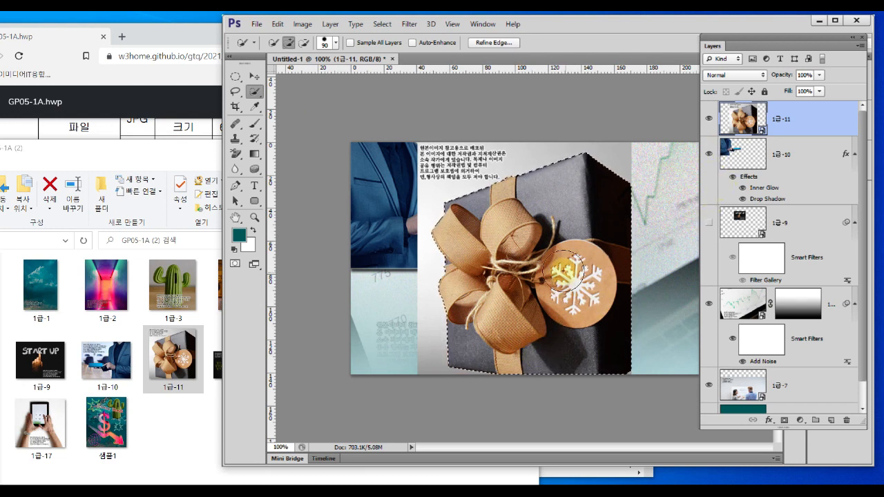
pyautogui.hotkey('ctrl', 'j')
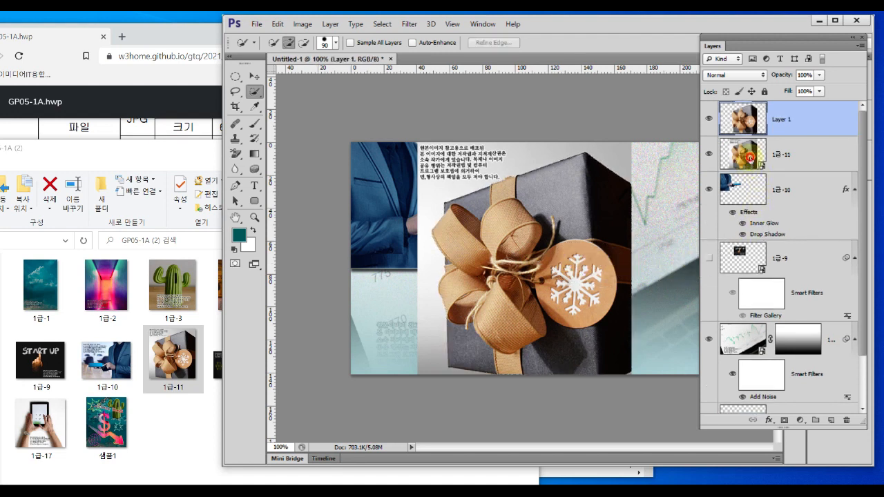
# Delete the original 1급-11 layer, keeping only the cut-out gift box.
pyautogui.click(750, 158)
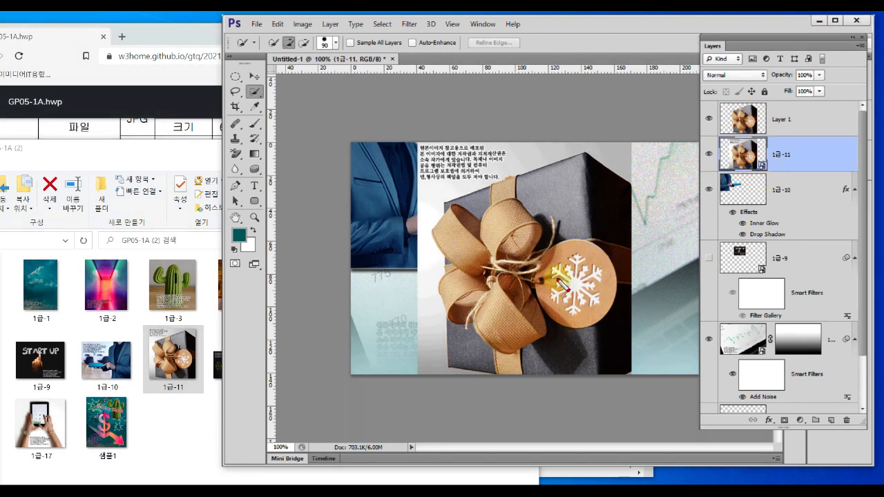
pyautogui.moveTo(757, 172)
pyautogui.mouseDown()
pyautogui.moveTo(782, 140)
pyautogui.moveTo(747, 173)
pyautogui.mouseUp()
pyautogui.press('Escape')
pyautogui.click(848, 422)
pyautogui.click(509, 198)
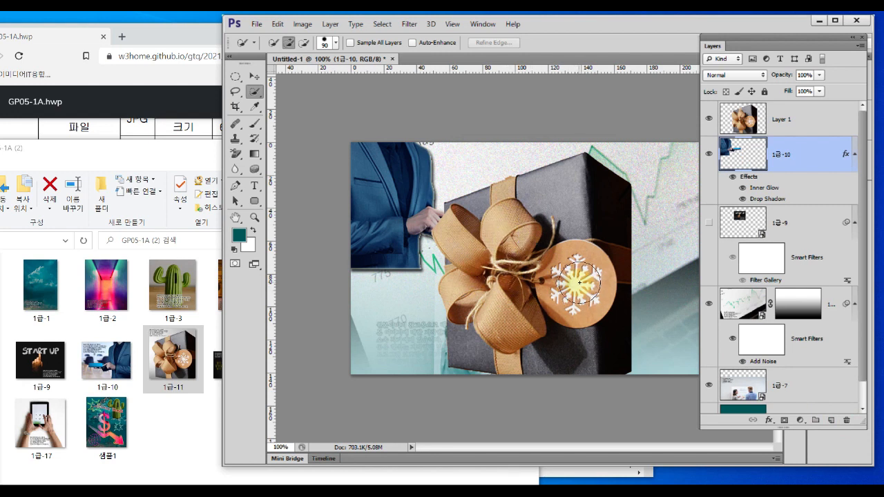
# Examine the gift box's ribbon color and placement in the PDF's sample output.
pyautogui.click(148, 134)
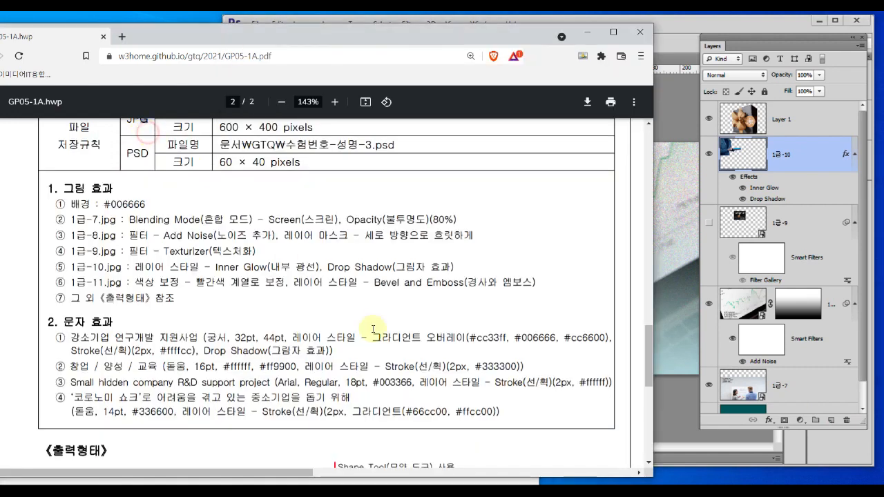
pyautogui.scroll(-10, 407, 342)
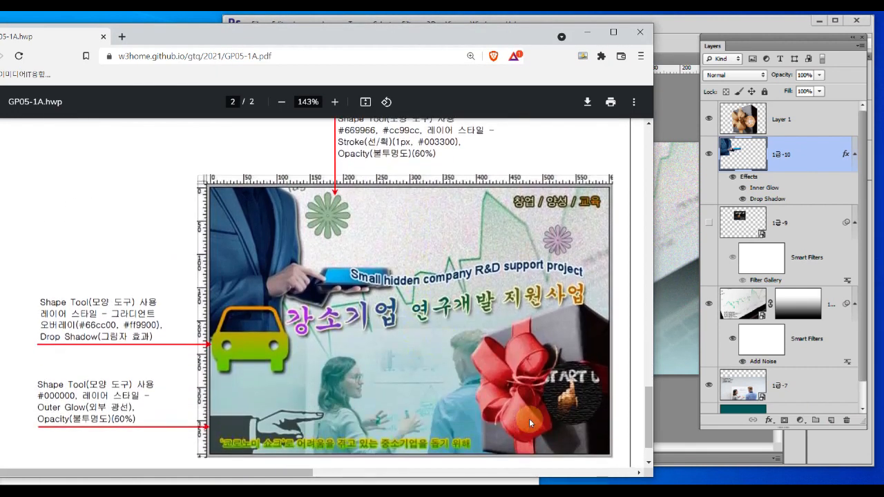
pyautogui.moveTo(546, 452)
pyautogui.mouseDown()
pyautogui.moveTo(515, 460)
pyautogui.moveTo(473, 405)
pyautogui.moveTo(477, 333)
pyautogui.moveTo(520, 315)
pyautogui.moveTo(550, 348)
pyautogui.moveTo(588, 350)
pyautogui.moveTo(615, 380)
pyautogui.moveTo(554, 413)
pyautogui.mouseUp()
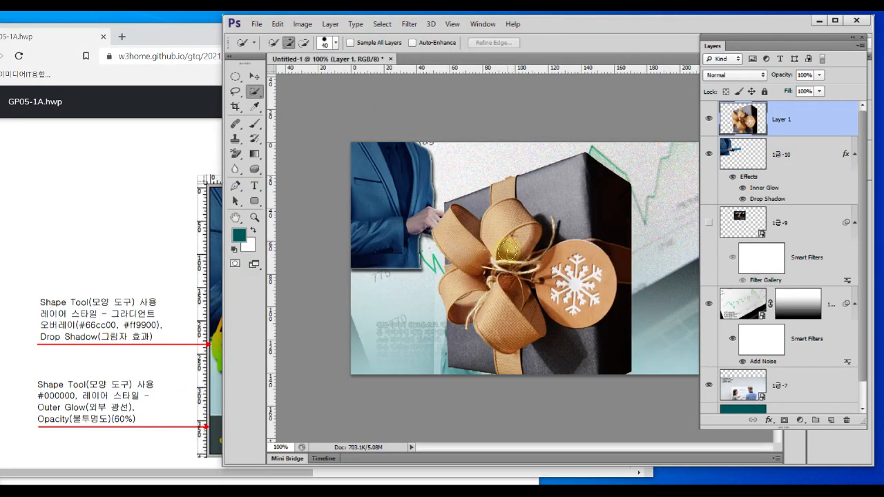
# Quick-select the ribbon and round tag on Layer 1, excluding the gap between the outer ribbon loops with a smaller brush.
pyautogui.moveTo(508, 231)
pyautogui.mouseDown()
pyautogui.moveTo(499, 253)
pyautogui.moveTo(472, 249)
pyautogui.moveTo(459, 228)
pyautogui.moveTo(476, 282)
pyautogui.moveTo(461, 286)
pyautogui.moveTo(461, 272)
pyautogui.moveTo(483, 279)
pyautogui.moveTo(509, 361)
pyautogui.moveTo(529, 290)
pyautogui.moveTo(524, 272)
pyautogui.moveTo(591, 269)
pyautogui.moveTo(588, 295)
pyautogui.moveTo(580, 304)
pyautogui.moveTo(576, 271)
pyautogui.moveTo(554, 275)
pyautogui.mouseUp()
pyautogui.moveTo(603, 255); pyautogui.dragTo(626, 260)
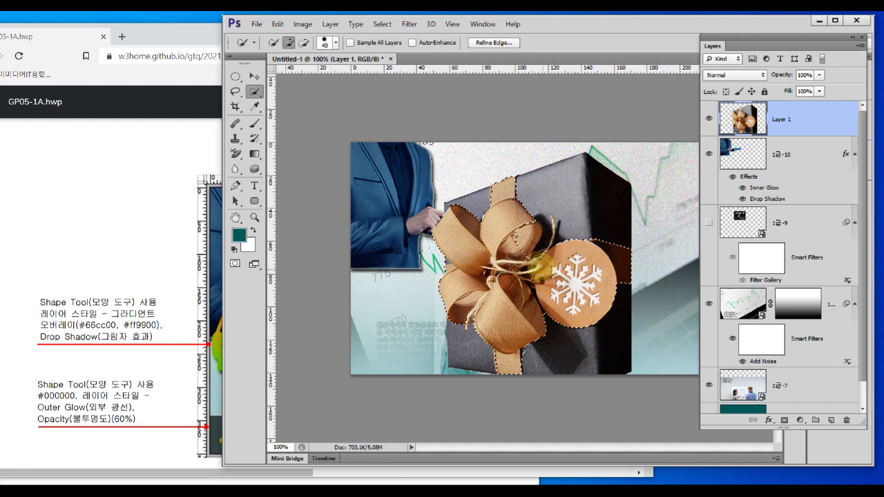
pyautogui.click(453, 274)
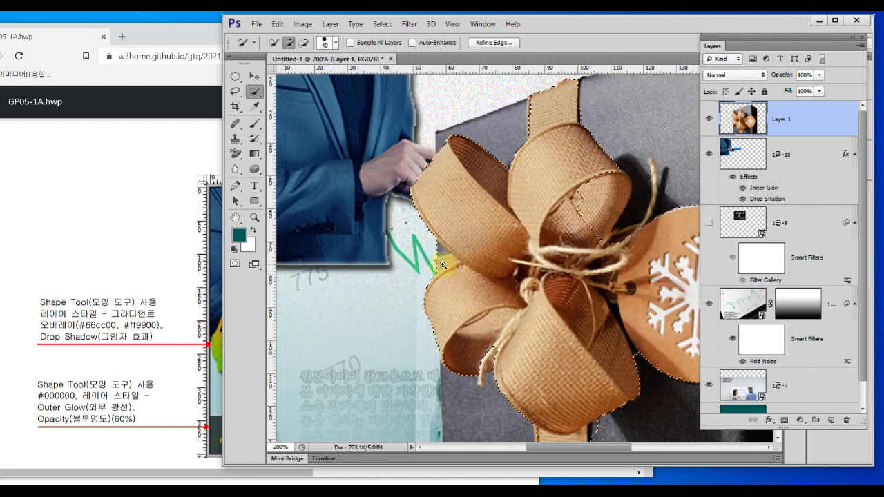
pyautogui.click(425, 255)
pyautogui.press('[')
pyautogui.press('[')
pyautogui.press('[')
pyautogui.press('[')
pyautogui.press('[')
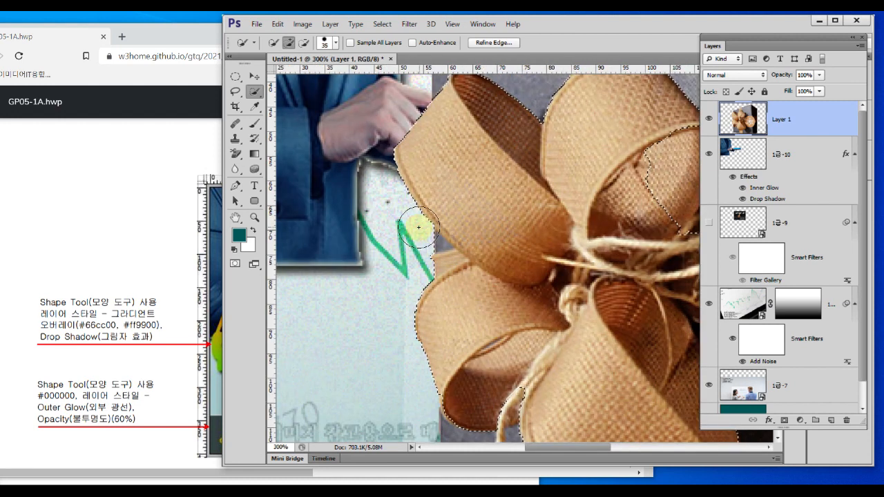
pyautogui.press('[')
pyautogui.press('[')
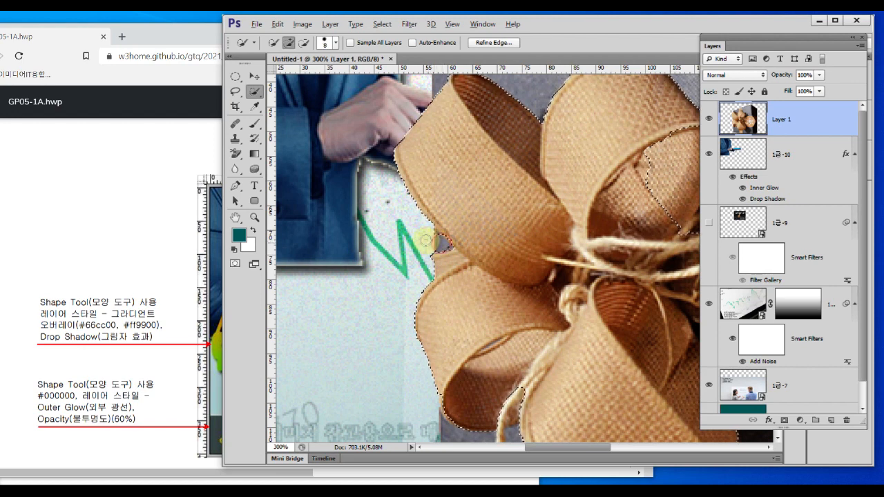
# Refine the ribbon selection by subtracting the dark area around the string above the tag.
pyautogui.keyDown('alt'); pyautogui.click(603, 335); pyautogui.keyUp('alt')
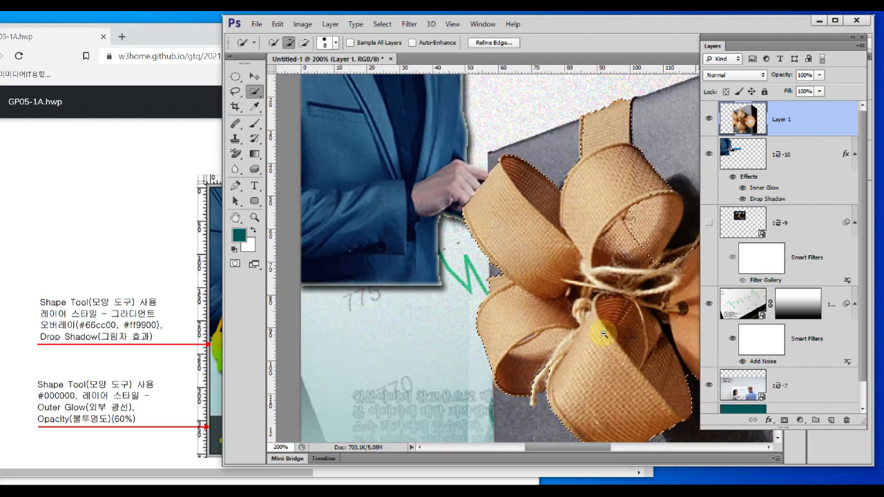
pyautogui.keyDown('alt'); pyautogui.click(603, 334); pyautogui.keyUp('alt')
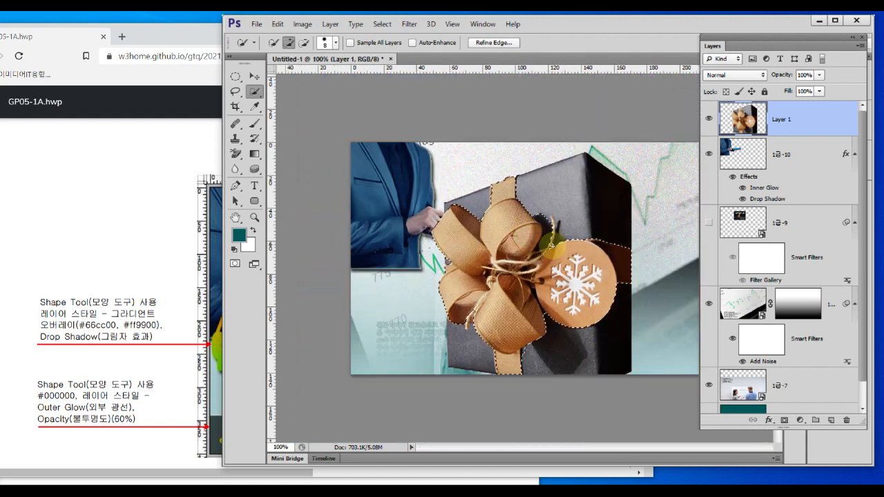
pyautogui.keyDown('ctrl'); pyautogui.click(548, 239); pyautogui.keyUp('ctrl')
pyautogui.keyDown('ctrl'); pyautogui.click(549, 239); pyautogui.keyUp('ctrl')
pyautogui.moveTo(529, 159); pyautogui.dragTo(543, 185)
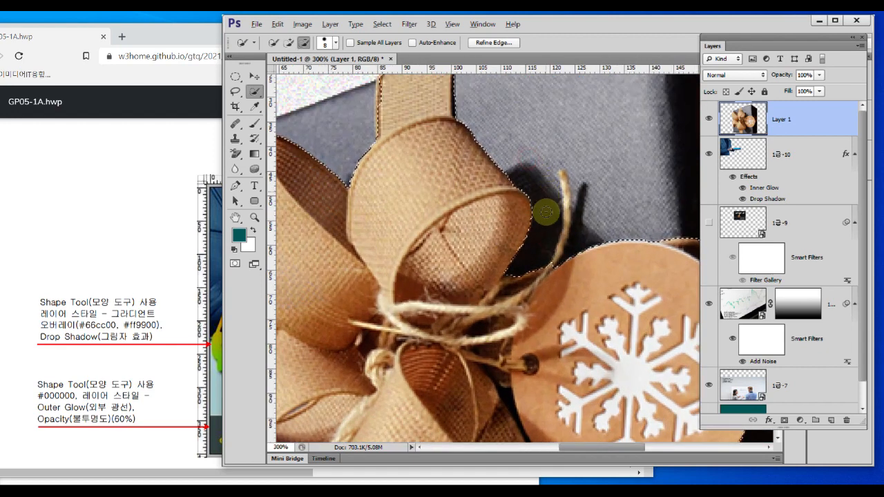
pyautogui.keyDown('alt'); pyautogui.click(506, 347); pyautogui.keyUp('alt')
pyautogui.keyDown('alt'); pyautogui.click(480, 344); pyautogui.keyUp('alt')
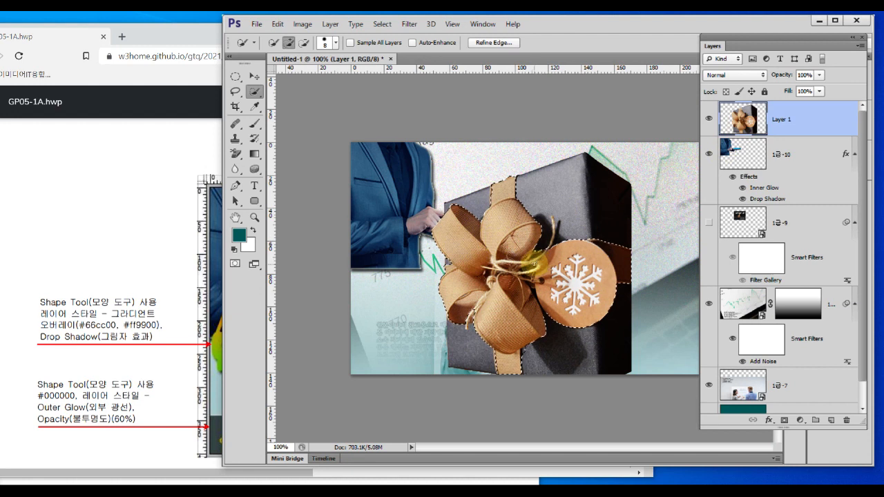
# Copy the selected ribbon and tag to a new layer and recolor it red with hue -44 and saturation +51.
pyautogui.hotkey('ctrl', 'j')
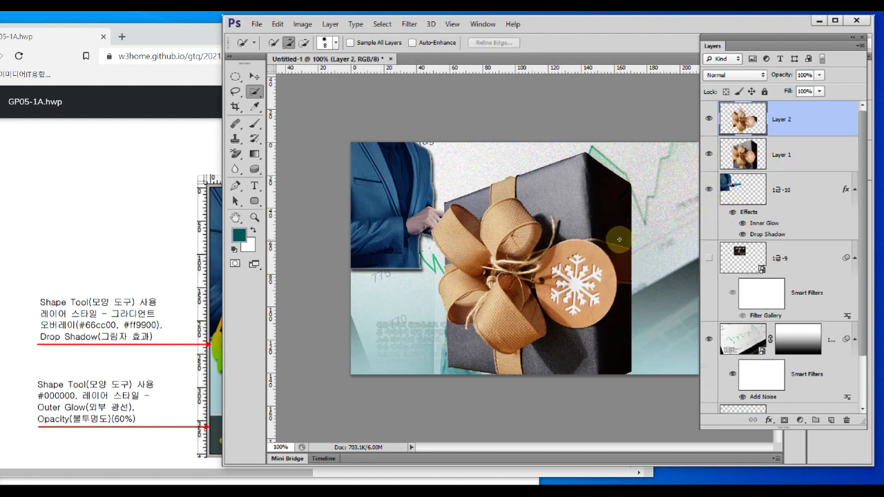
pyautogui.hotkey('ctrl', 'u')
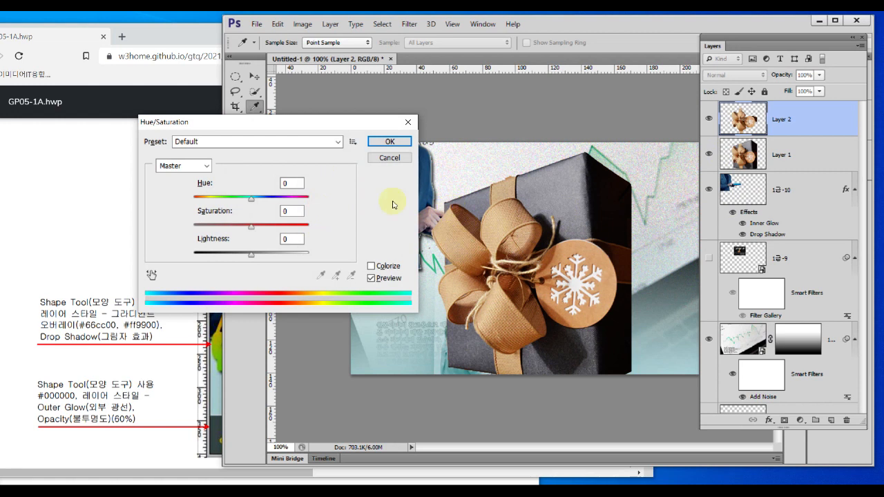
pyautogui.moveTo(251, 201); pyautogui.dragTo(219, 201)
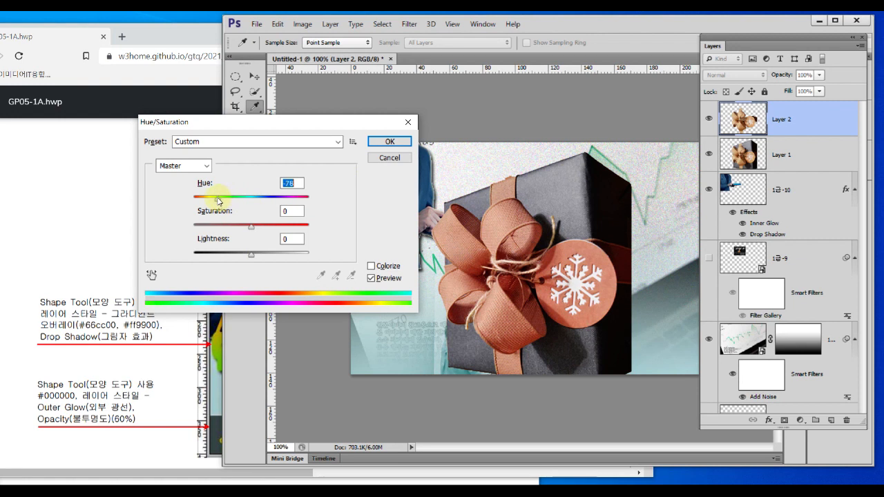
pyautogui.moveTo(252, 232); pyautogui.dragTo(277, 228)
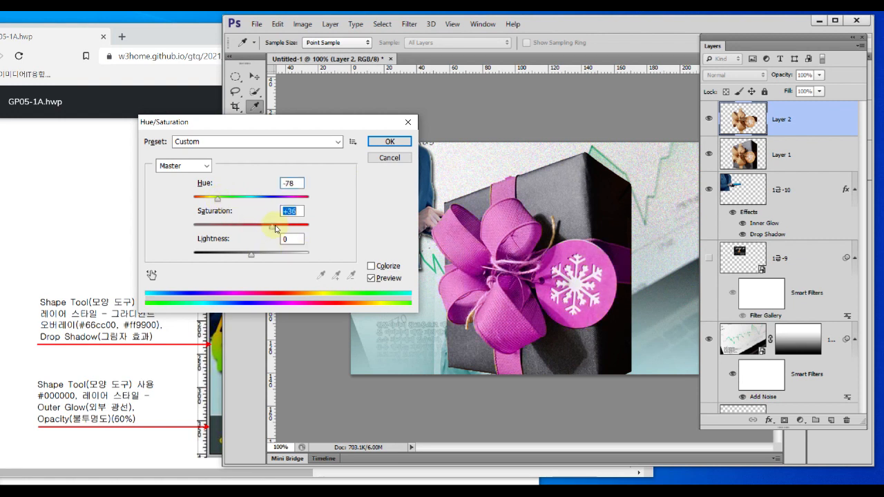
pyautogui.moveTo(221, 204)
pyautogui.mouseDown()
pyautogui.moveTo(239, 201)
pyautogui.moveTo(230, 201)
pyautogui.mouseUp()
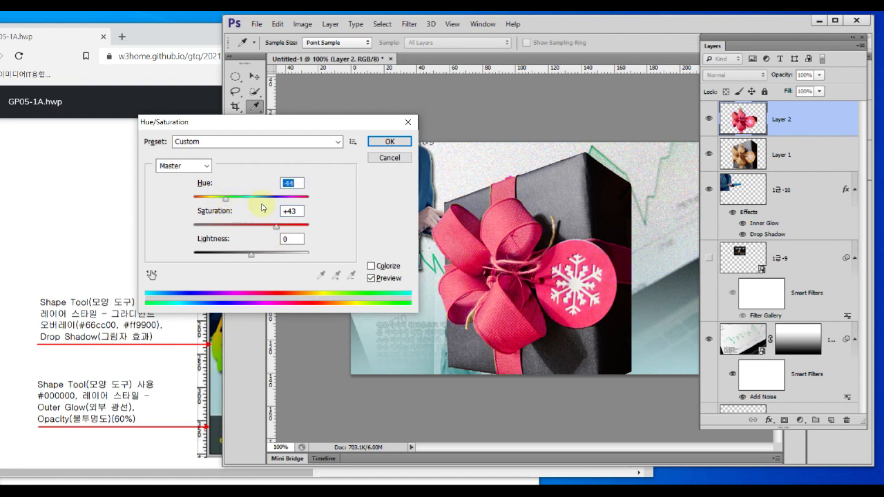
pyautogui.moveTo(276, 230); pyautogui.dragTo(280, 230)
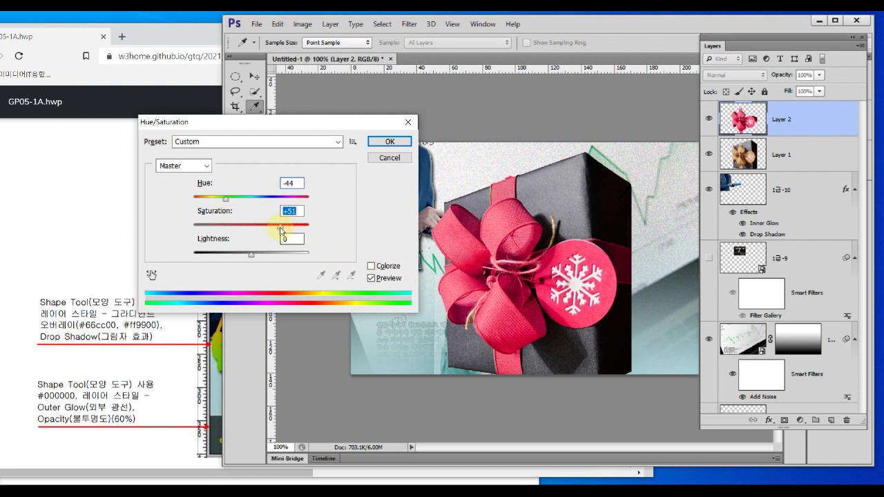
pyautogui.click(391, 147)
pyautogui.press('w')
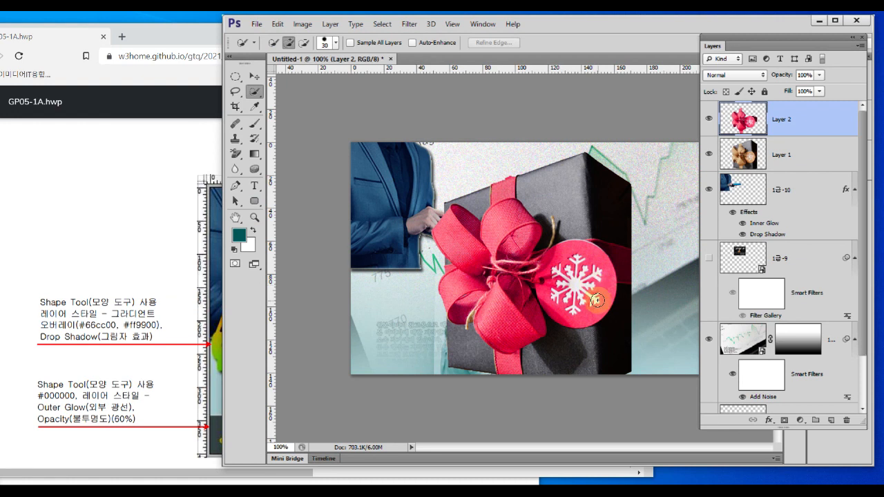
# Show the 1급-9 layer, move it above Layer 2, and position its image over the gift box's upper corner above the tag.
pyautogui.click(709, 259)
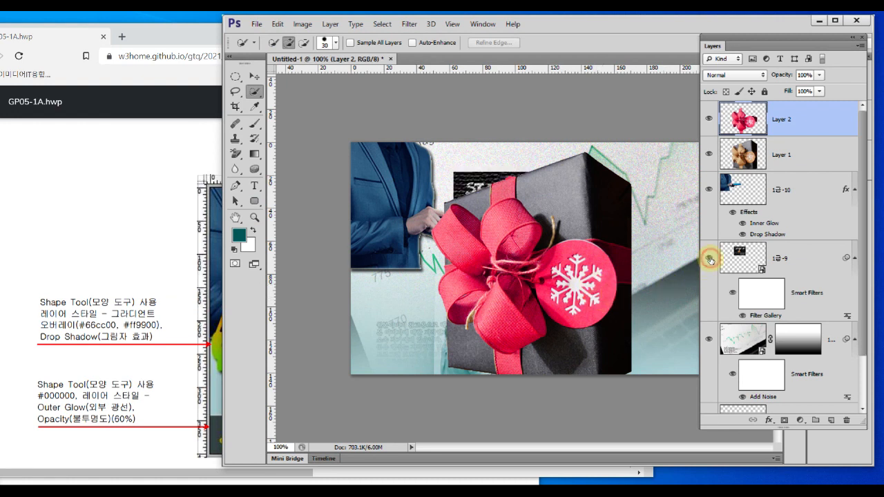
pyautogui.click(257, 81)
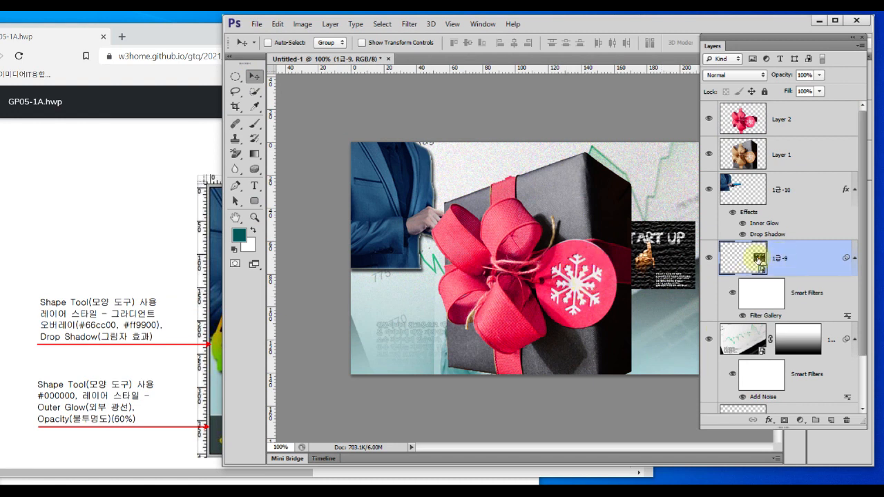
pyautogui.moveTo(764, 259); pyautogui.dragTo(770, 110)
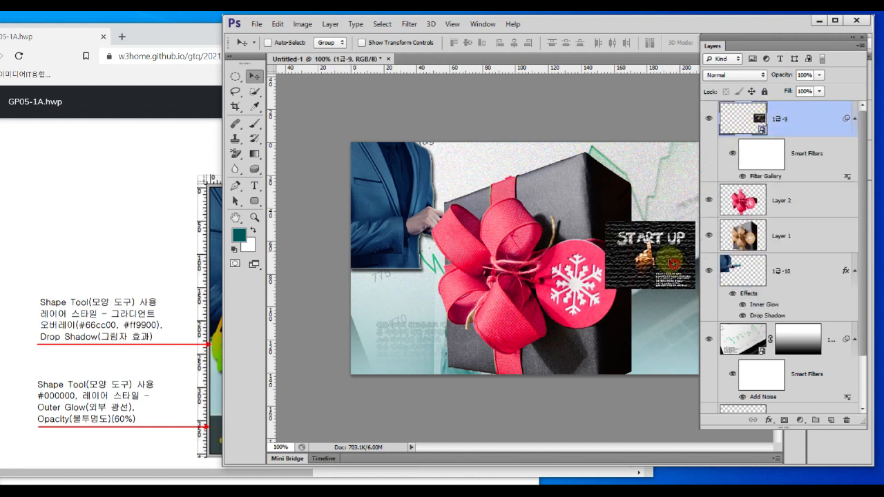
pyautogui.moveTo(672, 270); pyautogui.dragTo(599, 222)
pyautogui.moveTo(619, 178); pyautogui.dragTo(606, 162)
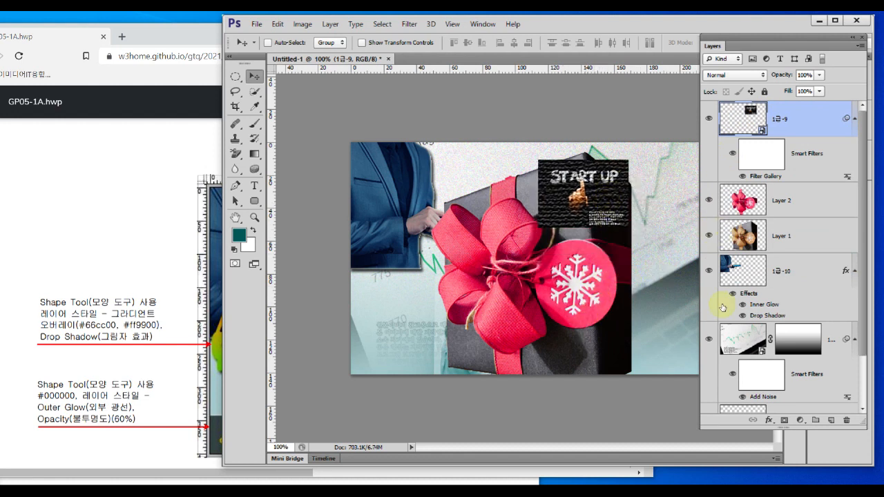
# Quick-select the round snowflake tag on Layer 2 and copy it to a new layer.
pyautogui.click(741, 203)
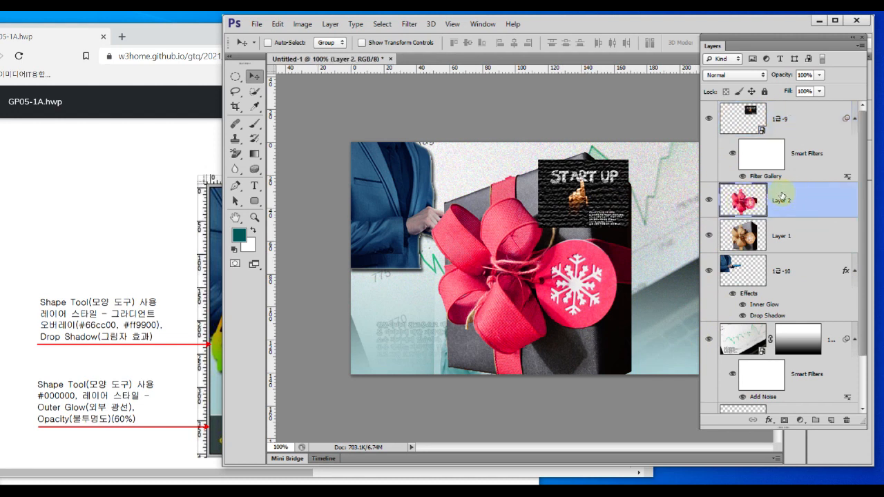
pyautogui.click(254, 91)
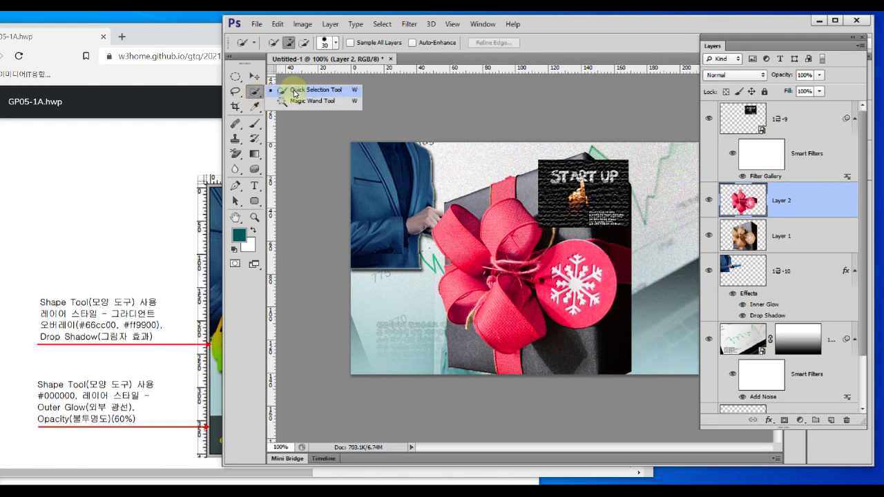
pyautogui.click(293, 96)
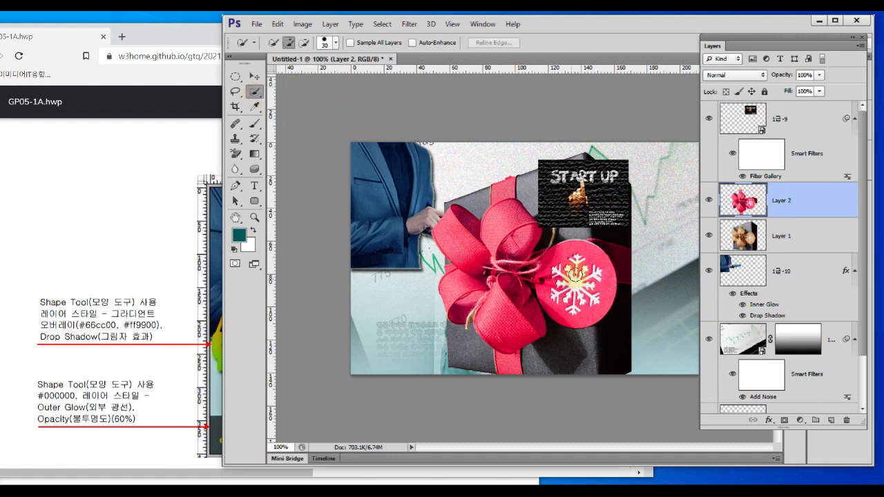
pyautogui.moveTo(570, 275); pyautogui.dragTo(591, 297)
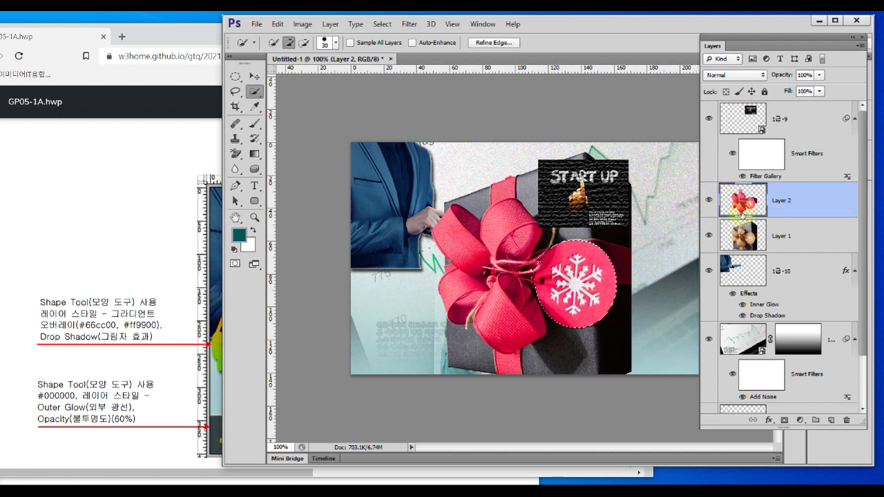
pyautogui.hotkey('ctrl', 'j')
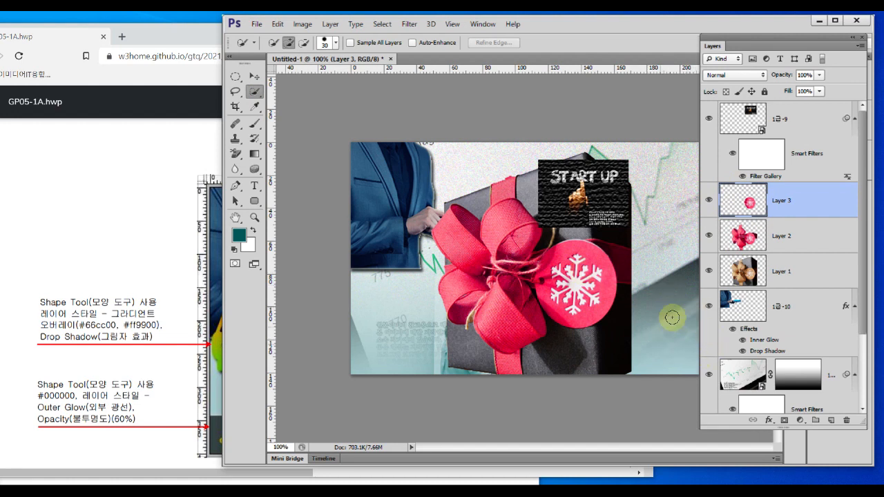
# Link Layers 1, 2 and 3, and move the linked gift box toward the poster's right edge.
pyautogui.moveTo(605, 231)
pyautogui.mouseDown()
pyautogui.moveTo(567, 240)
pyautogui.moveTo(528, 207)
pyautogui.moveTo(598, 141)
pyautogui.moveTo(602, 235)
pyautogui.mouseUp()
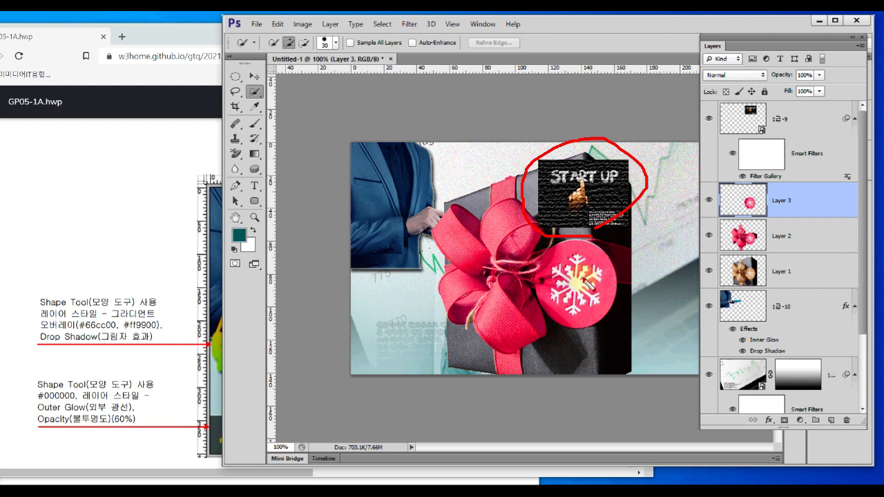
pyautogui.press('Escape')
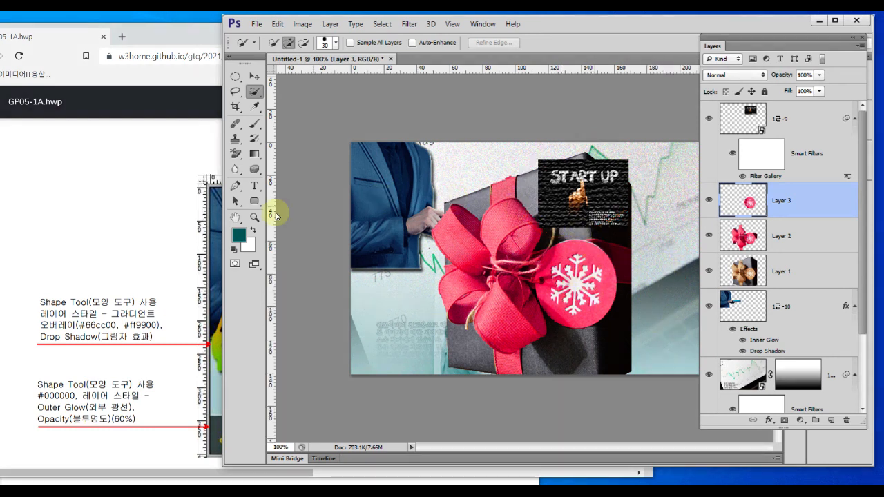
pyautogui.moveTo(706, 289)
pyautogui.mouseDown()
pyautogui.moveTo(788, 290)
pyautogui.moveTo(784, 185)
pyautogui.moveTo(708, 183)
pyautogui.moveTo(706, 297)
pyautogui.mouseUp()
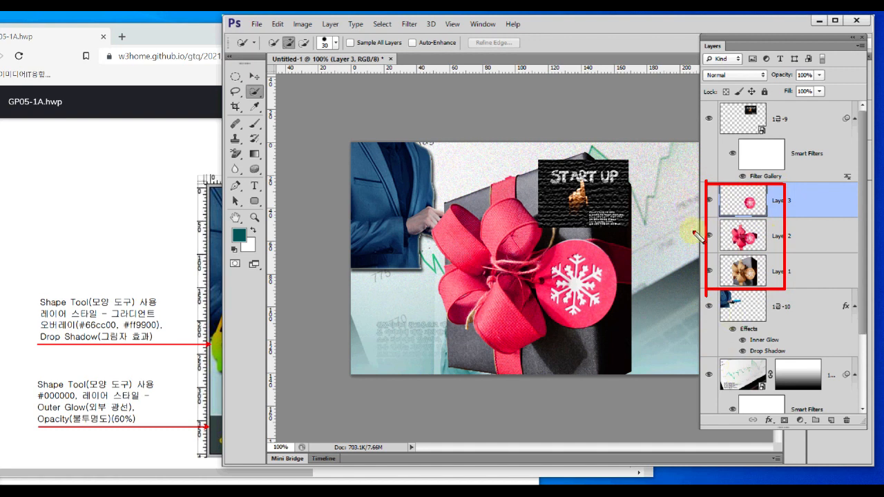
pyautogui.press('Escape')
pyautogui.keyDown('shift'); pyautogui.click(836, 275); pyautogui.keyUp('shift')
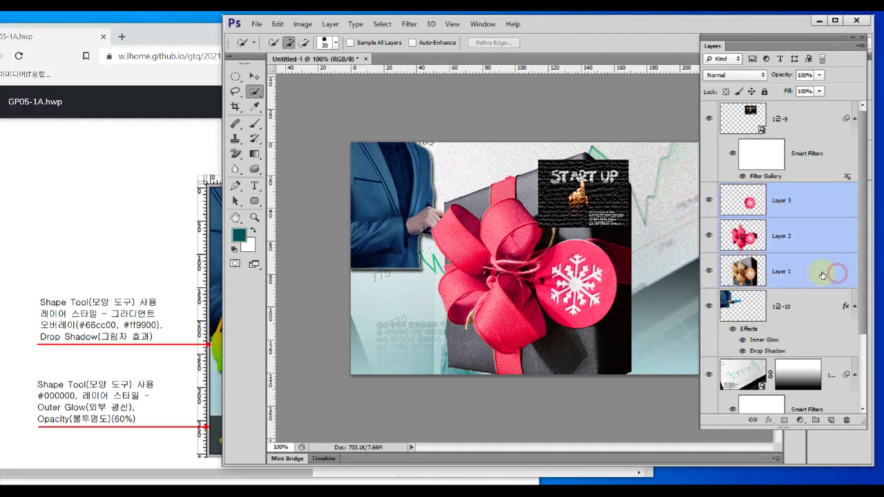
pyautogui.moveTo(758, 431)
pyautogui.mouseDown()
pyautogui.moveTo(749, 409)
pyautogui.moveTo(757, 438)
pyautogui.mouseUp()
pyautogui.press('Escape')
pyautogui.click(752, 422)
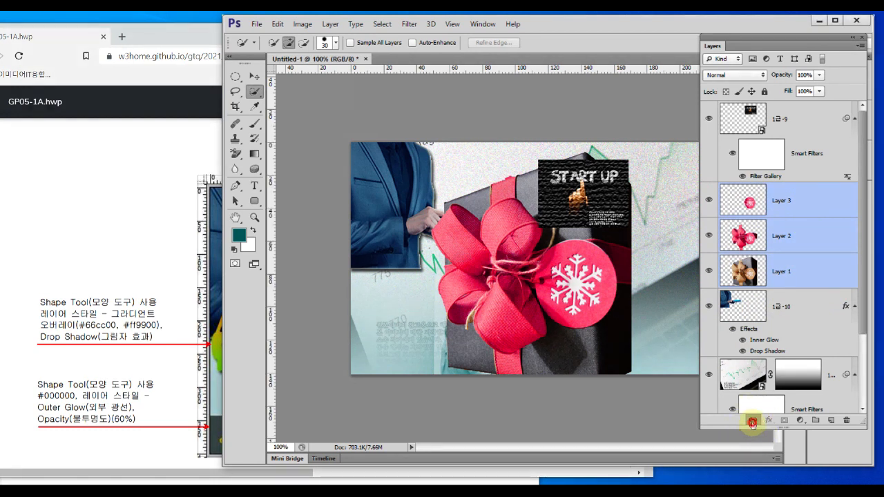
pyautogui.click(799, 206)
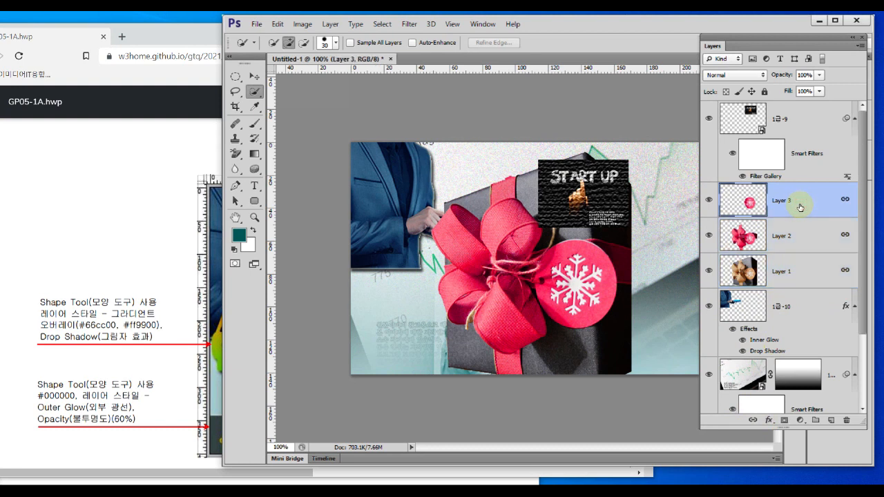
pyautogui.click(255, 79)
pyautogui.moveTo(569, 299); pyautogui.dragTo(639, 323)
# Examine the gift box's height and position along the right edge of the PDF's sample poster.
pyautogui.click(216, 351)
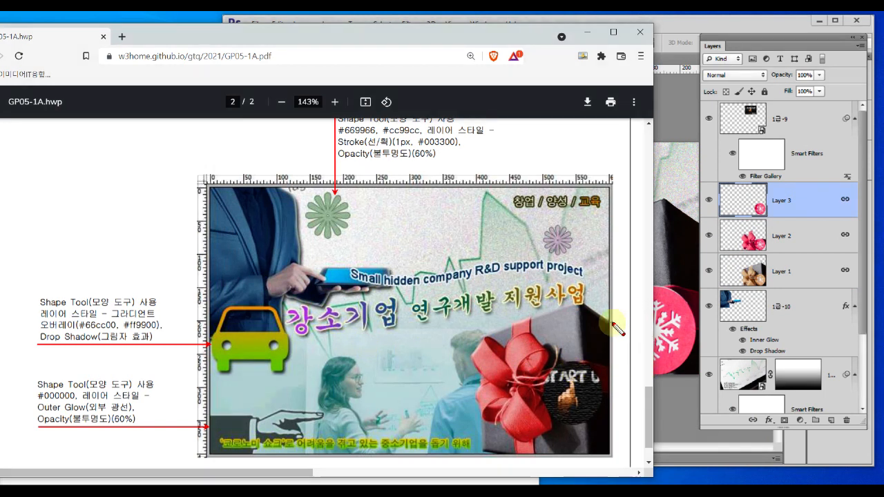
pyautogui.moveTo(604, 320)
pyautogui.mouseDown()
pyautogui.moveTo(619, 319)
pyautogui.moveTo(610, 454)
pyautogui.mouseUp()
pyautogui.moveTo(610, 316); pyautogui.dragTo(608, 233)
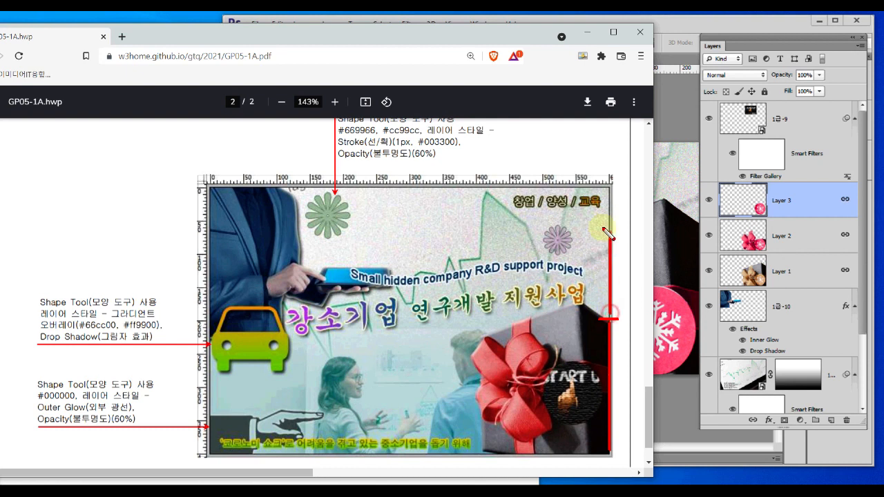
pyautogui.moveTo(601, 188); pyautogui.dragTo(615, 187)
pyautogui.moveTo(598, 322); pyautogui.dragTo(622, 322)
pyautogui.moveTo(612, 188); pyautogui.dragTo(613, 319)
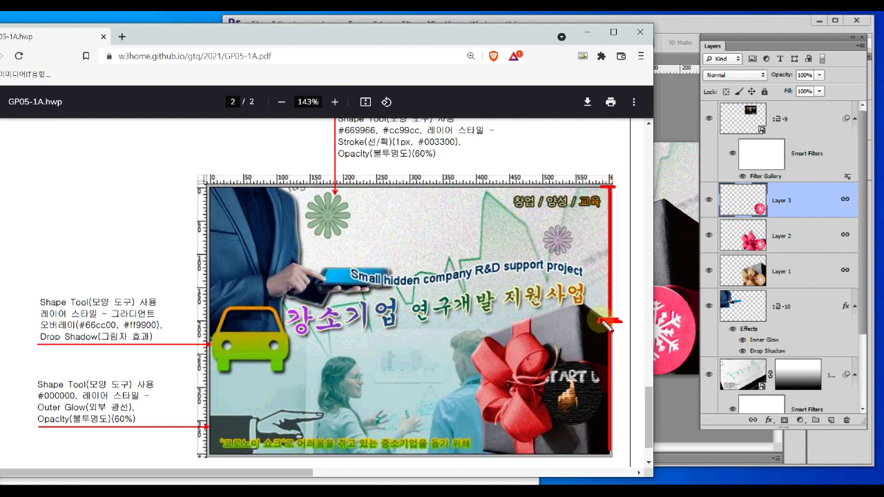
pyautogui.moveTo(625, 239); pyautogui.dragTo(624, 302)
pyautogui.moveTo(617, 338); pyautogui.dragTo(605, 458)
pyautogui.moveTo(612, 321); pyautogui.dragTo(610, 457)
pyautogui.press('Escape')
# Move the linked gift box fully into view and scale it down to about 64%.
pyautogui.click(672, 258)
pyautogui.moveTo(643, 298); pyautogui.dragTo(499, 273)
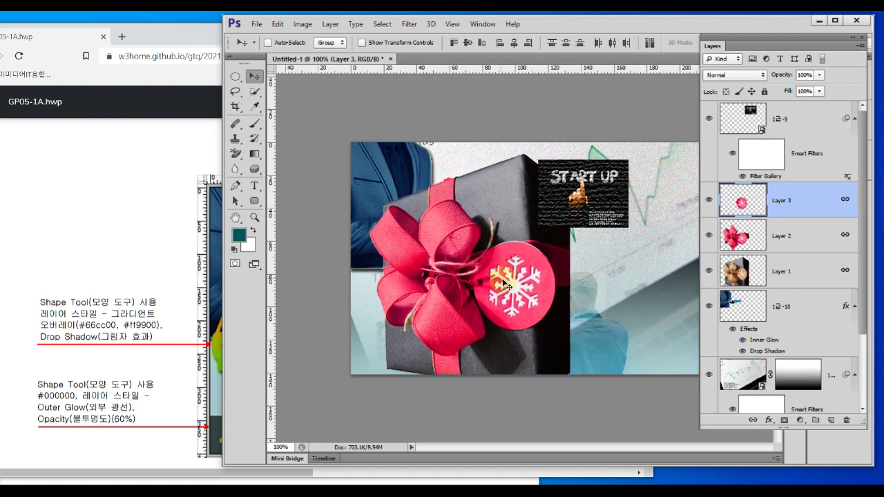
pyautogui.hotkey('ctrl', 't')
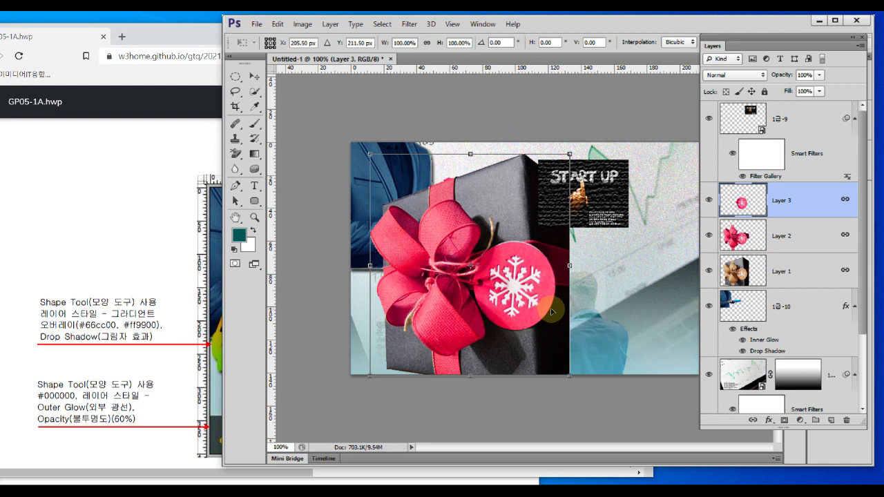
pyautogui.moveTo(371, 156); pyautogui.dragTo(444, 235)
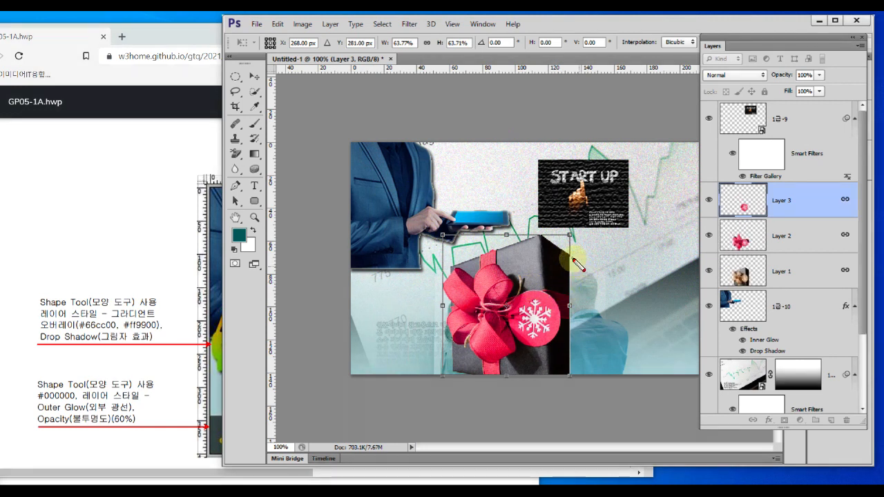
pyautogui.moveTo(571, 258); pyautogui.dragTo(571, 386)
pyautogui.moveTo(574, 258); pyautogui.dragTo(740, 257)
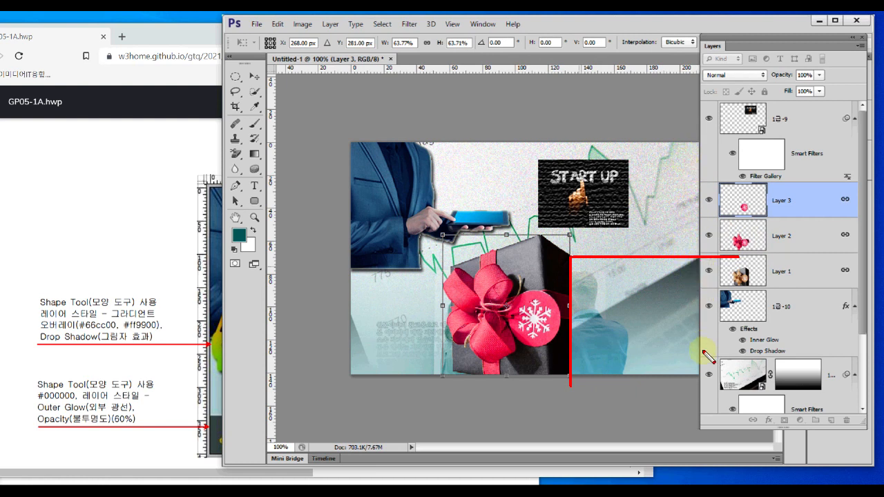
pyautogui.press('Escape')
# Position the gift box in the poster's lower-right corner, moving the Layers panel off the canvas.
pyautogui.moveTo(539, 311); pyautogui.dragTo(666, 316)
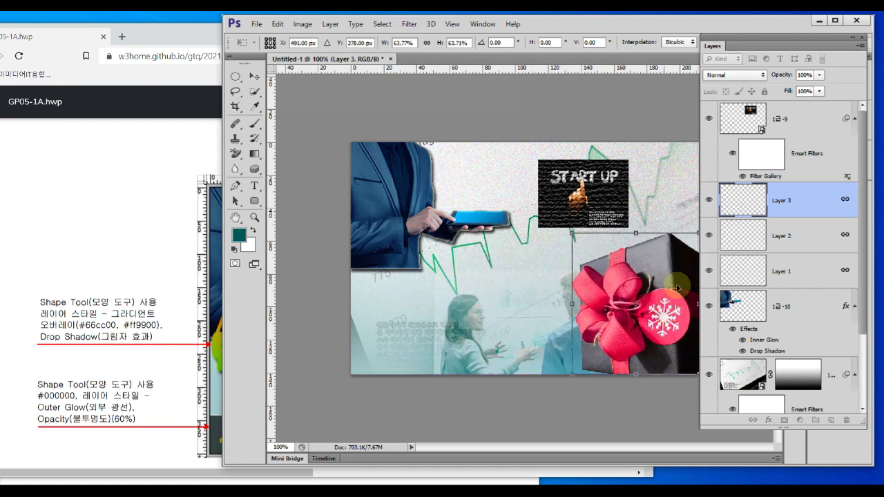
pyautogui.moveTo(775, 40); pyautogui.dragTo(243, 84)
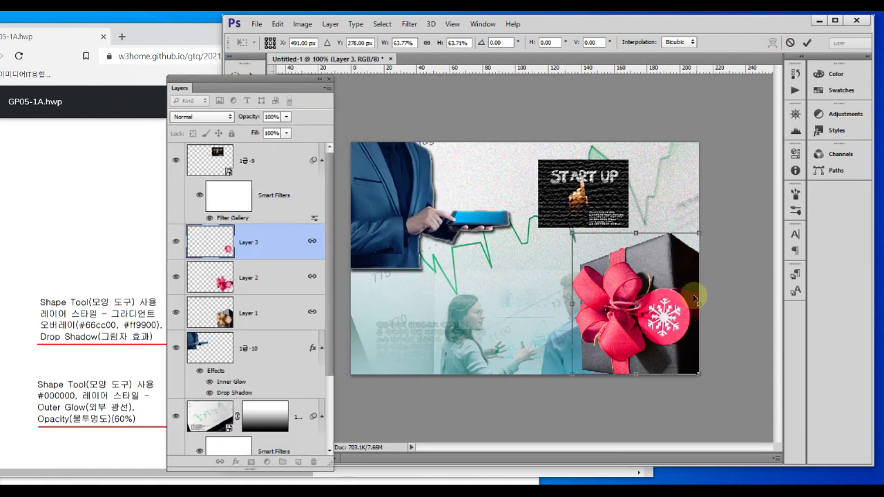
pyautogui.moveTo(681, 281)
pyautogui.mouseDown()
pyautogui.moveTo(672, 271)
pyautogui.moveTo(685, 287)
pyautogui.mouseUp()
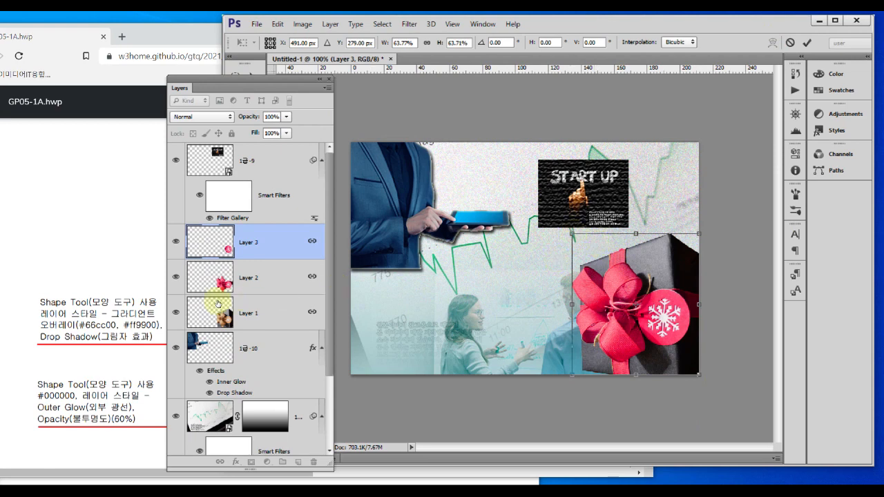
# Compare the gift box with the sample poster, scale it to about 61% and apply the transformation.
pyautogui.click(128, 311)
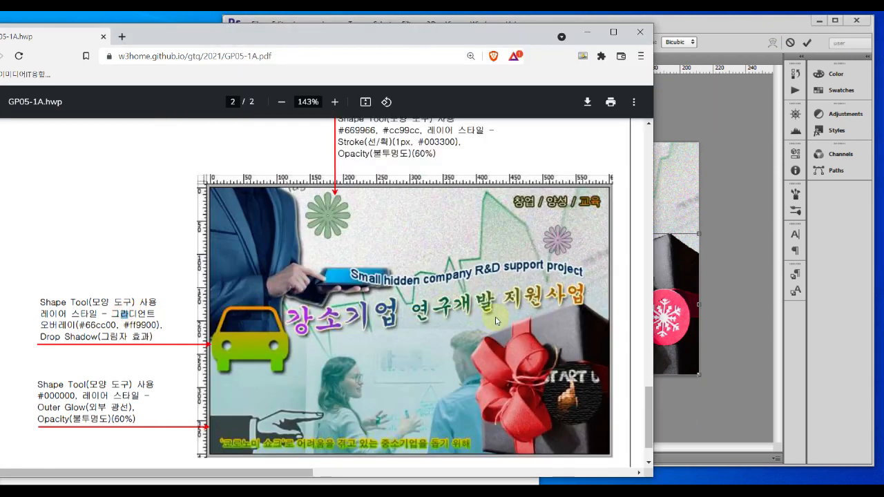
pyautogui.click(754, 365)
pyautogui.moveTo(574, 237); pyautogui.dragTo(578, 240)
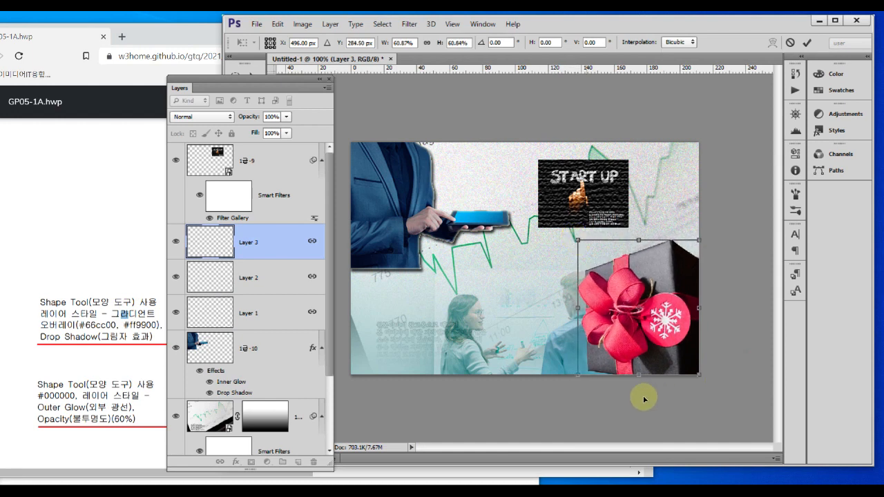
pyautogui.click(161, 304)
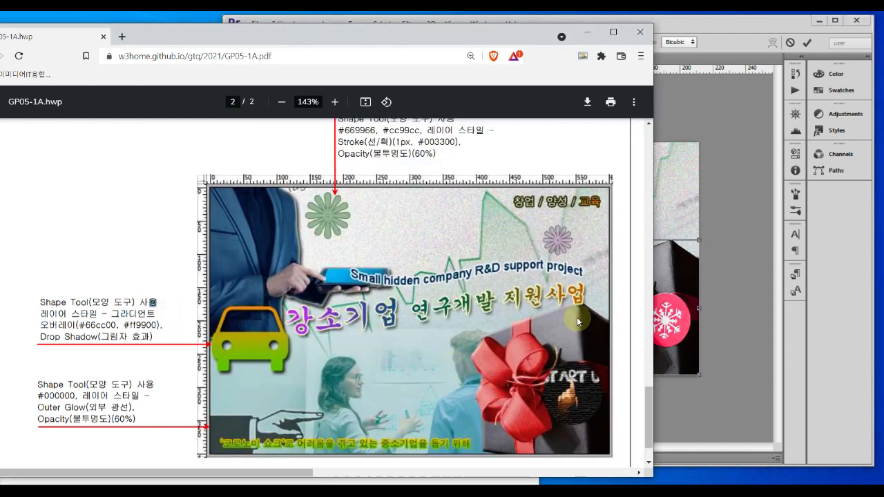
pyautogui.click(727, 311)
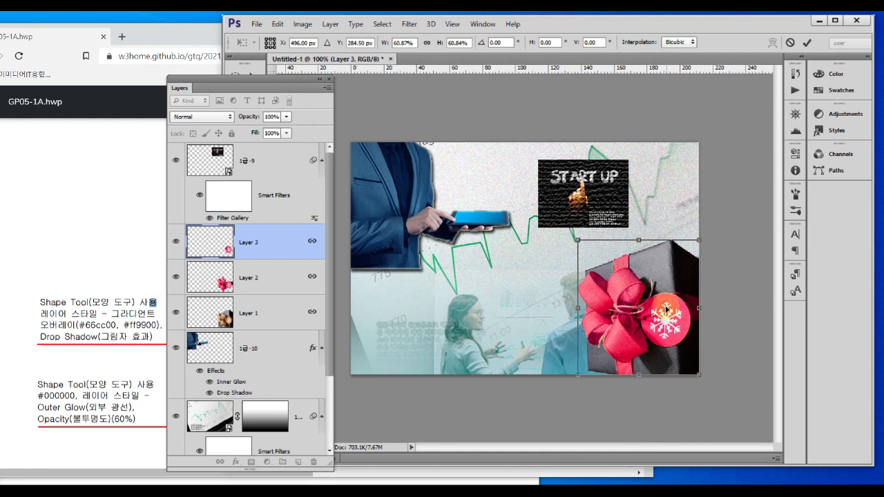
pyautogui.press('Return')
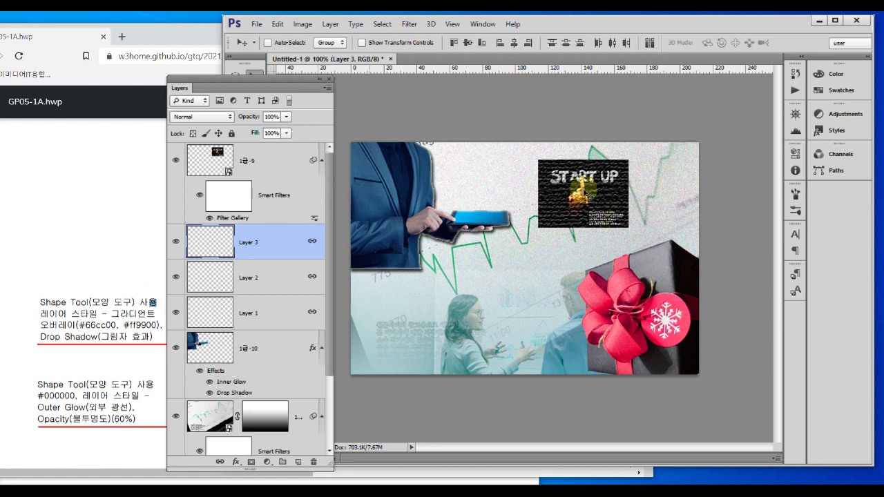
# Select the 1급-9 layer and move its START UP image down beside the gift box, clear of the round tag.
pyautogui.keyDown('ctrl'); pyautogui.click(603, 219); pyautogui.keyUp('ctrl')
pyautogui.moveTo(592, 198); pyautogui.dragTo(680, 330)
pyautogui.hotkey('ctrl', 'z')
pyautogui.scroll(1, 678, 326)
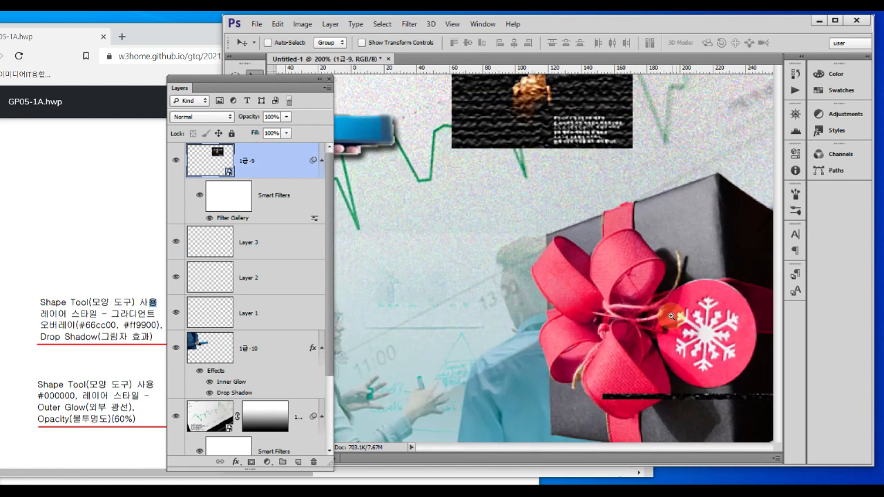
pyautogui.moveTo(523, 105); pyautogui.dragTo(529, 262)
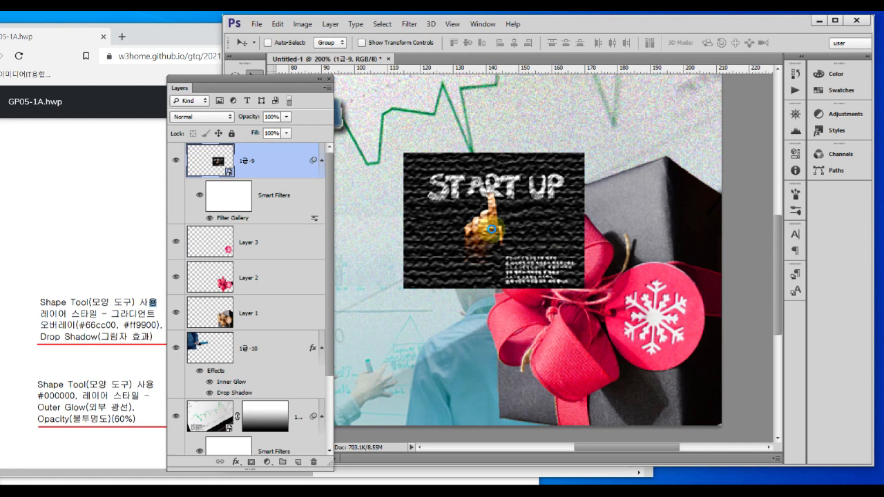
# Scale the START UP image down to about 27.4% width and 24.5% height.
pyautogui.hotkey('ctrl', 't')
pyautogui.click(567, 203)
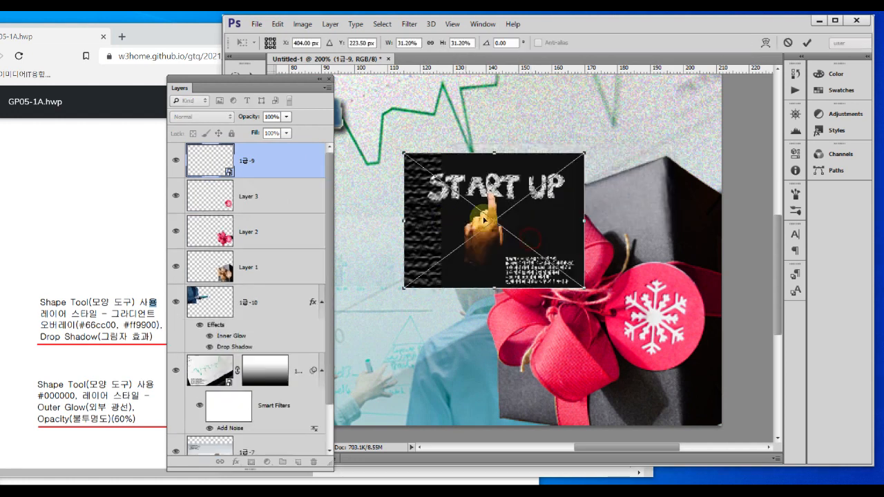
pyautogui.moveTo(585, 153); pyautogui.dragTo(582, 154)
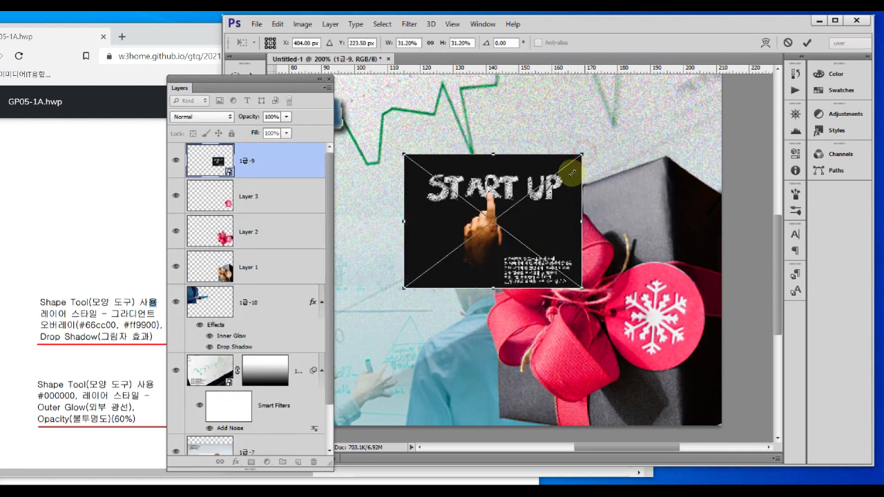
pyautogui.moveTo(561, 187); pyautogui.dragTo(568, 179)
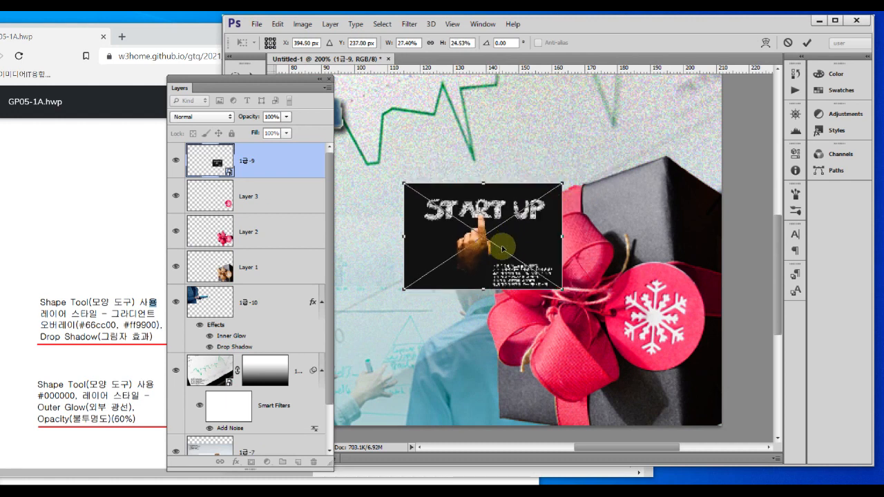
# Move the START UP image over the round tag, resize it to about 28.6% × 25.6%, and apply the transformation.
pyautogui.moveTo(515, 240); pyautogui.dragTo(690, 310)
pyautogui.moveTo(573, 362); pyautogui.dragTo(569, 369)
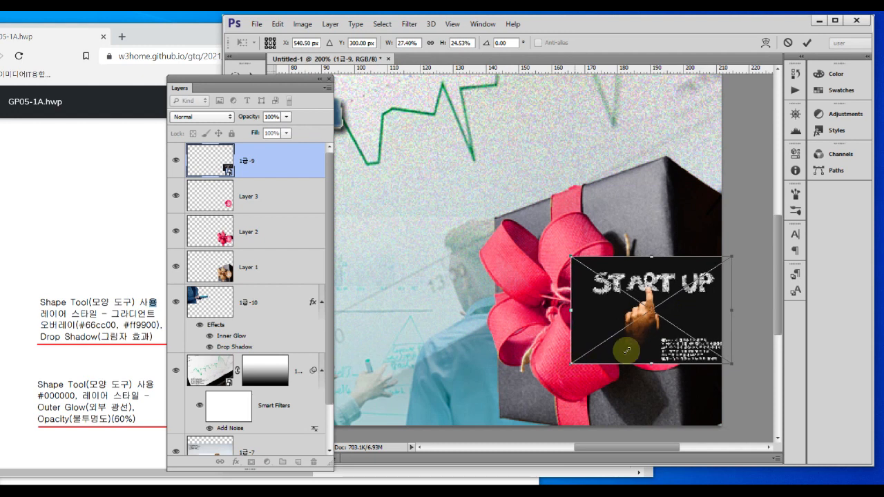
pyautogui.moveTo(699, 309)
pyautogui.mouseDown()
pyautogui.moveTo(703, 321)
pyautogui.moveTo(705, 314)
pyautogui.mouseUp()
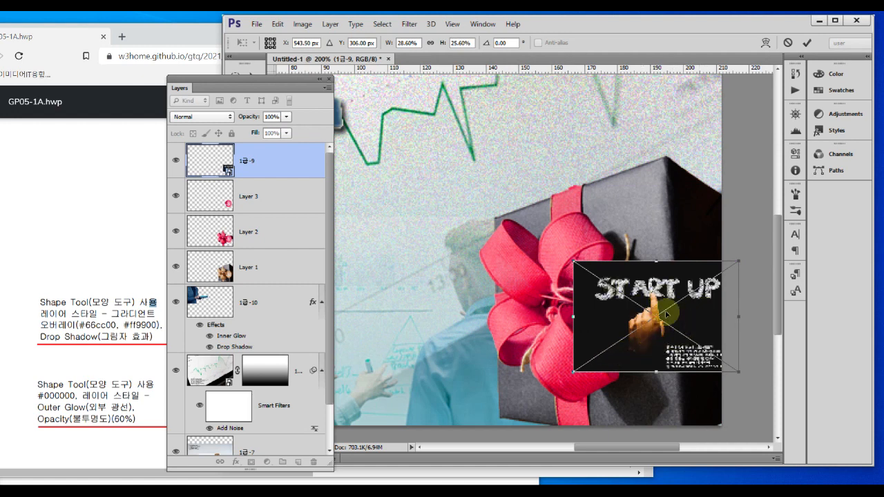
pyautogui.press('Return')
pyautogui.hotkey('ctrl', 'f')
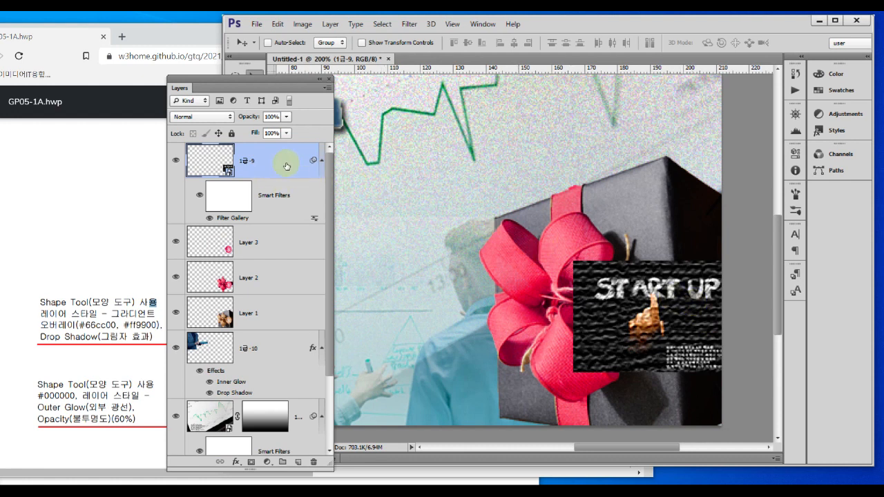
# Clip the 1급-9 START UP image to the round tag on Layer 3 with a clipping mask.
pyautogui.click(330, 23)
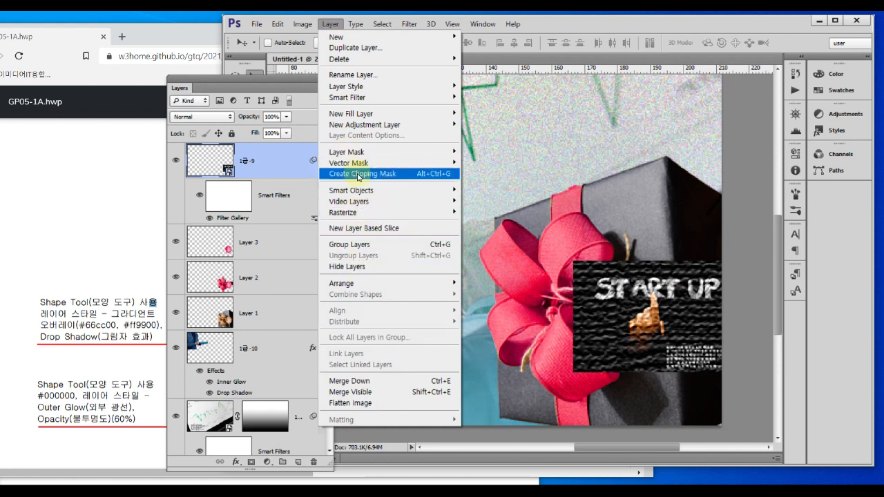
pyautogui.click(442, 178)
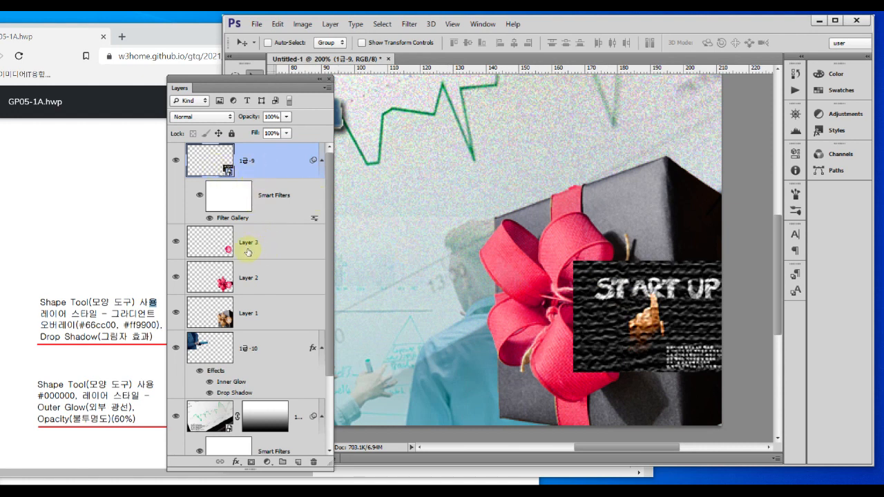
pyautogui.moveTo(233, 256)
pyautogui.mouseDown()
pyautogui.moveTo(223, 238)
pyautogui.moveTo(246, 257)
pyautogui.mouseUp()
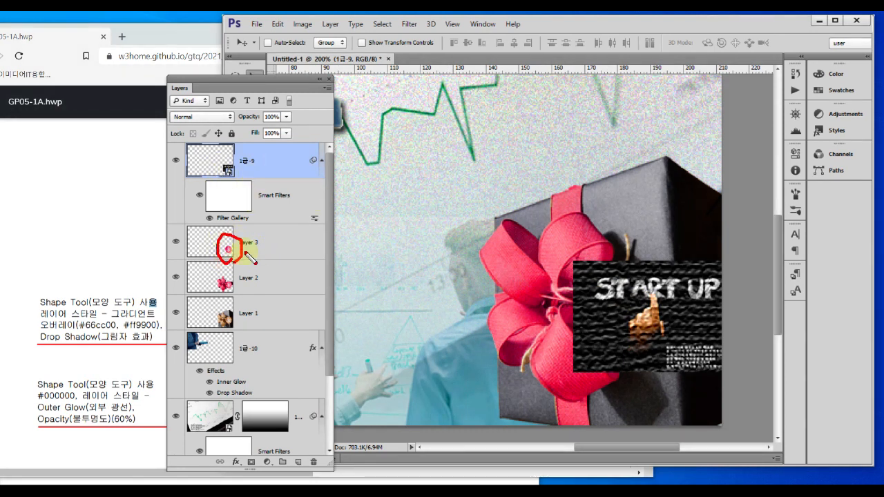
pyautogui.keyDown('alt'); pyautogui.click(282, 222); pyautogui.keyUp('alt')
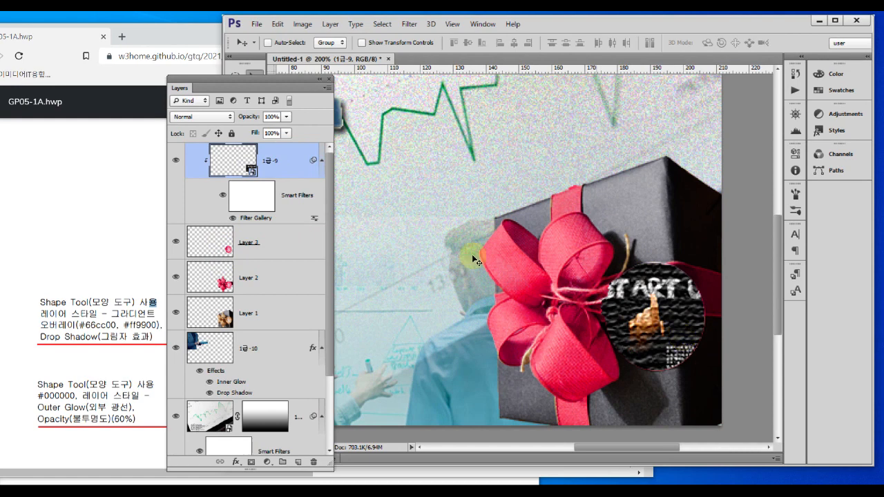
# Compare the clipped tag with the sample poster, and fit the whole canvas in view with the Layers panel moved clear of it.
pyautogui.click(127, 220)
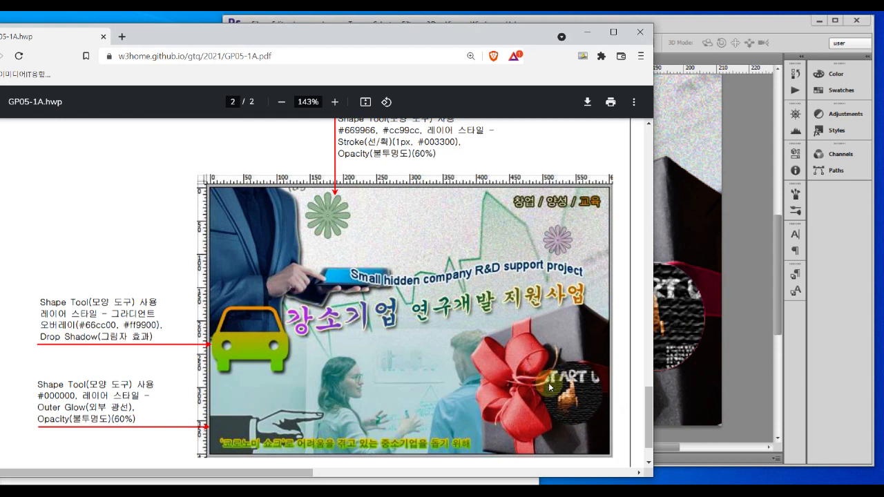
pyautogui.click(670, 327)
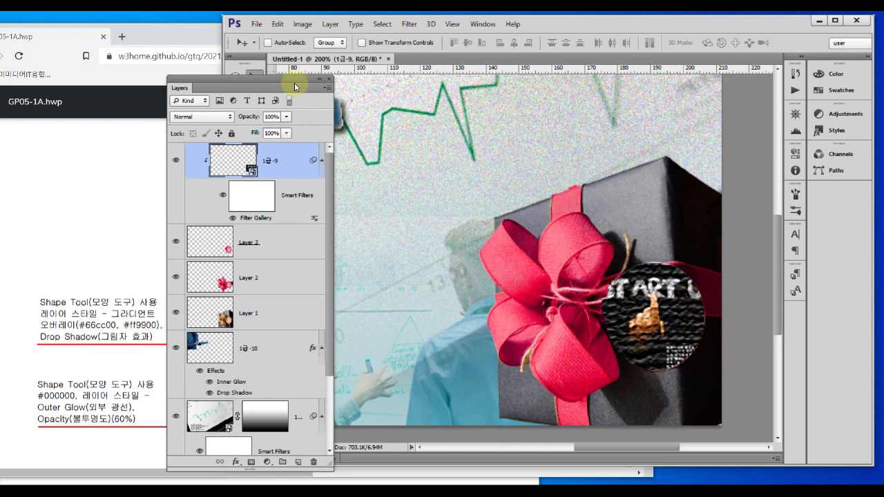
pyautogui.moveTo(291, 81); pyautogui.dragTo(816, 36)
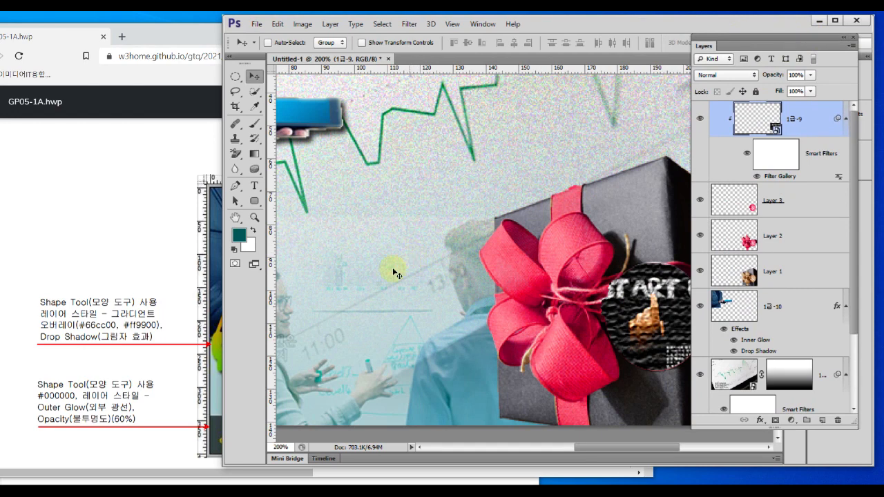
pyautogui.doubleClick(235, 220)
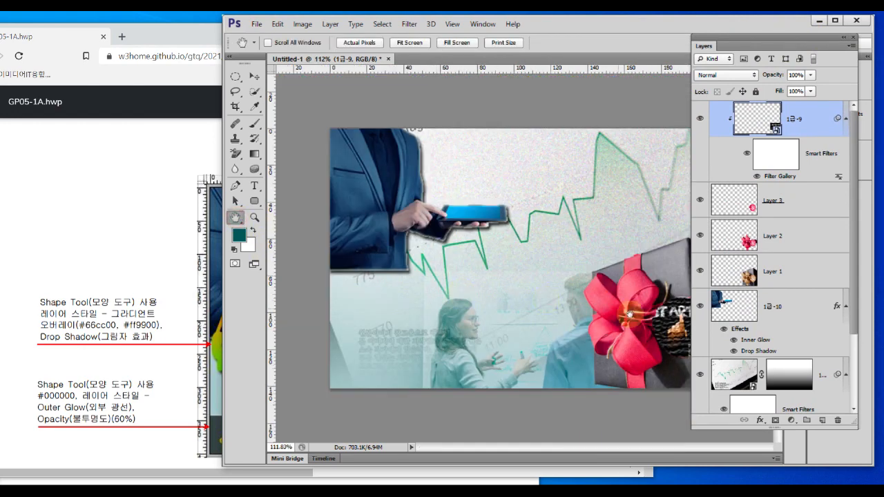
pyautogui.moveTo(776, 37); pyautogui.dragTo(812, 39)
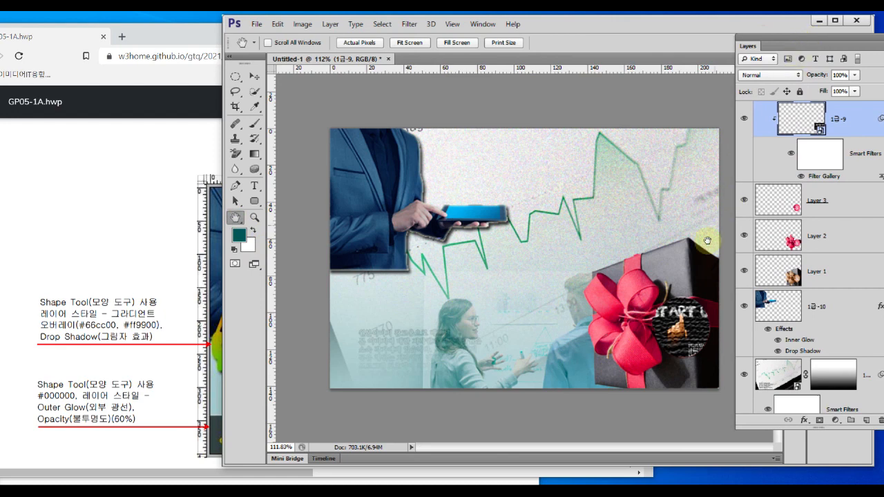
# Save the poster as a layered Photoshop PSD in the 일러스트레이터 folder, overwriting the existing file whose name ends in -3.
pyautogui.click(257, 24)
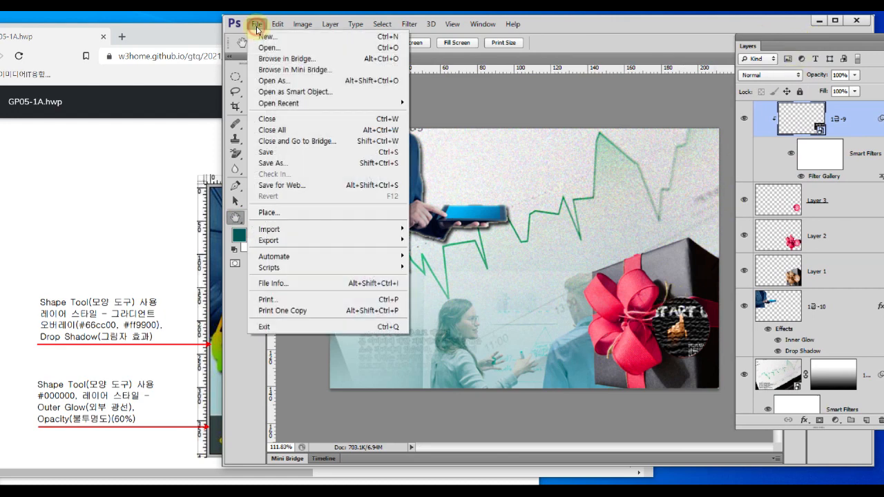
pyautogui.click(262, 163)
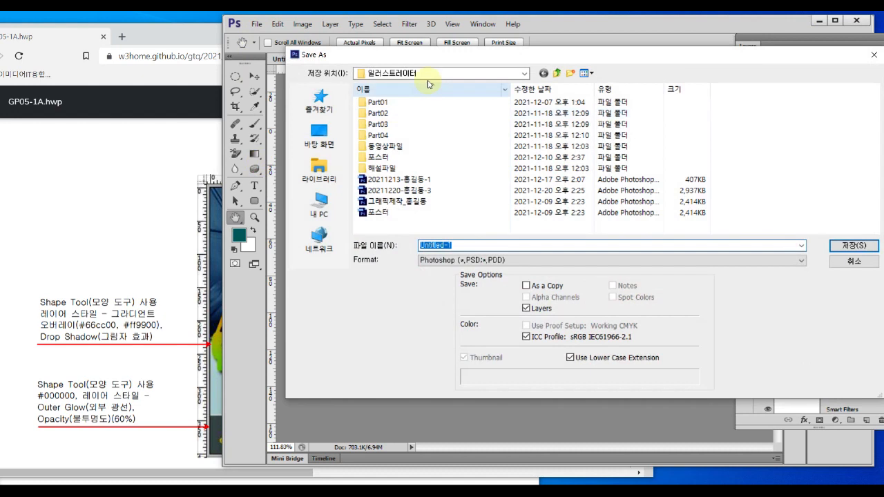
pyautogui.write('20211221-홍길동-3')
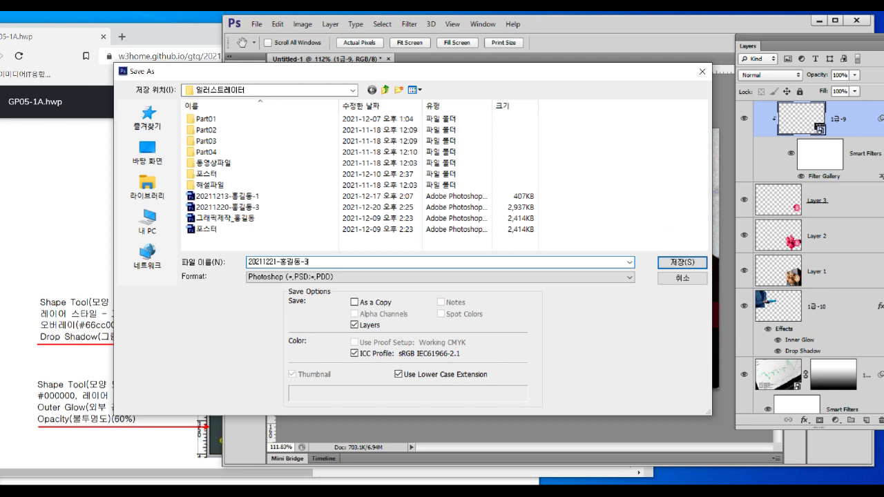
pyautogui.click(325, 208)
pyautogui.click(328, 277)
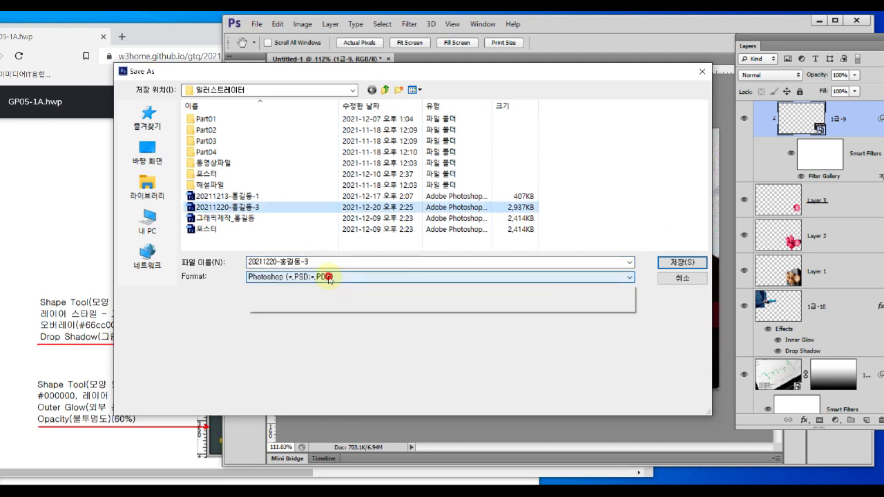
pyautogui.click(300, 286)
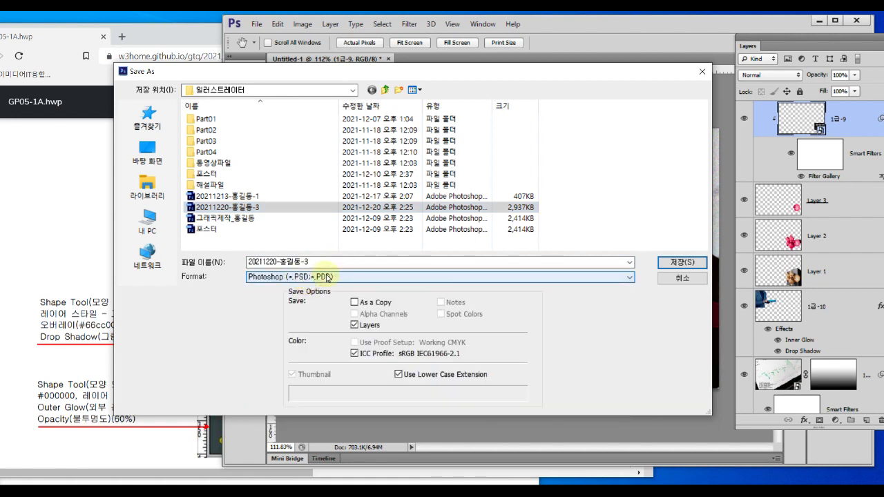
pyautogui.click(691, 265)
pyautogui.click(523, 198)
pyautogui.click(552, 143)
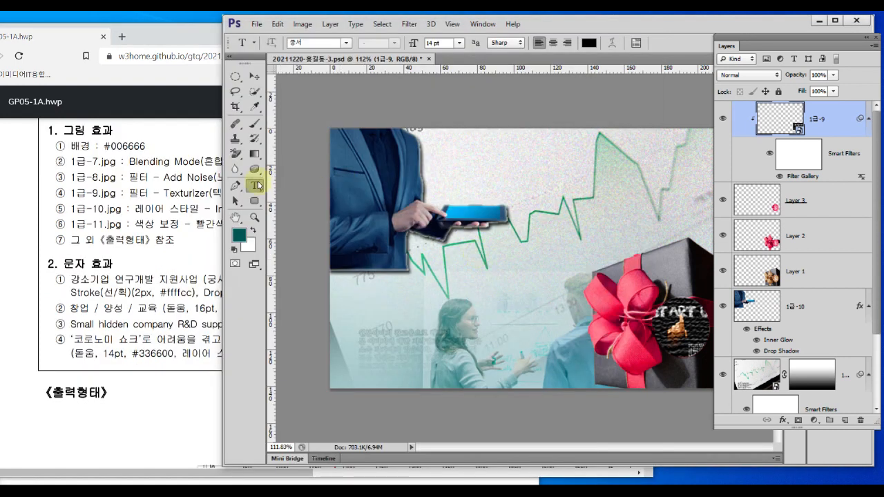
# Set the Type tool's font to 돋움 for the poster's text.
pyautogui.click(345, 43)
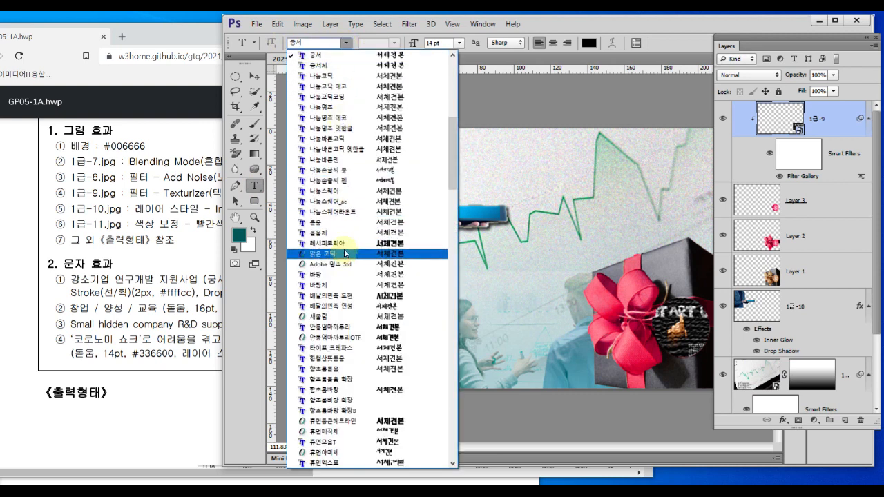
pyautogui.click(349, 223)
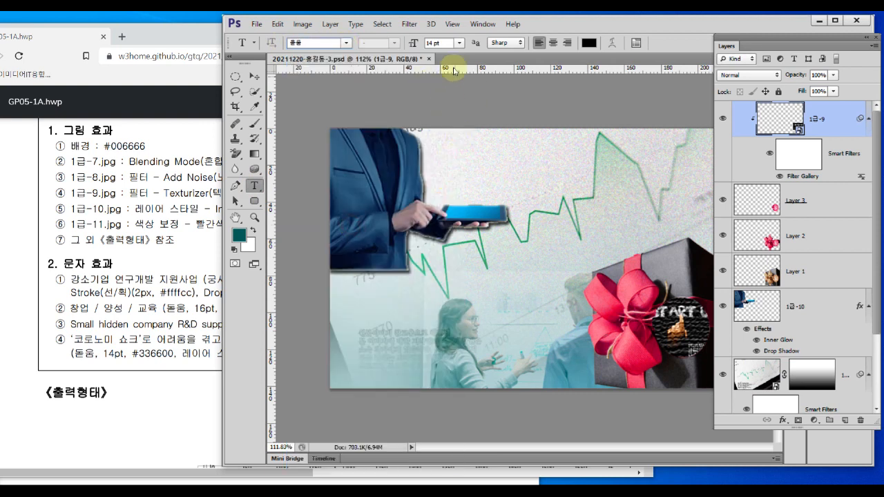
pyautogui.click(434, 42)
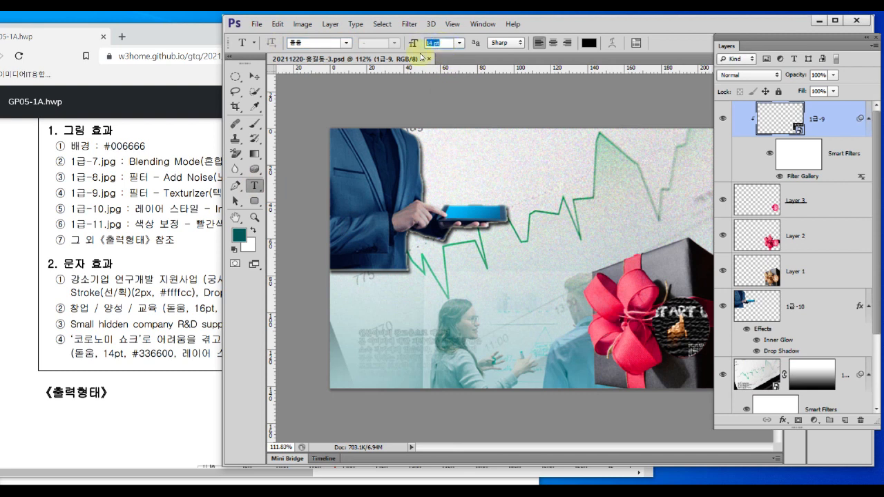
pyautogui.moveTo(441, 57)
pyautogui.mouseDown()
pyautogui.moveTo(456, 31)
pyautogui.moveTo(449, 63)
pyautogui.mouseUp()
pyautogui.moveTo(603, 57); pyautogui.dragTo(603, 63)
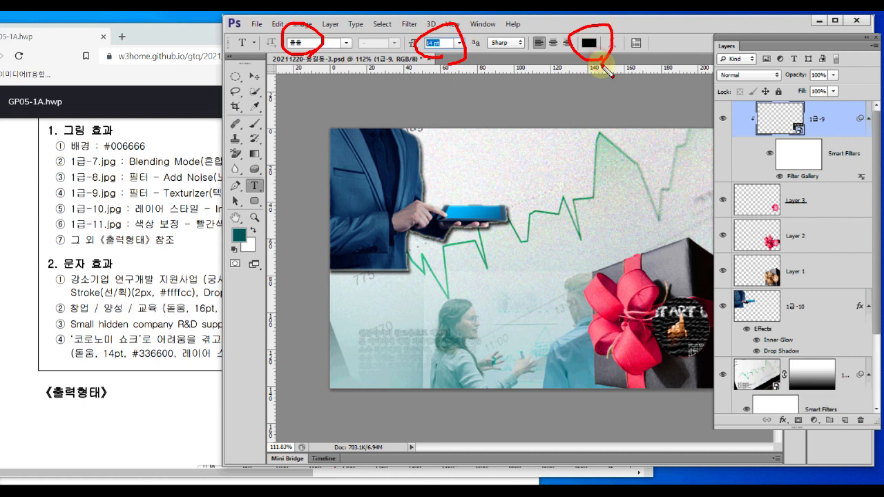
pyautogui.press('Escape')
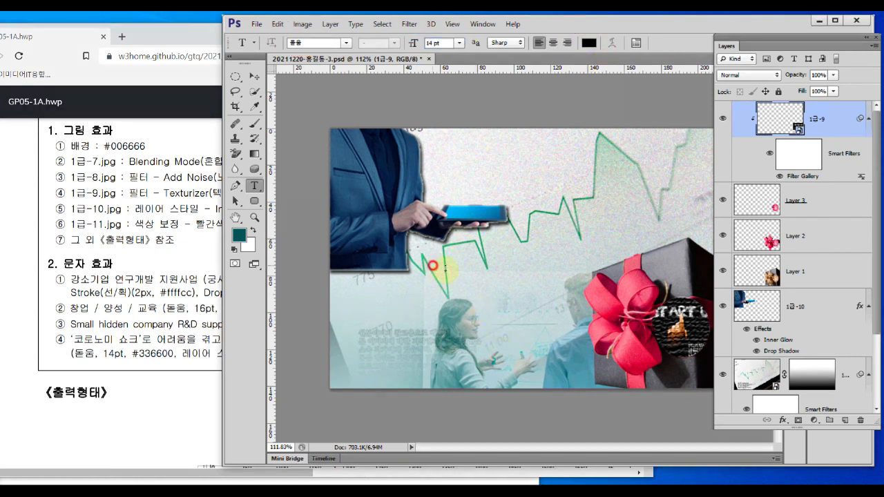
# Add the text line "강소기업 연구개발 지원사업" just below the tablet and commit it.
pyautogui.click(432, 264)
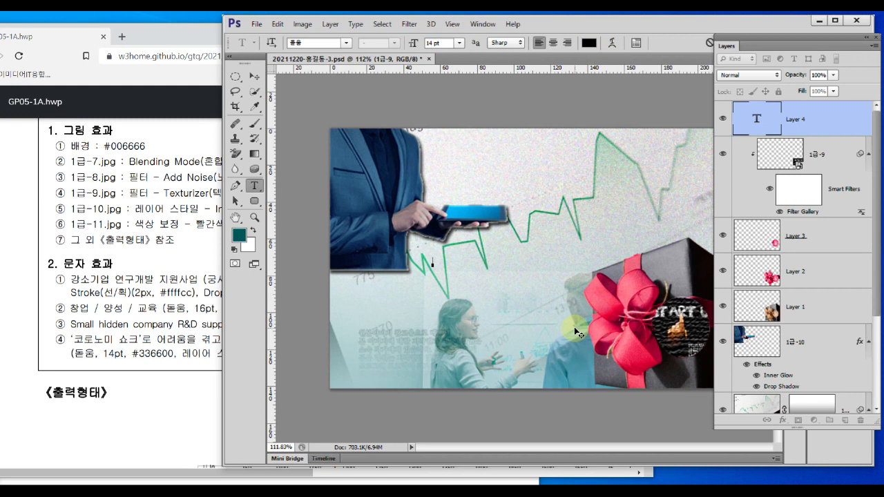
pyautogui.write('강소기업 연구개발 지원사업')
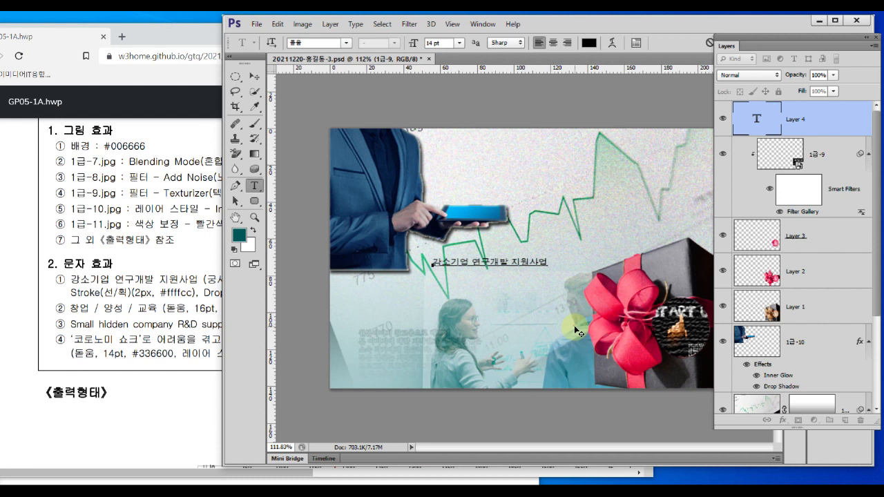
pyautogui.moveTo(780, 43); pyautogui.dragTo(742, 80)
pyautogui.click(730, 42)
pyautogui.moveTo(732, 30); pyautogui.dragTo(734, 61)
pyautogui.moveTo(726, 158)
pyautogui.mouseDown()
pyautogui.moveTo(719, 169)
pyautogui.moveTo(727, 162)
pyautogui.mouseUp()
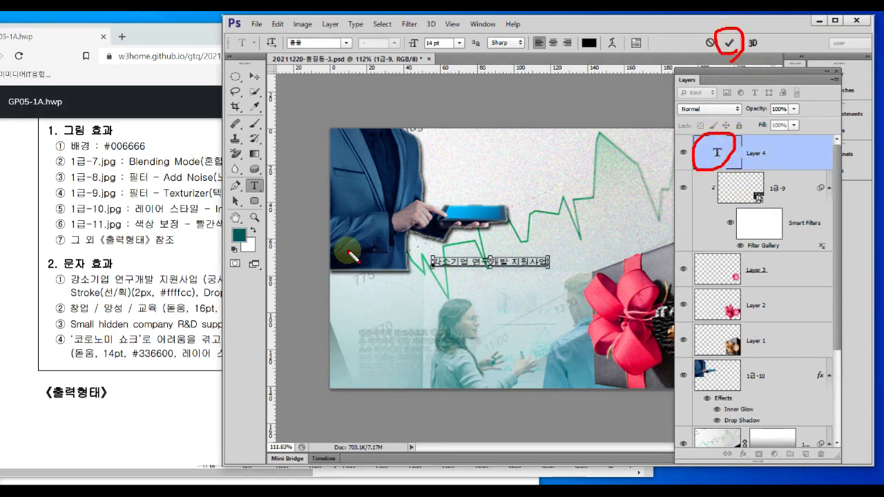
pyautogui.moveTo(261, 91); pyautogui.dragTo(268, 81)
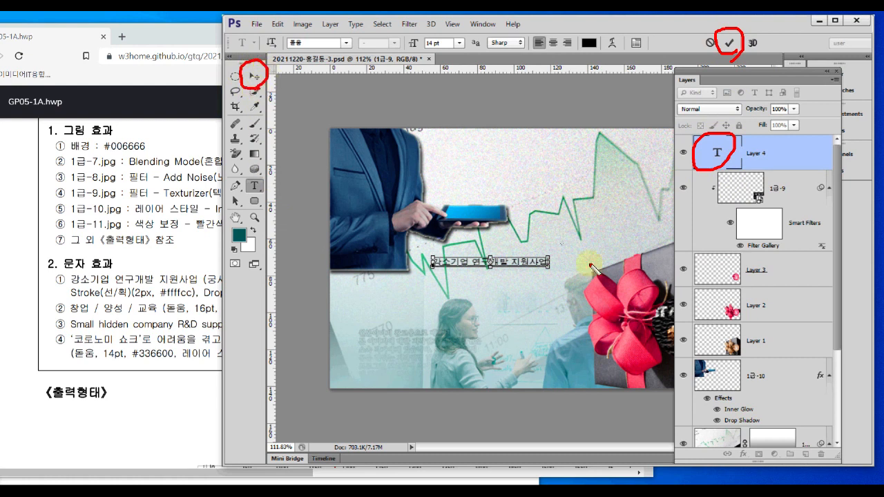
pyautogui.press('Escape')
pyautogui.click(717, 152)
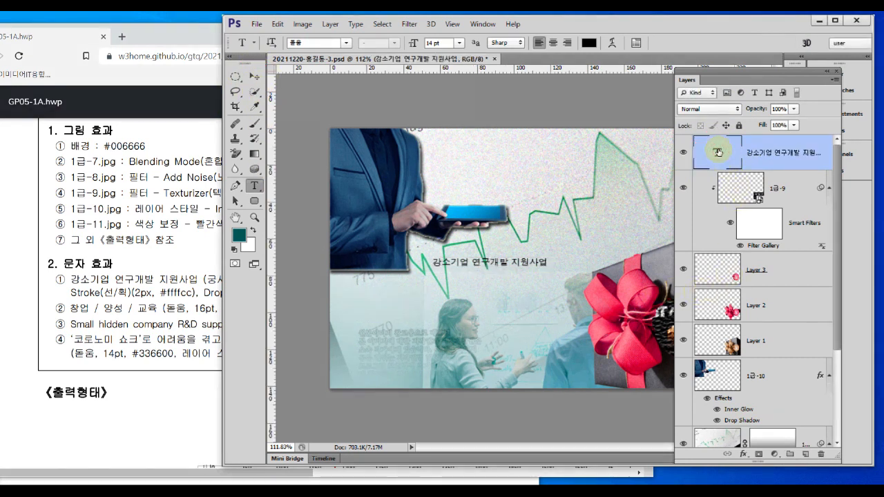
# Duplicate the text line three times in a column below it, and change the lowest copy to "코로노미 쇼크".
pyautogui.click(254, 77)
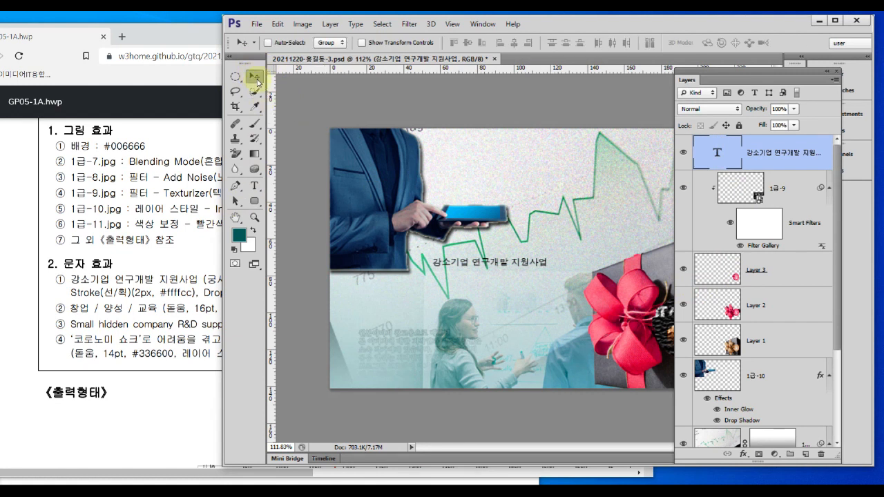
pyautogui.moveTo(485, 265); pyautogui.dragTo(488, 348)
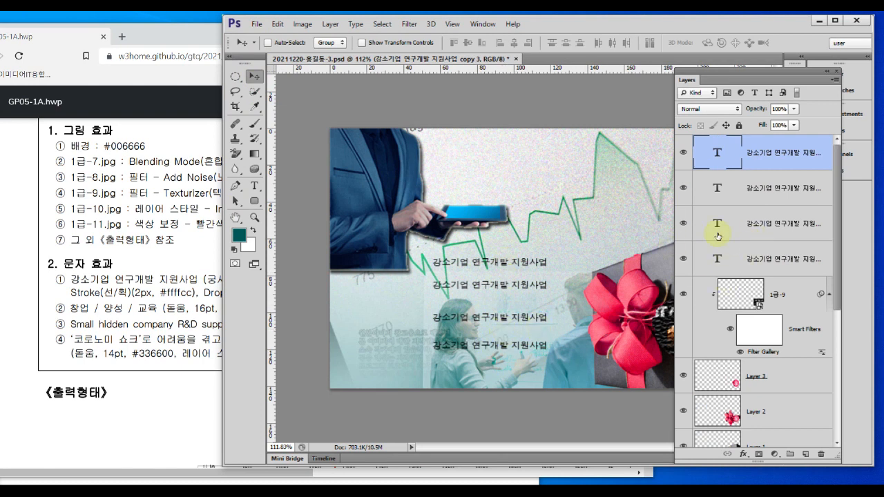
pyautogui.doubleClick(715, 151)
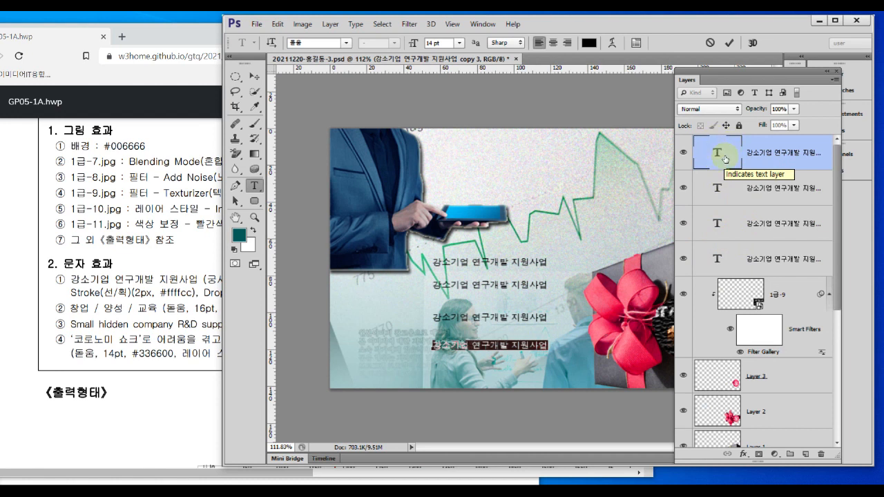
pyautogui.write('ㅋ')
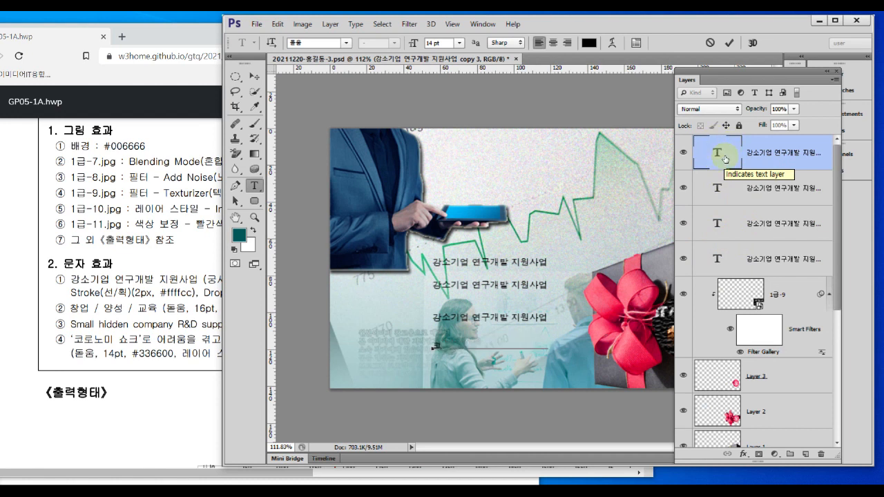
pyautogui.write('로노미 쇼')
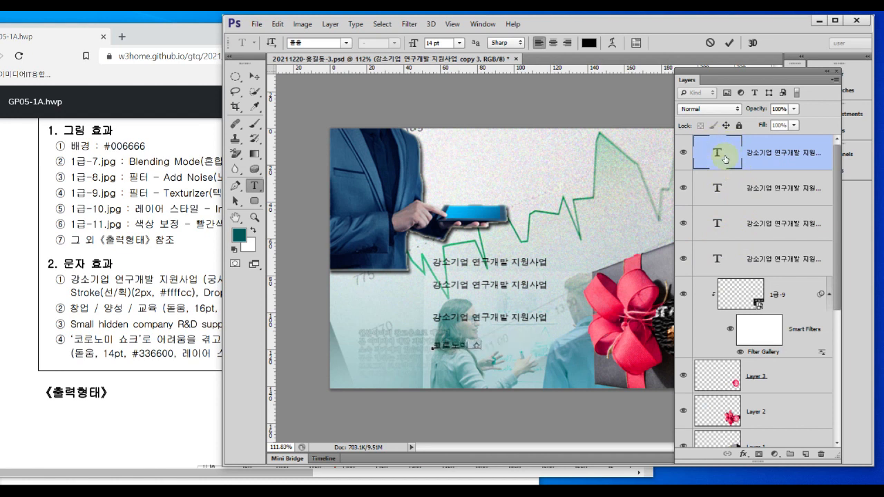
pyautogui.write('크')
pyautogui.hotkey('ctrl', 'Return')
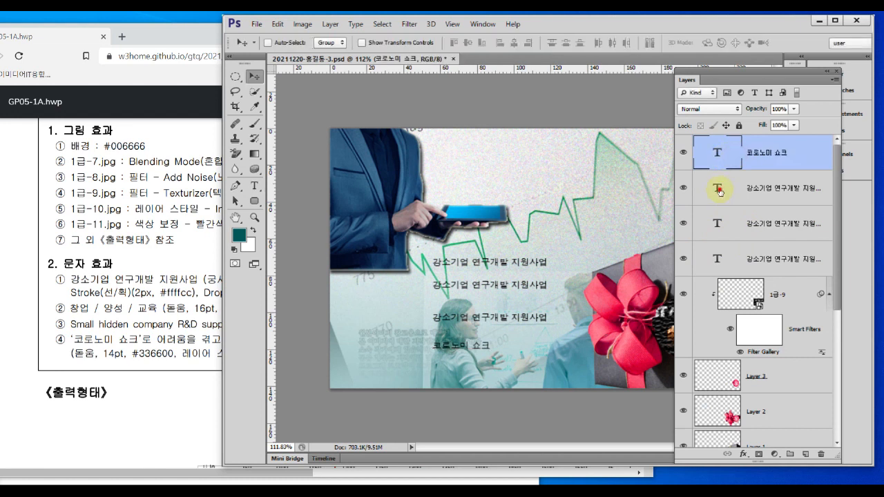
# Replace the text of the third line in the column with "Small hidden company R&D support project" and commit it.
pyautogui.click(720, 191)
pyautogui.doubleClick(719, 189)
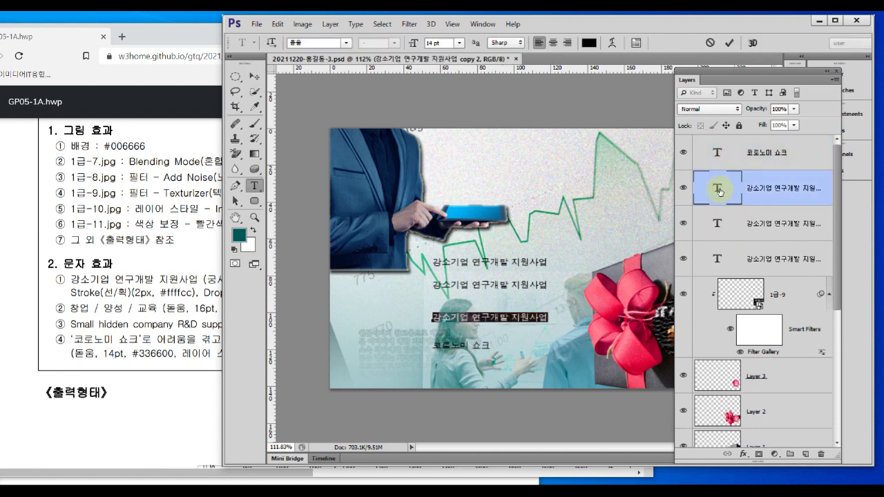
pyautogui.write('Small hidden company R&D')
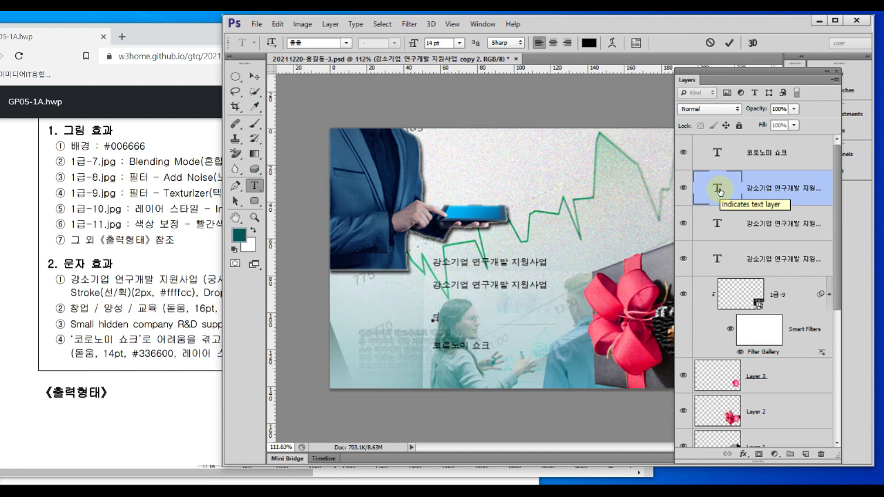
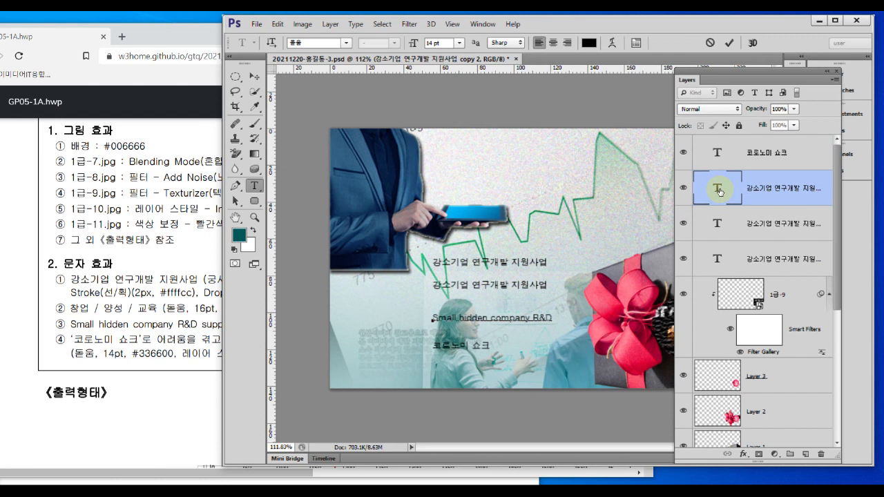
pyautogui.moveTo(160, 278); pyautogui.dragTo(168, 278)
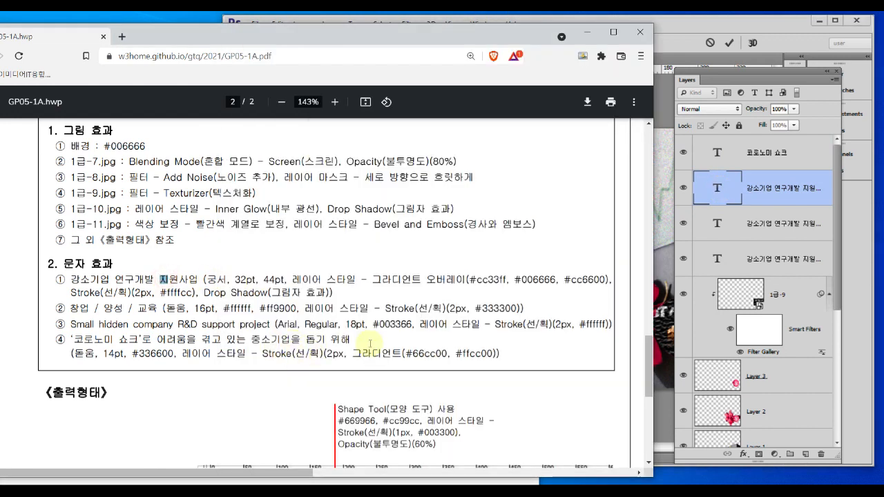
pyautogui.click(663, 238)
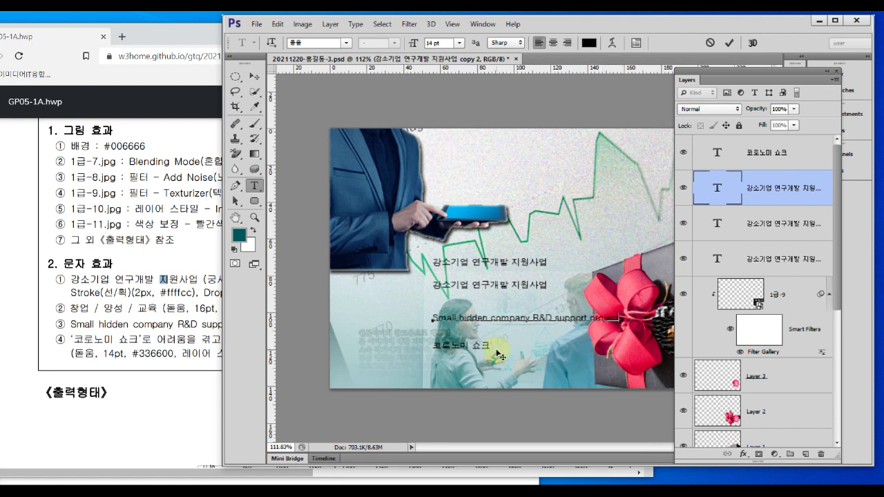
pyautogui.click(727, 194)
pyautogui.press('v')
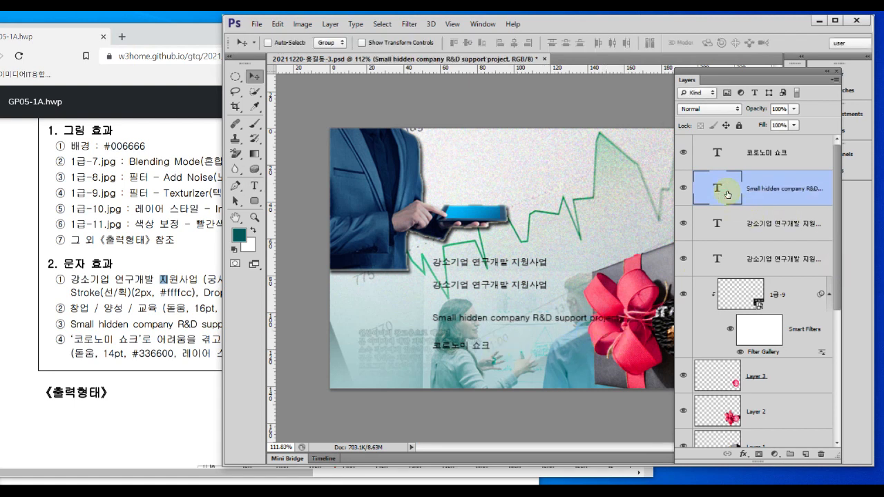
# Replace the text of the second line in the column with "창업 / 양성 / 교육" and commit it.
pyautogui.doubleClick(717, 226)
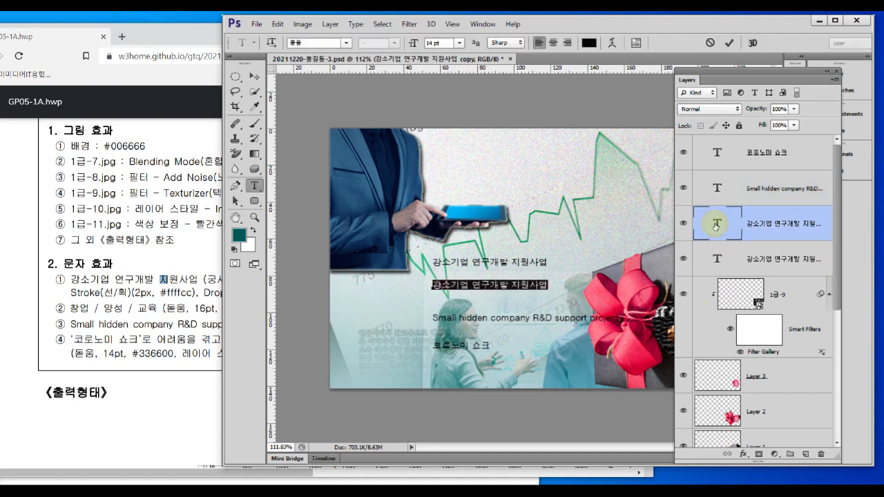
pyautogui.press('BackSpace')
pyautogui.write('ckddjq')
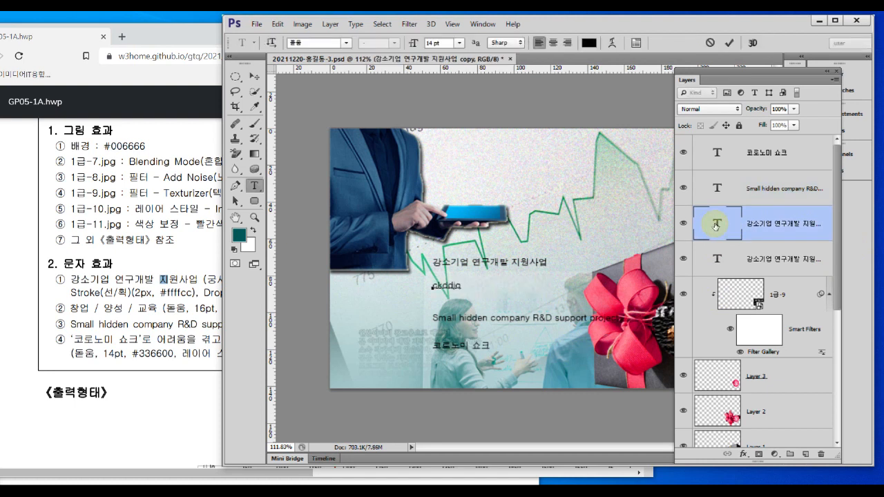
pyautogui.press('BackSpace')
pyautogui.press('BackSpace')
pyautogui.press('BackSpace')
pyautogui.press('BackSpace')
pyautogui.press('BackSpace')
pyautogui.press('BackSpace')
pyautogui.write('창업 / 양성 / 교육')
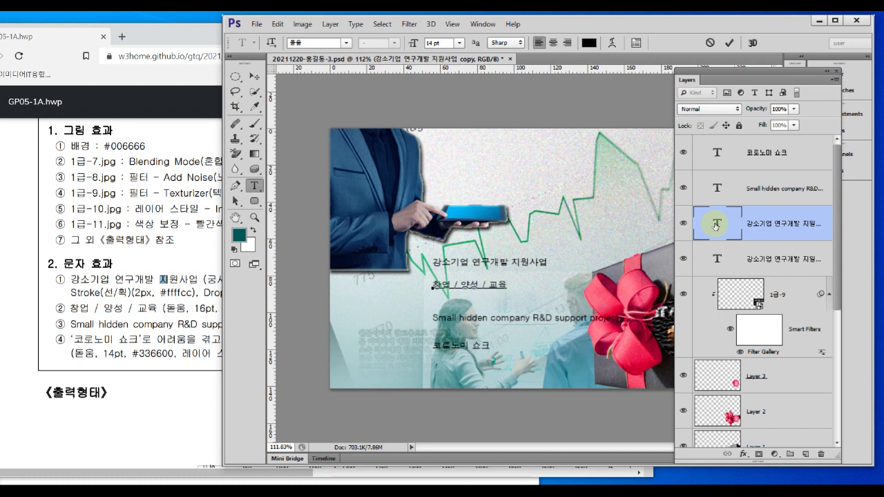
pyautogui.hotkey('ctrl', 'Return')
pyautogui.press('v')
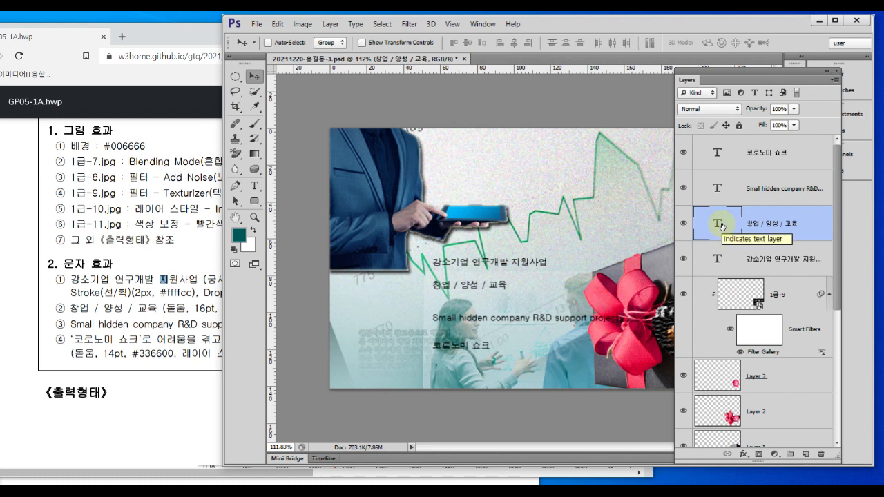
# Move the "강소기업 연구개발 지원사업" text layer to the top of the layer stack, and show its character settings with the poster uncovered.
pyautogui.click(178, 309)
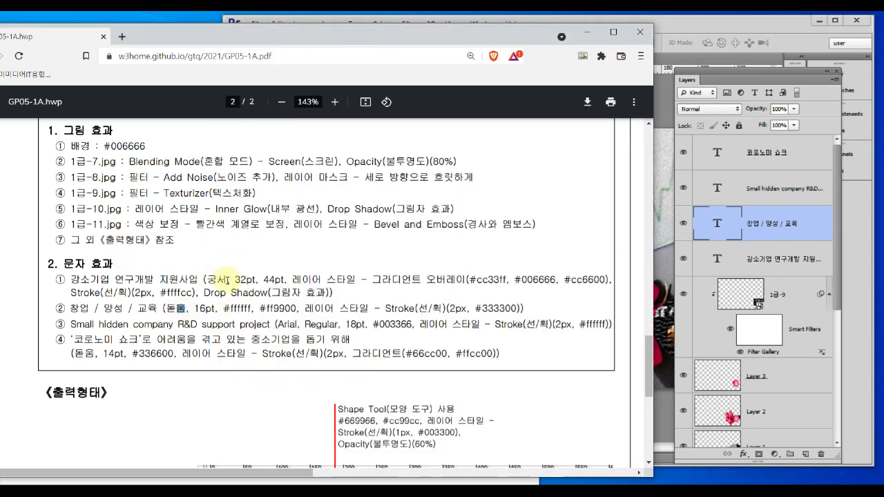
pyautogui.click(729, 230)
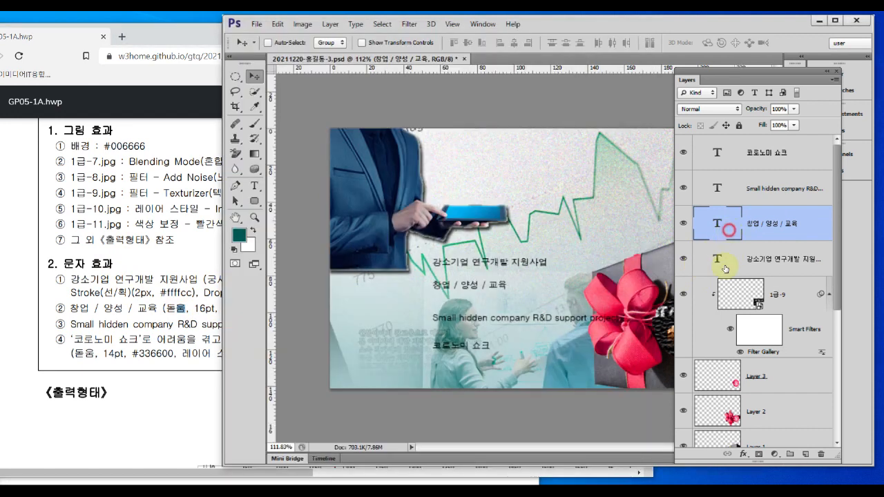
pyautogui.click(722, 267)
pyautogui.moveTo(722, 266); pyautogui.dragTo(753, 160)
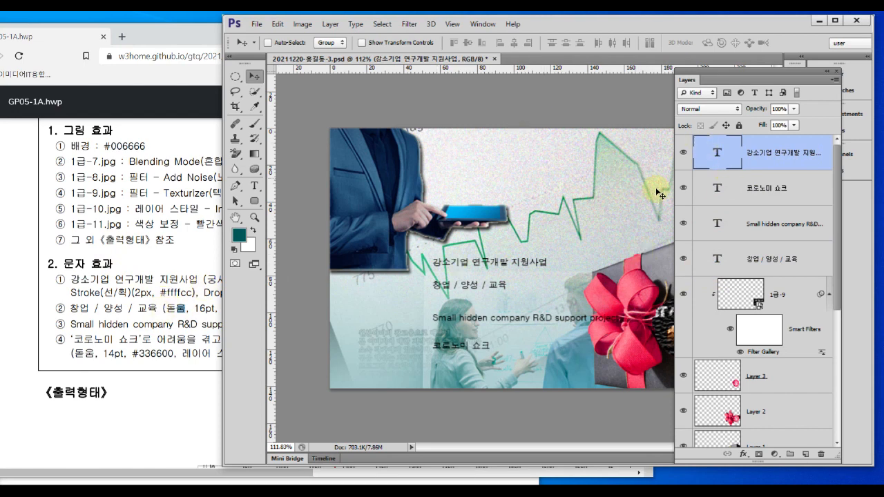
pyautogui.moveTo(741, 72); pyautogui.dragTo(83, 62)
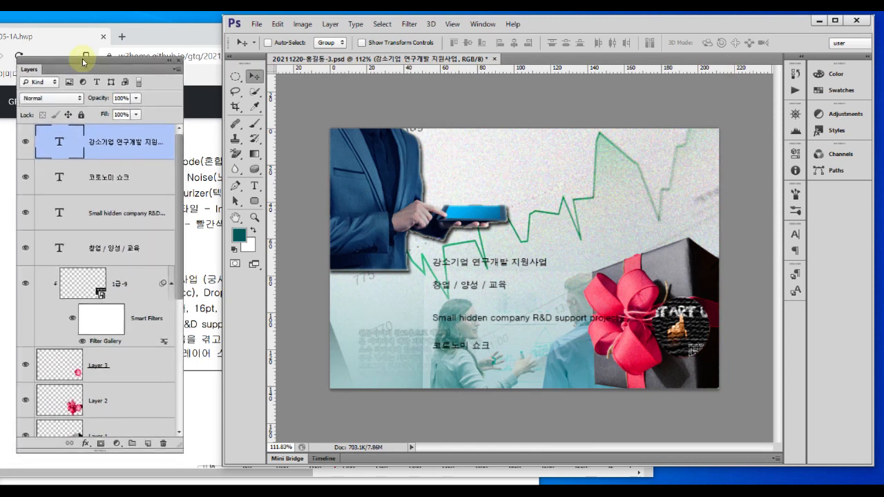
pyautogui.click(796, 234)
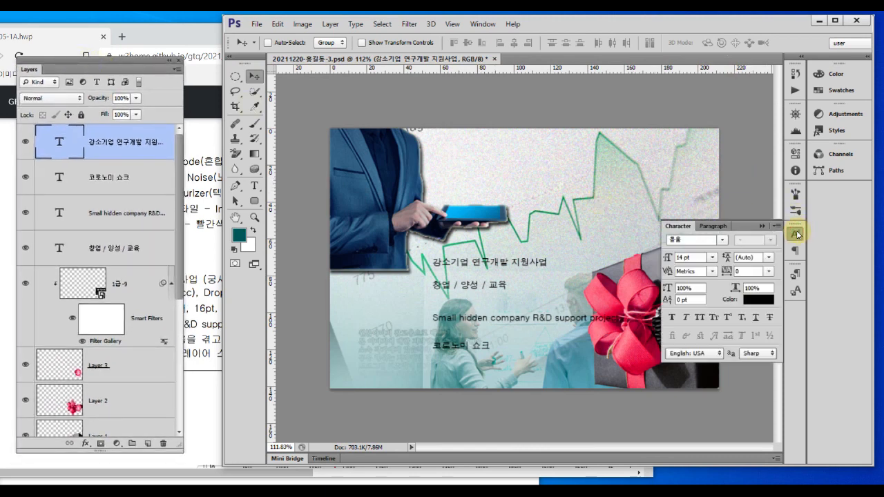
# Switch to the exam PDF and examine the font and size conditions for the title, comparing them with the sample output.
pyautogui.click(201, 338)
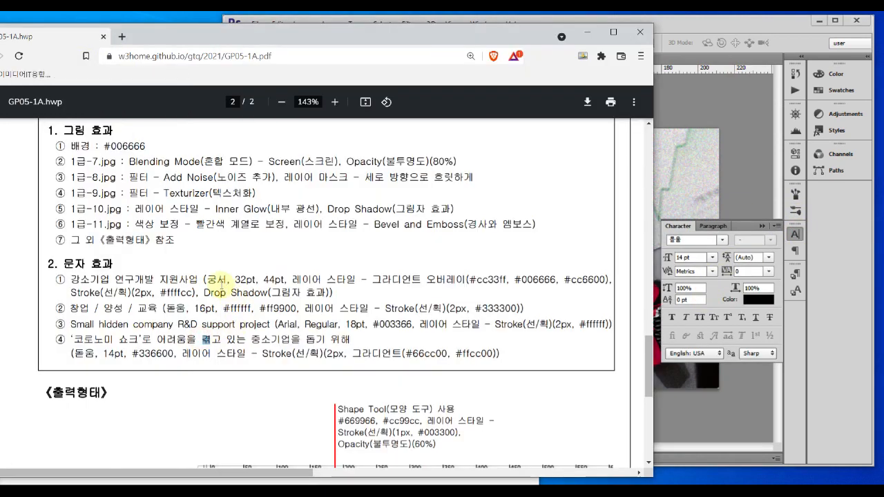
pyautogui.moveTo(205, 279); pyautogui.dragTo(283, 279)
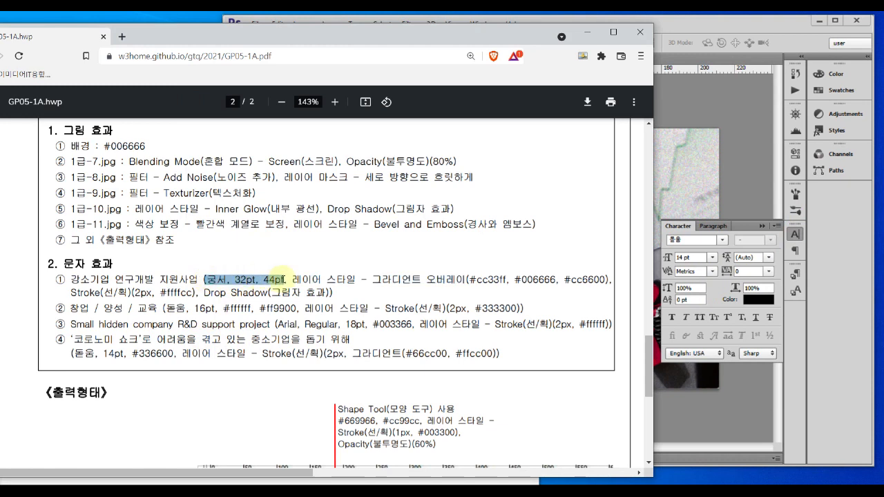
pyautogui.click(445, 361)
pyautogui.scroll(-5, 456, 352)
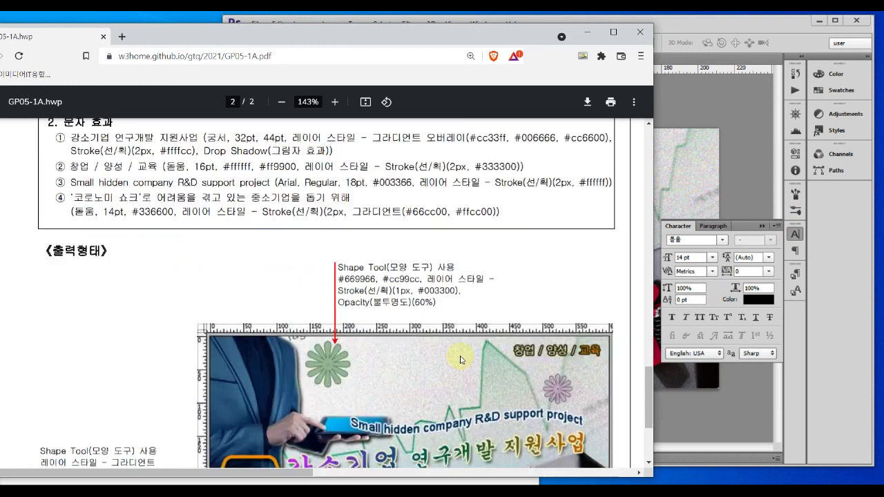
pyautogui.moveTo(295, 286)
pyautogui.mouseDown()
pyautogui.moveTo(398, 280)
pyautogui.moveTo(579, 247)
pyautogui.mouseUp()
pyautogui.press('Escape')
pyautogui.scroll(5, 485, 294)
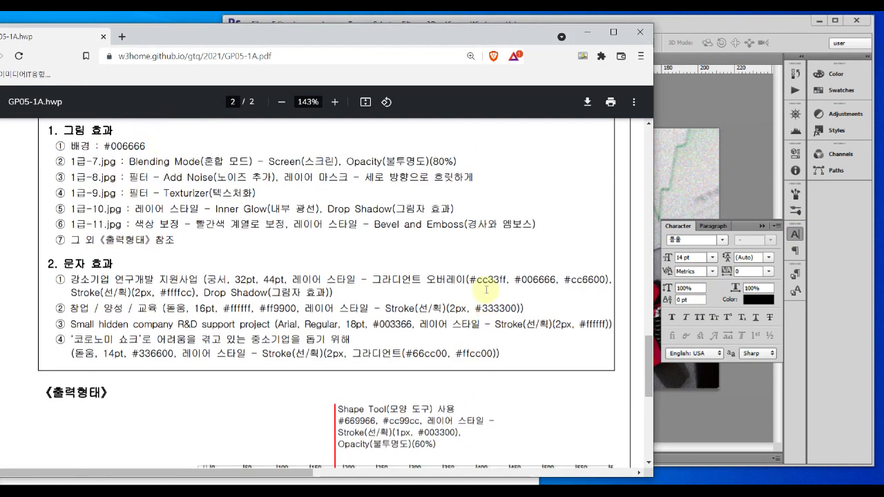
pyautogui.moveTo(233, 286); pyautogui.dragTo(288, 283)
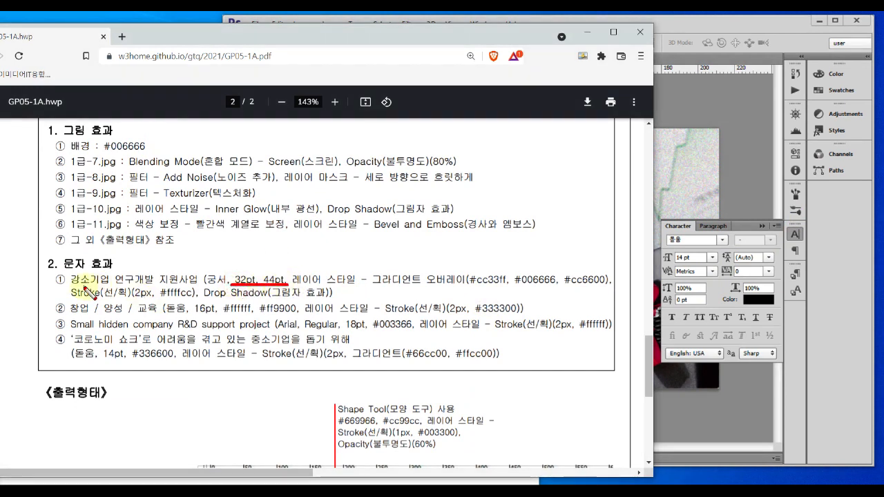
pyautogui.moveTo(70, 286); pyautogui.dragTo(110, 285)
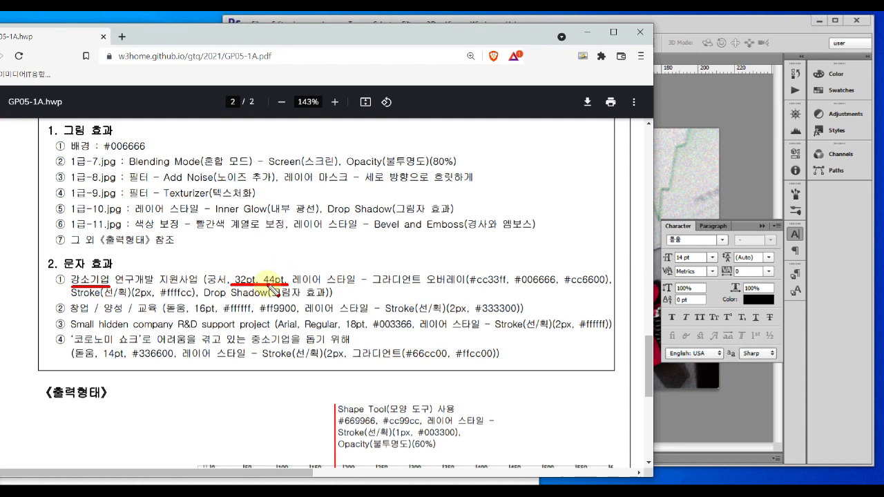
pyautogui.press('Escape')
# Back in Photoshop, set the font of the "강소기업 연구개발 지원사업" title to 궁서.
pyautogui.click(704, 186)
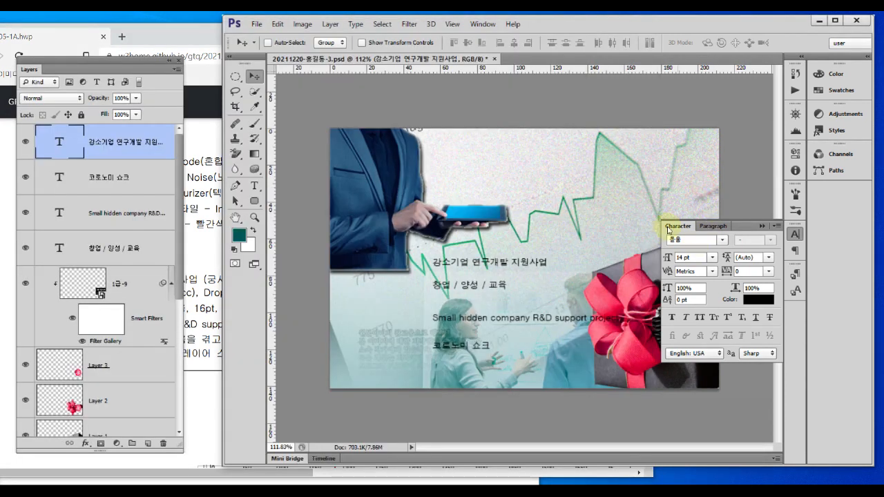
pyautogui.click(697, 258)
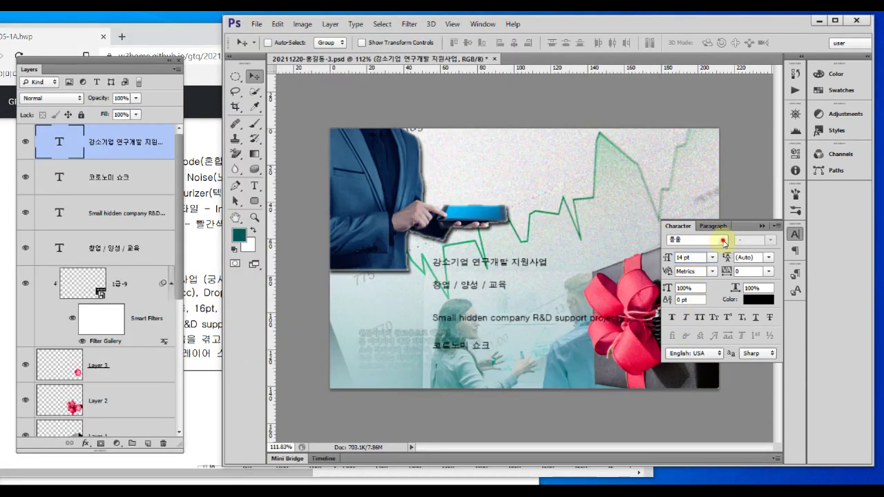
pyautogui.click(722, 240)
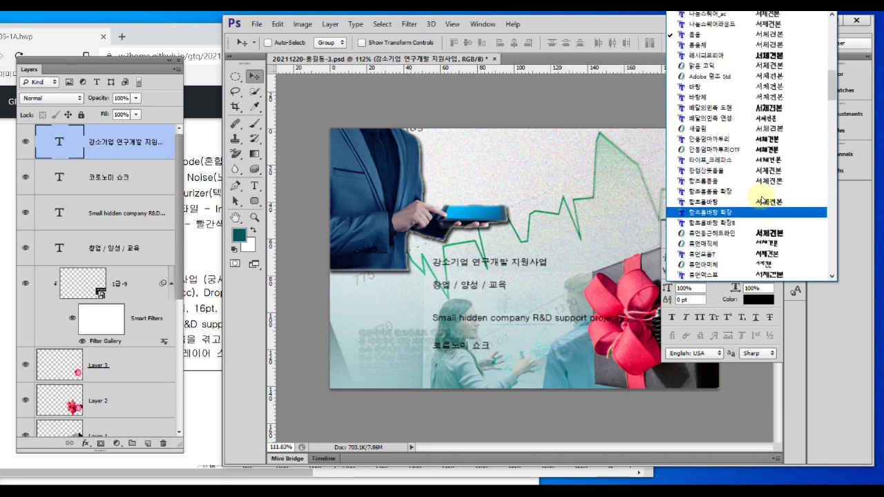
pyautogui.scroll(6, 726, 138)
pyautogui.click(710, 34)
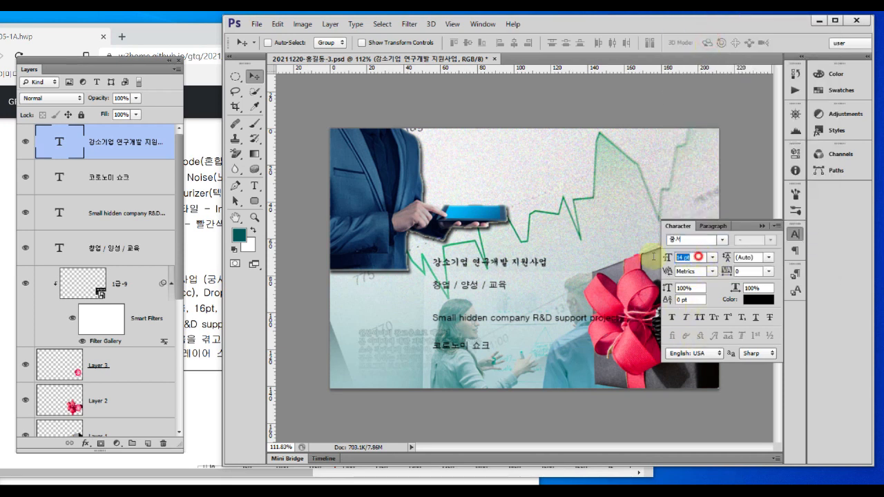
# Set the size of the whole "강소기업 연구개발 지원사업" title to 32 pt, checking it against the PDF's conditions.
pyautogui.click(215, 339)
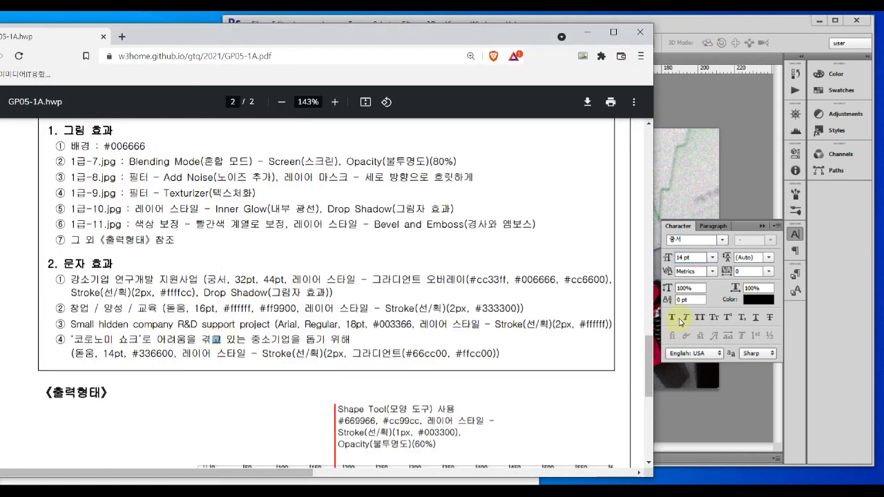
pyautogui.click(698, 258)
pyautogui.moveTo(697, 258); pyautogui.dragTo(640, 271)
pyautogui.write('32')
pyautogui.press('Return')
pyautogui.click(214, 336)
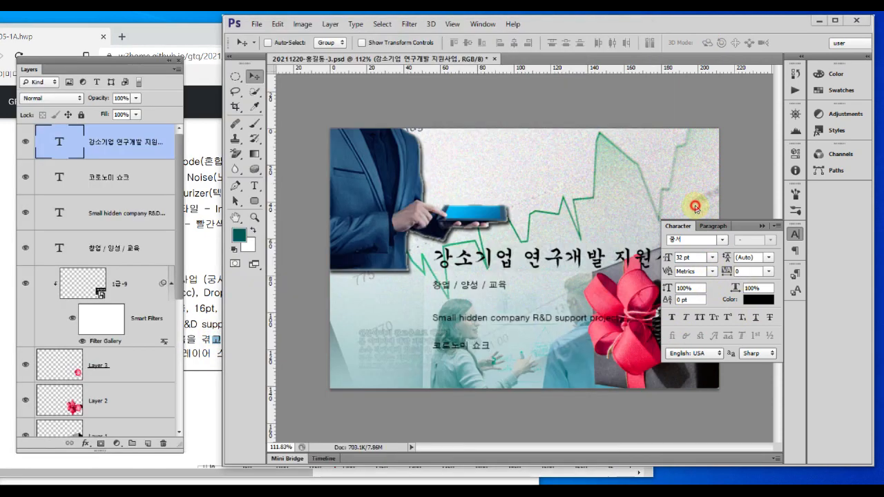
pyautogui.click(694, 208)
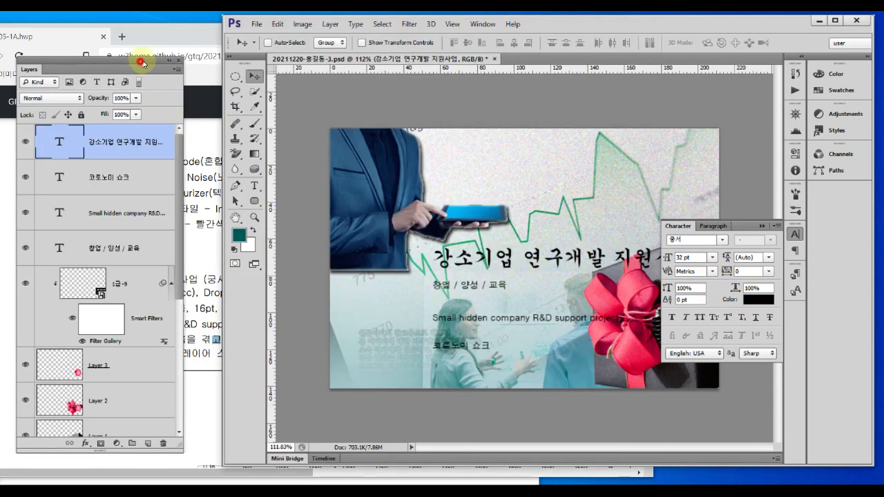
# Set the size of only the word "강소기업" in the title to 44 pt.
pyautogui.moveTo(140, 63); pyautogui.dragTo(154, 54)
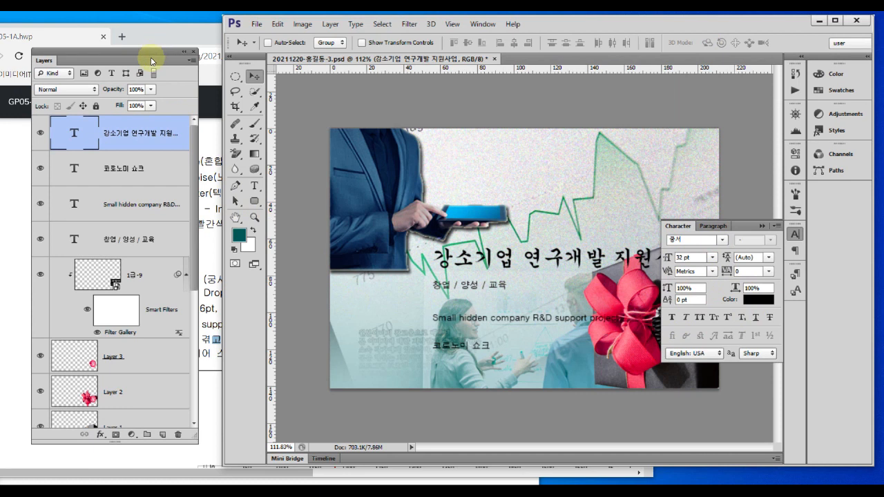
pyautogui.doubleClick(74, 136)
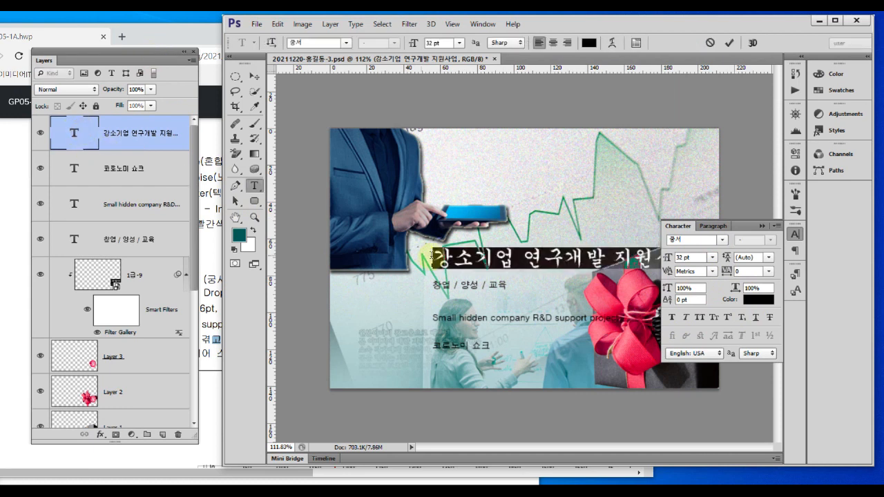
pyautogui.moveTo(517, 261); pyautogui.dragTo(437, 267)
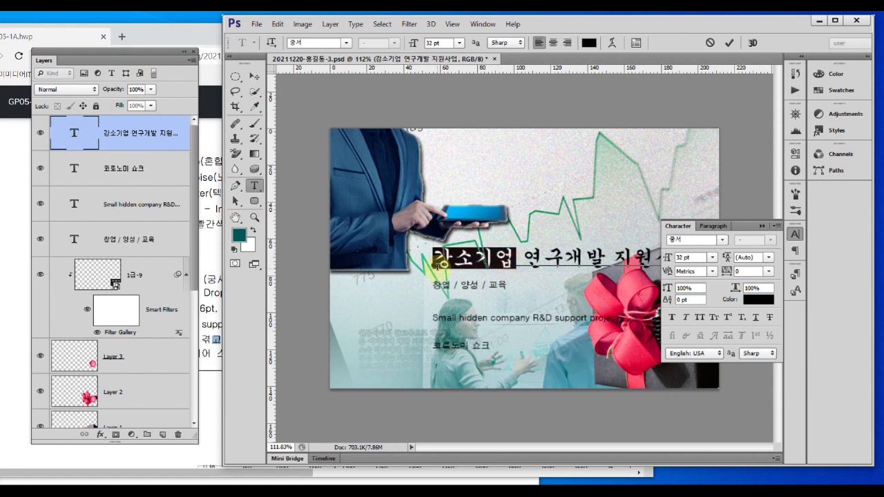
pyautogui.click(699, 257)
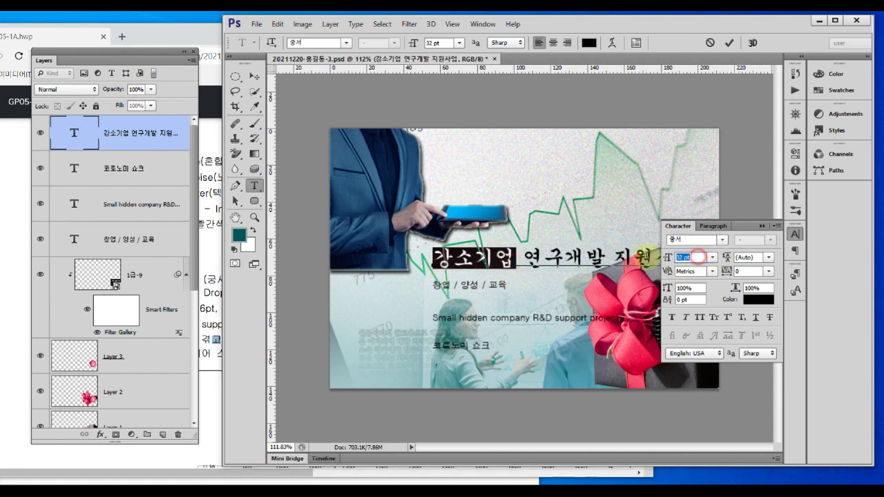
pyautogui.write('44')
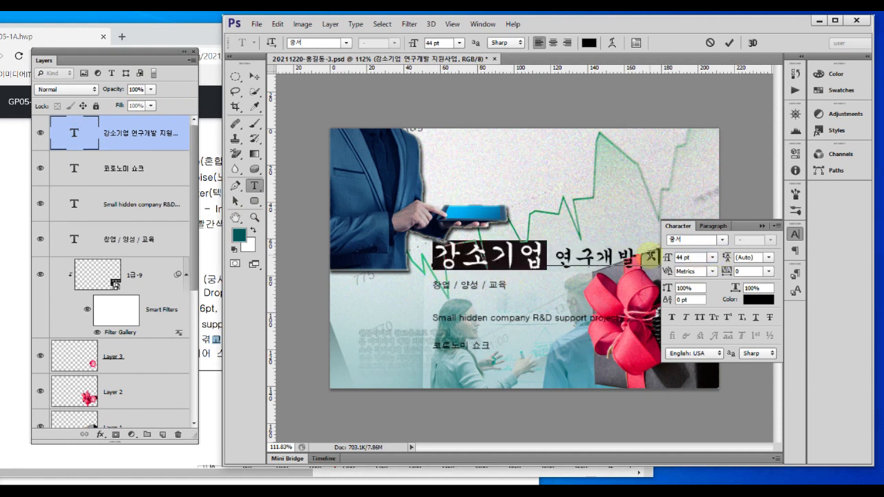
# Switch to the exam PDF and examine the layer style conditions for the "강소기업 연구개발 지원사업" title.
pyautogui.click(207, 237)
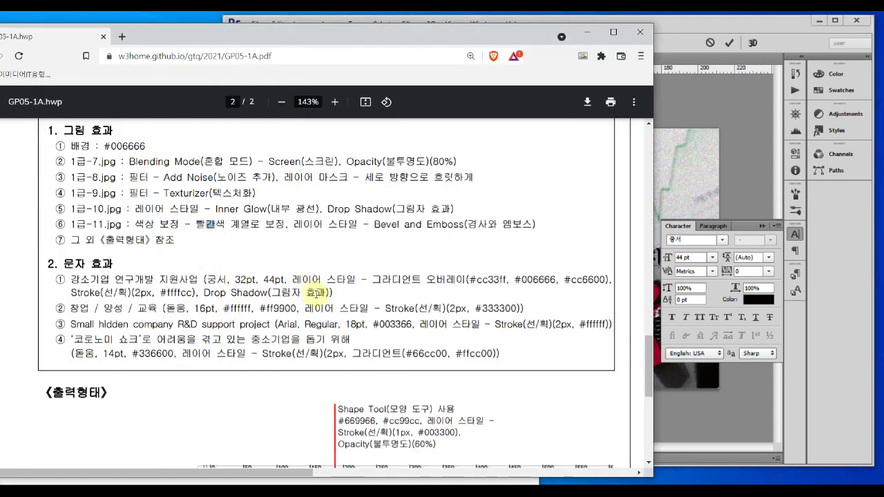
pyautogui.doubleClick(296, 281)
pyautogui.click(332, 293)
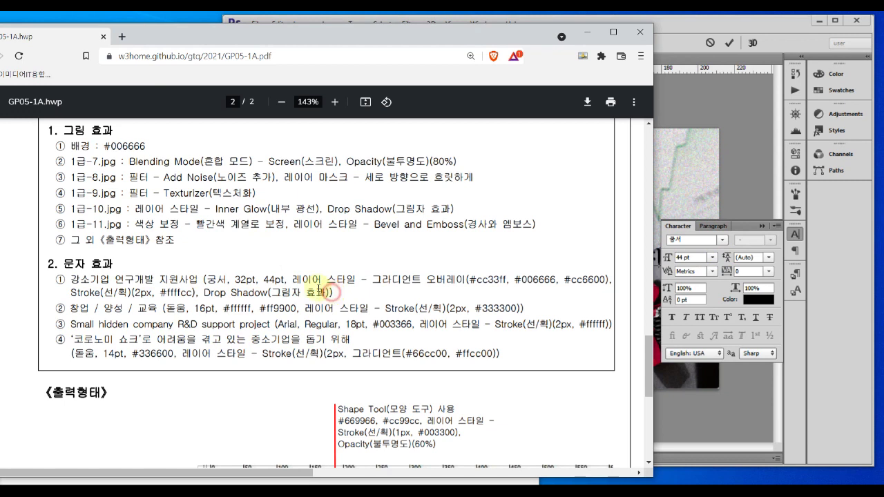
pyautogui.doubleClick(293, 279)
pyautogui.click(334, 291)
# Back in Photoshop, widen the Layers panel and open the layer style settings of the "강소기업 연구개발 지원사업" text layer.
pyautogui.click(805, 236)
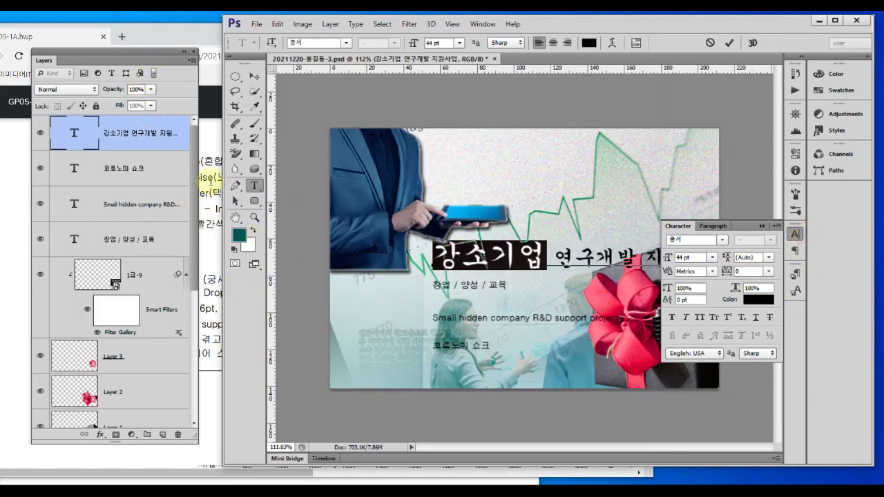
pyautogui.moveTo(198, 174); pyautogui.dragTo(273, 173)
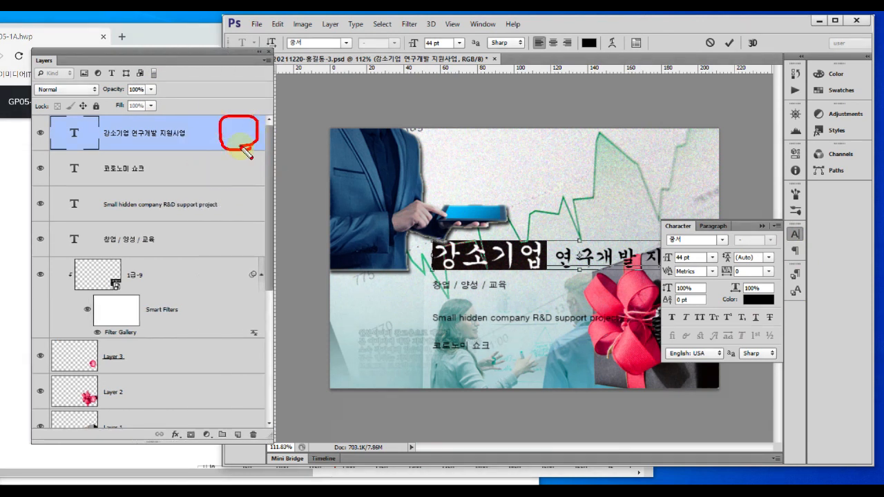
pyautogui.click(240, 133)
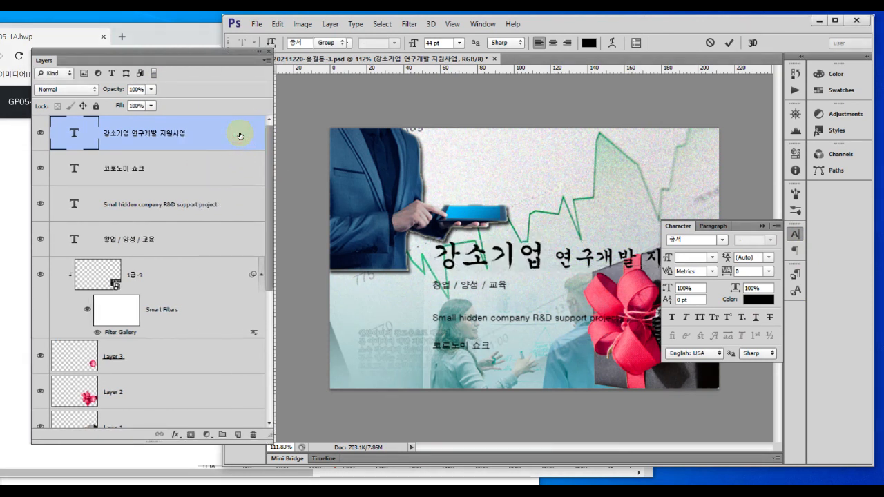
pyautogui.doubleClick(240, 135)
pyautogui.click(387, 280)
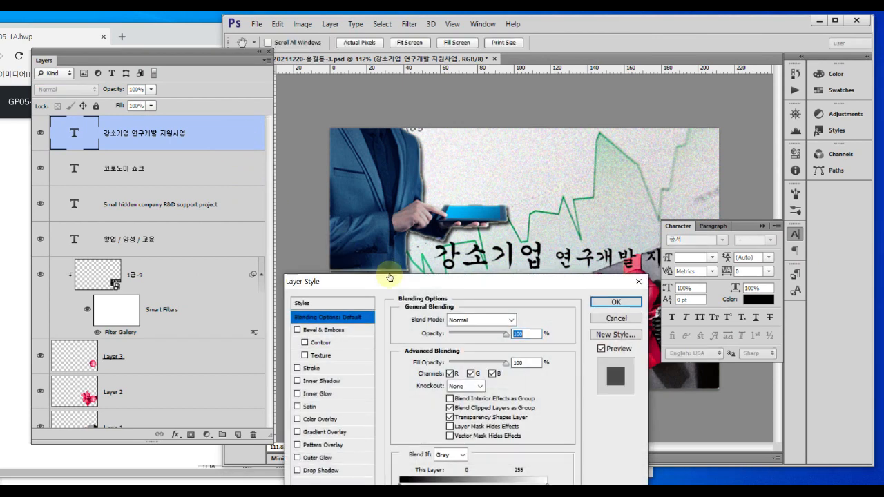
# Check the title's style conditions in the exam PDF and enable Gradient Overlay for the title layer in Photoshop.
pyautogui.click(19, 332)
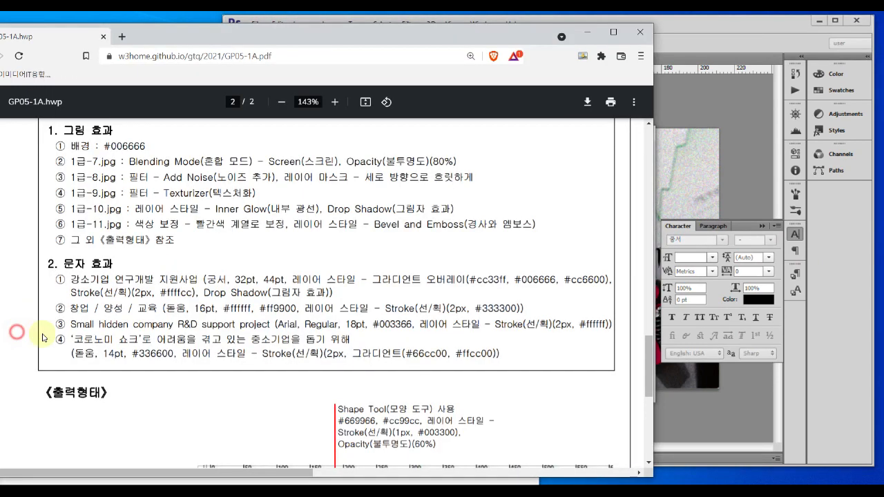
pyautogui.moveTo(372, 282); pyautogui.dragTo(456, 284)
pyautogui.press('Escape')
pyautogui.click(689, 184)
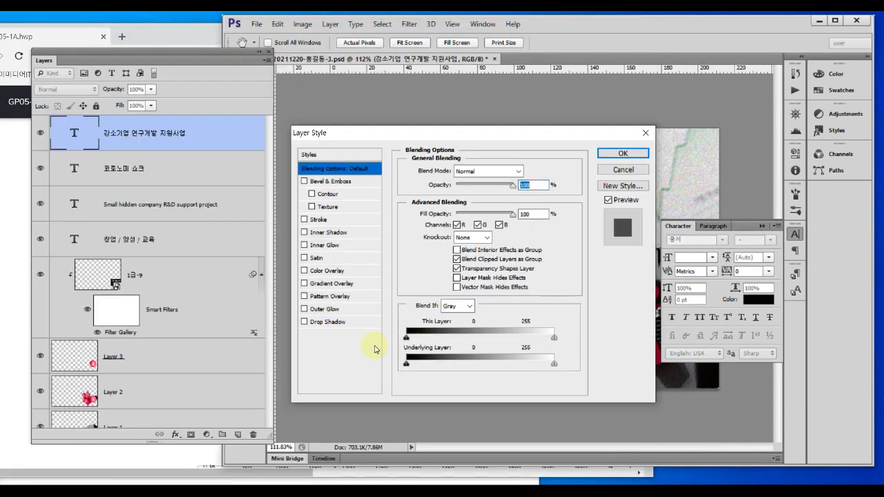
pyautogui.moveTo(309, 291); pyautogui.dragTo(337, 291)
pyautogui.press('Escape')
pyautogui.click(337, 284)
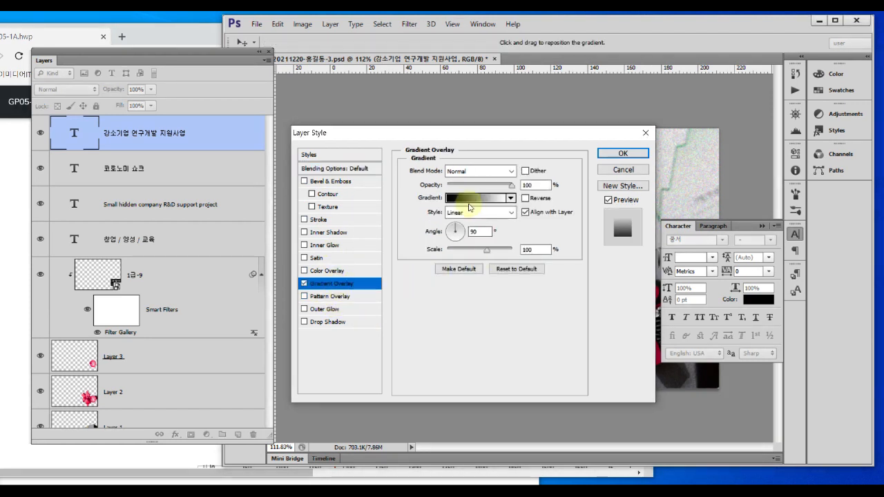
pyautogui.moveTo(420, 205); pyautogui.dragTo(485, 207)
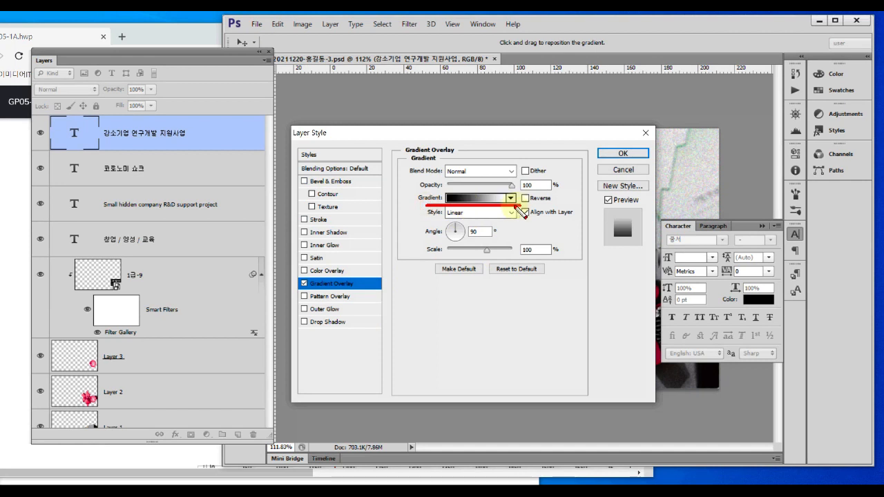
pyautogui.press('Escape')
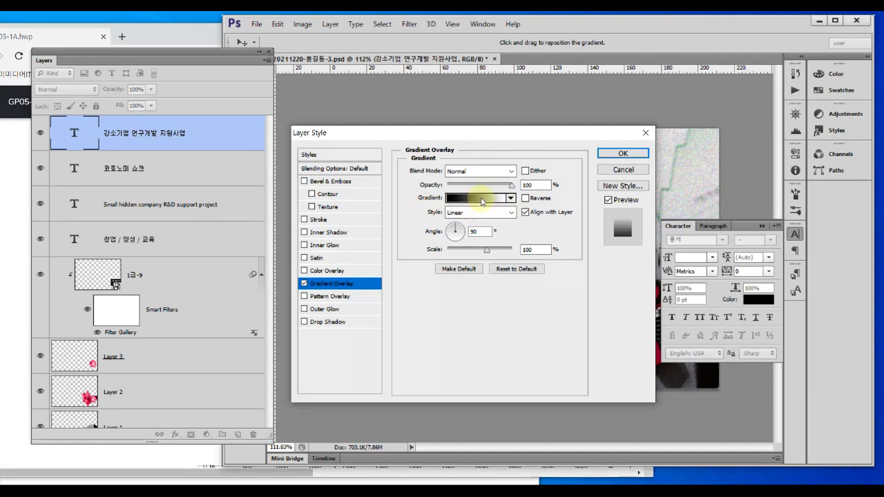
# Open the overlay gradient for editing, check its three colours in the exam PDF, and add a colour stop at 50%.
pyautogui.click(482, 201)
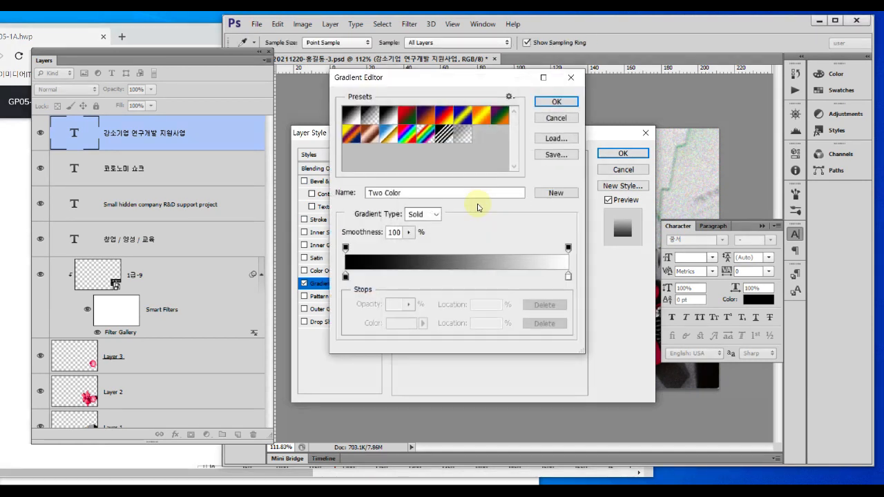
pyautogui.click(9, 300)
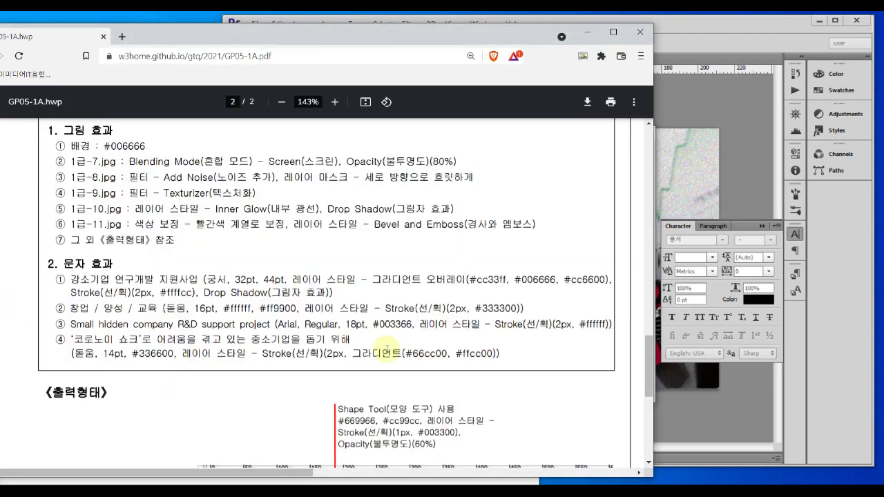
pyautogui.moveTo(471, 285); pyautogui.dragTo(590, 286)
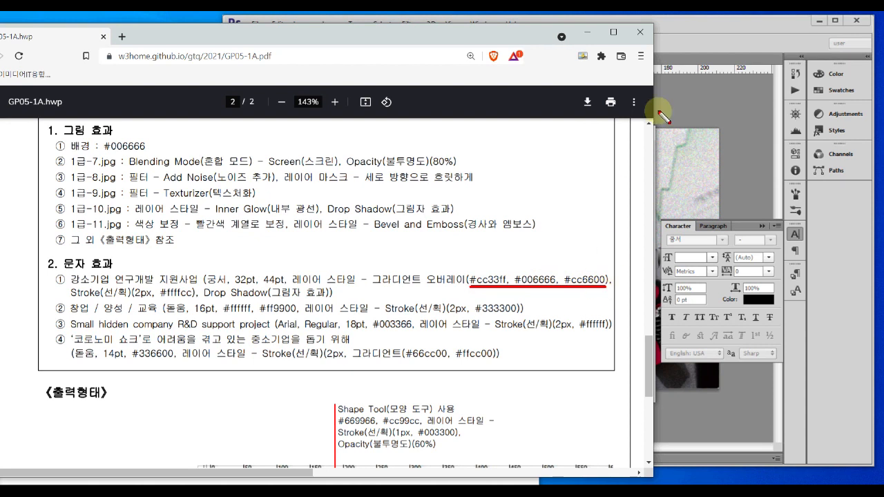
pyautogui.click(730, 43)
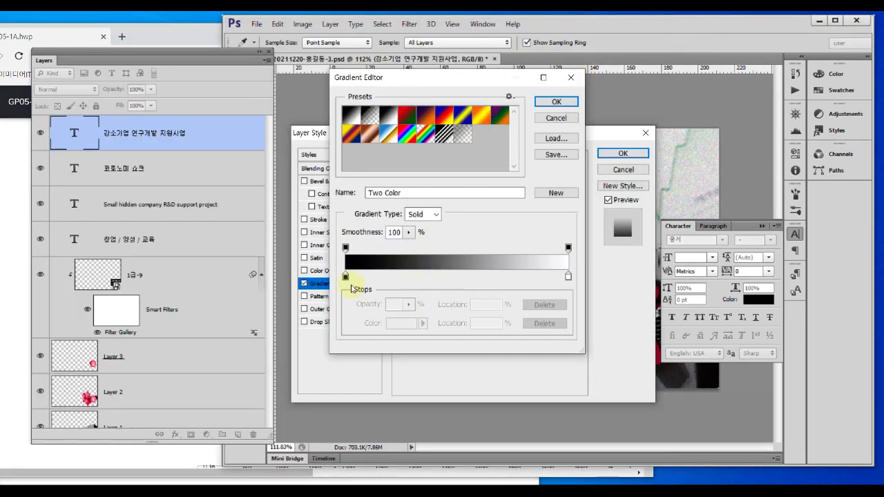
pyautogui.moveTo(355, 283); pyautogui.dragTo(358, 286)
pyautogui.moveTo(578, 268); pyautogui.dragTo(578, 287)
pyautogui.moveTo(460, 268); pyautogui.dragTo(461, 280)
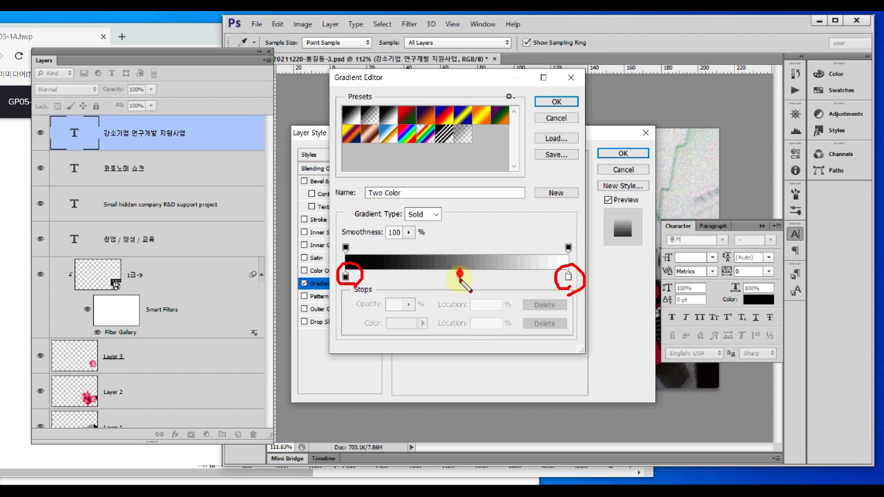
pyautogui.press('Escape')
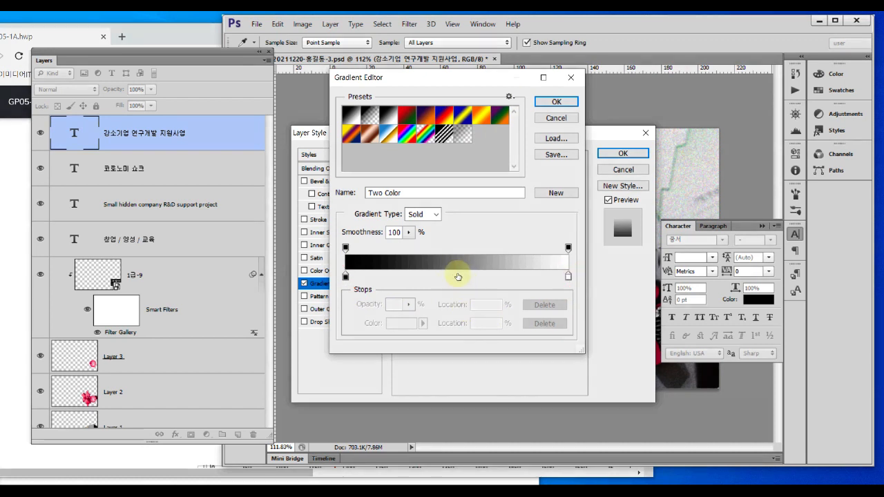
pyautogui.click(458, 276)
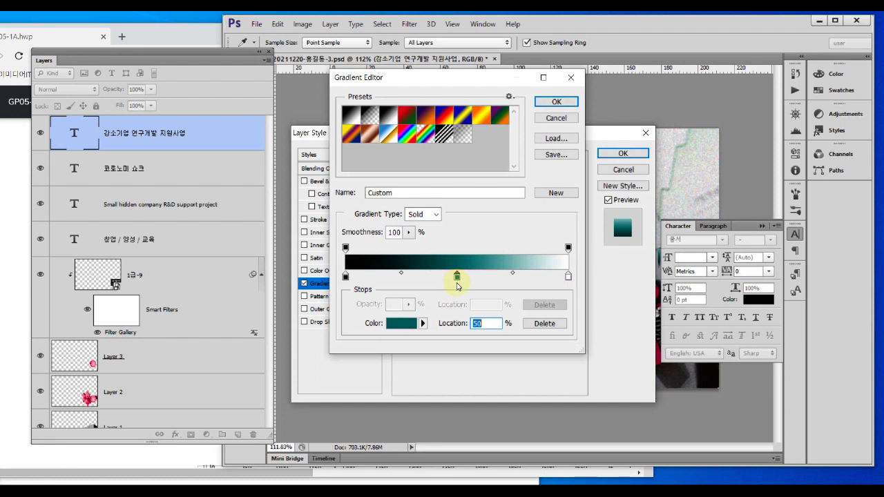
# Set the gradient's starting colour stop to #cc33ff, taking the value from the exam PDF.
pyautogui.click(118, 469)
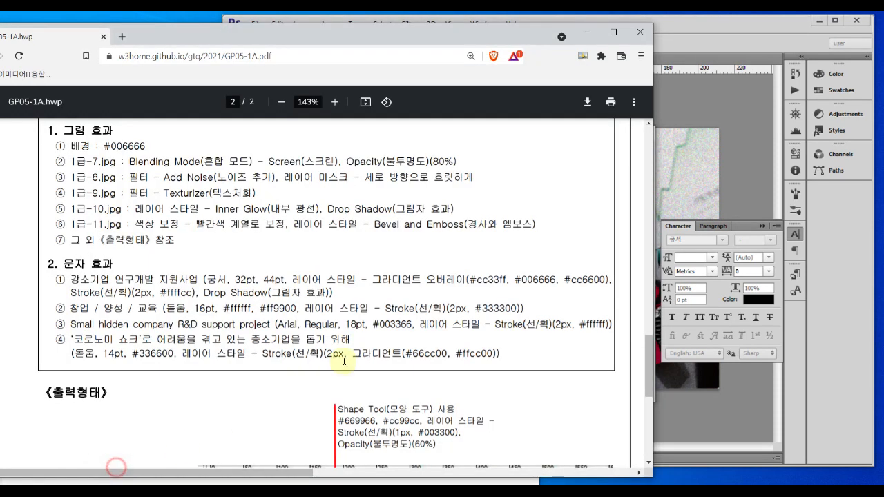
pyautogui.moveTo(472, 289); pyautogui.dragTo(525, 288)
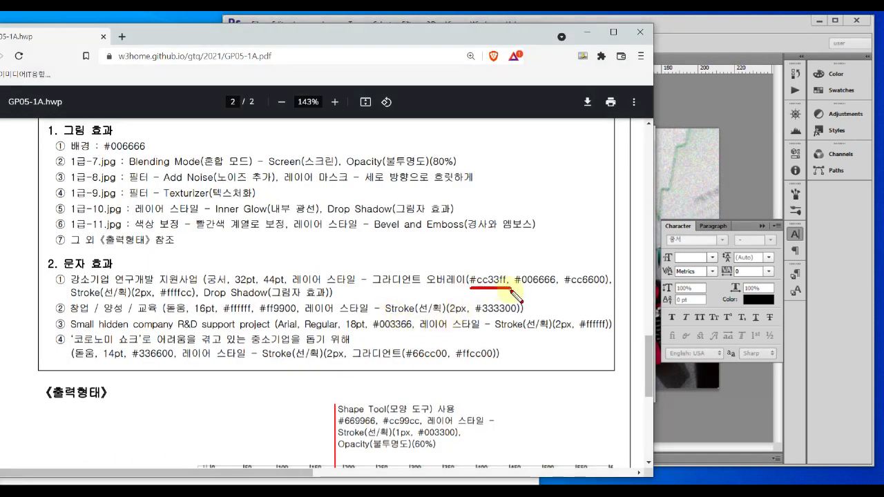
pyautogui.hotkey('alt', 'Tab')
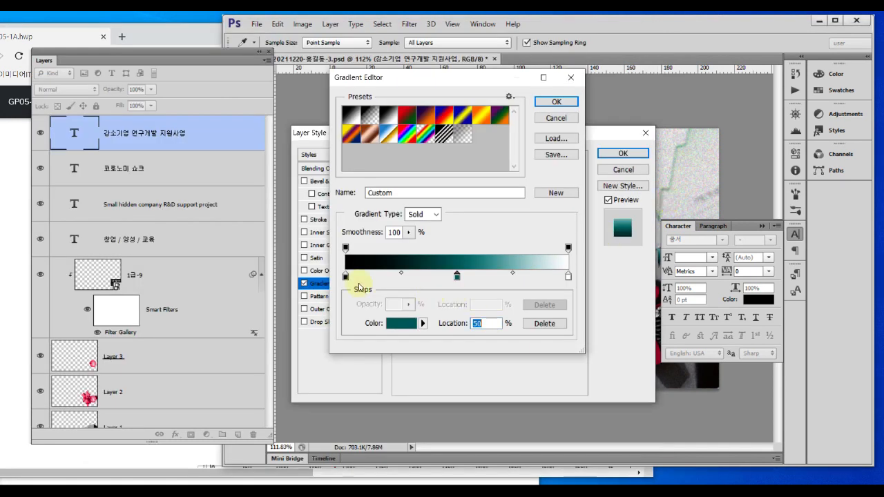
pyautogui.click(346, 277)
pyautogui.doubleClick(346, 277)
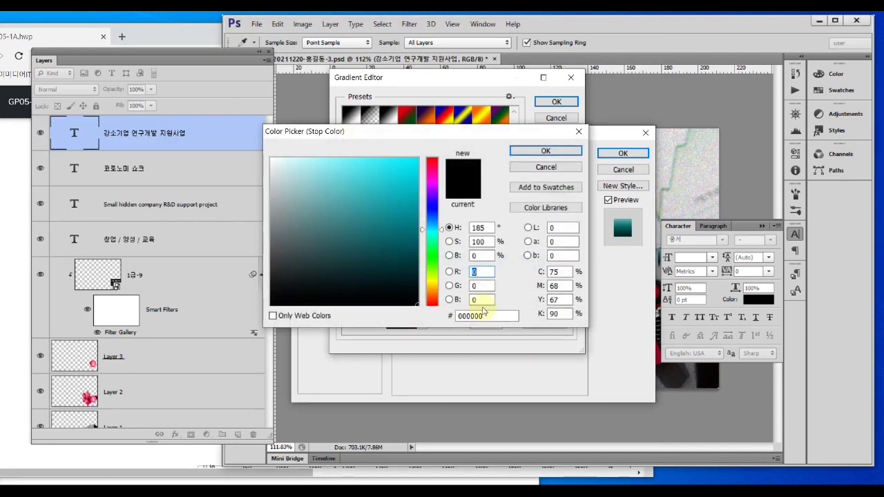
pyautogui.doubleClick(484, 316)
pyautogui.press('BackSpace')
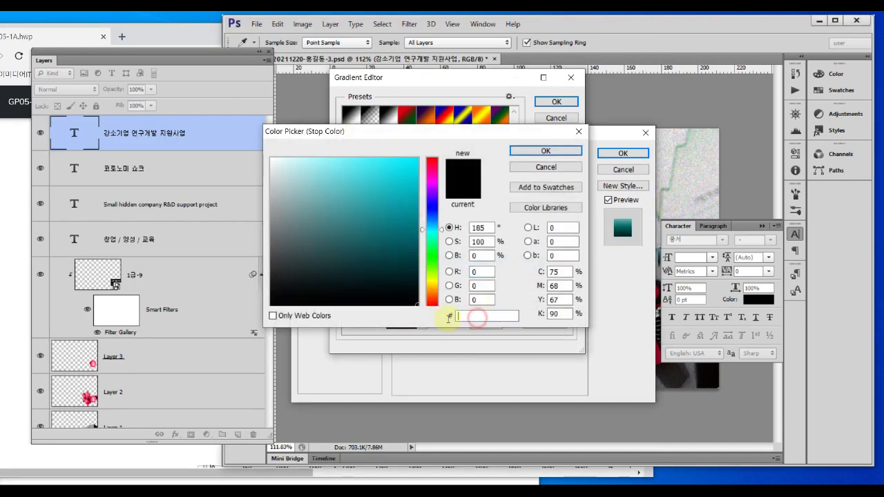
pyautogui.write('cc')
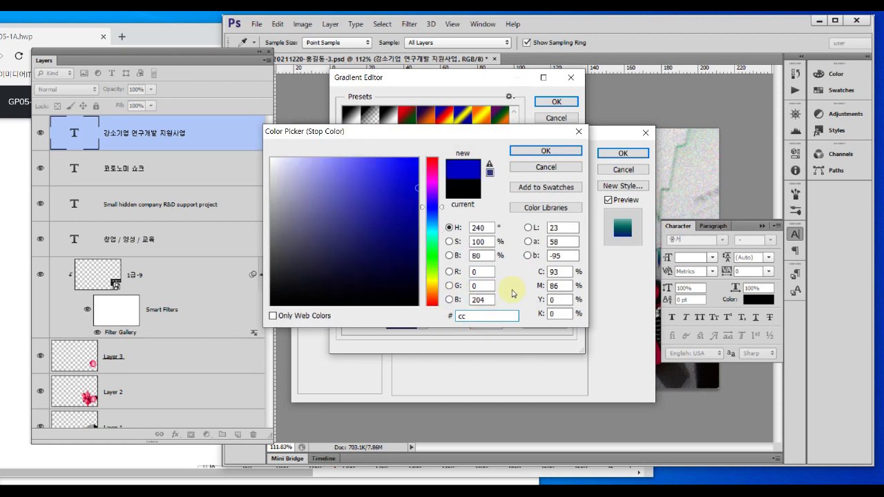
pyautogui.write('33ff')
pyautogui.click(536, 151)
# Copy the second gradient colour from the exam PDF and set the gradient's middle colour stop to #006666.
pyautogui.click(6, 304)
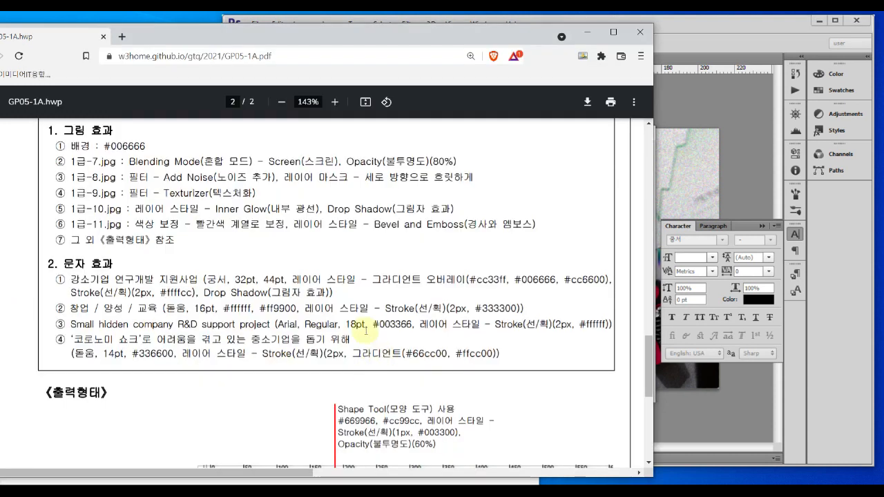
pyautogui.doubleClick(530, 280)
pyautogui.hotkey('ctrl', 'c')
pyautogui.click(683, 202)
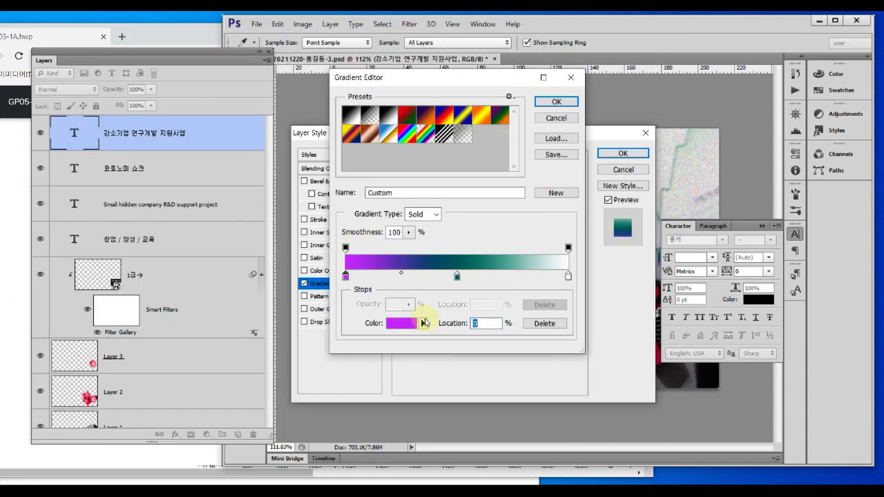
pyautogui.click(457, 277)
pyautogui.doubleClick(457, 277)
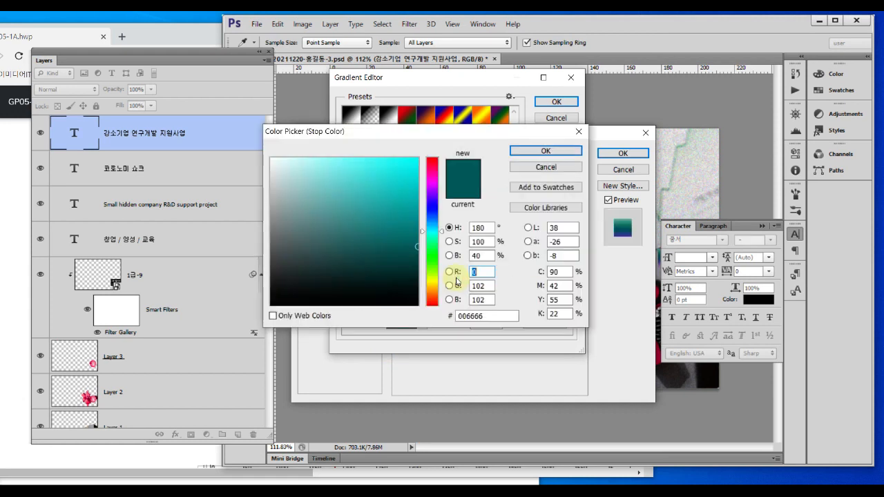
pyautogui.moveTo(494, 316); pyautogui.dragTo(432, 316)
pyautogui.hotkey('ctrl', 'v')
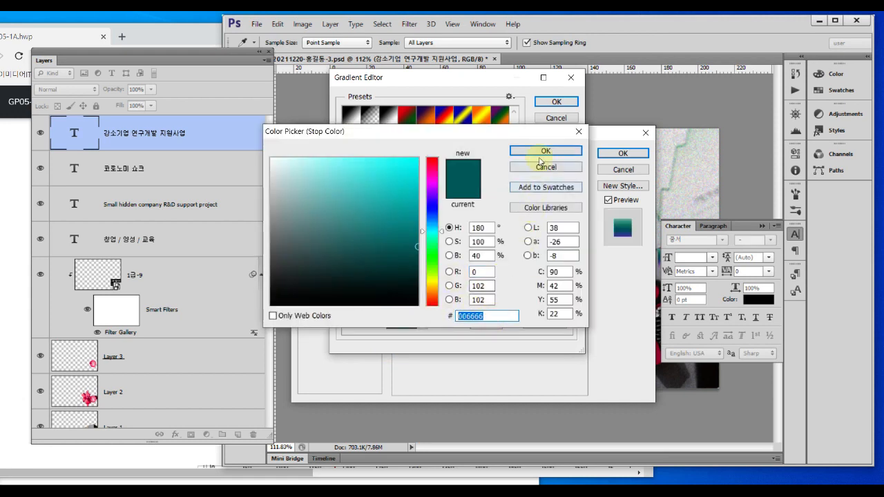
pyautogui.click(546, 150)
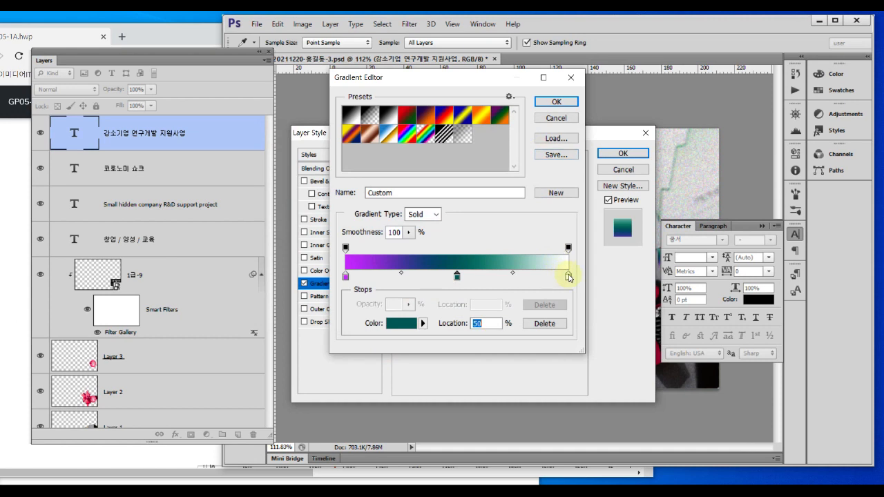
# Set the gradient's end colour stop to #cc6600, taking the value from the exam PDF.
pyautogui.doubleClick(569, 277)
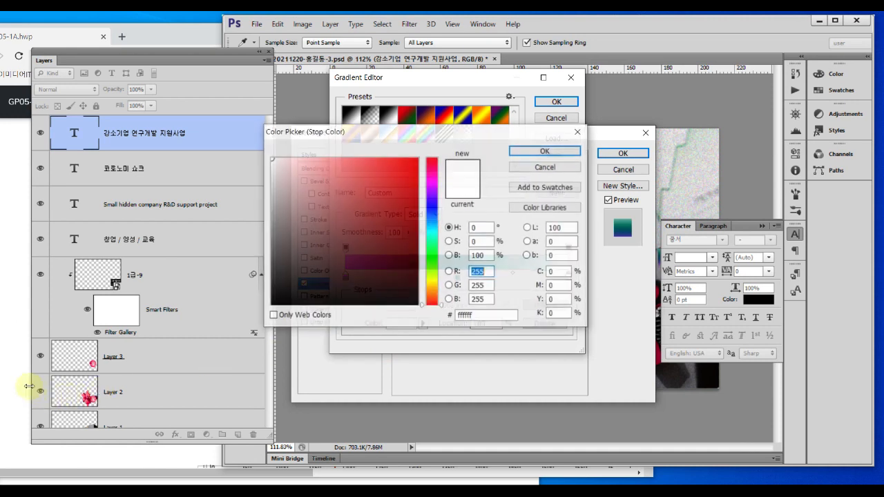
pyautogui.click(20, 387)
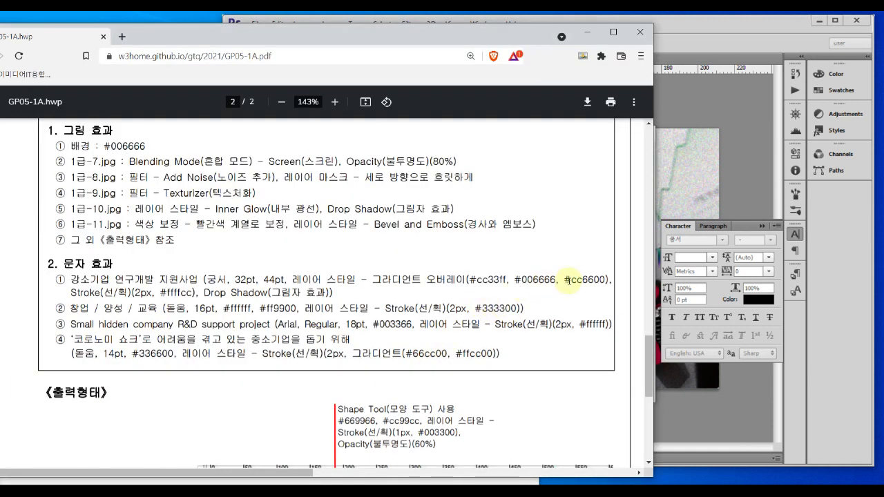
pyautogui.moveTo(572, 279); pyautogui.dragTo(608, 279)
pyautogui.click(672, 201)
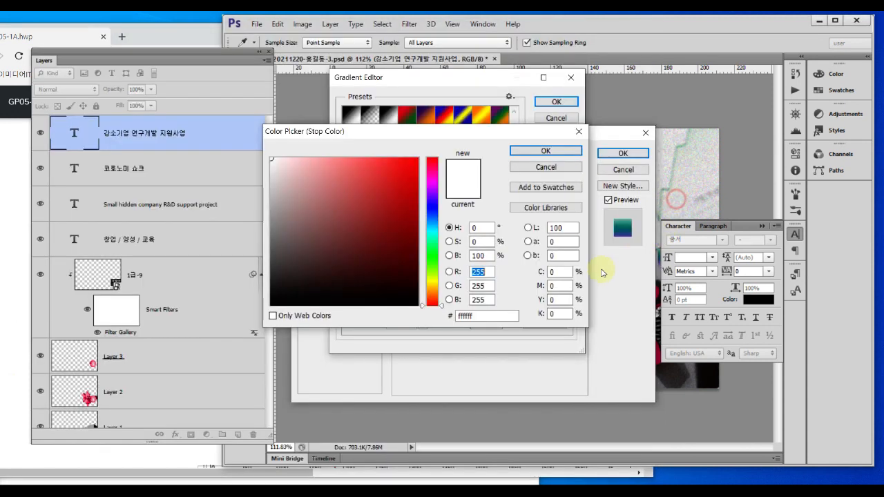
pyautogui.doubleClick(488, 317)
pyautogui.write('cc')
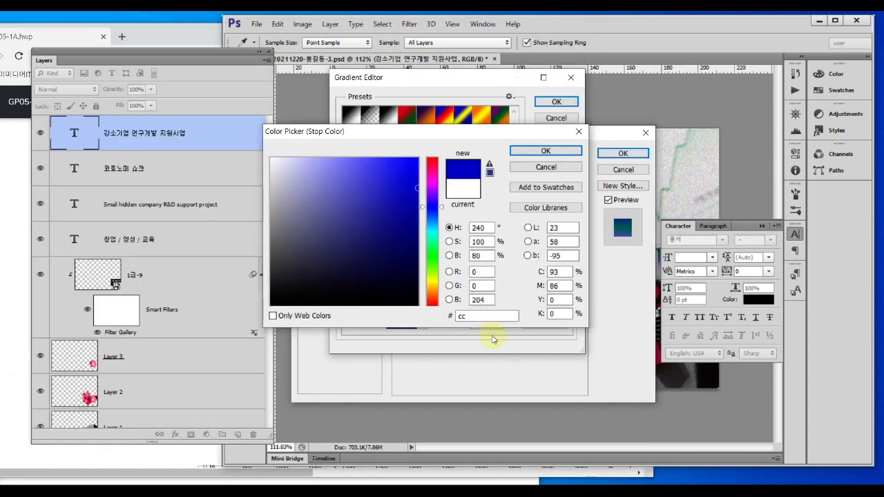
pyautogui.write('6600')
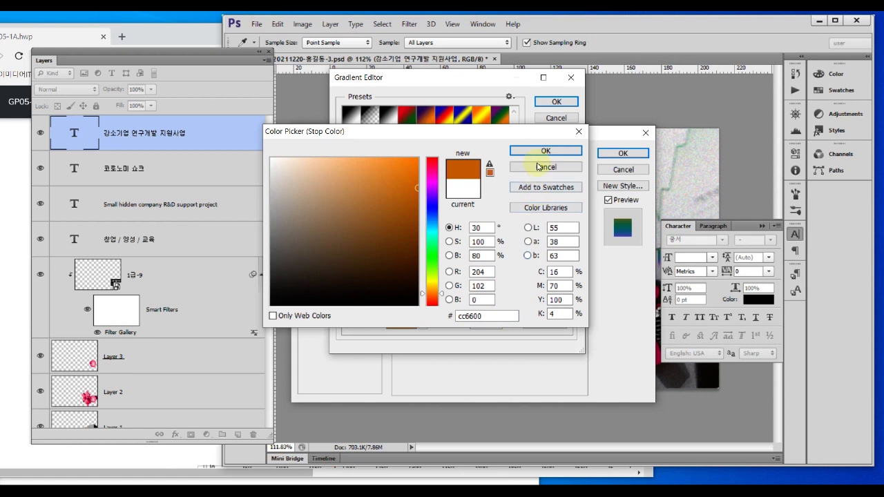
pyautogui.click(544, 151)
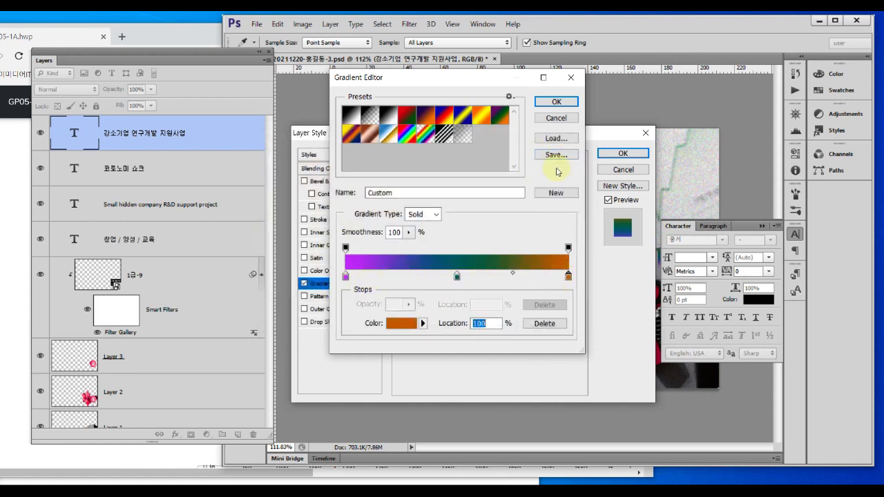
# Confirm the edited gradient, check the stroke settings in the exam PDF, and add a 2 px Stroke effect to the title text.
pyautogui.click(557, 102)
pyautogui.click(13, 293)
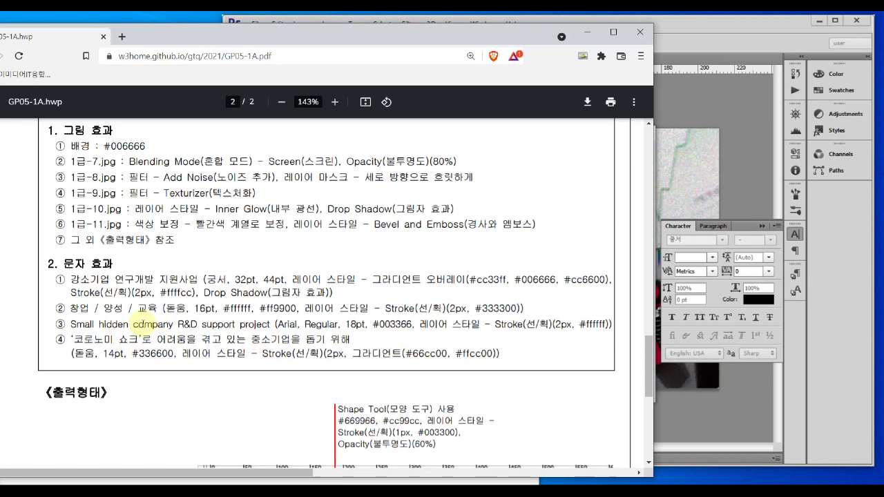
pyautogui.moveTo(72, 292); pyautogui.dragTo(195, 297)
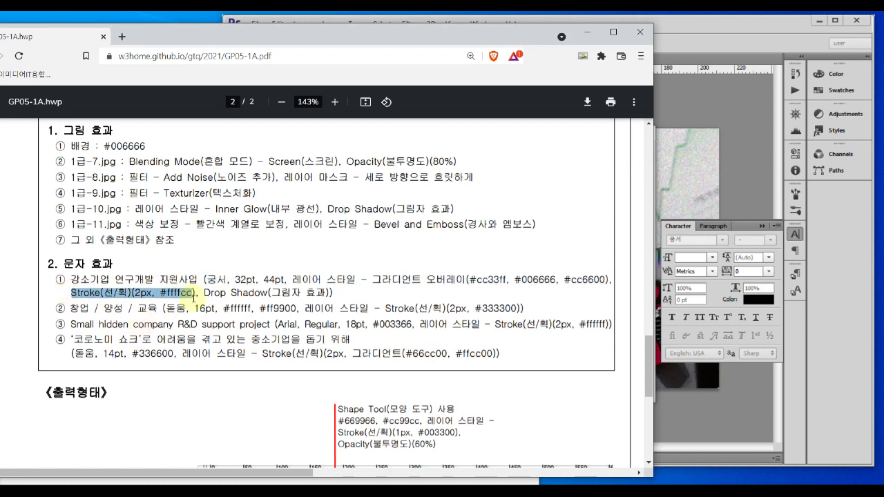
pyautogui.moveTo(133, 293); pyautogui.dragTo(197, 293)
pyautogui.click(722, 193)
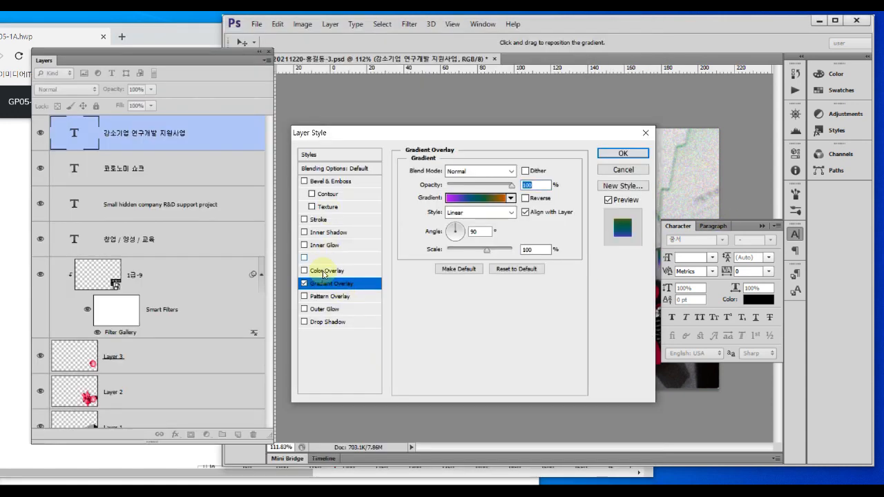
pyautogui.click(322, 220)
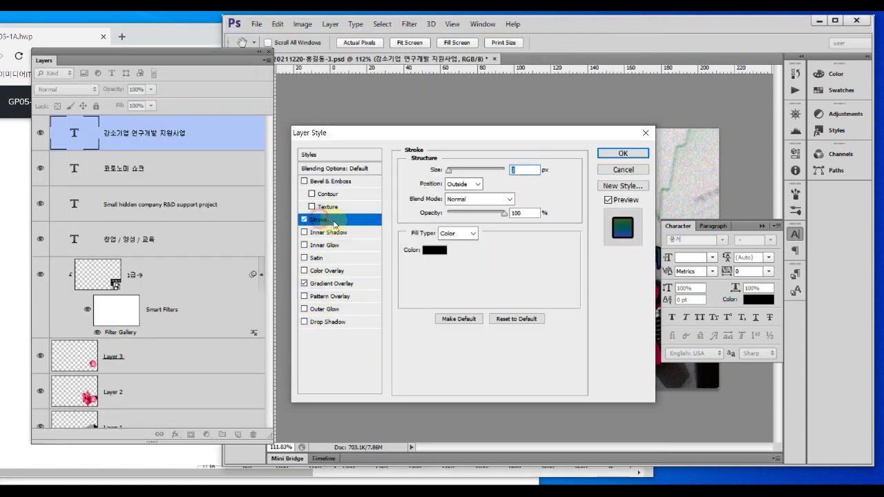
pyautogui.click(9, 345)
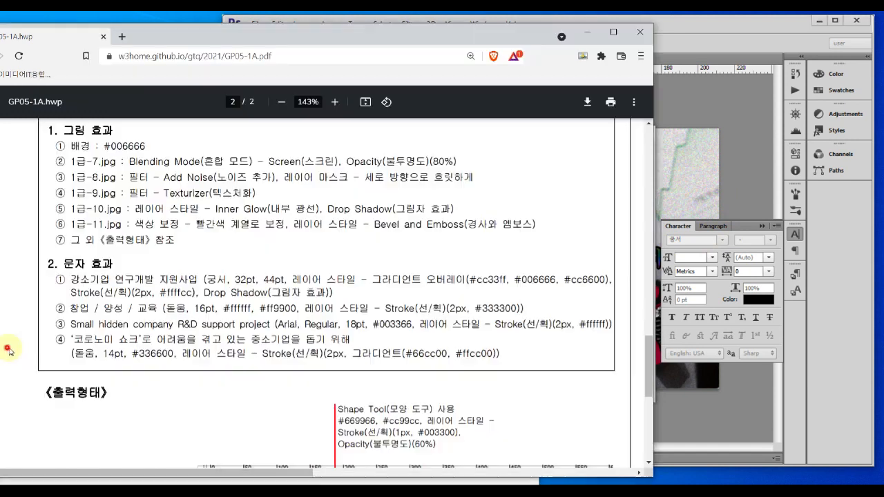
pyautogui.click(716, 176)
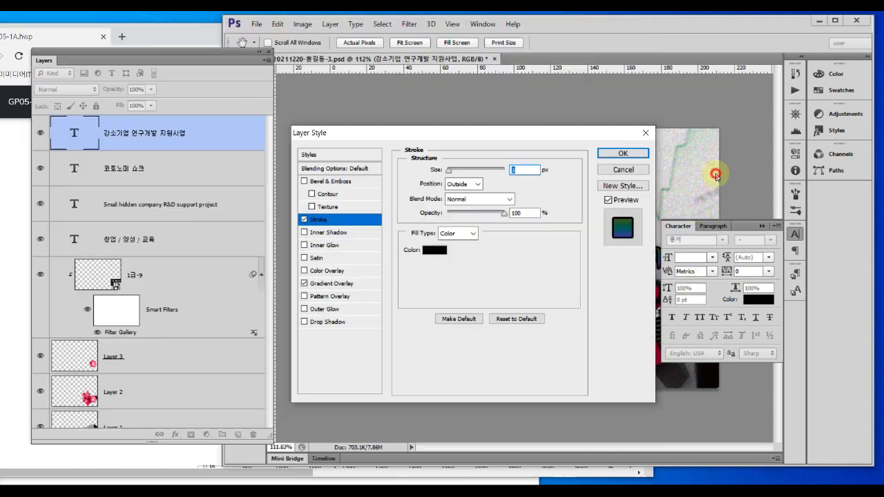
pyautogui.click(517, 173)
pyautogui.write('2')
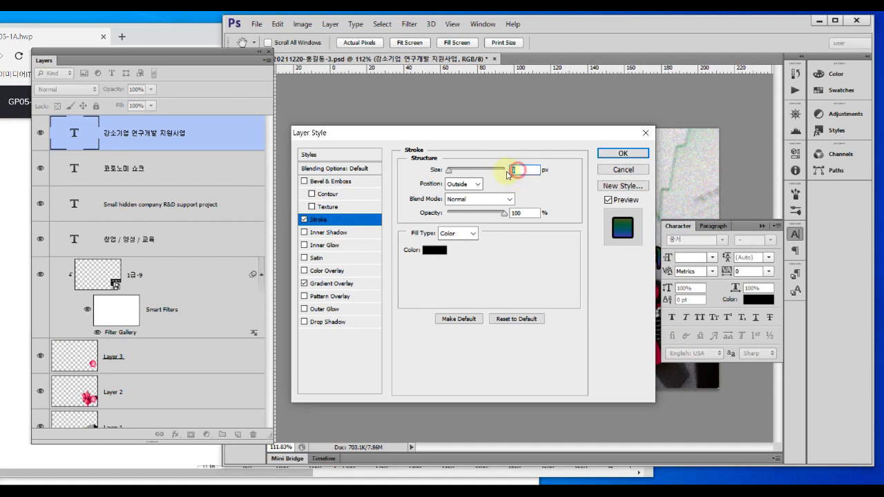
# Set the title's stroke colour to #ffffcc, taking the value from the exam PDF.
pyautogui.click(440, 257)
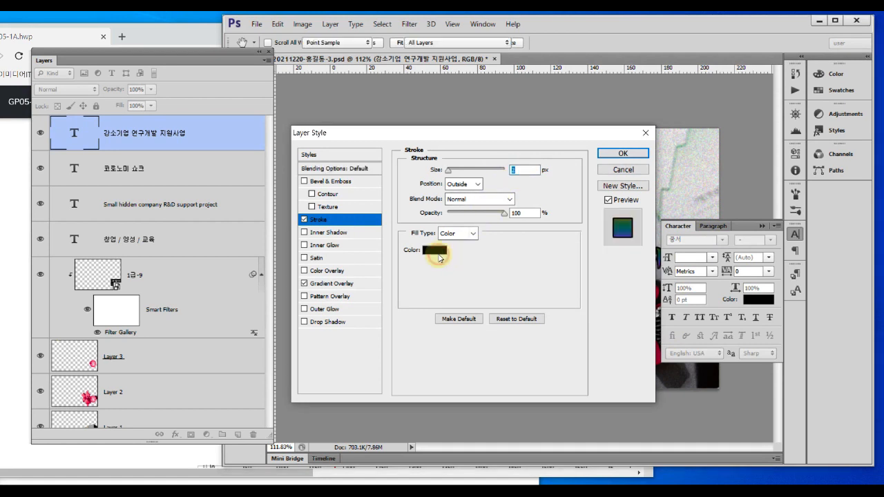
pyautogui.click(489, 316)
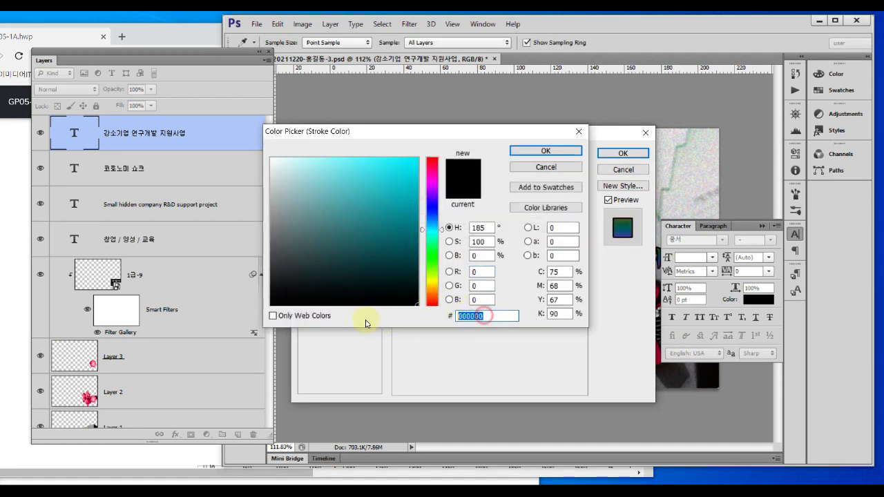
pyautogui.click(6, 304)
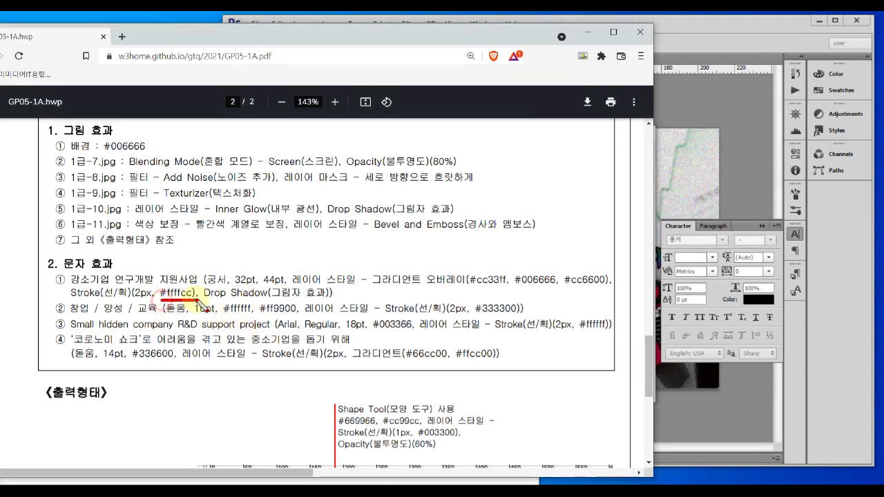
pyautogui.click(693, 201)
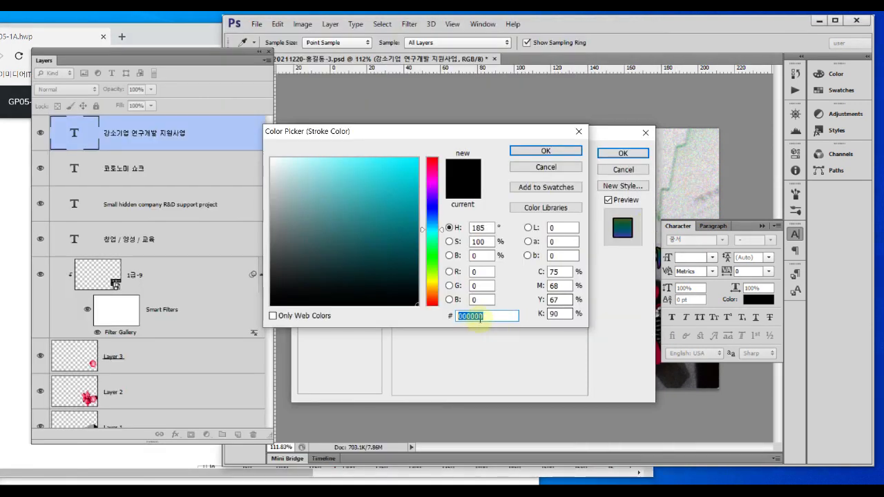
pyautogui.write('ffffcc')
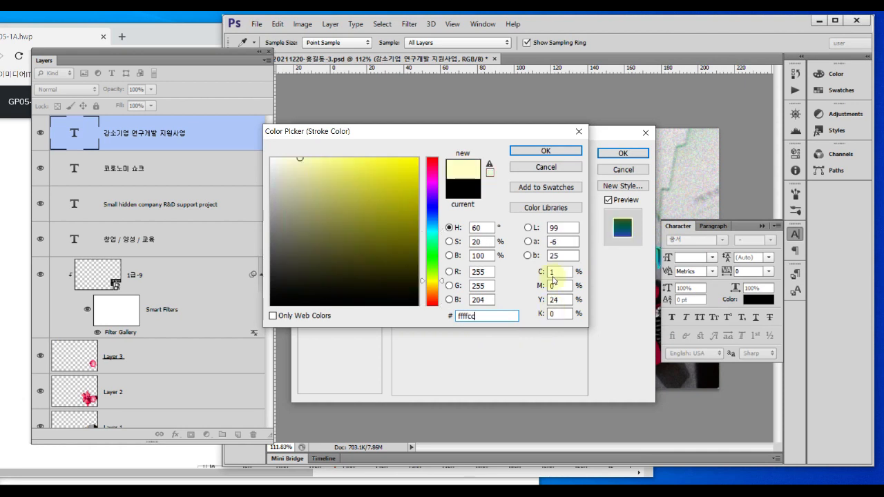
pyautogui.click(543, 151)
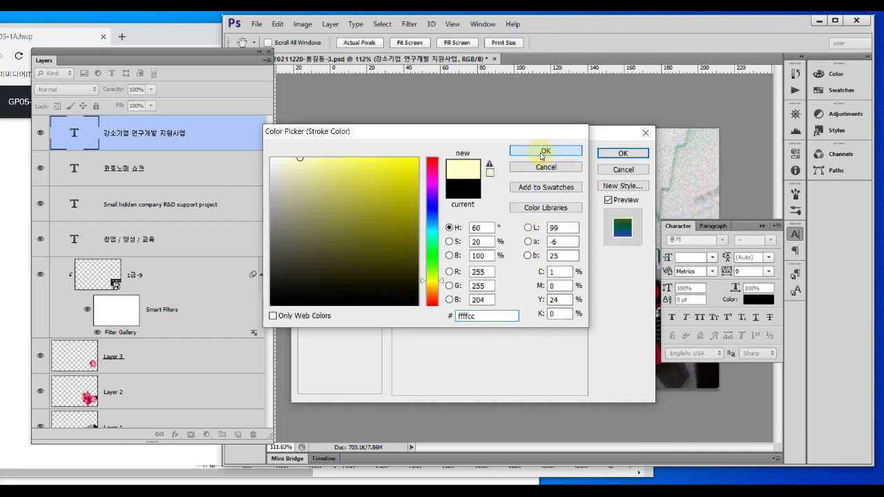
# Check the title's remaining effect in the exam PDF, add a Drop Shadow with its default settings, and apply the layer style.
pyautogui.click(20, 302)
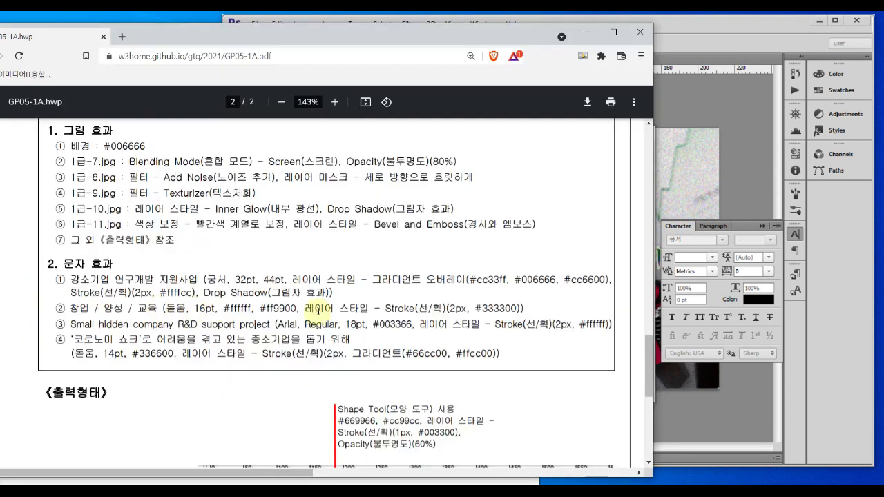
pyautogui.moveTo(204, 301); pyautogui.dragTo(332, 301)
pyautogui.press('Escape')
pyautogui.click(687, 182)
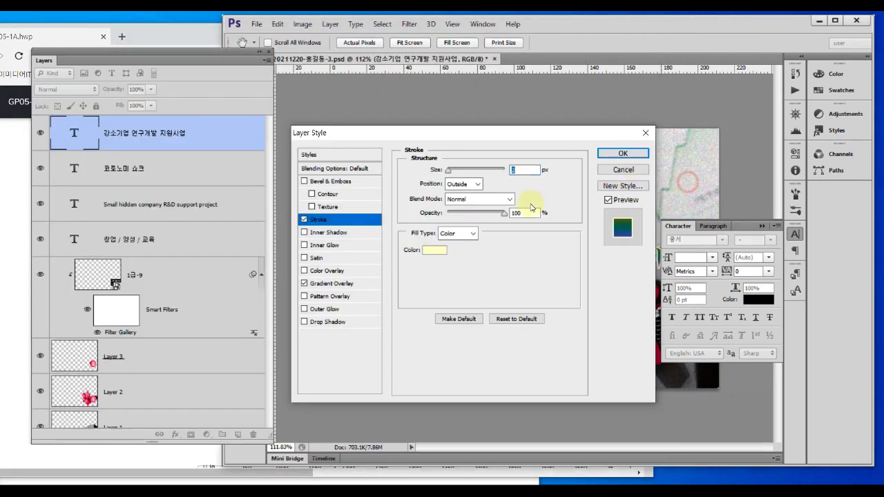
pyautogui.click(328, 325)
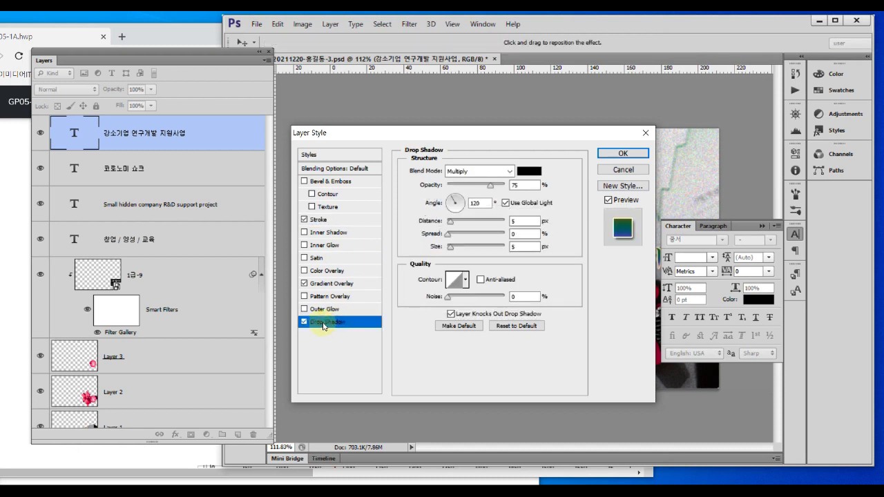
pyautogui.press('Return')
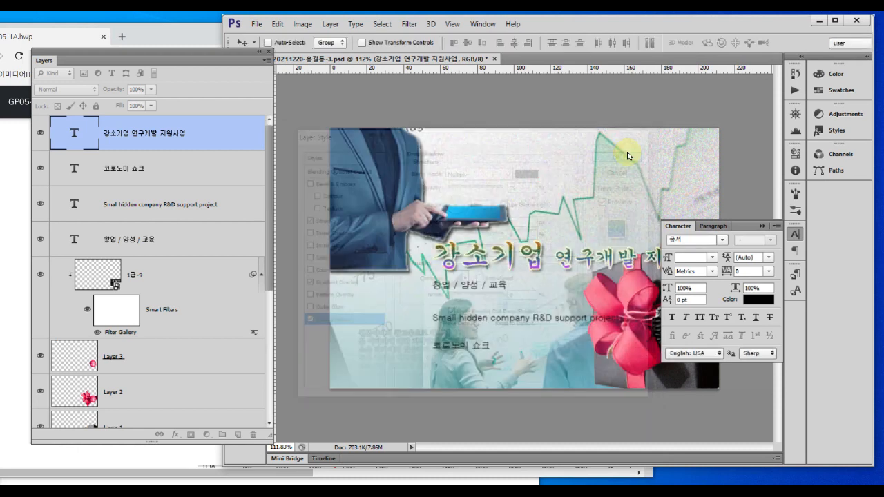
# Move the title text up just above the tablet, and compare its placement with the exam PDF's sample output.
pyautogui.moveTo(586, 264); pyautogui.dragTo(493, 201)
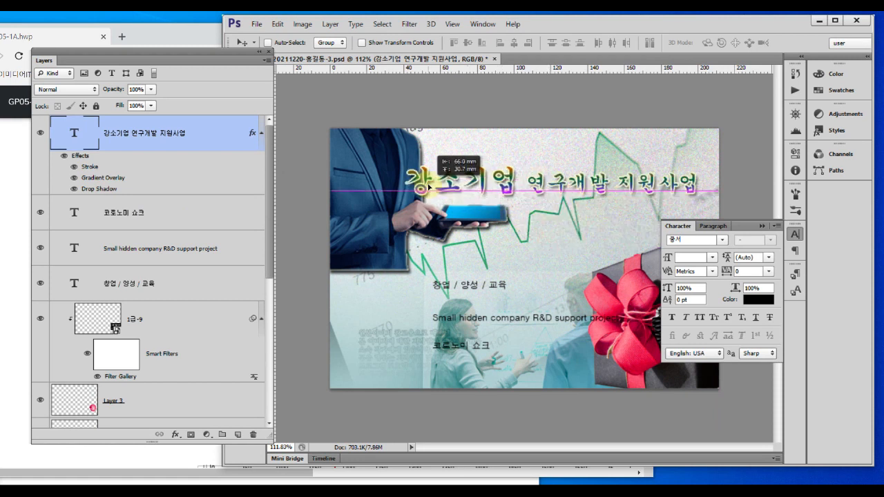
pyautogui.click(16, 297)
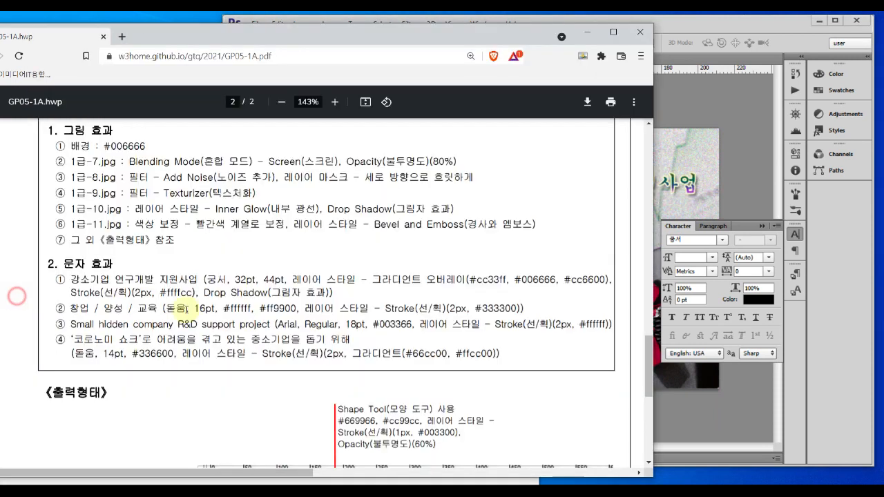
pyautogui.scroll(-3, 518, 341)
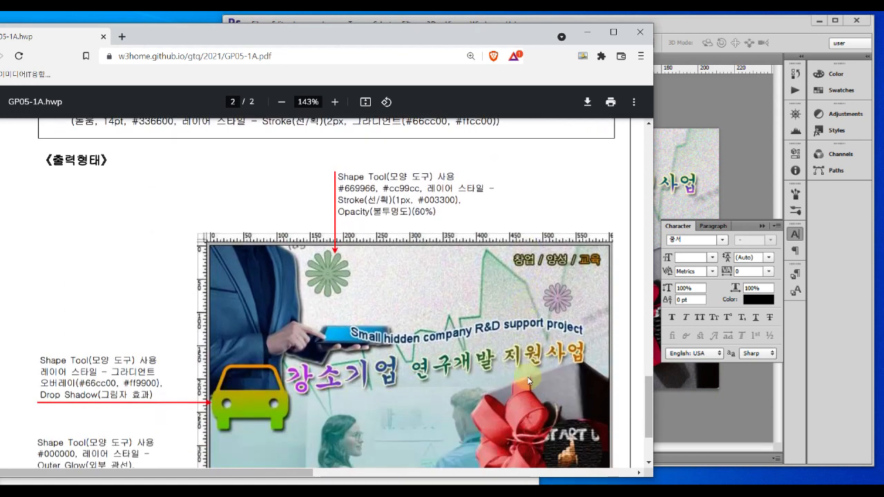
pyautogui.click(696, 201)
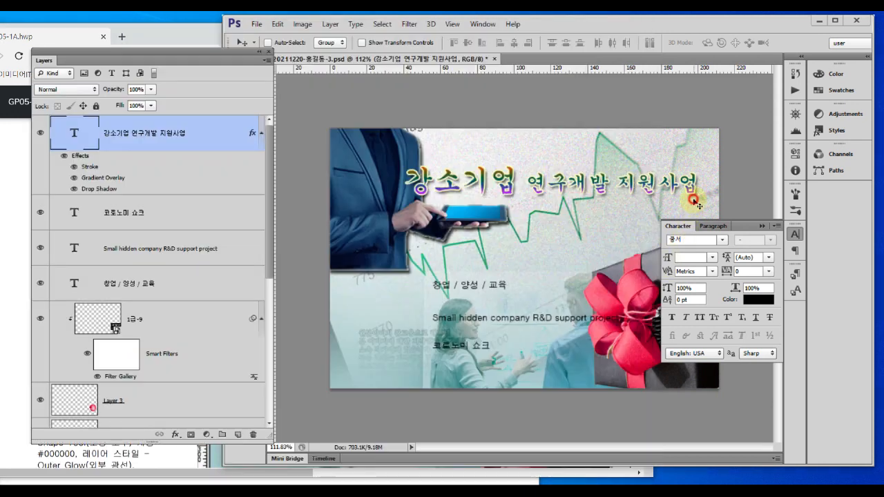
# Compare the colour and position of the title's two ends in the exam PDF's sample output with the poster's title.
pyautogui.click(163, 463)
pyautogui.hotkey('ctrl', '2')
pyautogui.moveTo(335, 396)
pyautogui.mouseDown()
pyautogui.moveTo(280, 379)
pyautogui.moveTo(307, 392)
pyautogui.mouseUp()
pyautogui.moveTo(570, 360)
pyautogui.mouseDown()
pyautogui.moveTo(593, 367)
pyautogui.moveTo(597, 324)
pyautogui.moveTo(575, 366)
pyautogui.mouseUp()
pyautogui.press('Escape')
pyautogui.click(706, 192)
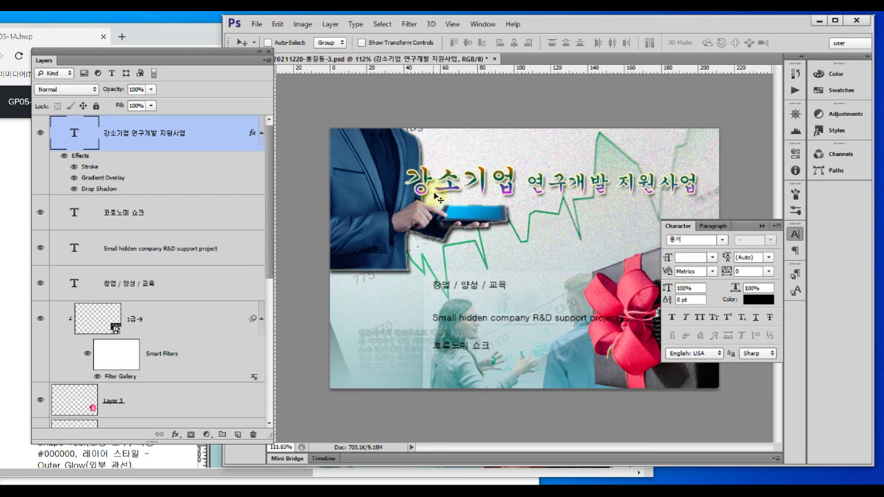
pyautogui.click(4, 402)
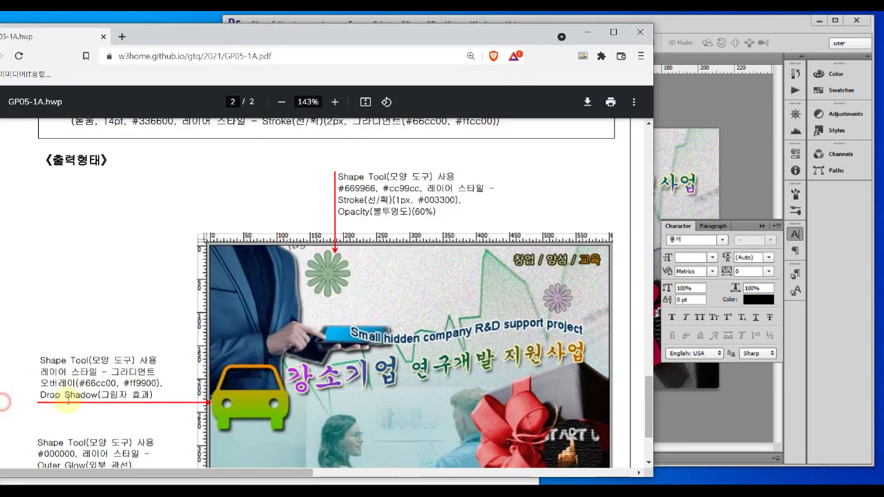
# Set the gradient overlay angle to 0° on the "강소기업 연구개발 지원사업" title text.
pyautogui.click(710, 185)
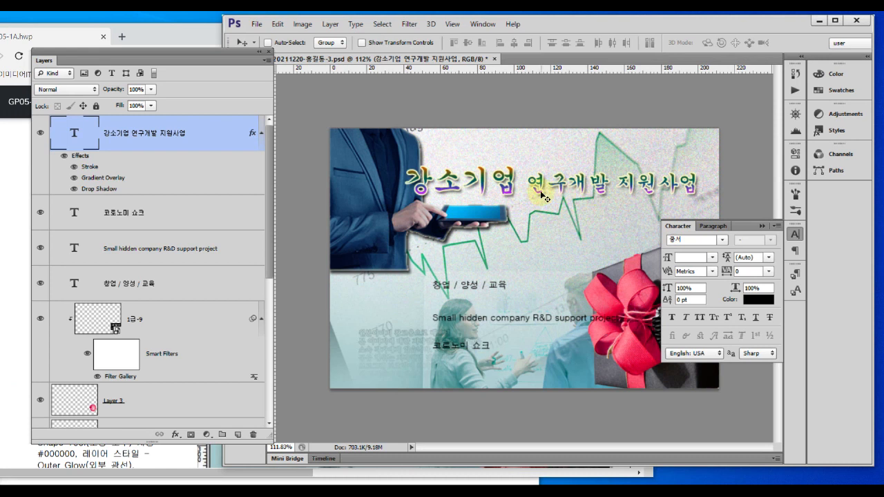
pyautogui.moveTo(264, 131)
pyautogui.mouseDown()
pyautogui.moveTo(242, 136)
pyautogui.moveTo(260, 123)
pyautogui.moveTo(257, 156)
pyautogui.mouseUp()
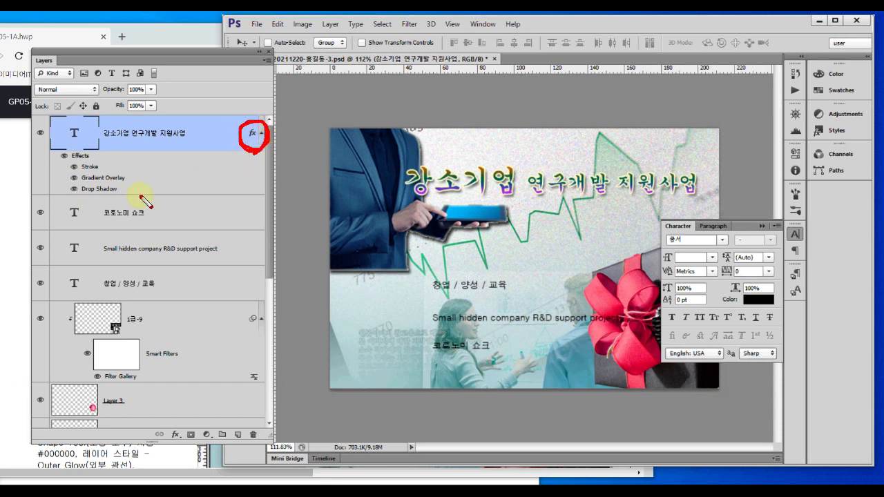
pyautogui.moveTo(81, 187); pyautogui.dragTo(130, 185)
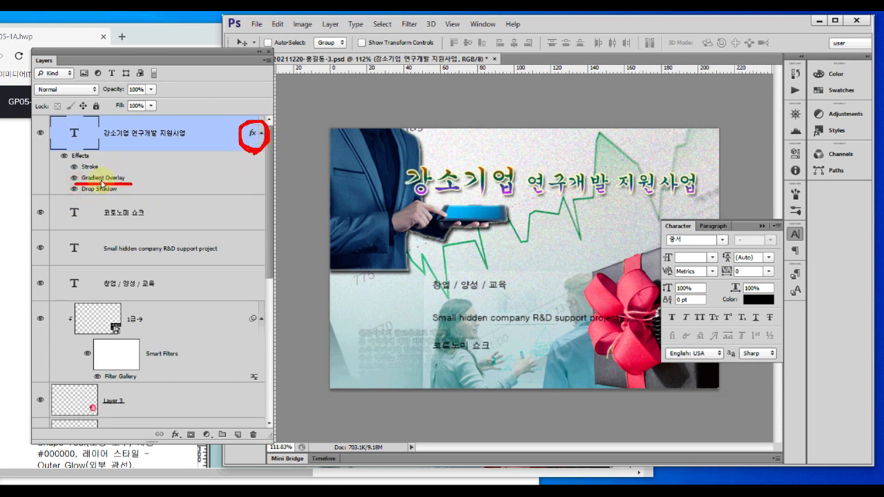
pyautogui.press('Escape')
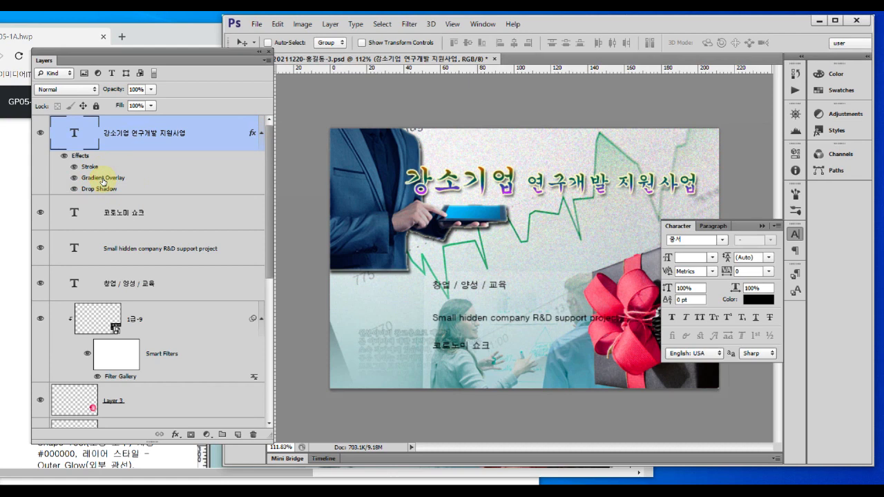
pyautogui.doubleClick(102, 182)
pyautogui.moveTo(378, 138); pyautogui.dragTo(204, 203)
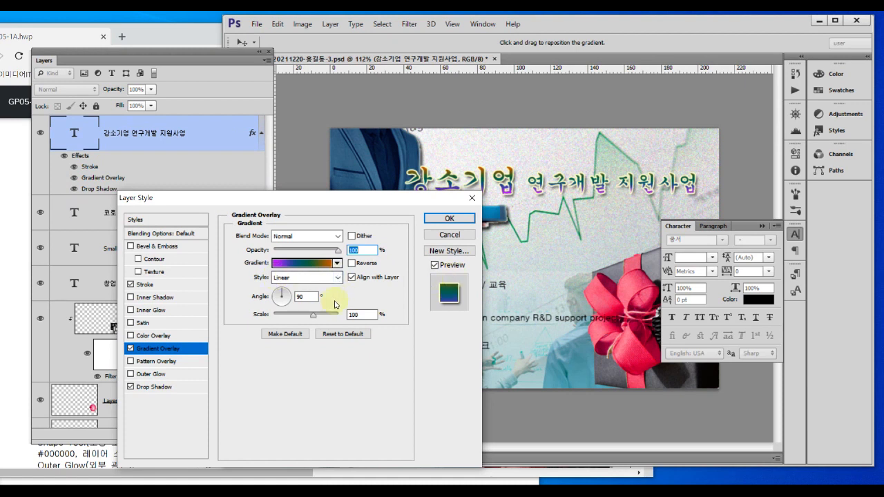
pyautogui.doubleClick(305, 297)
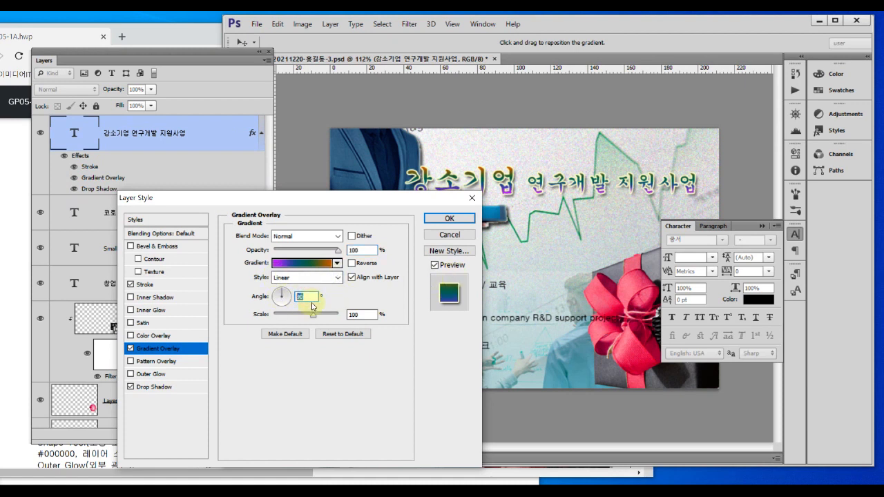
pyautogui.write('0')
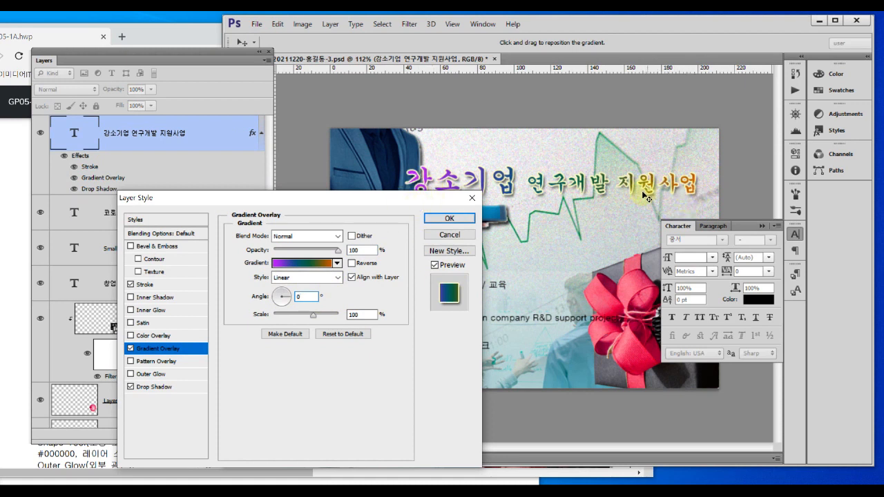
pyautogui.click(450, 219)
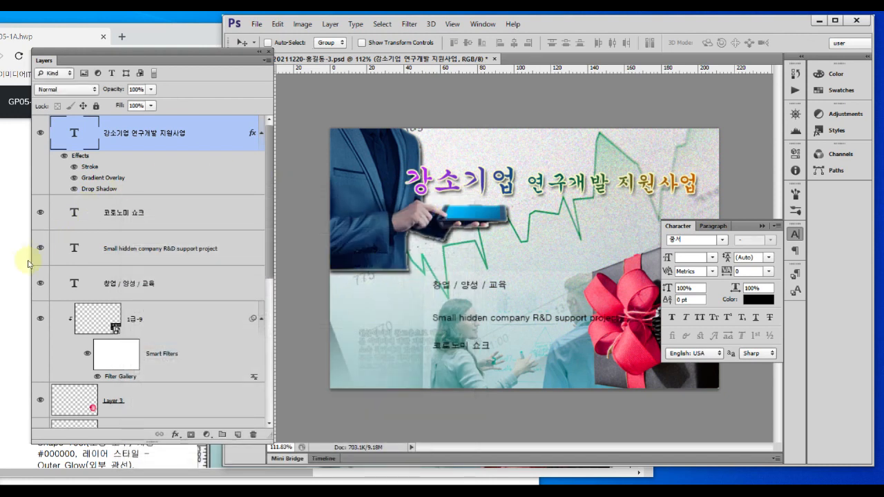
# Warp the "강소기업 연구개발 지원사업" title with the horizontal Rise style at +50% bend, matching the reference output.
pyautogui.click(21, 263)
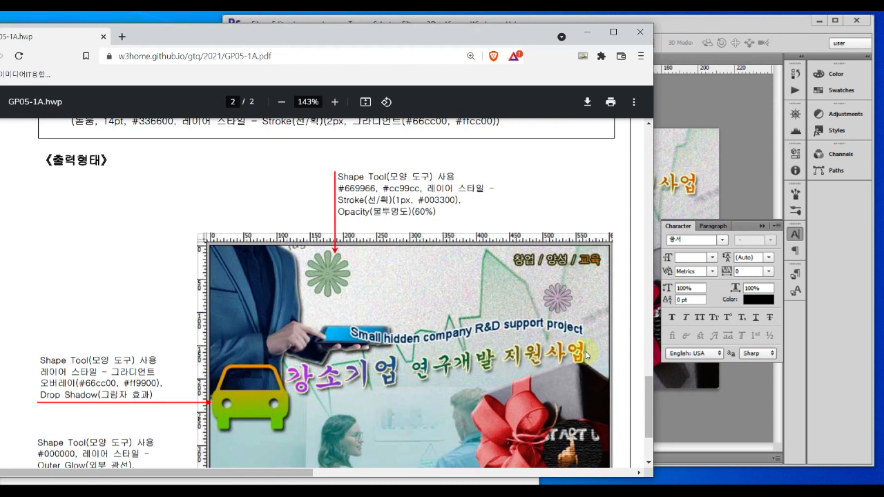
pyautogui.click(679, 154)
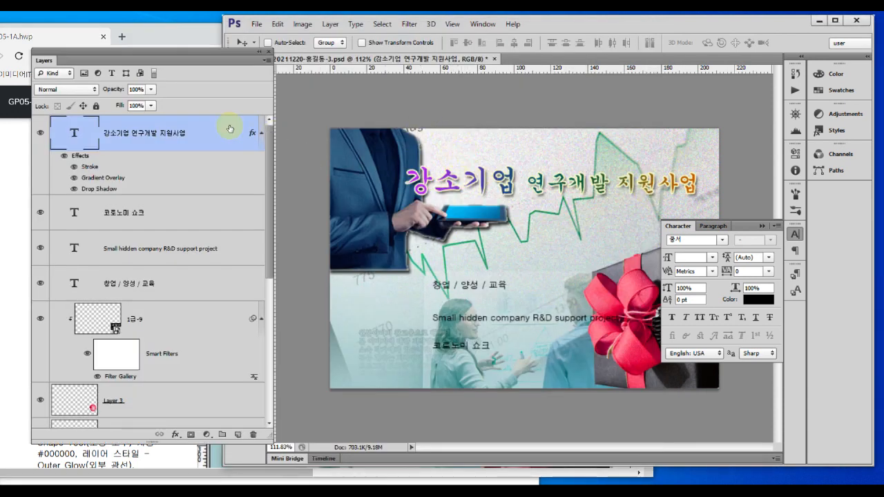
pyautogui.doubleClick(76, 133)
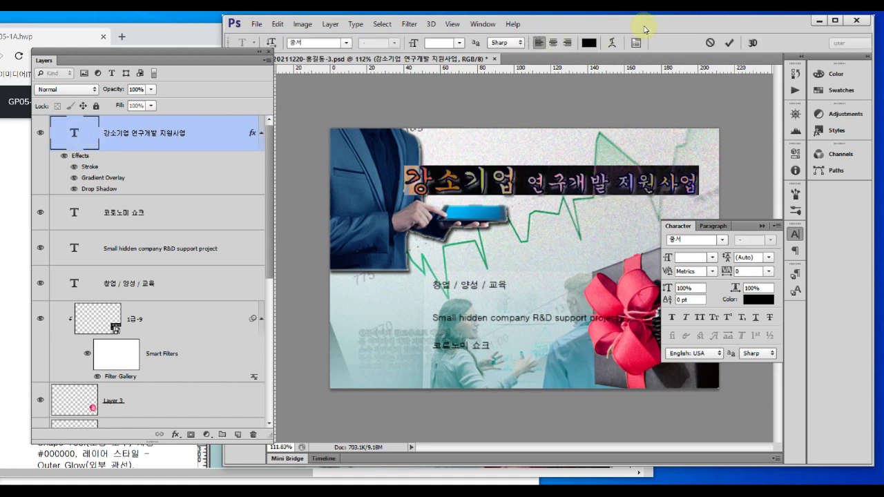
pyautogui.moveTo(620, 57)
pyautogui.mouseDown()
pyautogui.moveTo(599, 51)
pyautogui.moveTo(616, 56)
pyautogui.moveTo(626, 44)
pyautogui.moveTo(622, 57)
pyautogui.mouseUp()
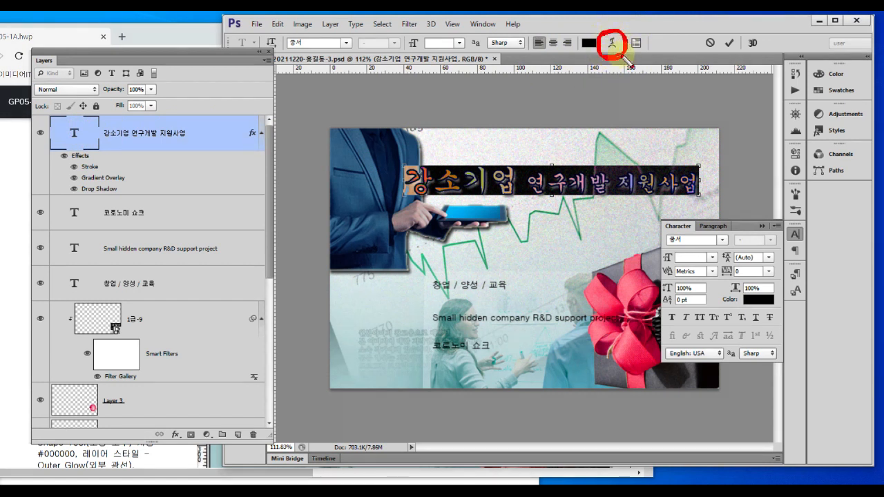
pyautogui.moveTo(279, 51); pyautogui.dragTo(655, 51)
pyautogui.click(612, 43)
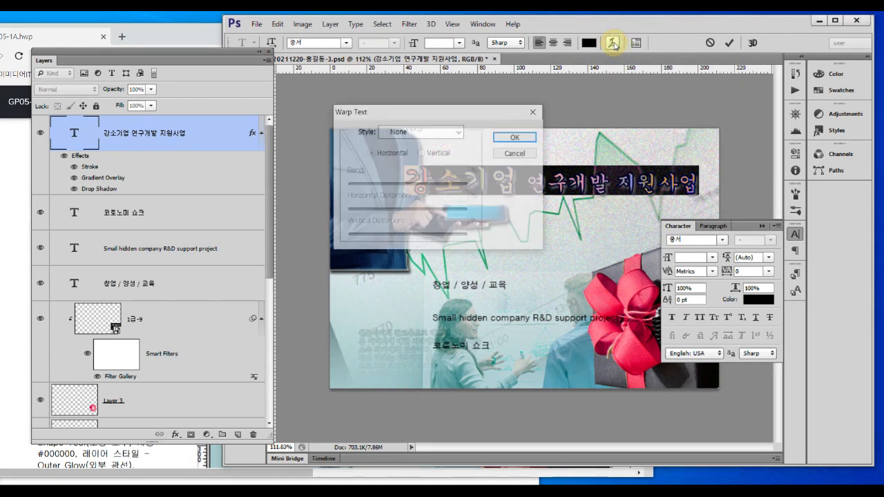
pyautogui.click(396, 131)
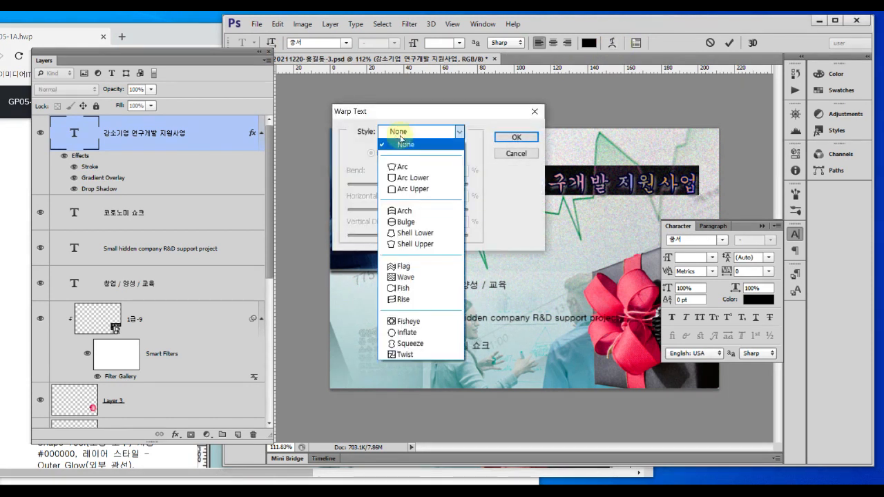
pyautogui.click(406, 302)
pyautogui.moveTo(442, 114); pyautogui.dragTo(450, 263)
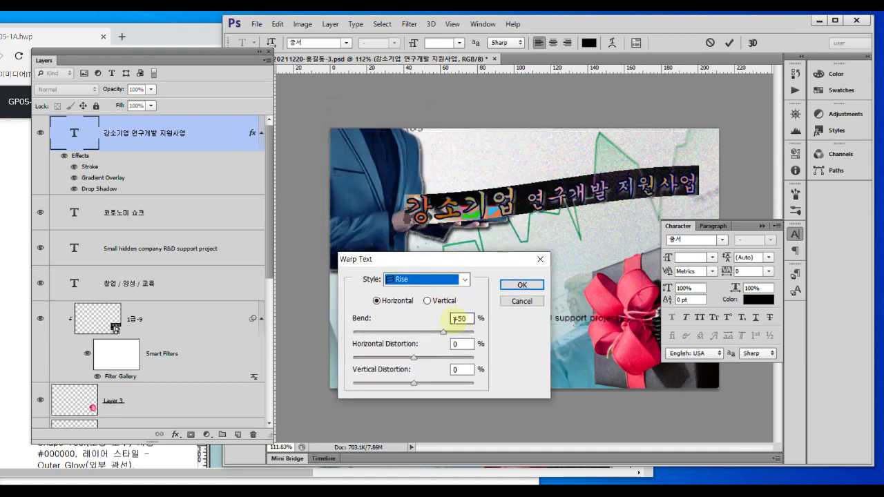
pyautogui.click(532, 281)
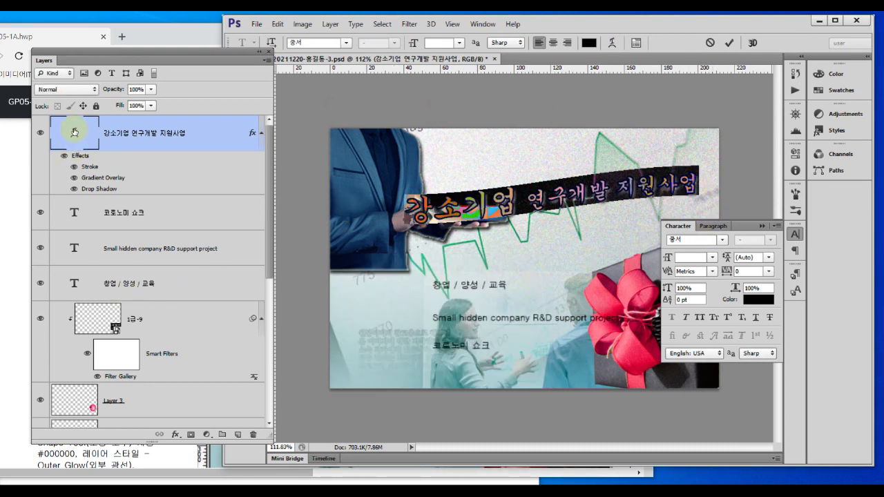
pyautogui.click(75, 132)
pyautogui.press('v')
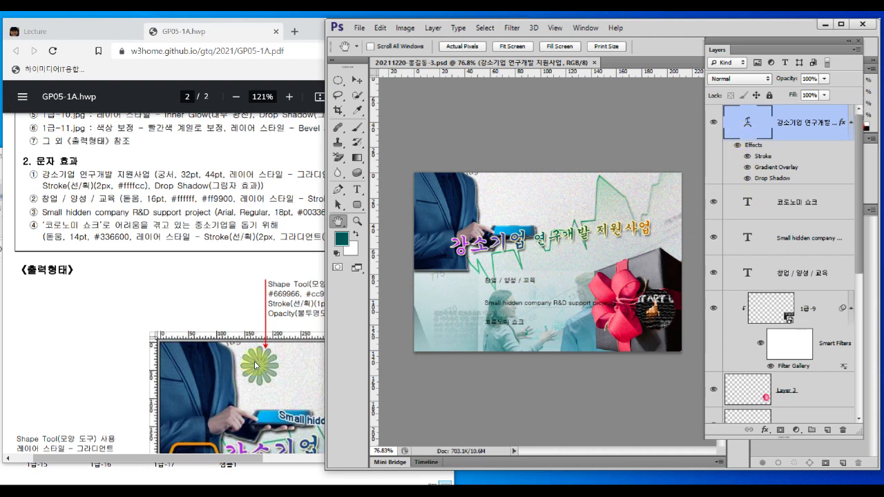
# Following the reference output, move the "창업 / 양성 / 교육" text layer to the top of the layer stack.
pyautogui.click(255, 364)
pyautogui.scroll(-3, 477, 344)
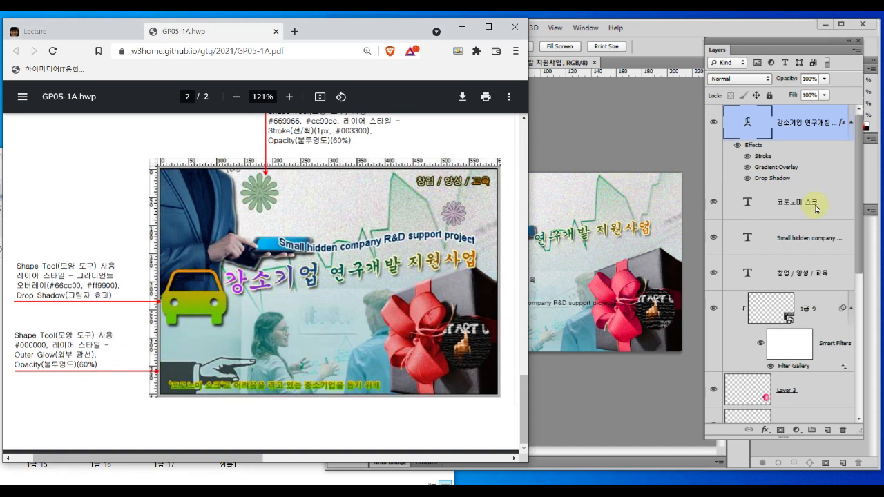
pyautogui.click(800, 283)
pyautogui.moveTo(785, 271); pyautogui.dragTo(733, 128)
# Move the "Small hidden company R&D support project" layer directly above the title layer and check the text layer order against the reference.
pyautogui.click(232, 289)
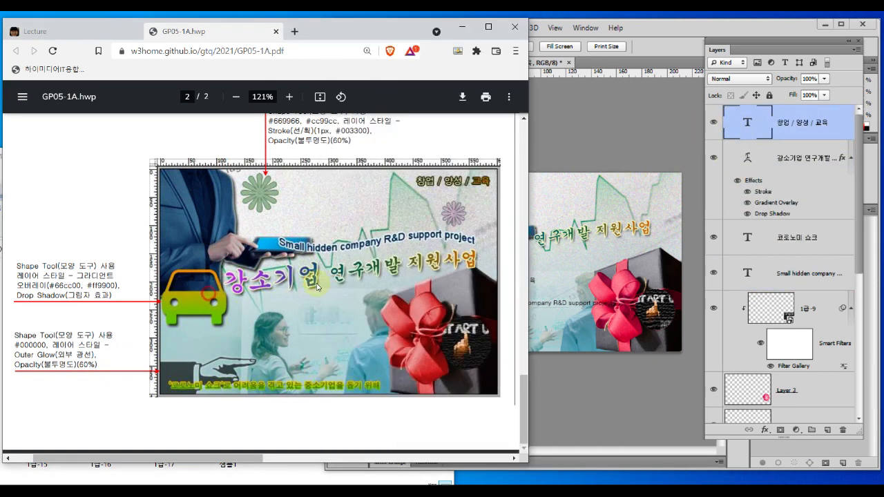
pyautogui.click(774, 257)
pyautogui.moveTo(770, 273); pyautogui.dragTo(750, 157)
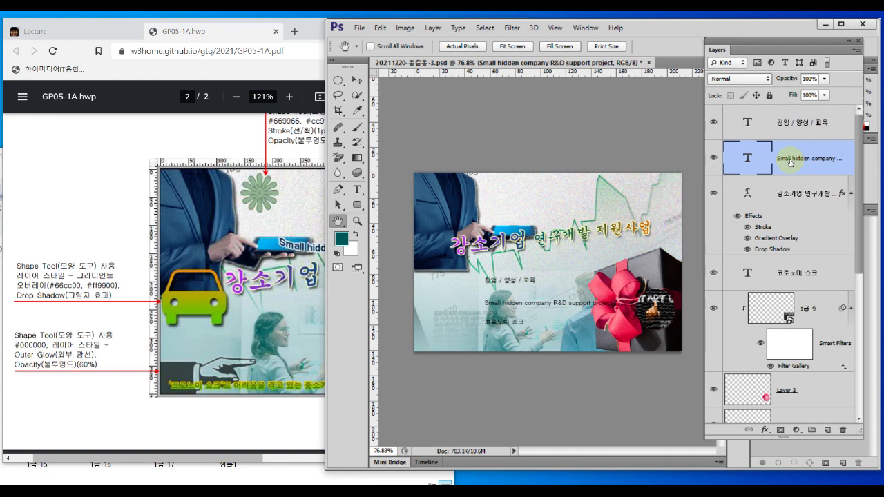
pyautogui.moveTo(326, 341); pyautogui.dragTo(529, 332)
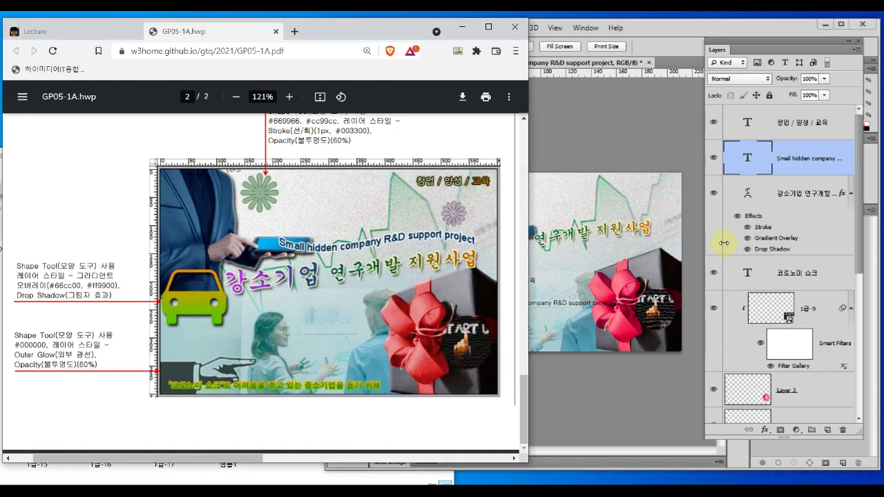
pyautogui.click(764, 223)
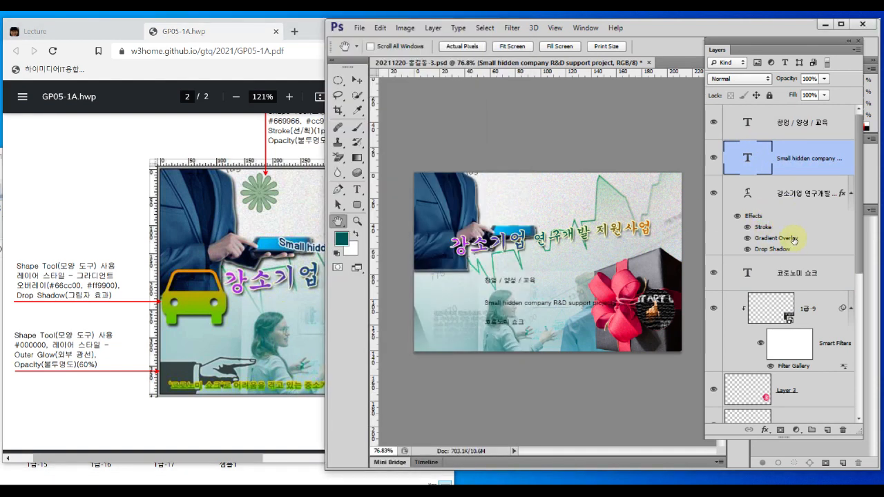
pyautogui.click(769, 191)
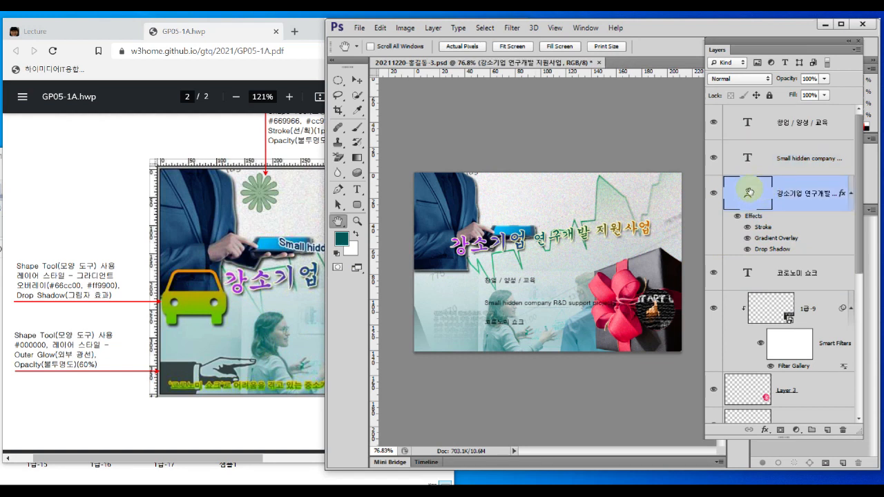
pyautogui.click(273, 349)
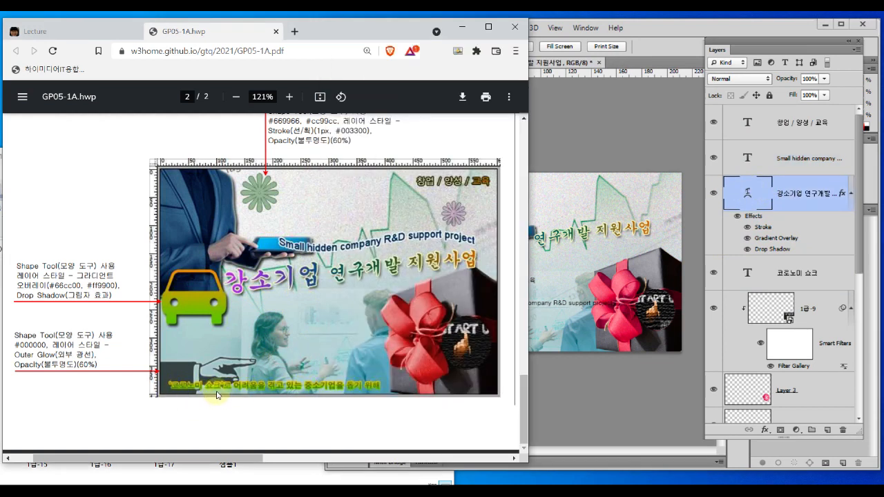
pyautogui.click(770, 282)
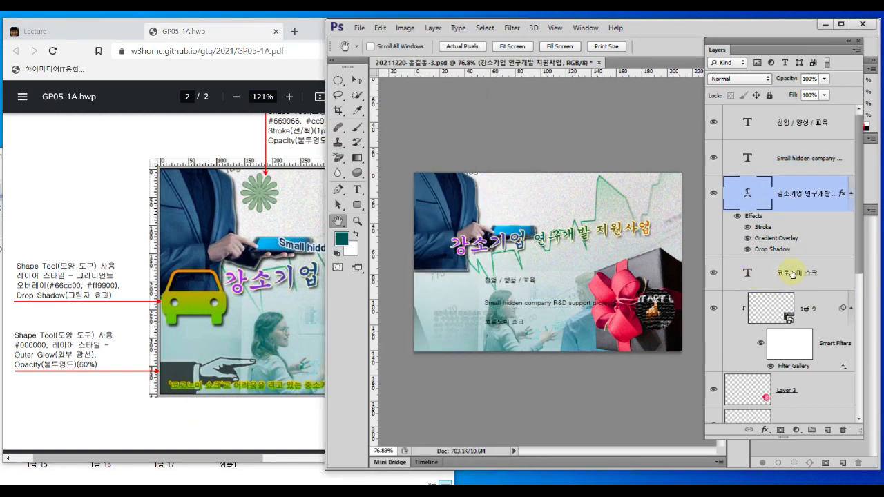
pyautogui.click(781, 273)
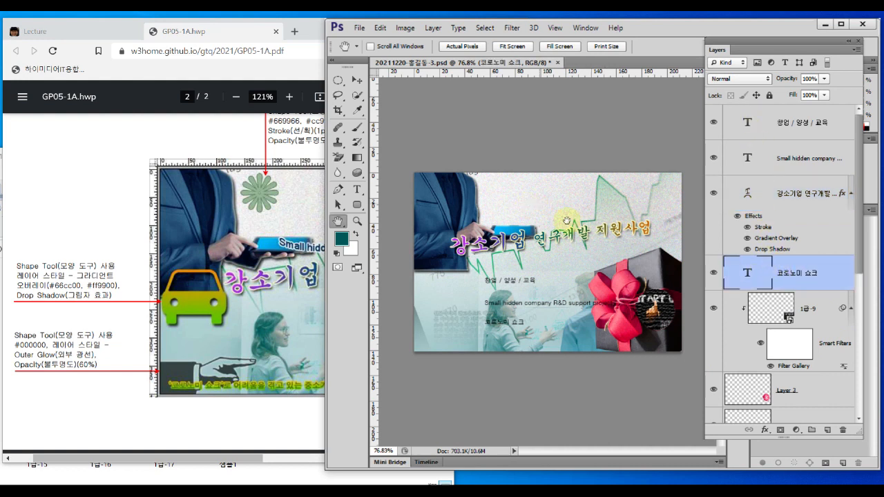
# Move the "창업 / 양성 / 교육" text about 102 mm right and 75 mm up, into the image's upper-right corner.
pyautogui.click(755, 127)
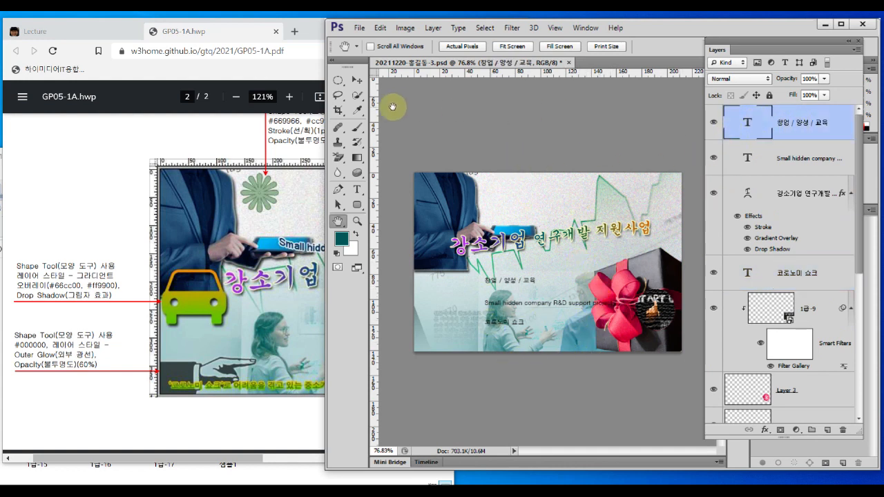
pyautogui.click(357, 81)
pyautogui.moveTo(358, 95); pyautogui.dragTo(358, 79)
pyautogui.moveTo(733, 137); pyautogui.dragTo(849, 137)
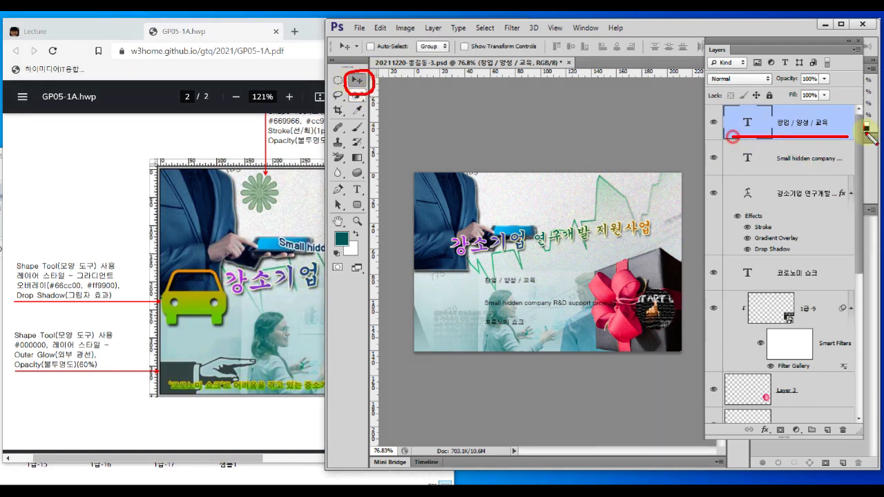
pyautogui.press('Escape')
pyautogui.moveTo(513, 286); pyautogui.dragTo(640, 190)
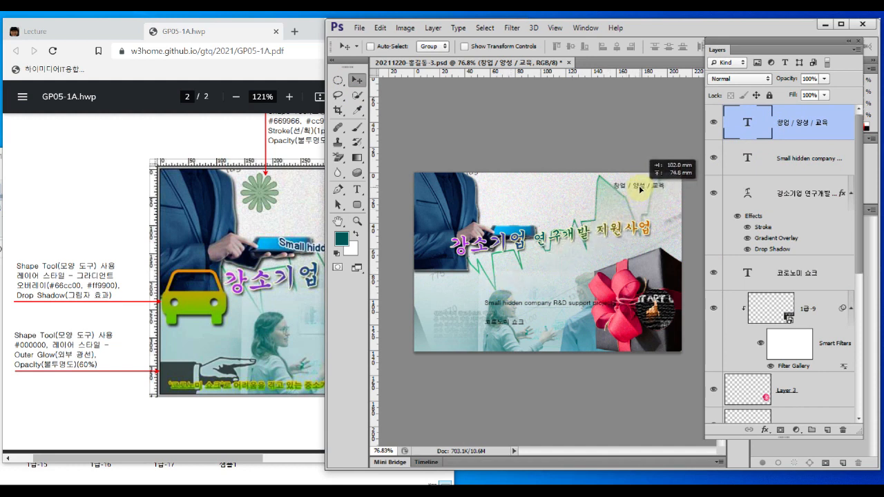
# Move the "Small hidden company R&D support project" text above the title, and shift the warped title slightly down and right.
pyautogui.click(774, 161)
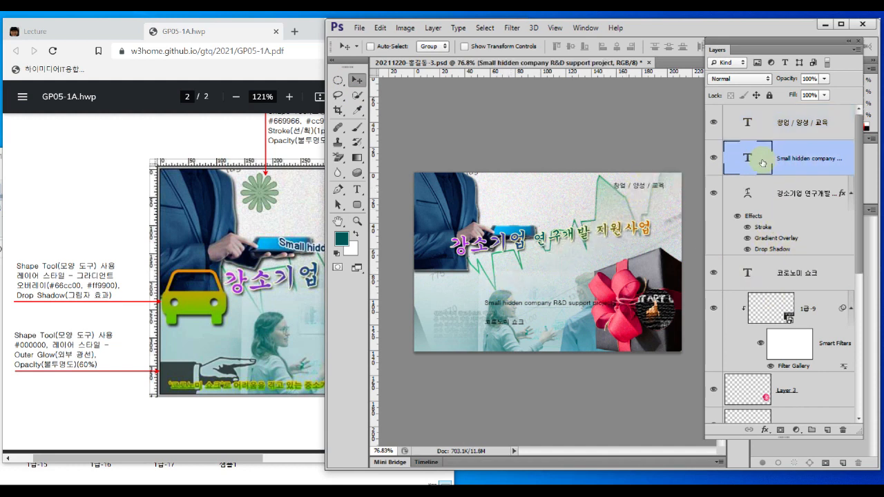
pyautogui.moveTo(546, 309); pyautogui.dragTo(549, 220)
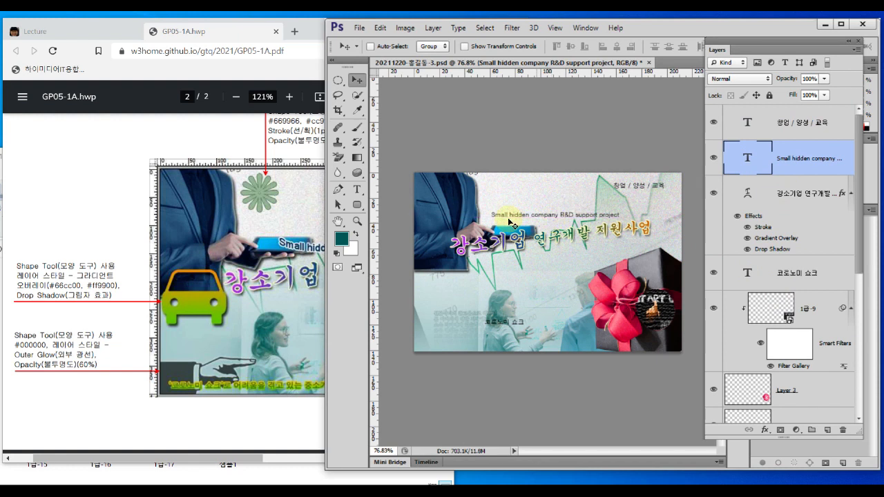
pyautogui.click(765, 194)
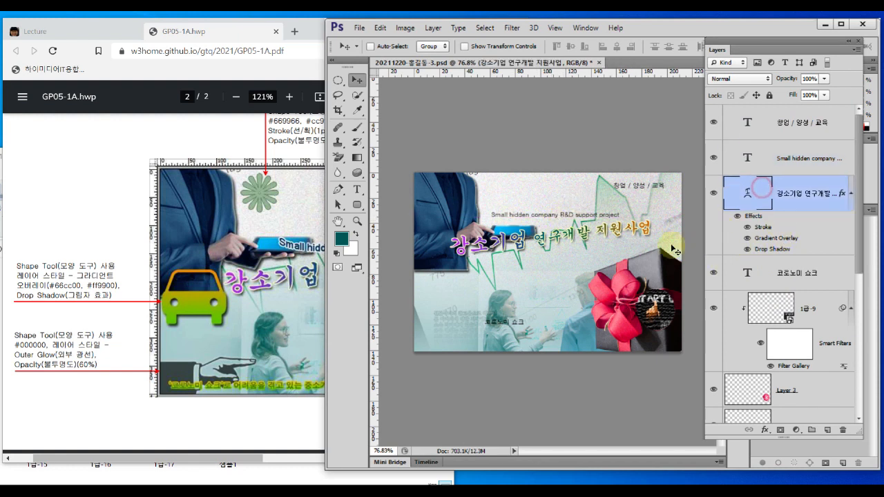
pyautogui.moveTo(576, 242); pyautogui.dragTo(590, 257)
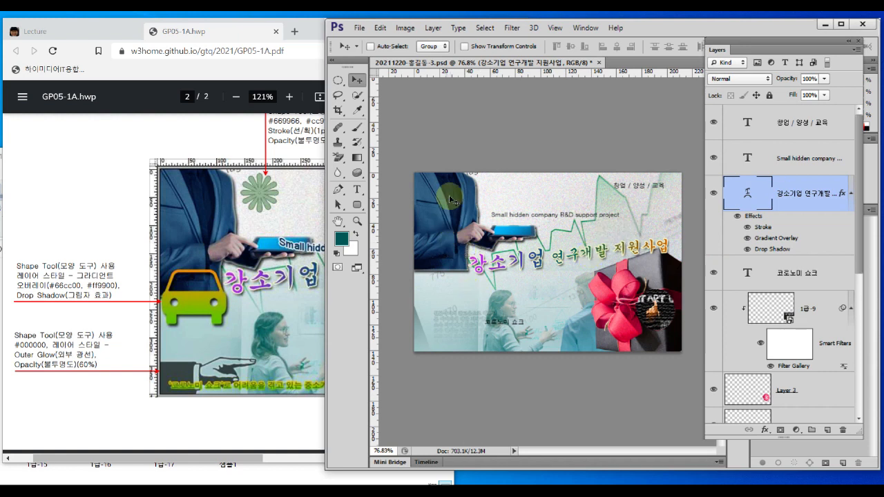
pyautogui.hotkey('ctrl', '2')
pyautogui.moveTo(470, 268)
pyautogui.mouseDown()
pyautogui.moveTo(454, 274)
pyautogui.moveTo(491, 178)
pyautogui.moveTo(465, 267)
pyautogui.moveTo(472, 266)
pyautogui.moveTo(470, 243)
pyautogui.moveTo(509, 250)
pyautogui.mouseUp()
pyautogui.press('Escape')
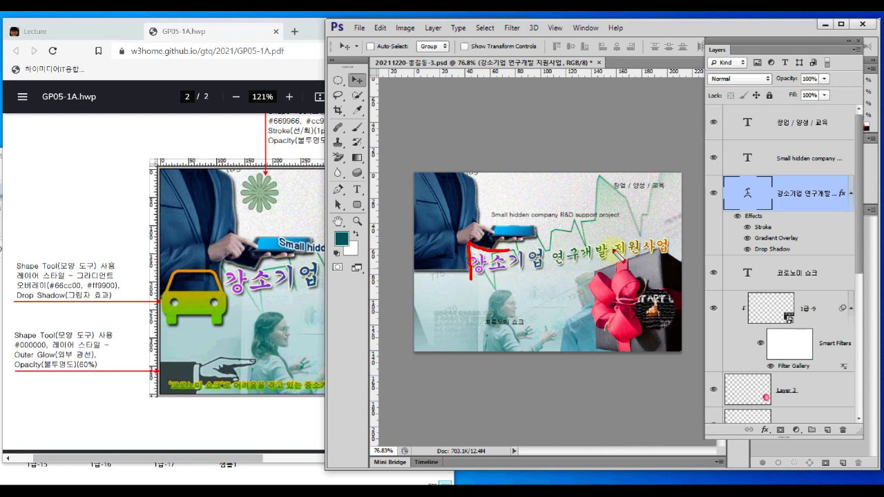
pyautogui.press('Escape')
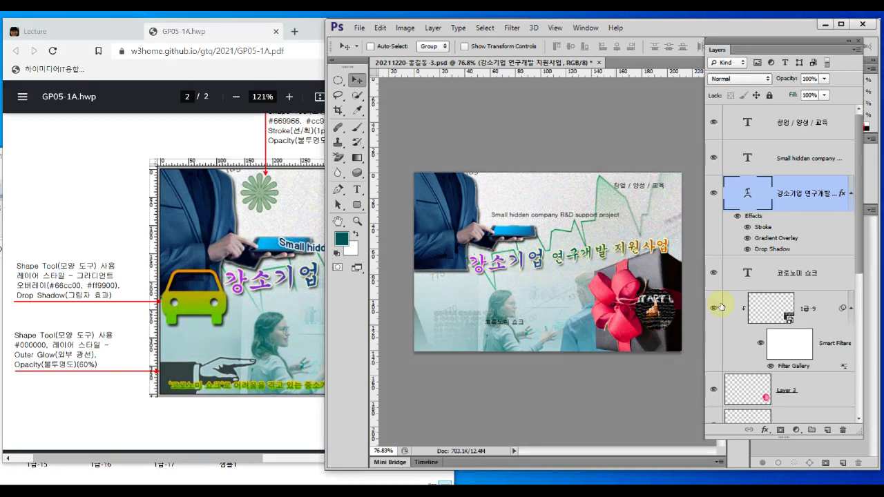
# Change the "코로노미 쇼크" text to "'코로노미 쇼크'로 어려움을 겪고 있는 중소기업을 돕기 위해" and move it slightly down and left.
pyautogui.click(765, 274)
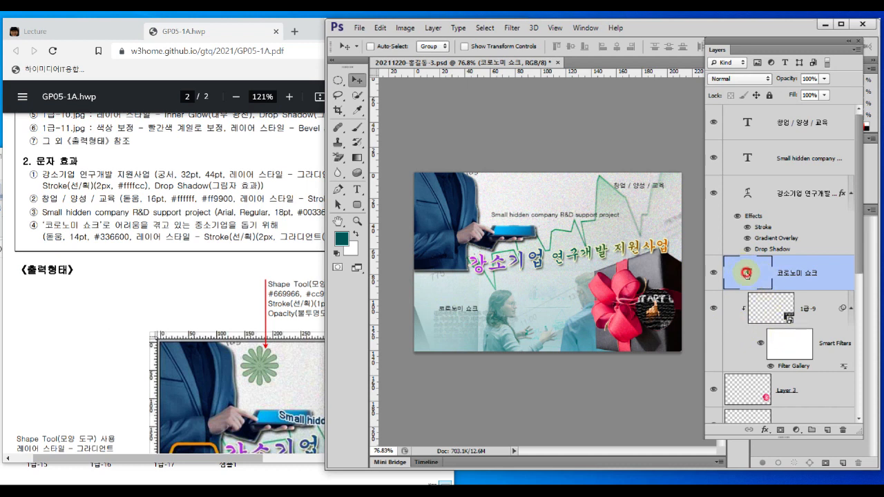
pyautogui.doubleClick(746, 273)
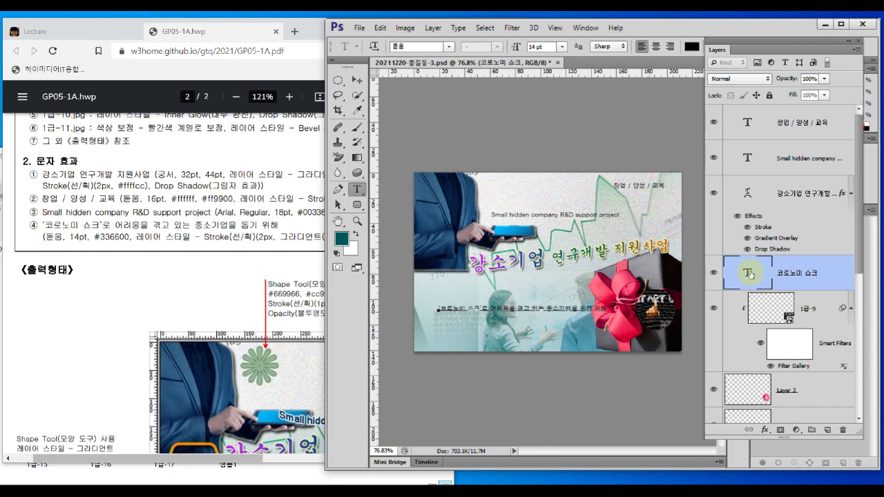
pyautogui.hotkey('ctrl', 'Return')
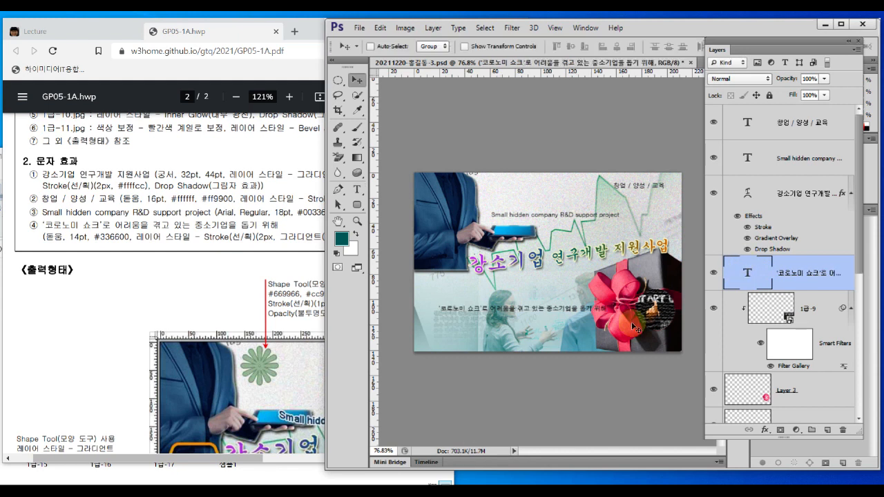
pyautogui.moveTo(541, 315); pyautogui.dragTo(524, 324)
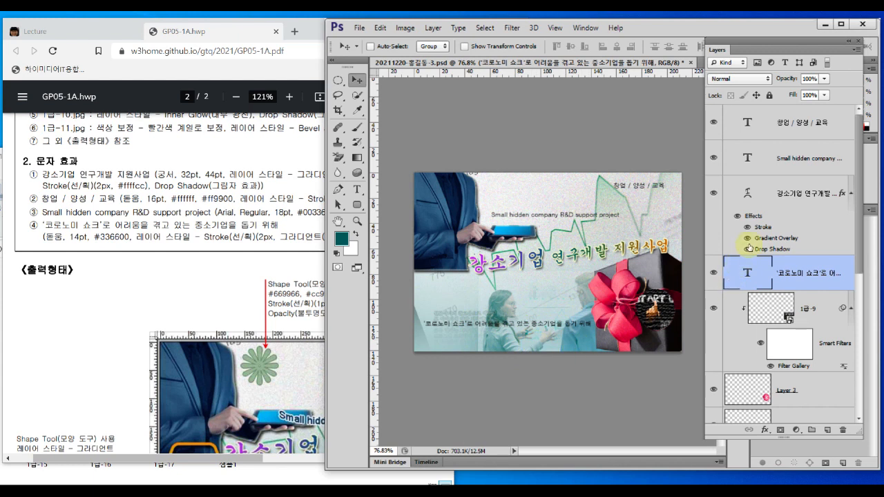
# Make the "창업 / 양성 / 교육" text layer active in a 300% close-up, with the Type tool selected.
pyautogui.click(783, 195)
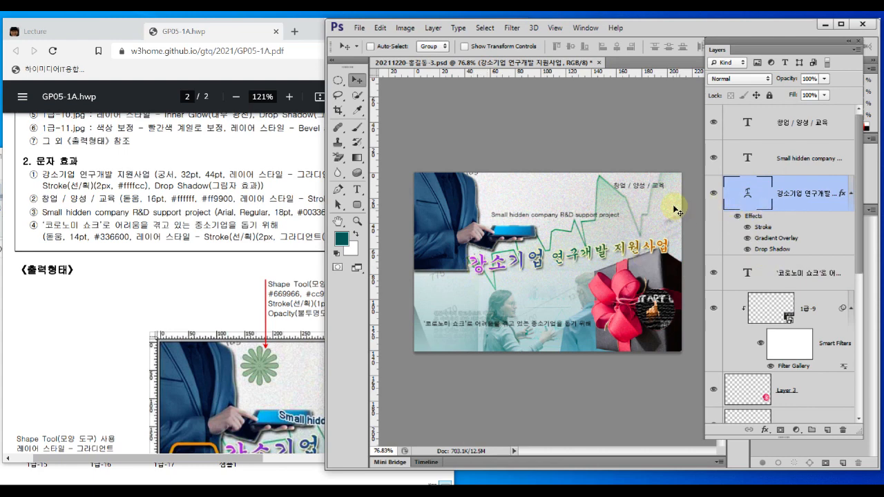
pyautogui.keyDown('ctrl'); pyautogui.click(655, 192); pyautogui.keyUp('ctrl')
pyautogui.keyDown('ctrl'); pyautogui.click(642, 192); pyautogui.keyUp('ctrl')
pyautogui.keyDown('ctrl'); pyautogui.click(642, 183); pyautogui.keyUp('ctrl')
pyautogui.moveTo(626, 185); pyautogui.dragTo(561, 227)
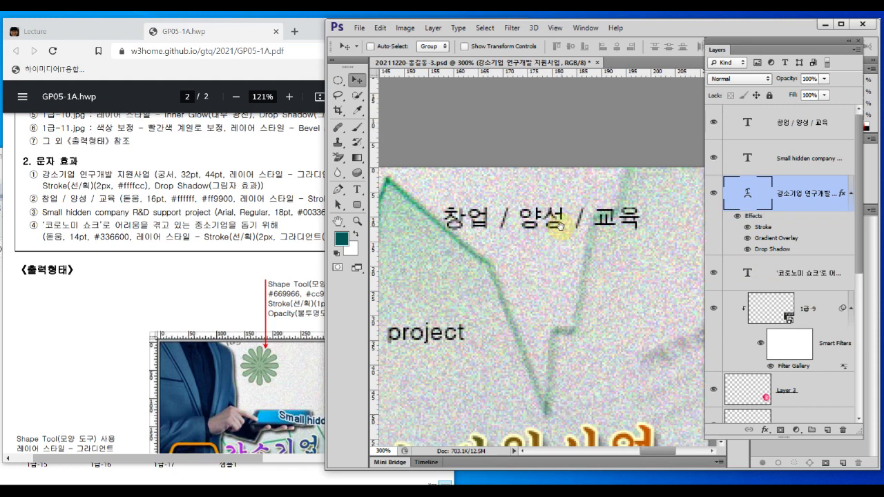
pyautogui.click(778, 136)
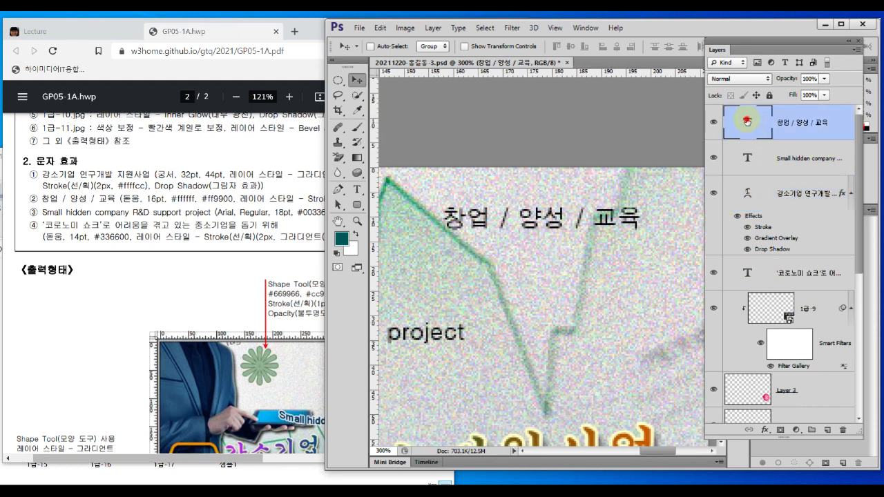
pyautogui.doubleClick(747, 121)
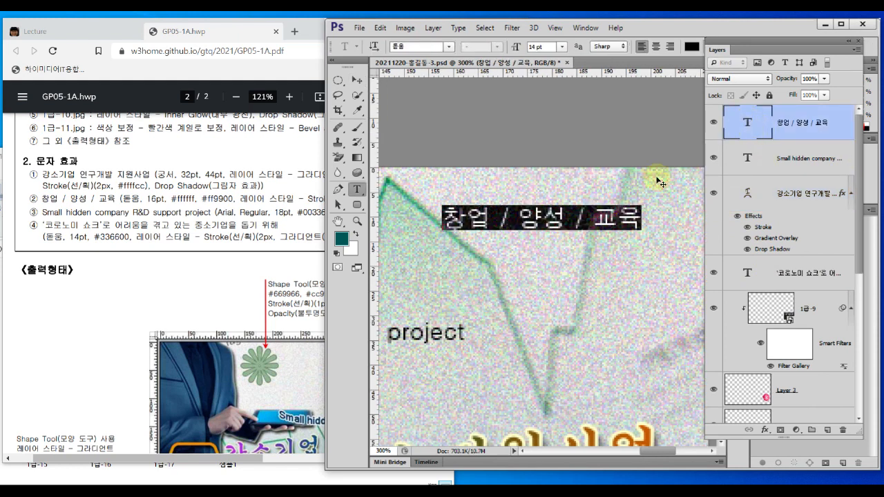
pyautogui.hotkey('ctrl', 'Return')
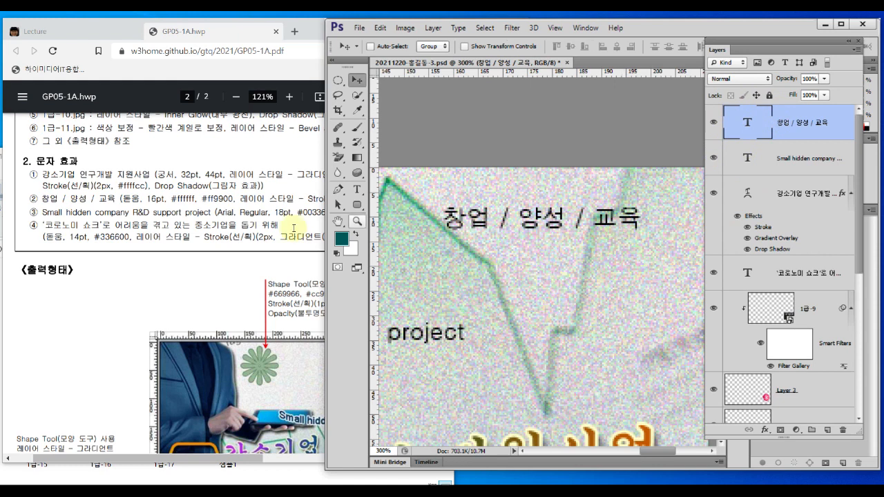
pyautogui.press('t')
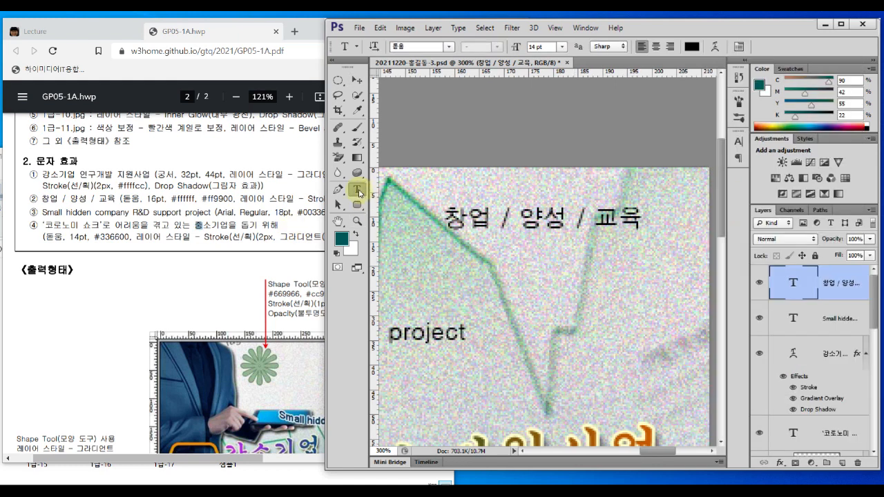
pyautogui.moveTo(374, 52); pyautogui.dragTo(722, 52)
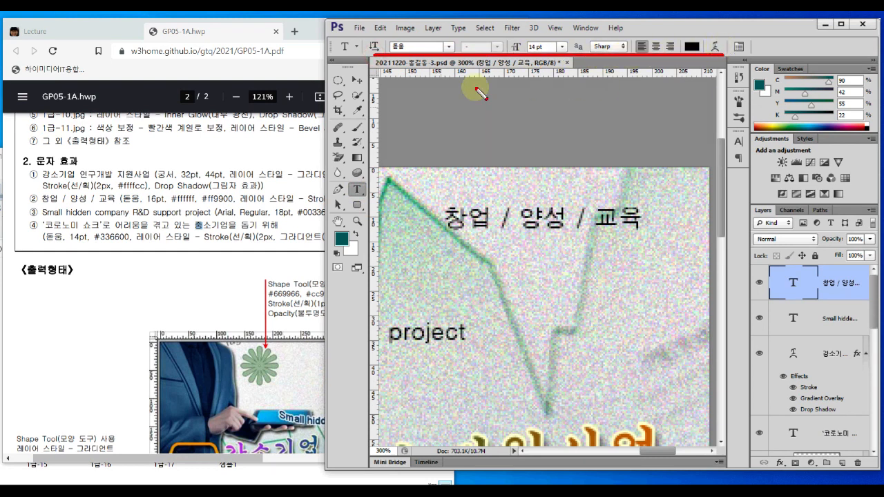
pyautogui.moveTo(428, 38)
pyautogui.mouseDown()
pyautogui.moveTo(397, 40)
pyautogui.moveTo(429, 38)
pyautogui.mouseUp()
pyautogui.moveTo(541, 37)
pyautogui.mouseDown()
pyautogui.moveTo(525, 55)
pyautogui.moveTo(550, 40)
pyautogui.mouseUp()
pyautogui.moveTo(697, 36)
pyautogui.mouseDown()
pyautogui.moveTo(703, 54)
pyautogui.moveTo(691, 34)
pyautogui.mouseUp()
pyautogui.moveTo(634, 58); pyautogui.dragTo(681, 59)
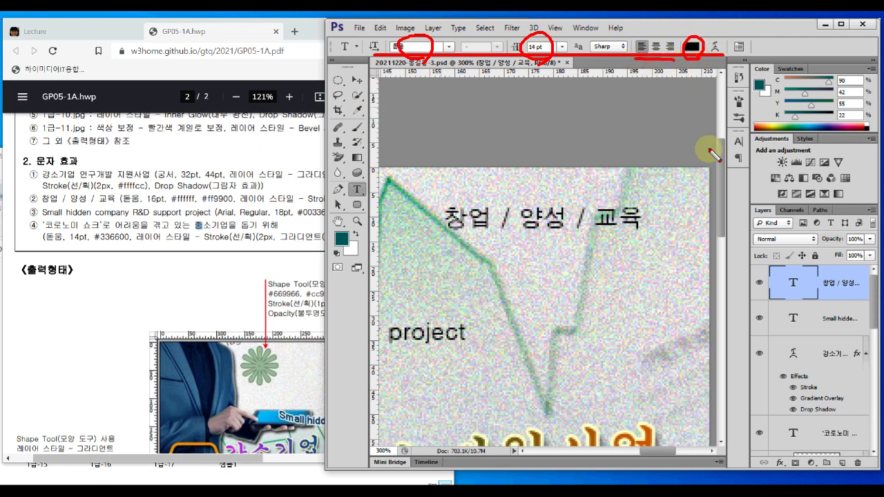
pyautogui.press('Escape')
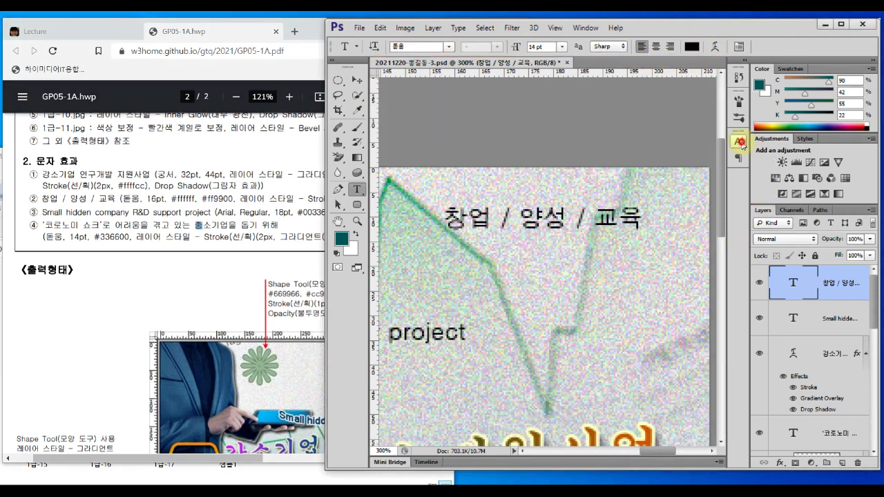
# Set the font size of the "창업 / 양성 / 교육" text to 16 pt.
pyautogui.click(741, 142)
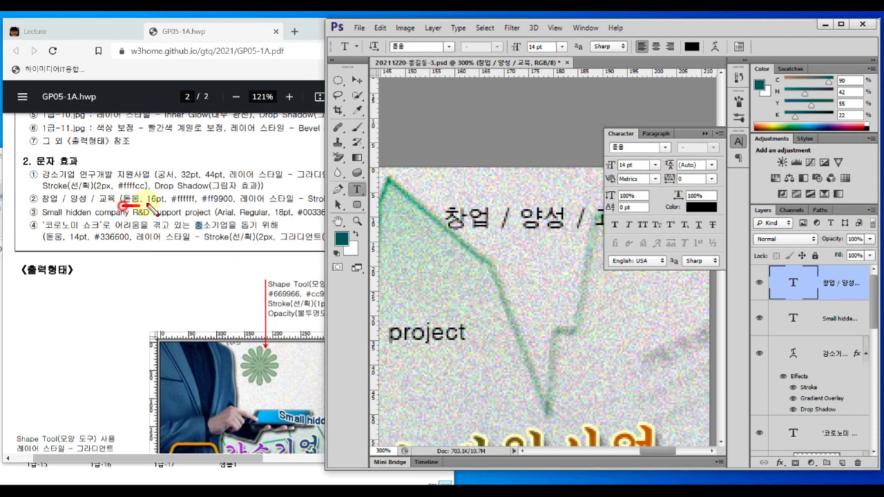
pyautogui.click(636, 166)
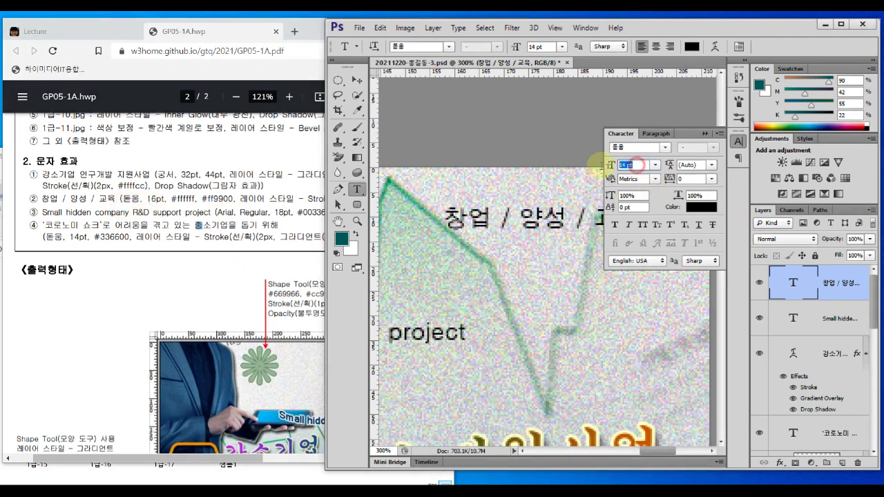
pyautogui.write('16')
pyautogui.press('Return')
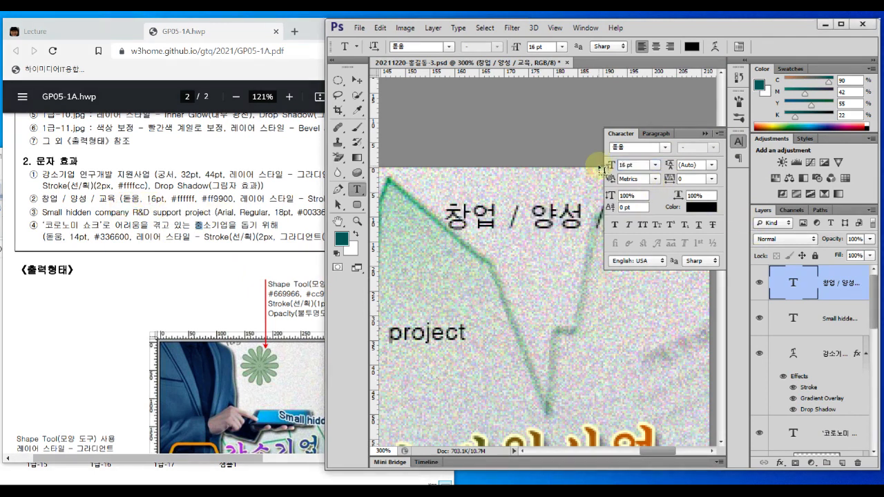
pyautogui.moveTo(610, 154)
pyautogui.mouseDown()
pyautogui.moveTo(635, 153)
pyautogui.moveTo(614, 172)
pyautogui.moveTo(646, 173)
pyautogui.mouseUp()
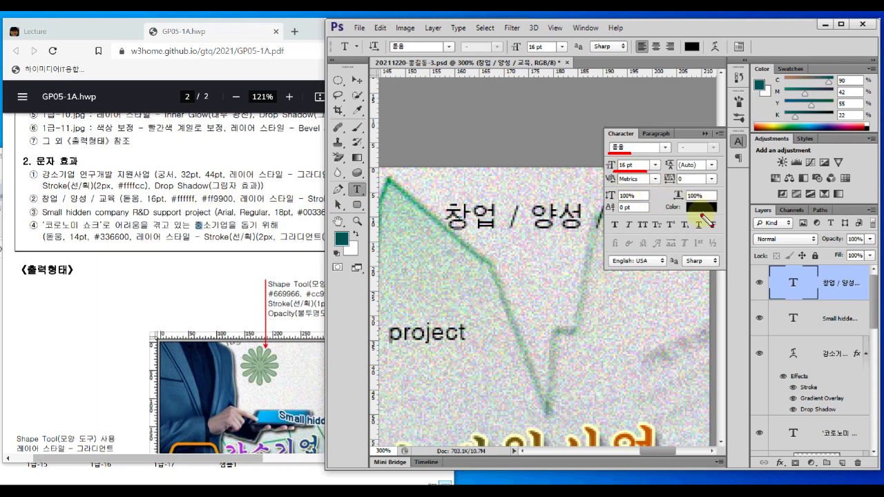
# Check the font, colour and stroke requirements for the "창업 / 양성 / 교육" text in the exam sheet.
pyautogui.click(265, 208)
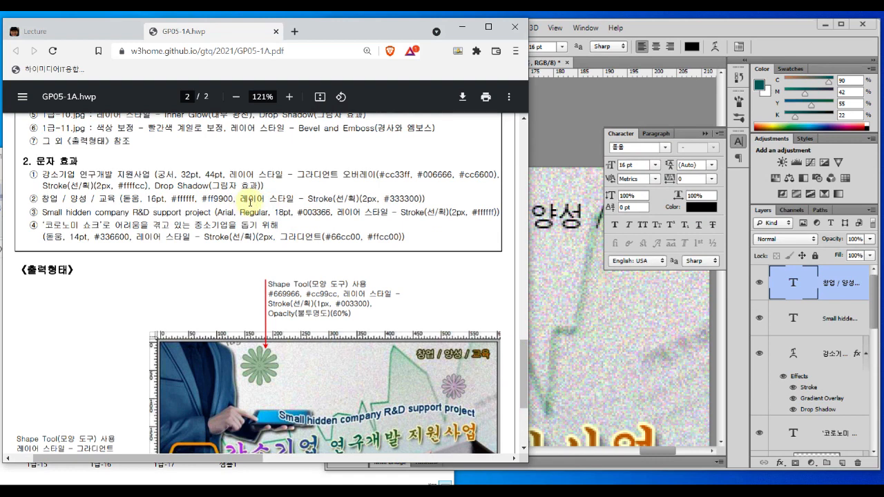
pyautogui.moveTo(266, 201); pyautogui.dragTo(424, 199)
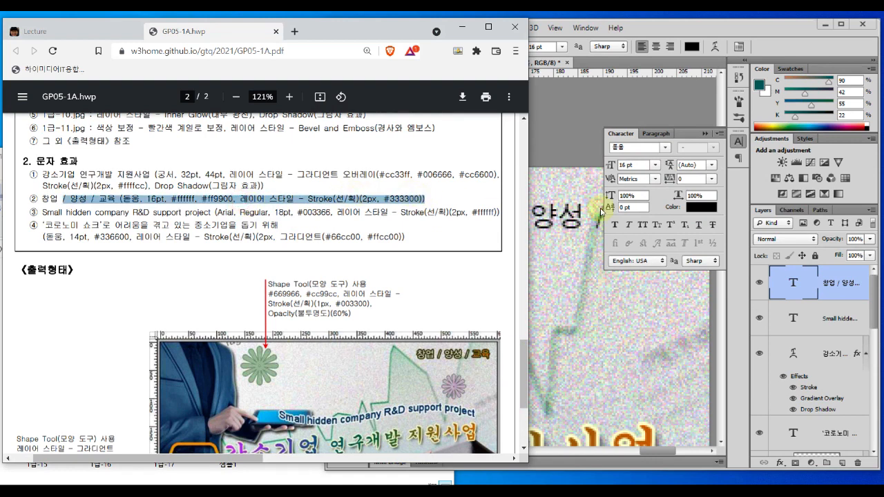
pyautogui.click(737, 147)
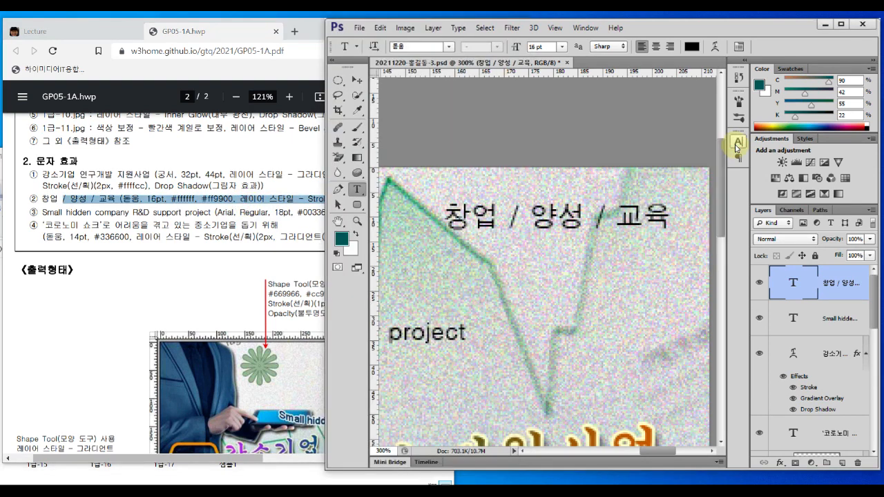
# Undock the Layers panel and enlarge it so the full text layer names and effects fit.
pyautogui.click(780, 463)
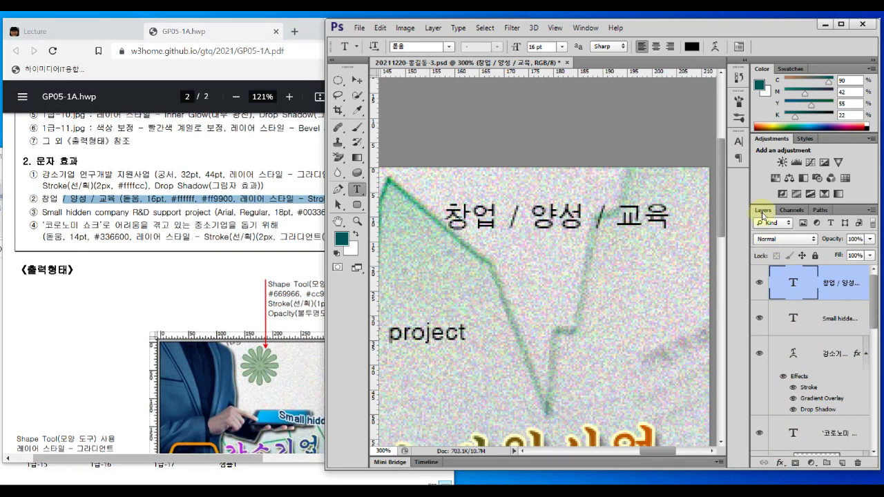
pyautogui.moveTo(762, 212); pyautogui.dragTo(672, 51)
pyautogui.moveTo(785, 166); pyautogui.dragTo(851, 400)
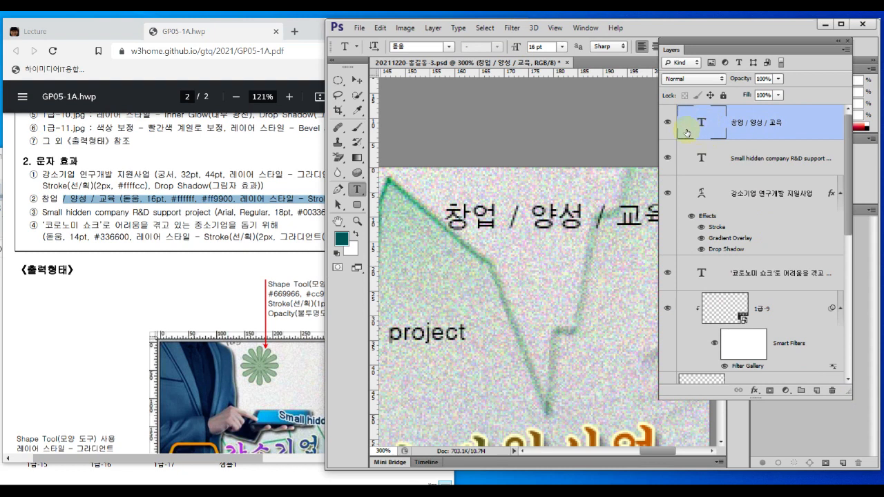
pyautogui.hotkey('ctrl', '2')
pyautogui.moveTo(831, 133)
pyautogui.mouseDown()
pyautogui.moveTo(807, 132)
pyautogui.moveTo(834, 112)
pyautogui.moveTo(821, 143)
pyautogui.moveTo(822, 113)
pyautogui.mouseUp()
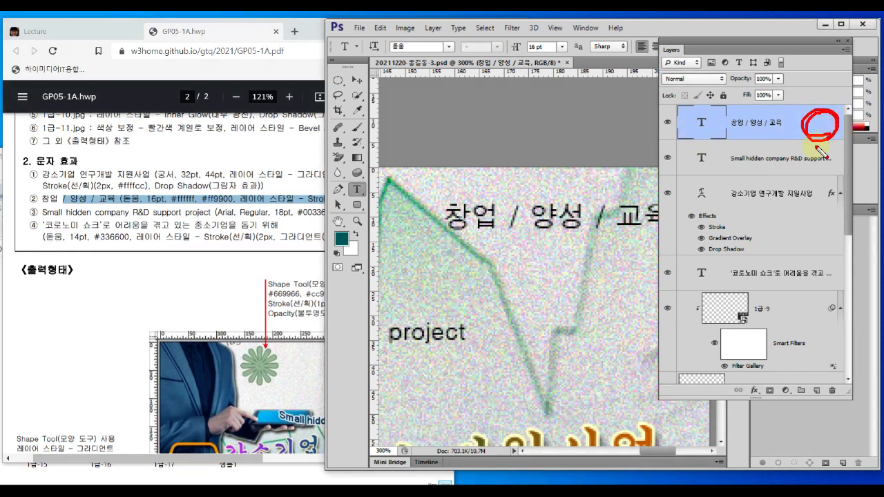
pyautogui.press('Escape')
# Add a 2 px outside Stroke to the "창업 / 양성 / 교육" layer, as specified in the exam sheet.
pyautogui.click(754, 391)
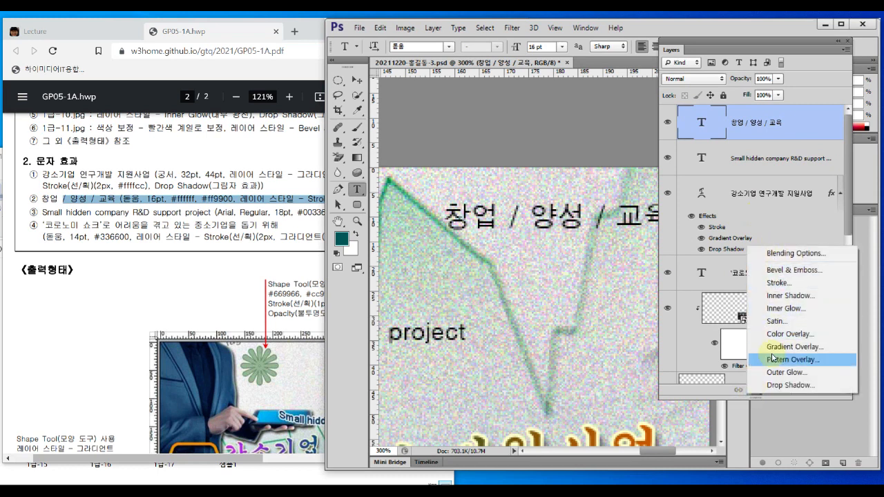
pyautogui.click(778, 284)
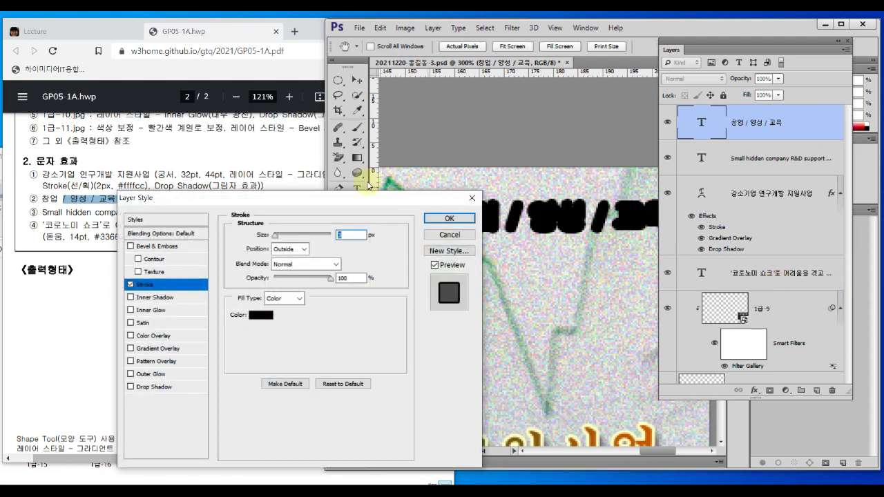
pyautogui.click(262, 157)
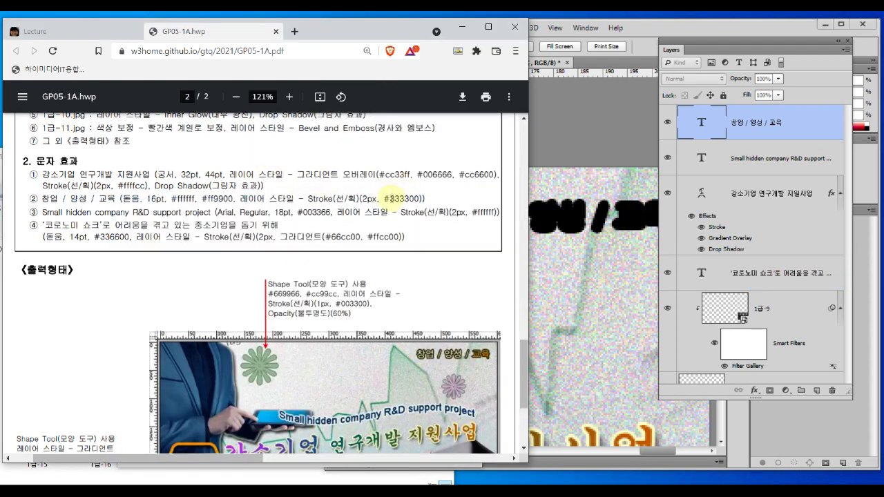
pyautogui.moveTo(358, 204); pyautogui.dragTo(425, 203)
pyautogui.press('Escape')
pyautogui.click(207, 491)
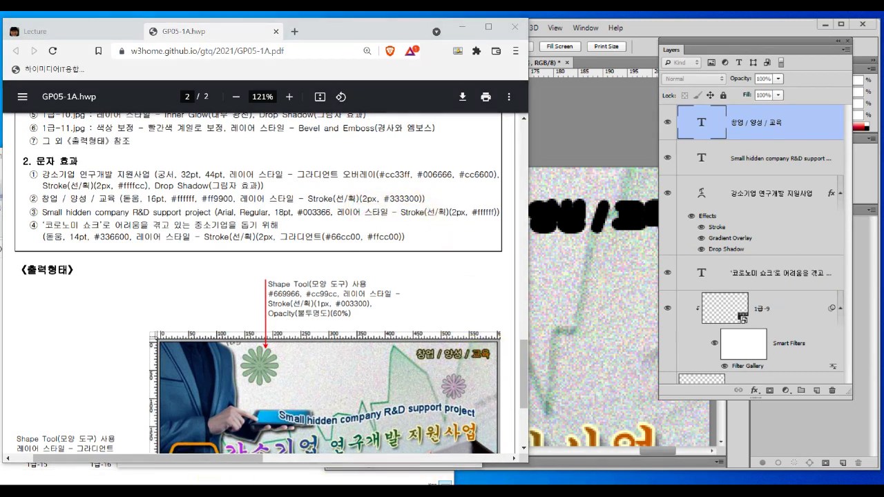
pyautogui.moveTo(349, 234); pyautogui.dragTo(315, 239)
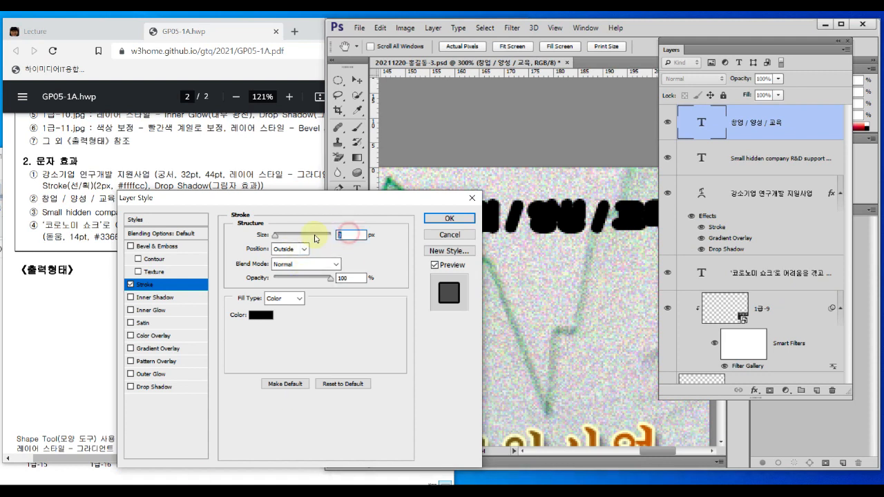
pyautogui.write('2')
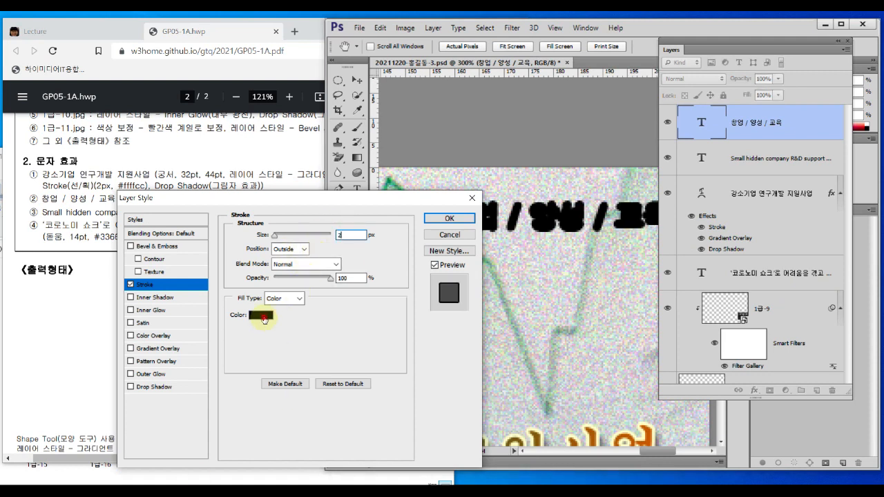
# Set the stroke colour of the "창업 / 양성 / 교육" text to #333300 and apply the layer style.
pyautogui.click(261, 316)
pyautogui.doubleClick(496, 317)
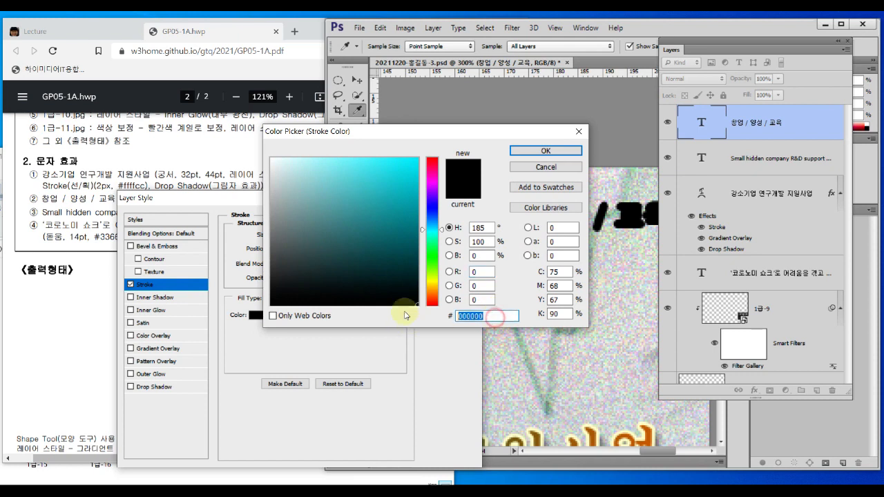
pyautogui.write('333300')
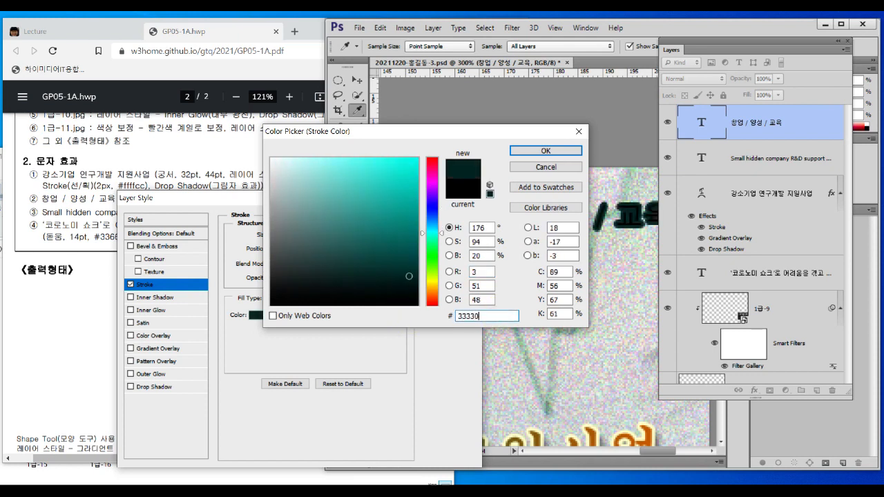
pyautogui.click(531, 153)
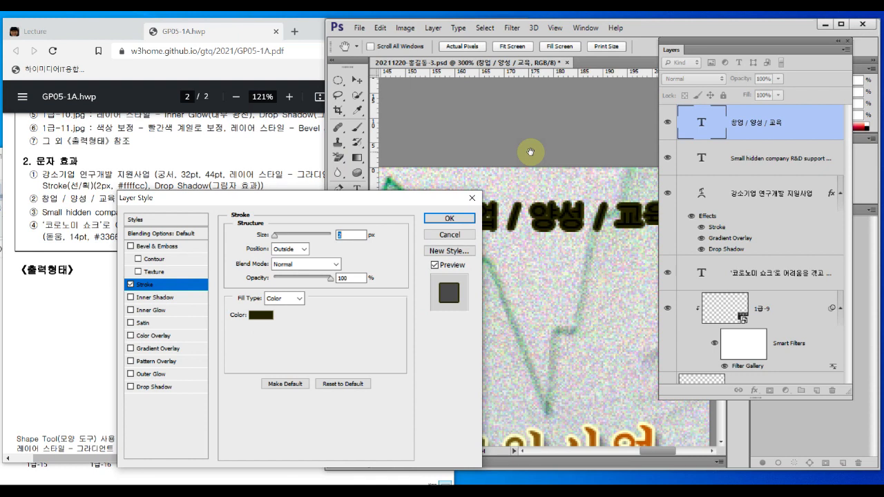
pyautogui.click(449, 219)
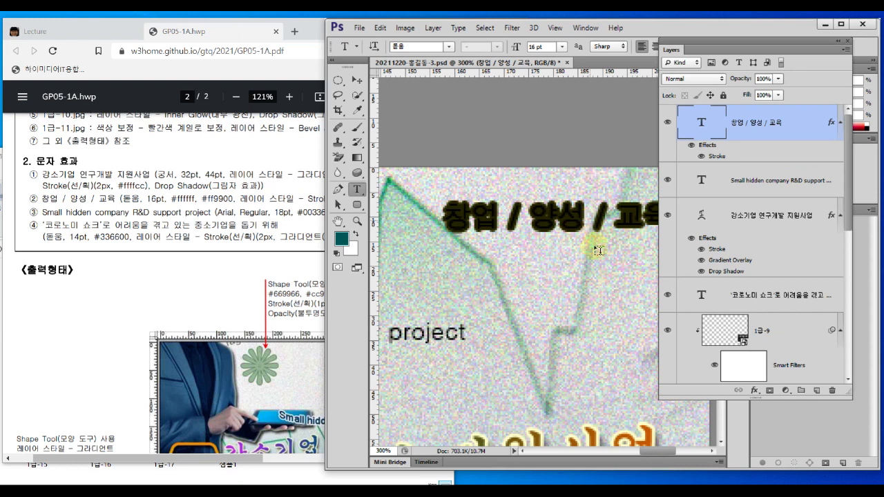
pyautogui.moveTo(614, 184)
pyautogui.mouseDown()
pyautogui.moveTo(614, 238)
pyautogui.moveTo(478, 237)
pyautogui.moveTo(446, 252)
pyautogui.mouseUp()
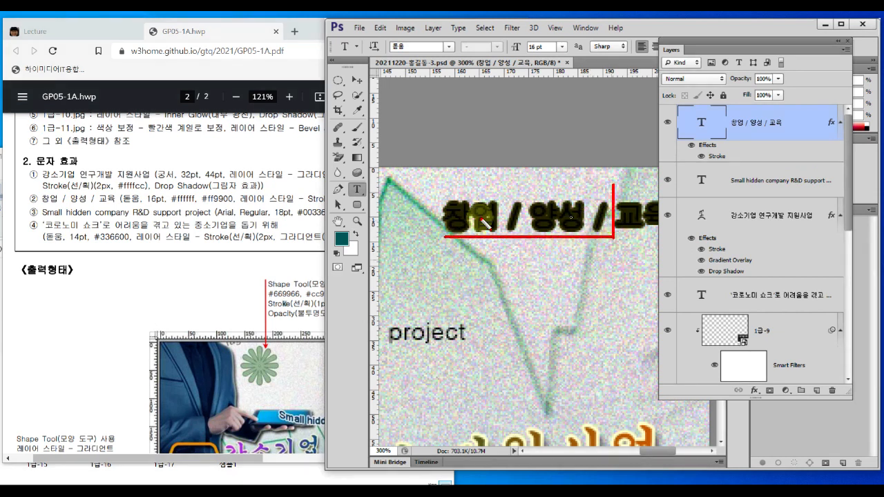
pyautogui.press('Escape')
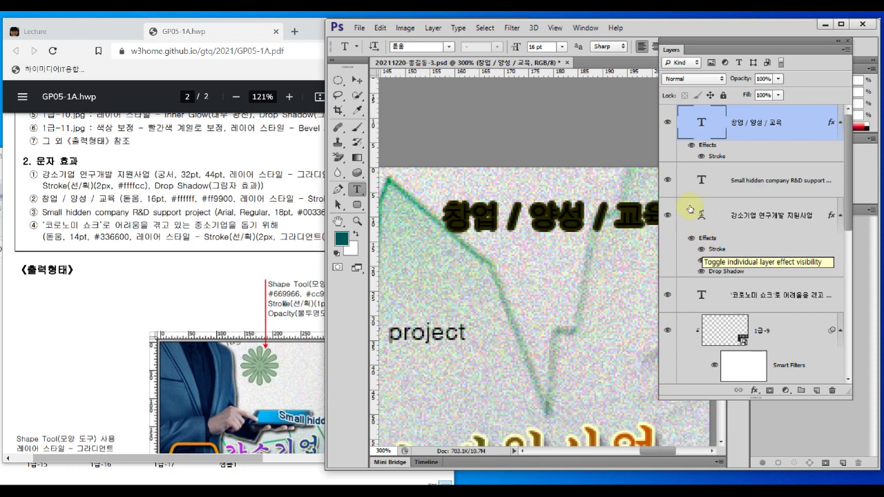
# Set the text colour of the whole "창업 / 양성 / 교육" layer to white (#ffffff).
pyautogui.moveTo(620, 236); pyautogui.dragTo(679, 236)
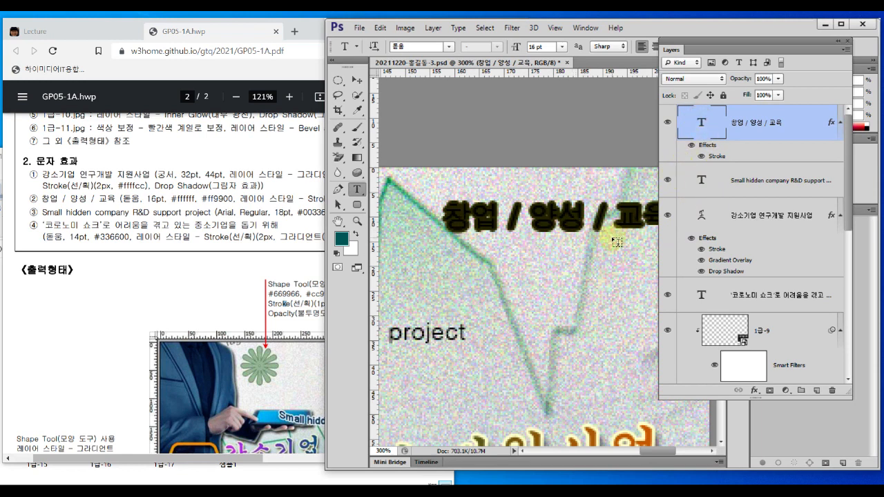
pyautogui.click(715, 42)
pyautogui.moveTo(717, 67); pyautogui.dragTo(691, 95)
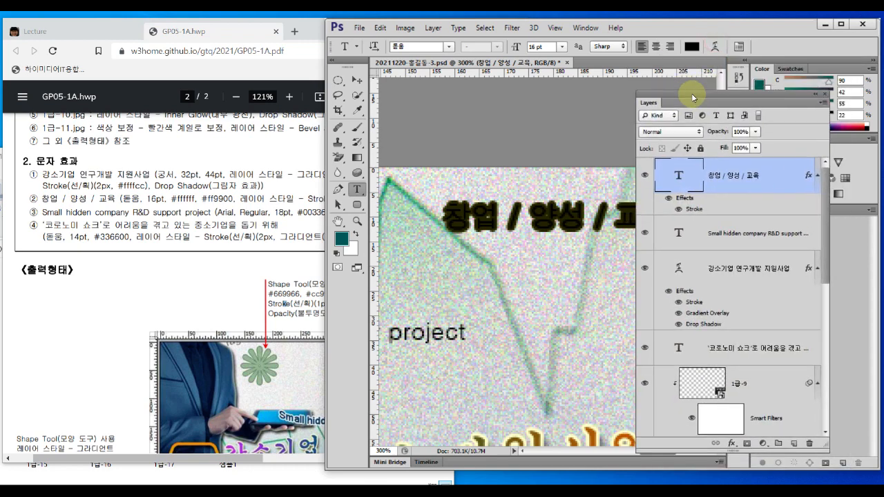
pyautogui.click(693, 47)
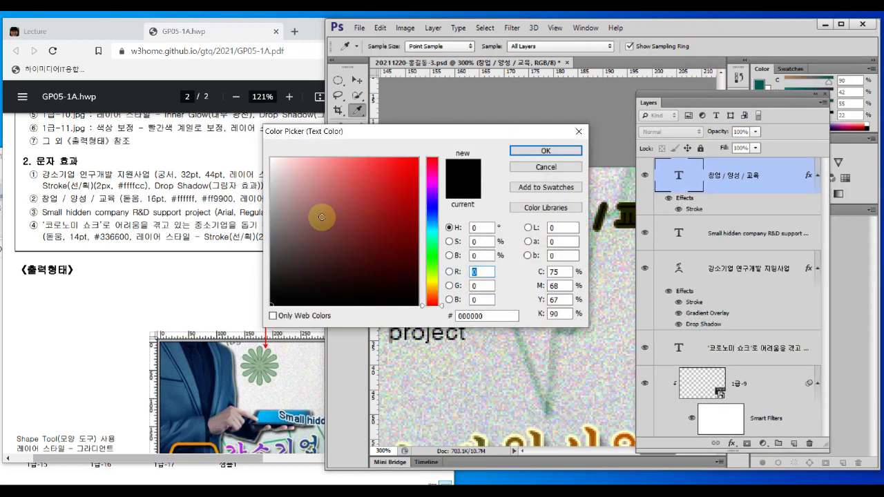
pyautogui.click(271, 159)
pyautogui.click(545, 151)
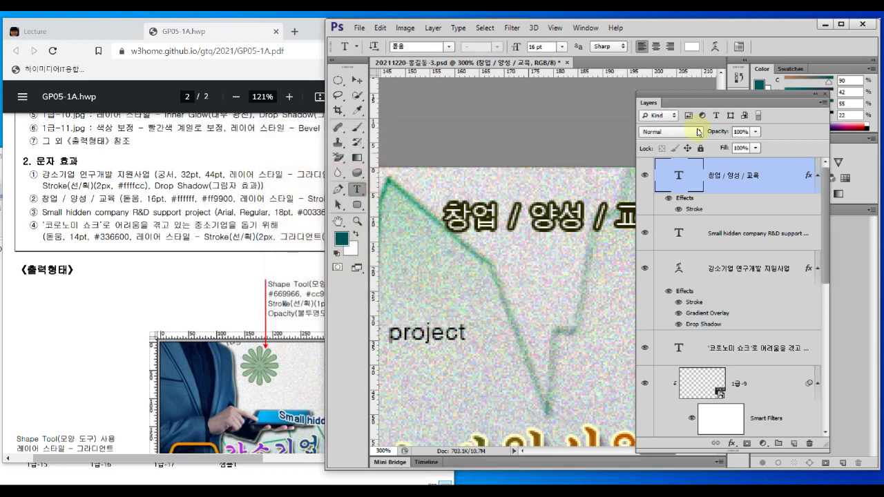
# Recolour only the word "교육" in the "창업 / 양성 / 교육" text to #ff9900 and commit the edit.
pyautogui.moveTo(721, 96); pyautogui.dragTo(619, 259)
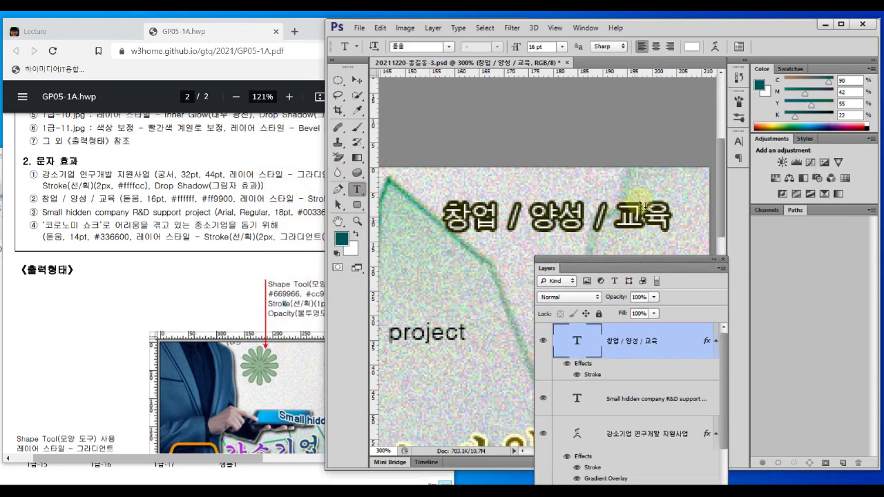
pyautogui.doubleClick(579, 340)
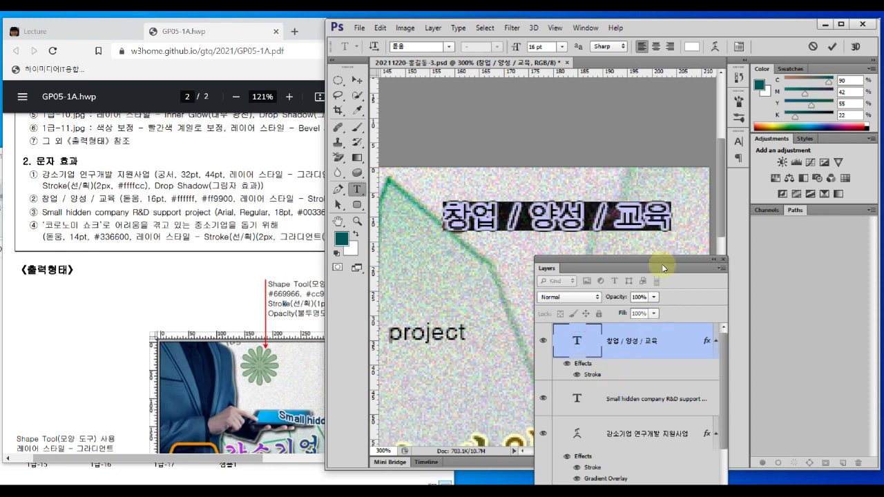
pyautogui.moveTo(617, 214); pyautogui.dragTo(677, 207)
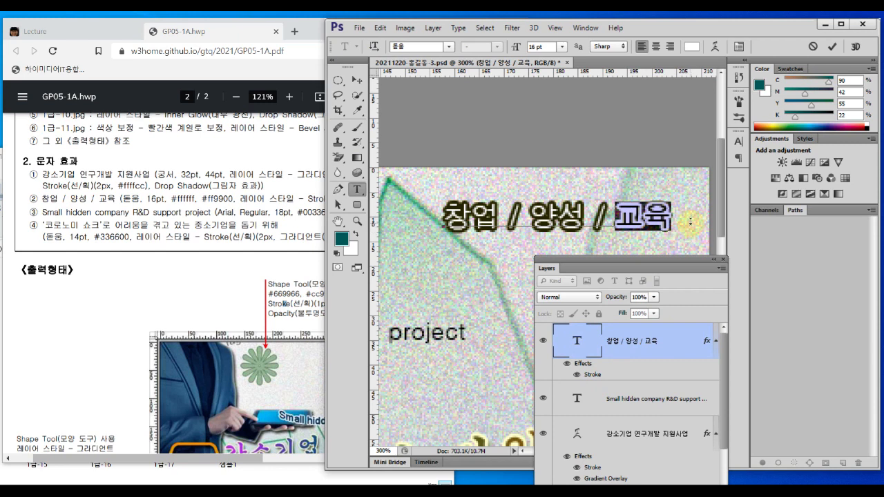
pyautogui.hotkey('ctrl', '2')
pyautogui.moveTo(703, 57)
pyautogui.mouseDown()
pyautogui.moveTo(681, 58)
pyautogui.moveTo(700, 60)
pyautogui.mouseUp()
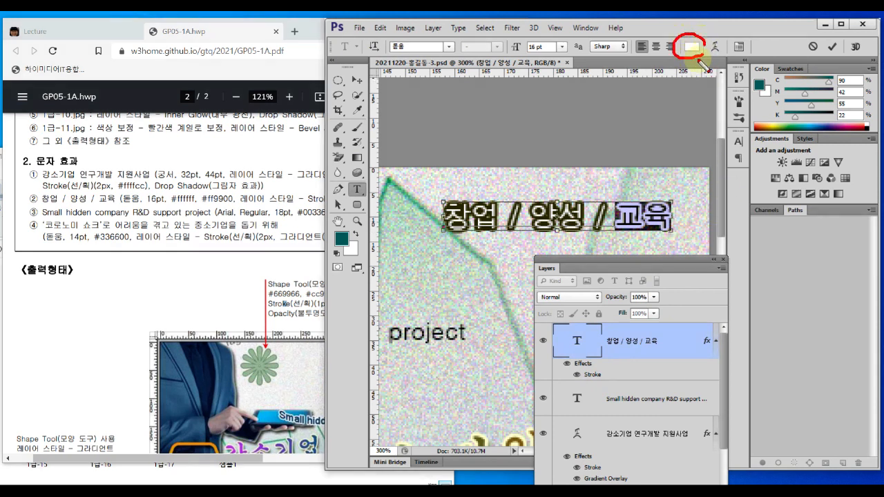
pyautogui.click(691, 47)
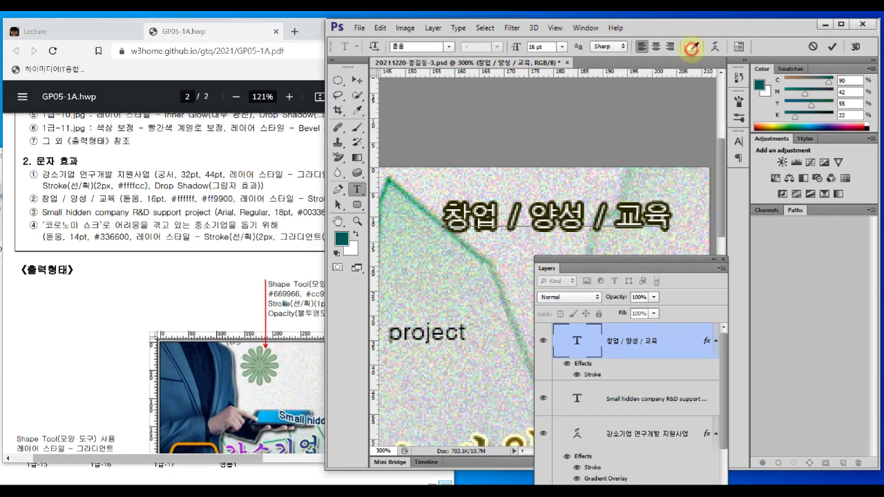
pyautogui.click(490, 316)
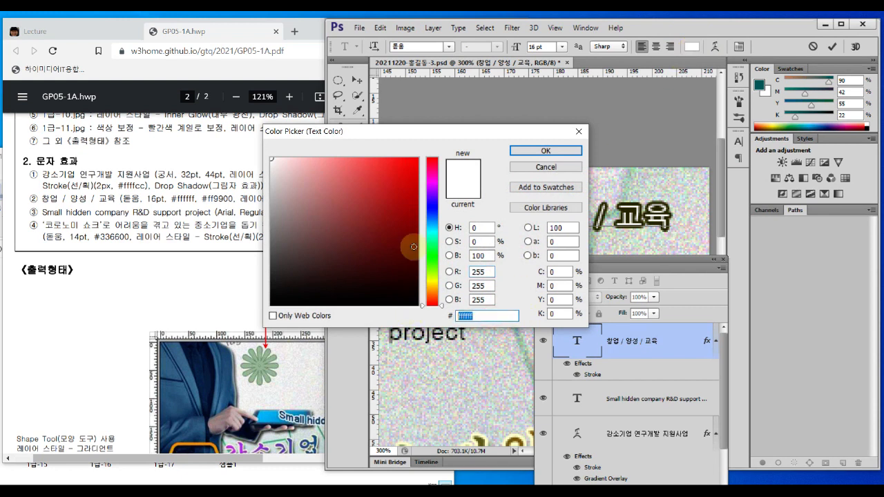
pyautogui.moveTo(391, 130); pyautogui.dragTo(489, 125)
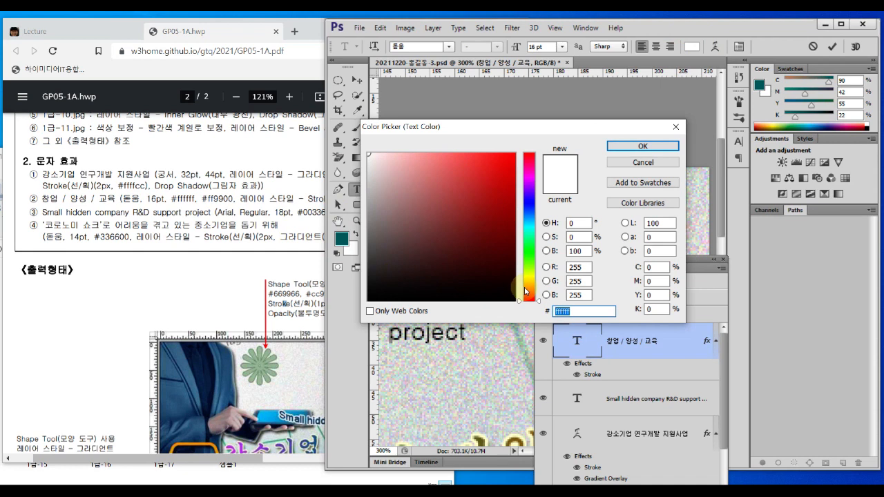
pyautogui.write('ㄹㄹ')
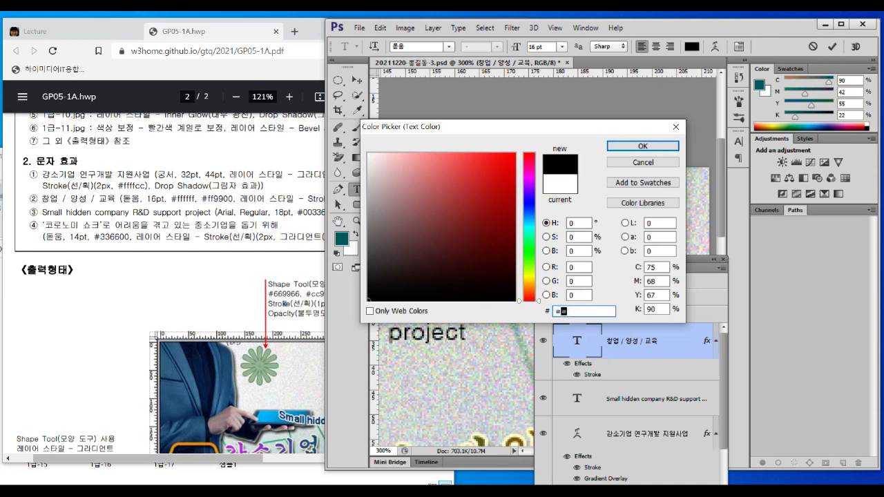
pyautogui.press('BackSpace')
pyautogui.write('ff9900')
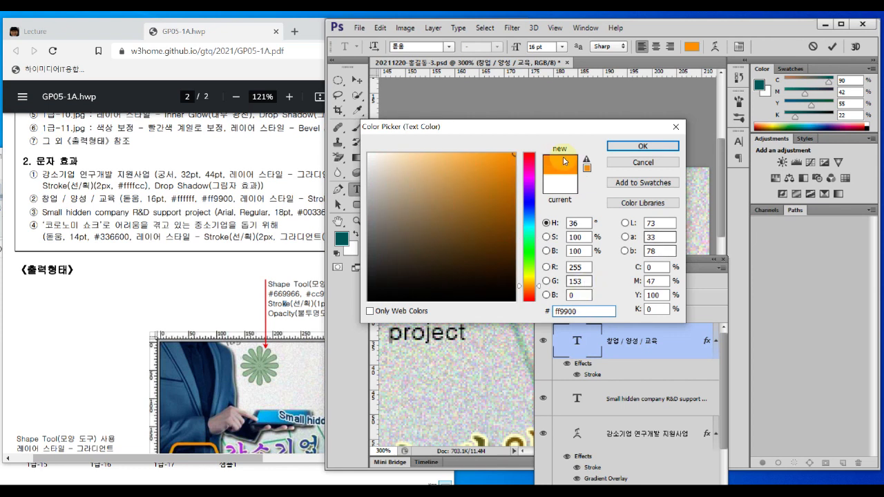
pyautogui.click(642, 146)
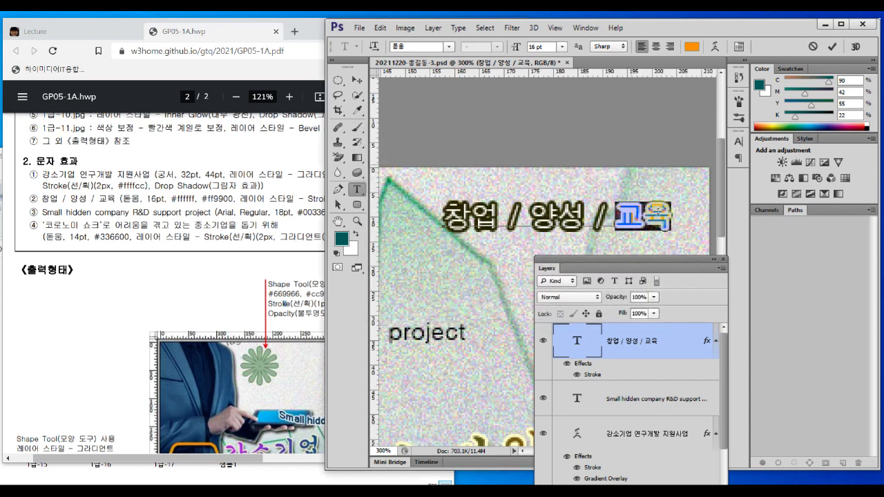
pyautogui.click(572, 345)
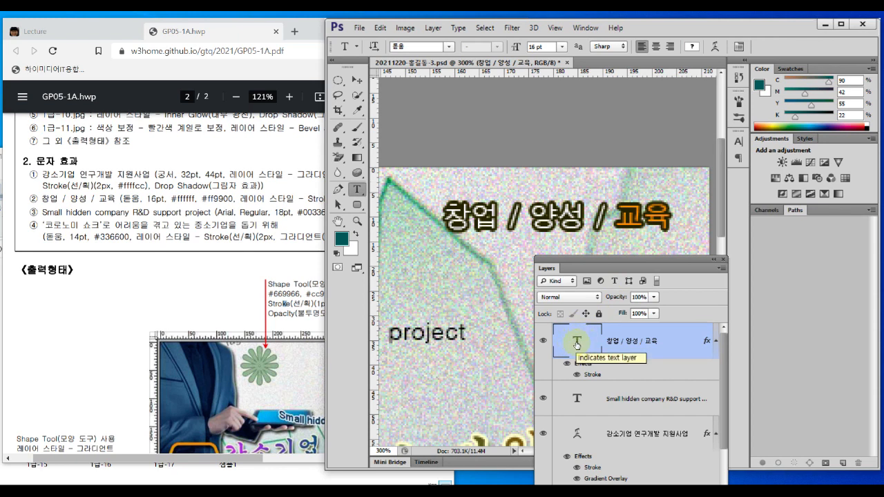
# Move the "창업 / 양성 / 교육" text slightly closer to the poster's upper-right corner, comparing its position with the exam sheet's reference output.
pyautogui.click(261, 378)
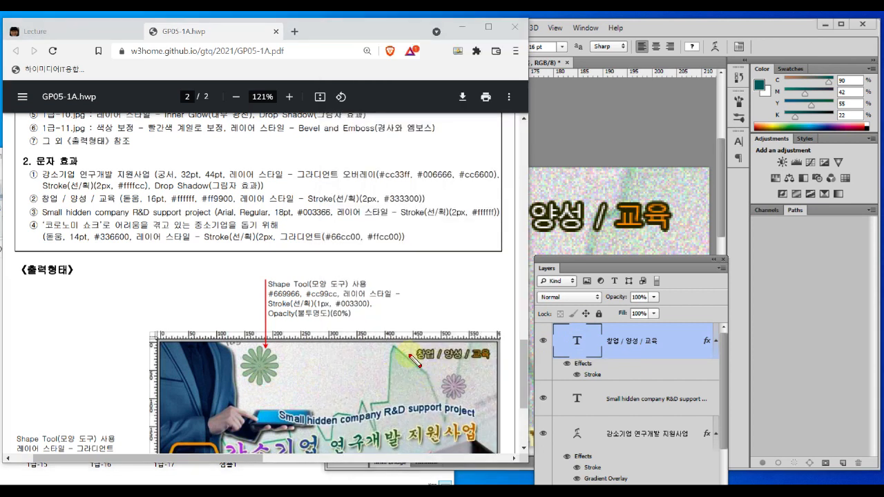
pyautogui.moveTo(391, 345); pyautogui.dragTo(432, 382)
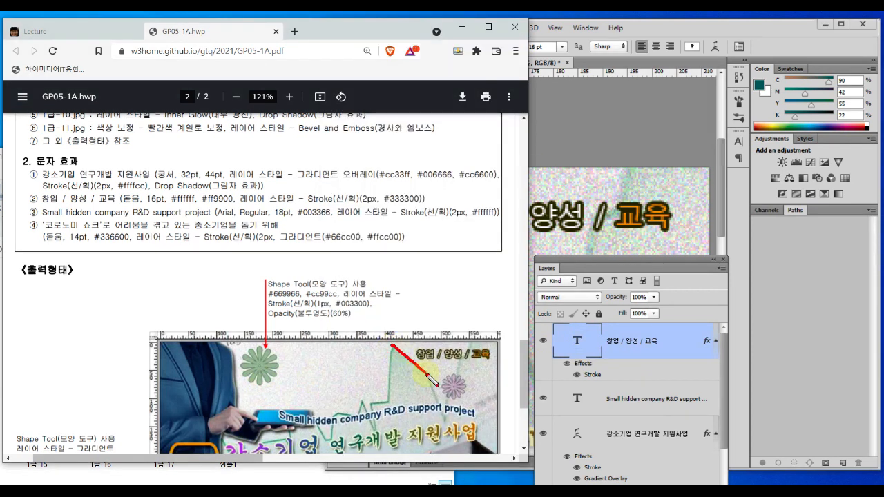
pyautogui.click(589, 257)
pyautogui.keyDown('alt'); pyautogui.click(503, 291); pyautogui.keyUp('alt')
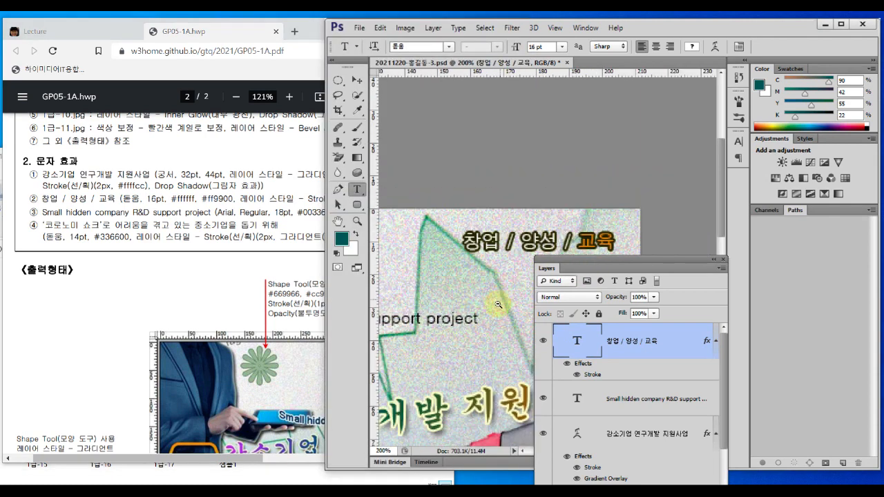
pyautogui.keyDown('alt'); pyautogui.click(495, 306); pyautogui.keyUp('alt')
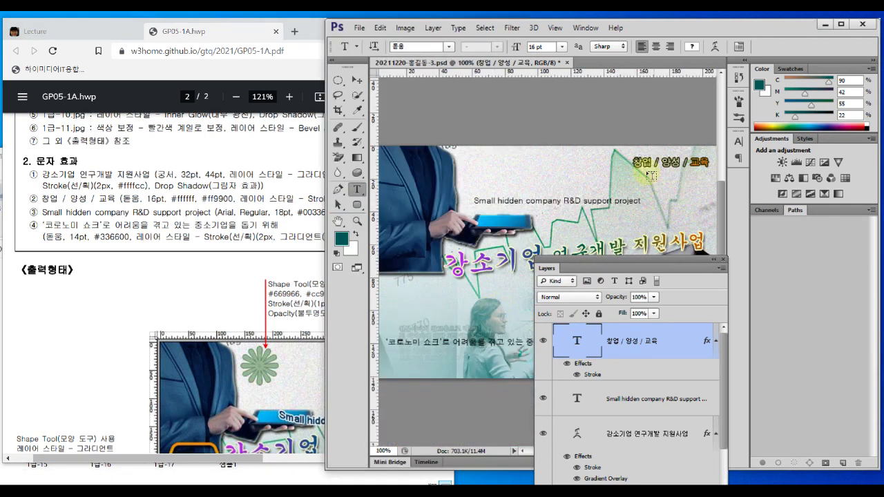
pyautogui.click(356, 79)
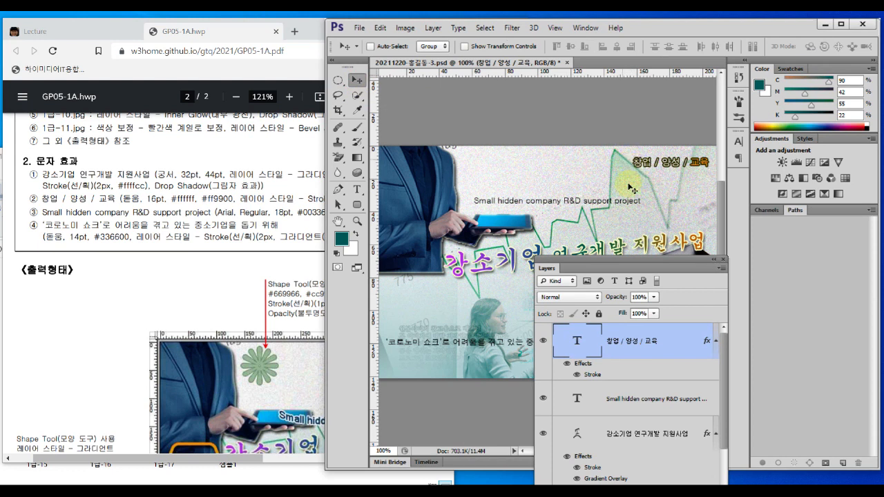
pyautogui.click(287, 394)
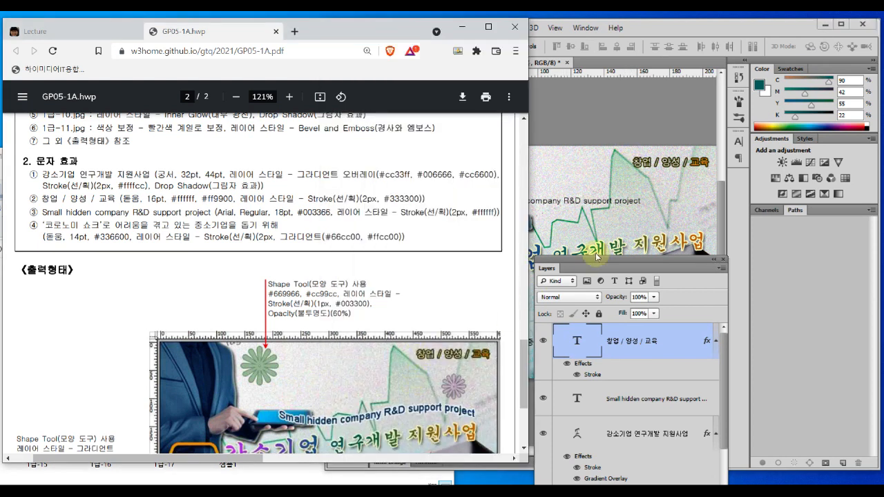
pyautogui.click(641, 191)
pyautogui.moveTo(650, 198); pyautogui.dragTo(600, 203)
pyautogui.moveTo(629, 172); pyautogui.dragTo(628, 167)
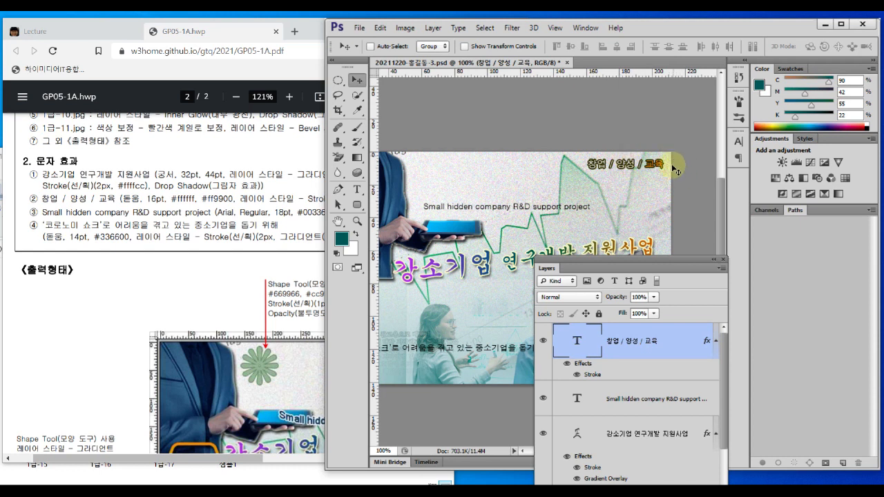
pyautogui.click(259, 417)
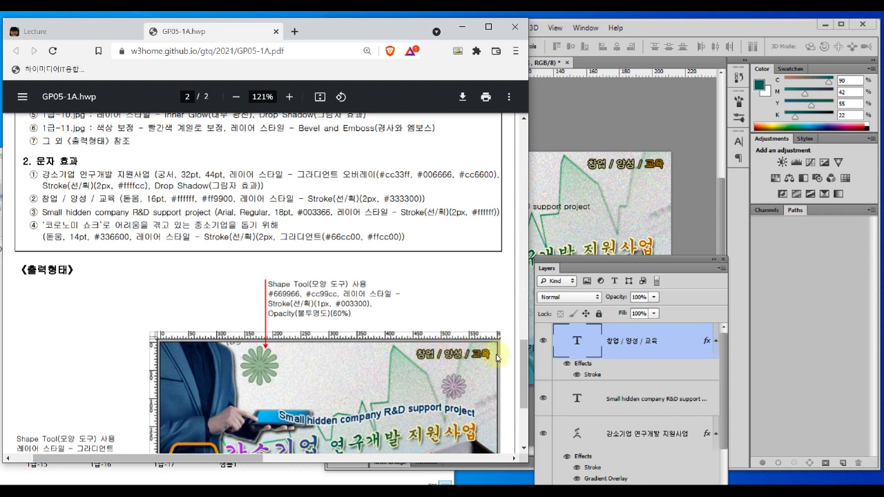
pyautogui.click(616, 199)
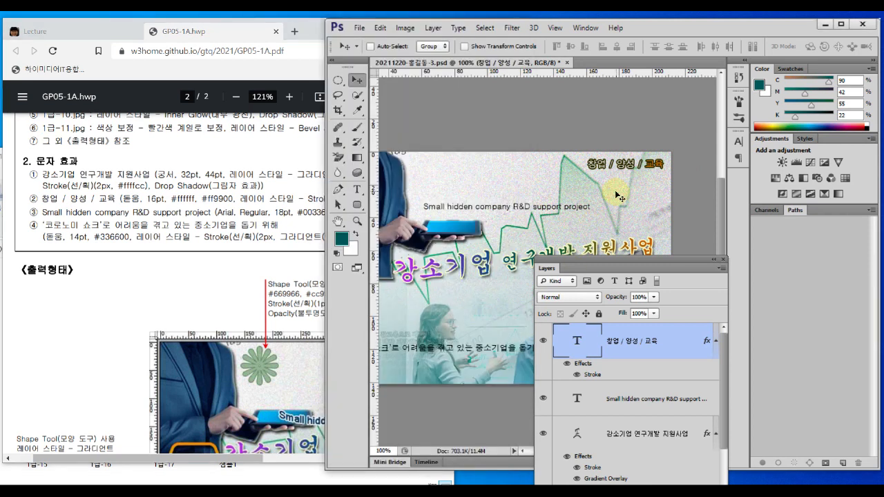
# Move the "Small hidden company R&D support project" text slightly to the right above the "강소기업 연구개발 지원사업" title.
pyautogui.moveTo(625, 266); pyautogui.dragTo(754, 47)
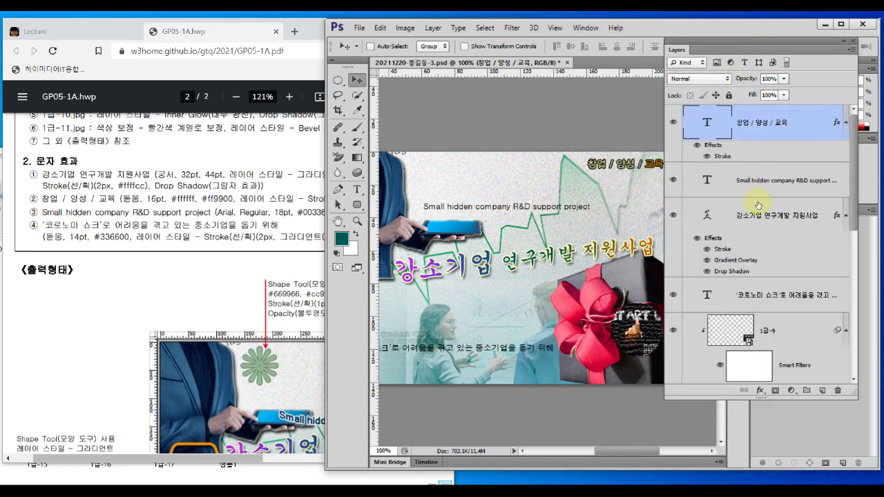
pyautogui.click(759, 181)
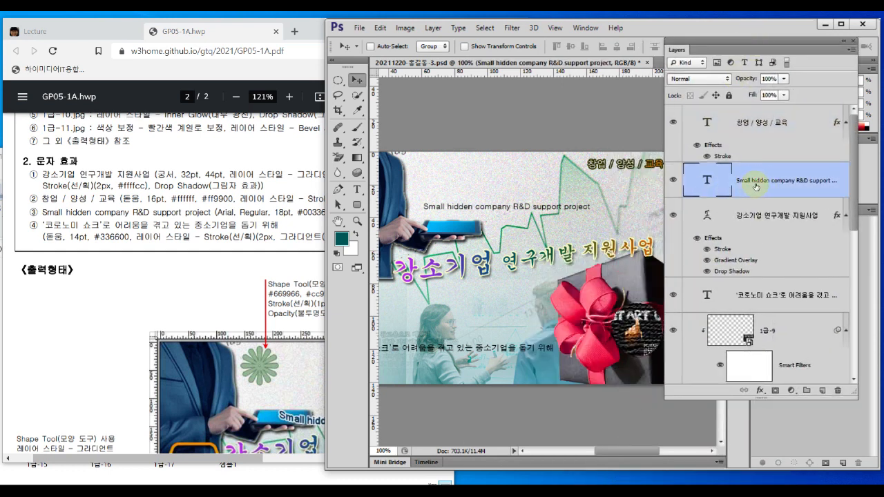
pyautogui.moveTo(508, 211)
pyautogui.mouseDown()
pyautogui.moveTo(515, 172)
pyautogui.moveTo(521, 208)
pyautogui.mouseUp()
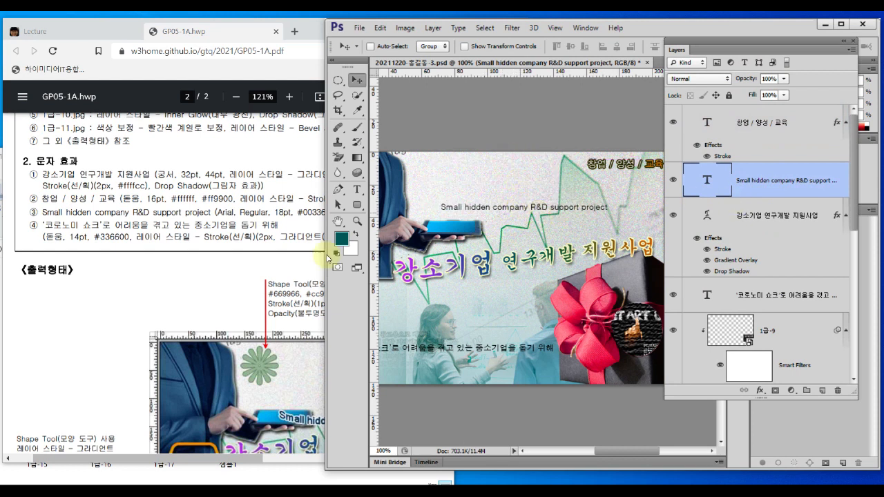
# Check the exam sheet's third text specification and change the "Small hidden company R&D support project" layer's font to Arial Regular.
pyautogui.click(238, 271)
pyautogui.moveTo(40, 216); pyautogui.dragTo(494, 222)
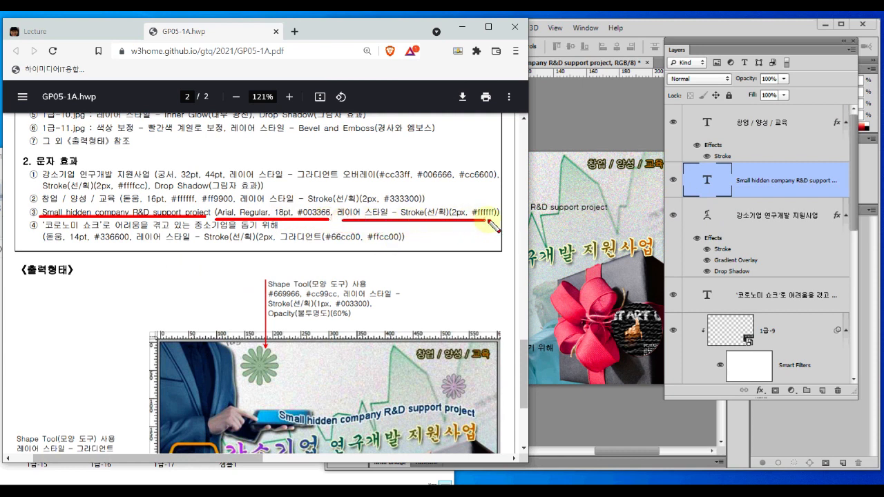
pyautogui.press('Escape')
pyautogui.click(601, 210)
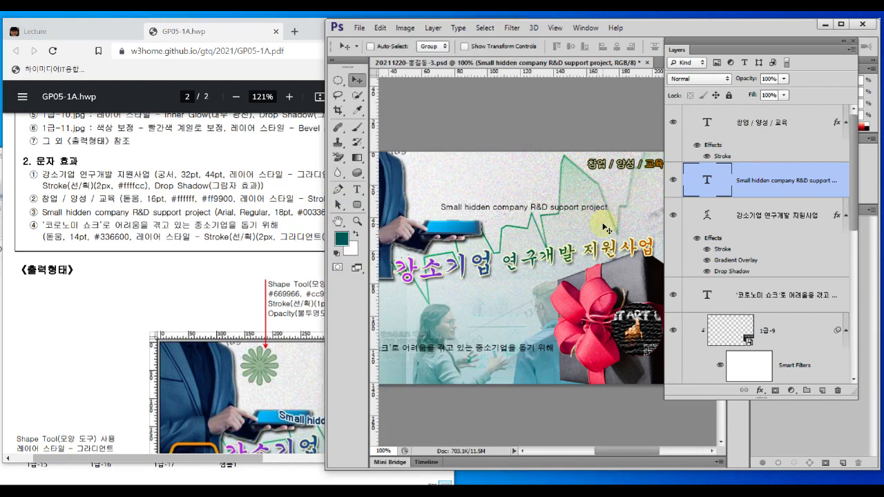
pyautogui.moveTo(736, 49); pyautogui.dragTo(528, 252)
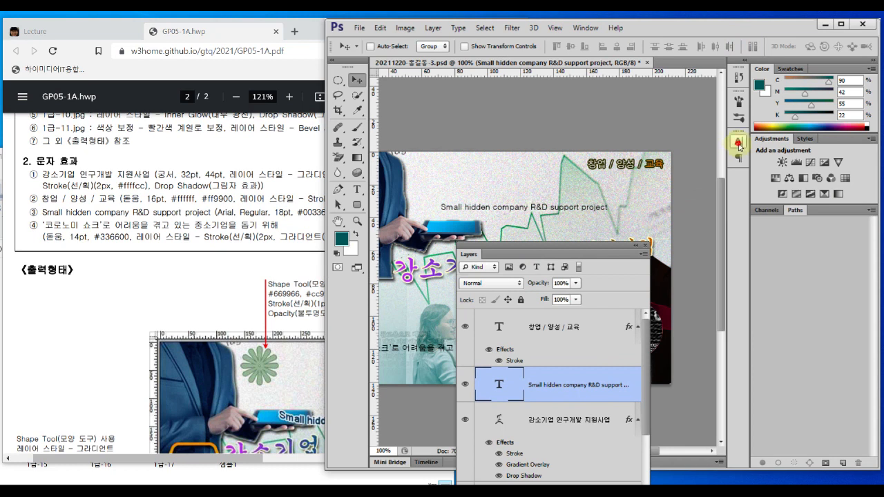
pyautogui.click(739, 141)
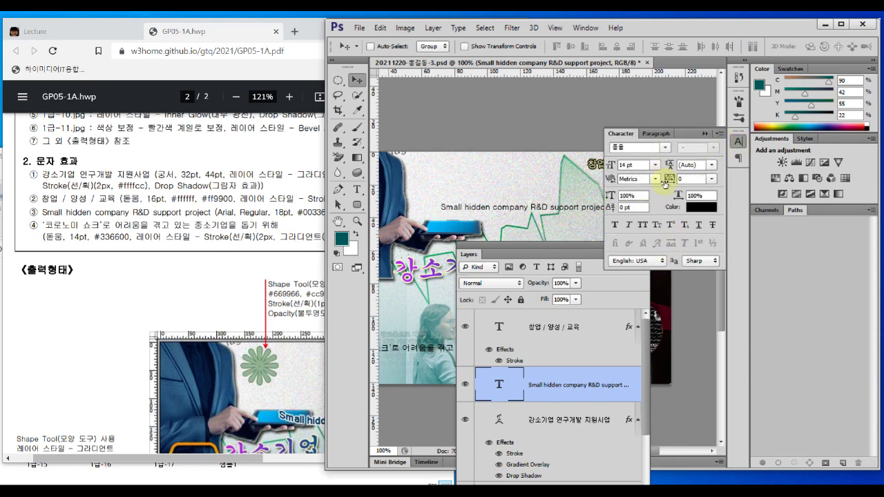
pyautogui.click(357, 189)
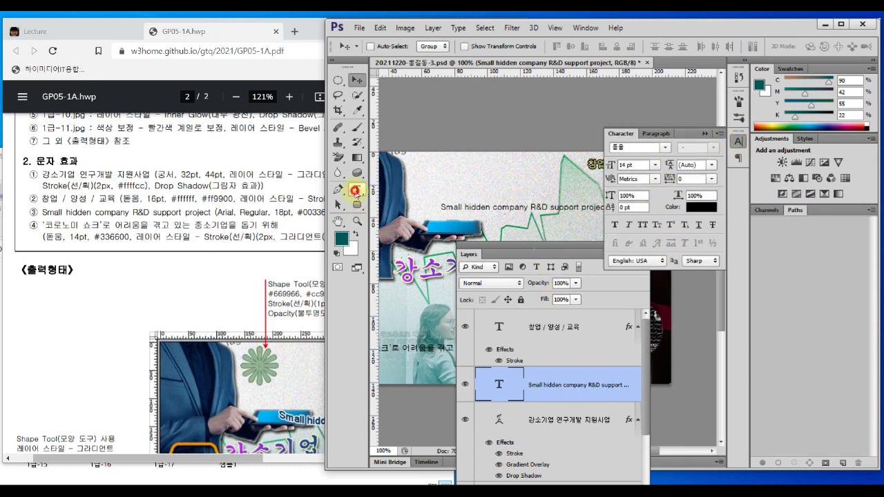
pyautogui.moveTo(373, 58); pyautogui.dragTo(724, 58)
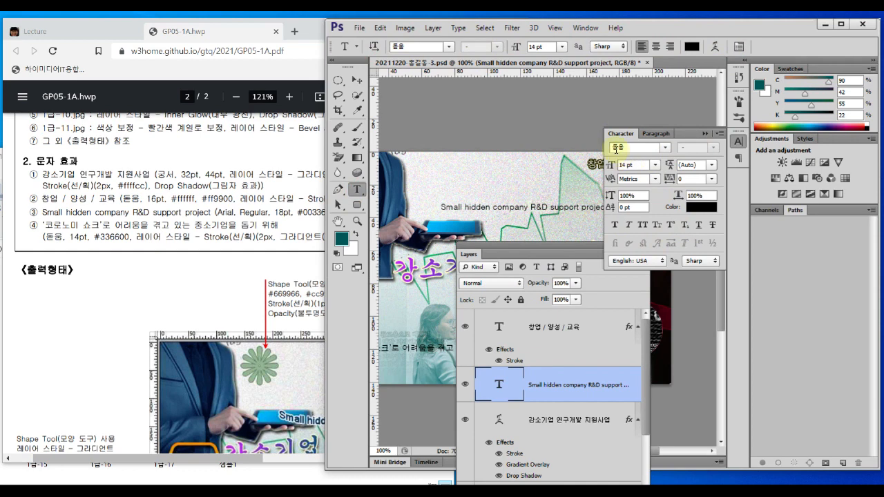
pyautogui.click(662, 148)
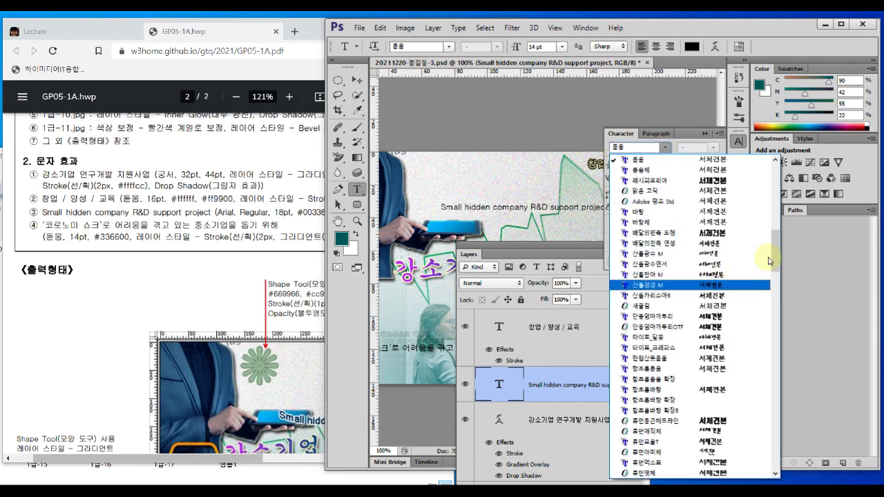
pyautogui.moveTo(776, 242); pyautogui.dragTo(780, 277)
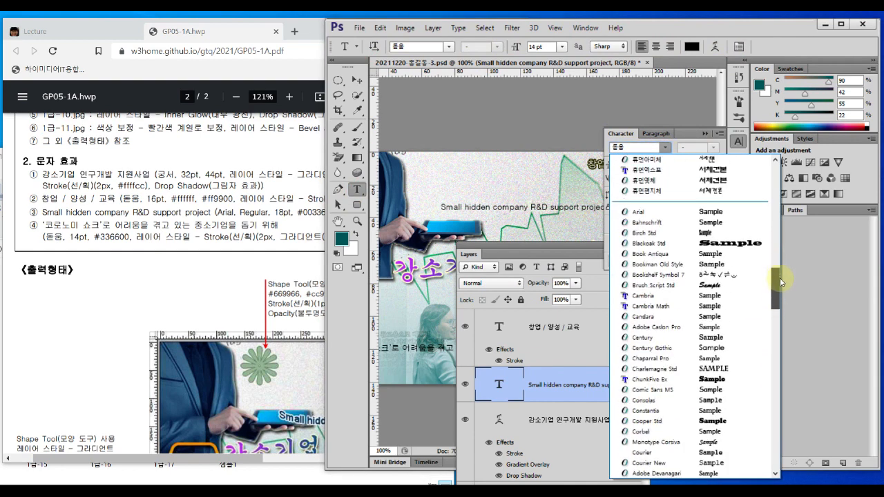
pyautogui.click(649, 212)
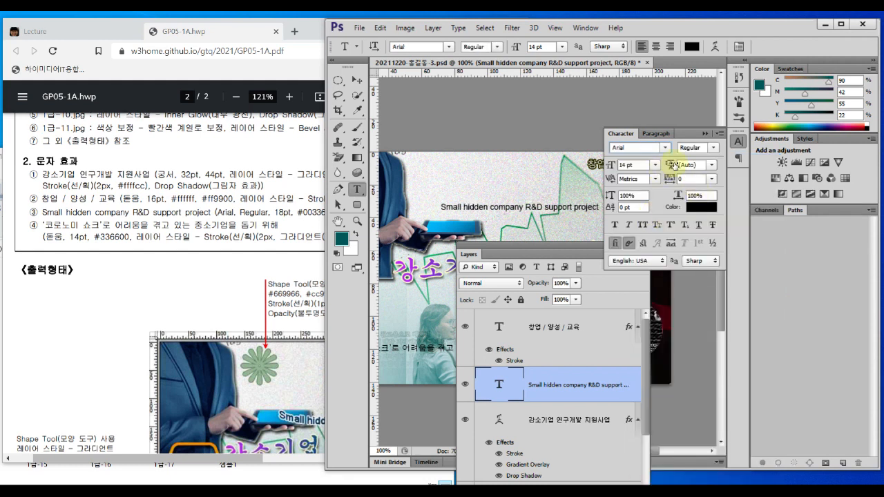
# Set the "Small hidden company R&D support project" text size to 18 pt.
pyautogui.click(634, 166)
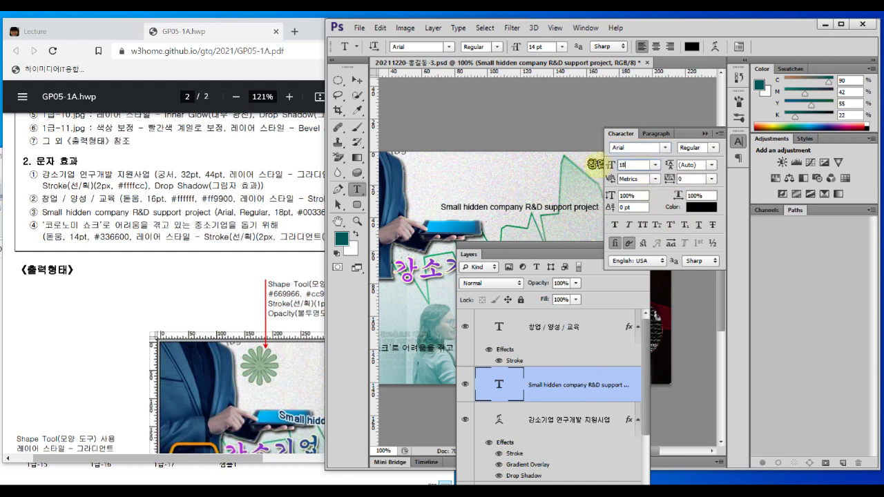
pyautogui.press('Return')
pyautogui.moveTo(608, 151)
pyautogui.mouseDown()
pyautogui.moveTo(664, 150)
pyautogui.moveTo(621, 172)
pyautogui.moveTo(660, 171)
pyautogui.mouseUp()
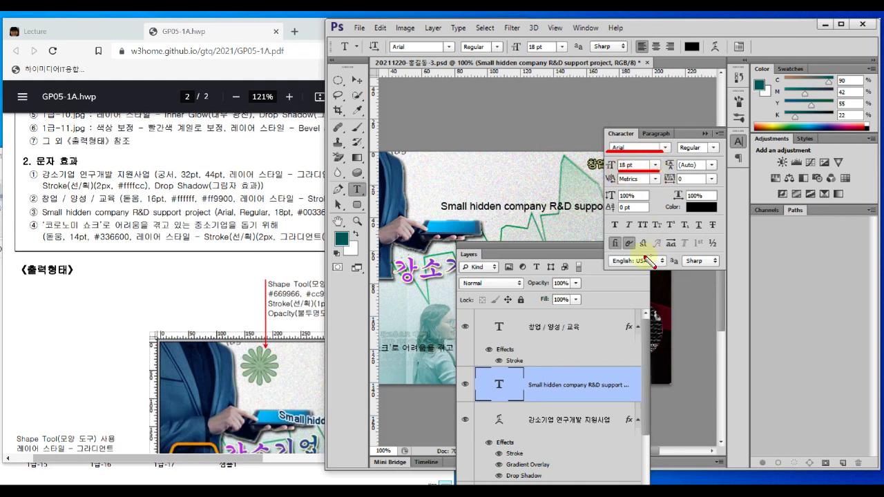
# Set the text colour of the "Small hidden company R&D support project" layer to #003366, following the exam sheet.
pyautogui.click(291, 237)
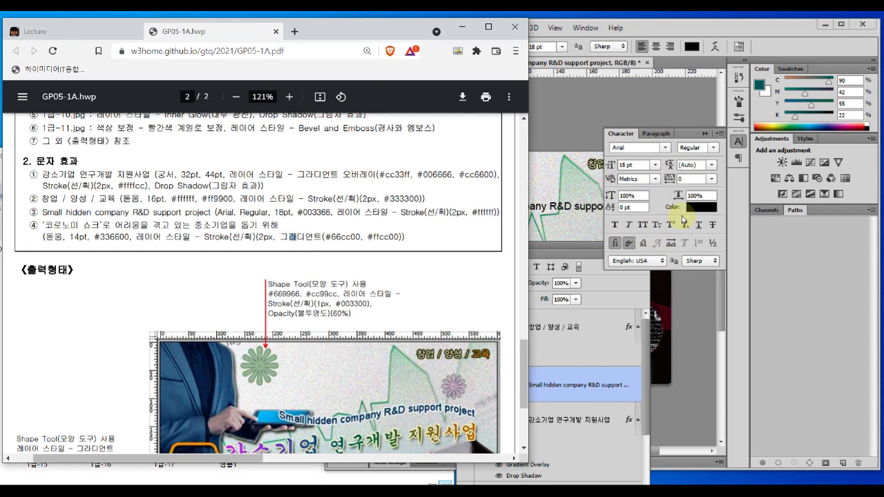
pyautogui.click(665, 202)
pyautogui.moveTo(607, 140); pyautogui.dragTo(643, 139)
pyautogui.moveTo(719, 201); pyautogui.dragTo(704, 224)
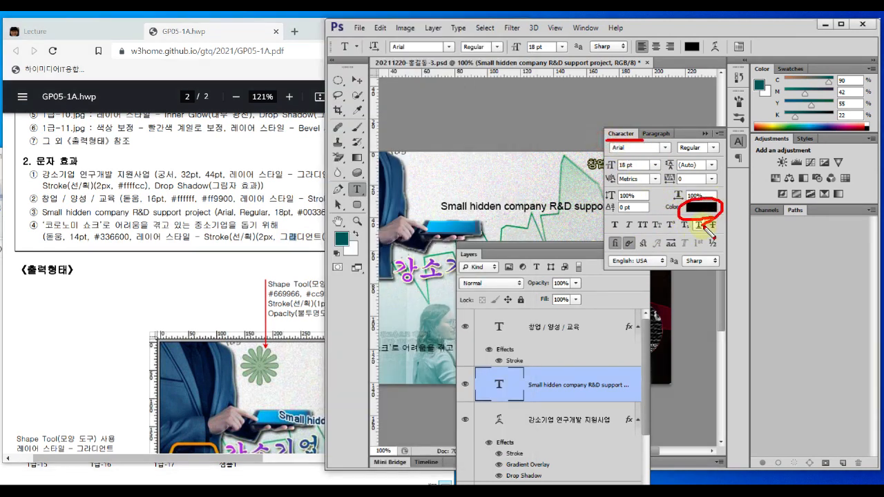
pyautogui.click(701, 207)
pyautogui.doubleClick(585, 312)
pyautogui.write('0033')
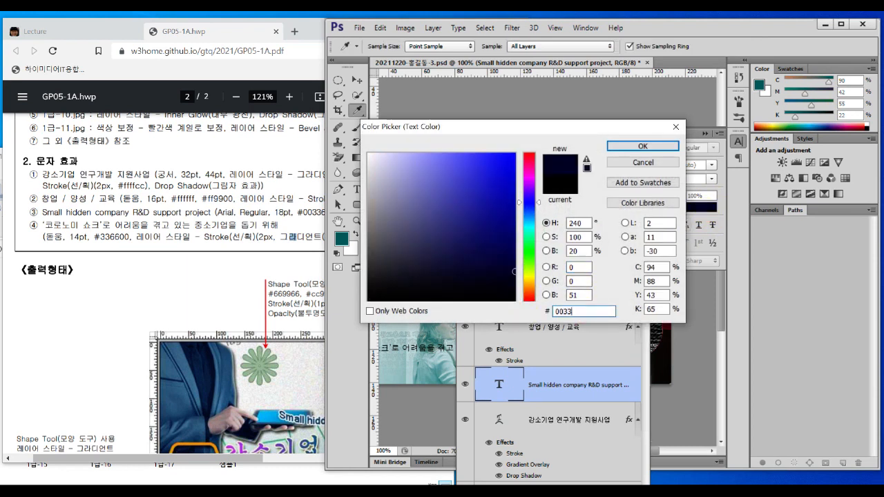
pyautogui.write('66')
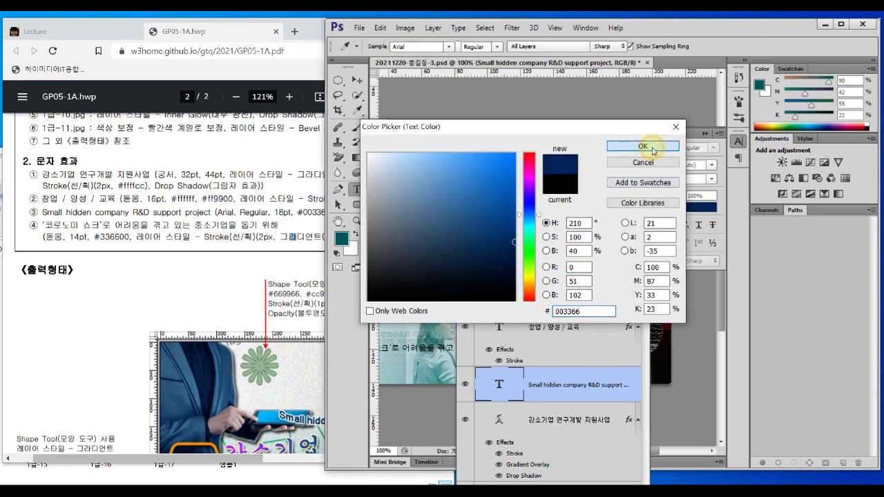
pyautogui.click(651, 147)
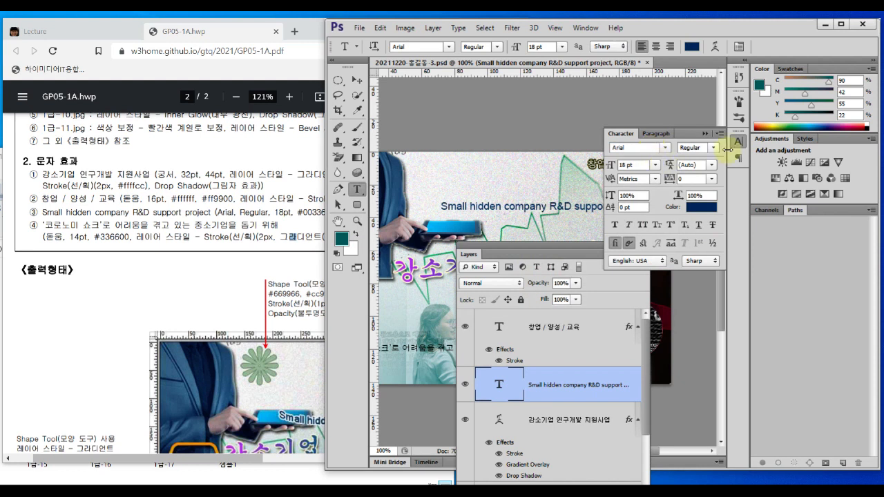
# Add a Stroke layer style to the "Small hidden company R&D support project" text and set its size to 2 px.
pyautogui.click(739, 144)
pyautogui.moveTo(583, 244); pyautogui.dragTo(609, 99)
pyautogui.moveTo(655, 249)
pyautogui.mouseDown()
pyautogui.moveTo(646, 239)
pyautogui.moveTo(662, 228)
pyautogui.moveTo(661, 255)
pyautogui.mouseUp()
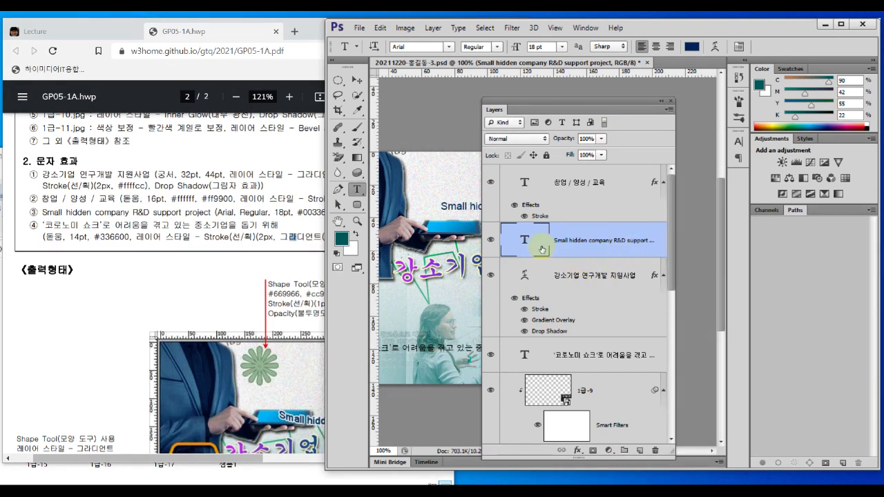
pyautogui.moveTo(539, 242)
pyautogui.mouseDown()
pyautogui.moveTo(570, 298)
pyautogui.moveTo(582, 435)
pyautogui.moveTo(596, 412)
pyautogui.moveTo(584, 468)
pyautogui.mouseUp()
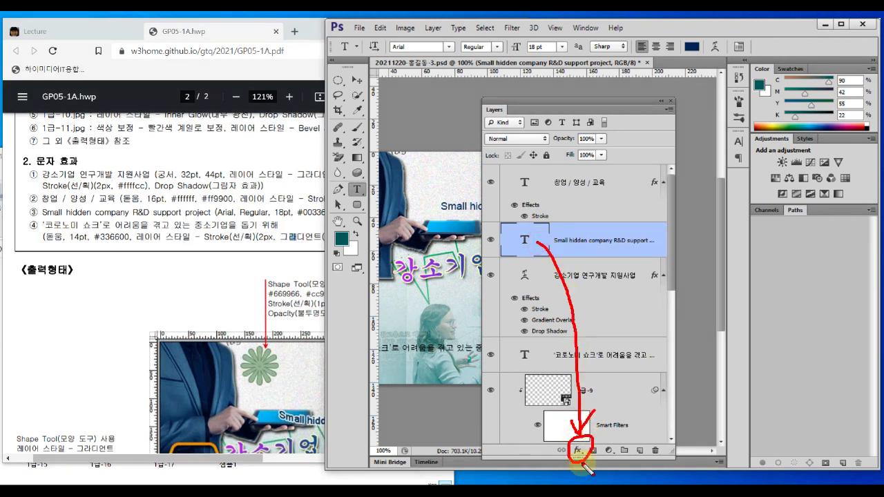
pyautogui.click(579, 451)
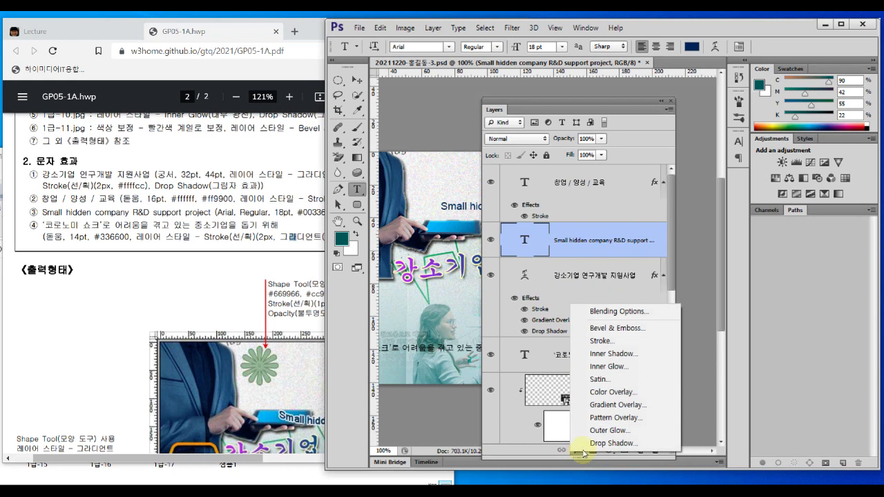
pyautogui.click(600, 342)
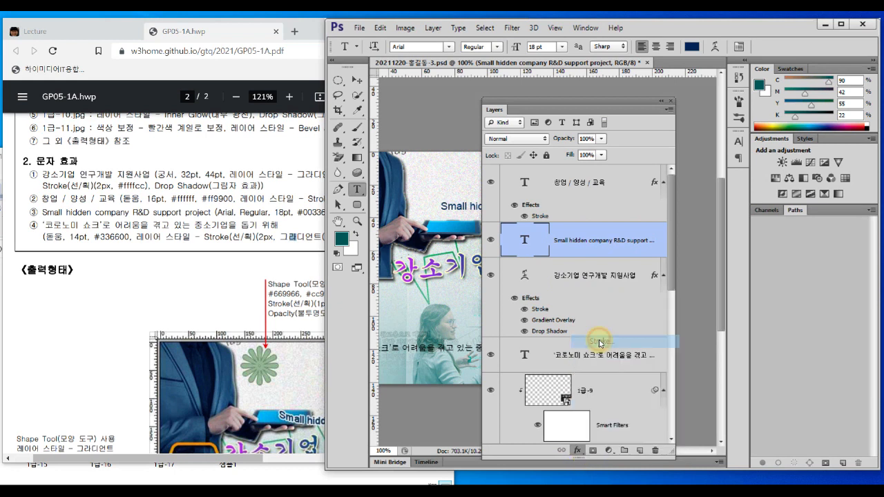
pyautogui.moveTo(384, 202); pyautogui.dragTo(624, 169)
pyautogui.click(294, 227)
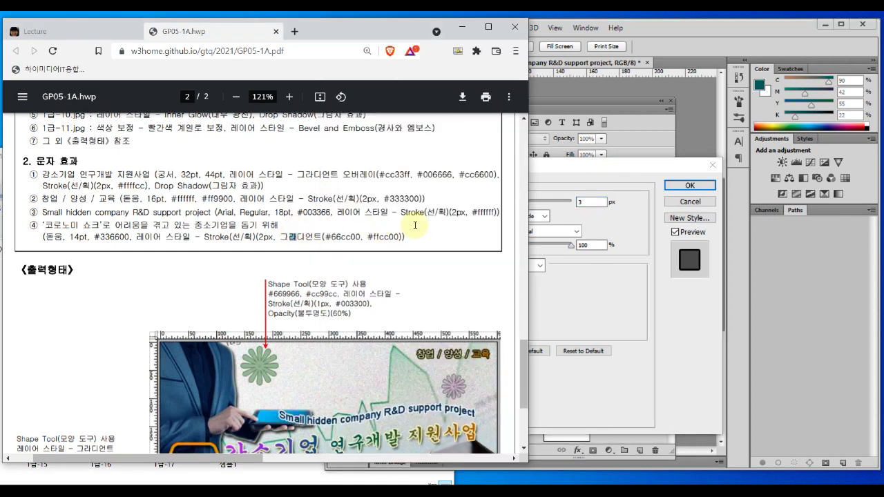
pyautogui.moveTo(404, 221); pyautogui.dragTo(466, 222)
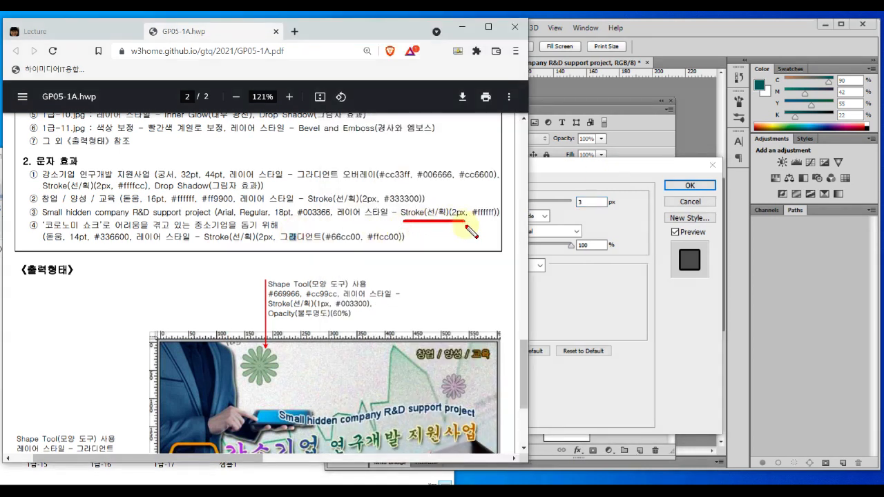
pyautogui.click(586, 279)
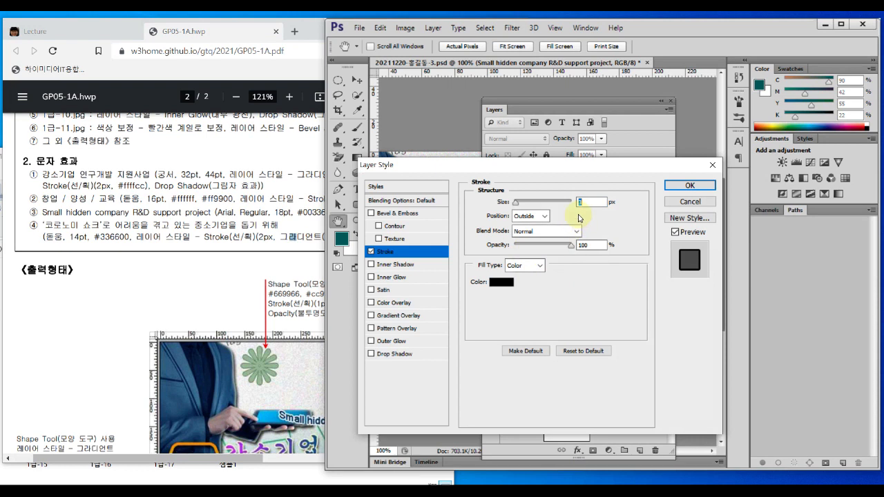
pyautogui.write('2')
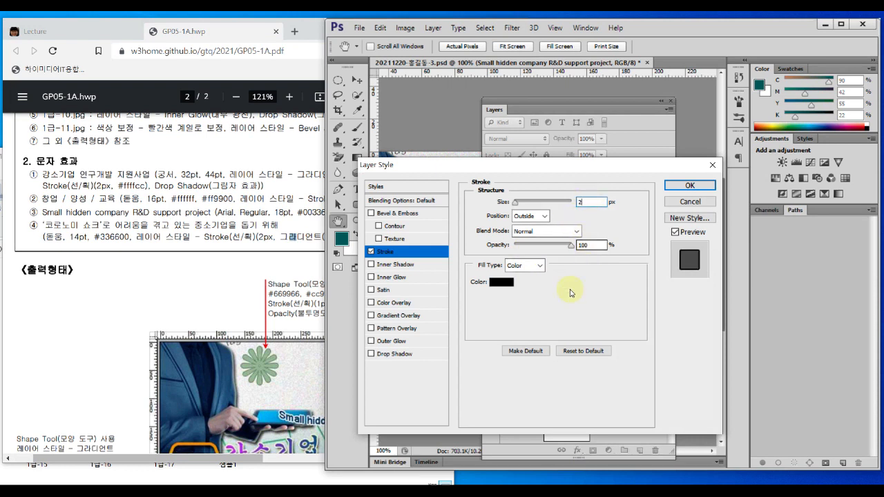
# Set the stroke colour to white (#ffffff) and apply the layer style.
pyautogui.click(503, 284)
pyautogui.click(368, 154)
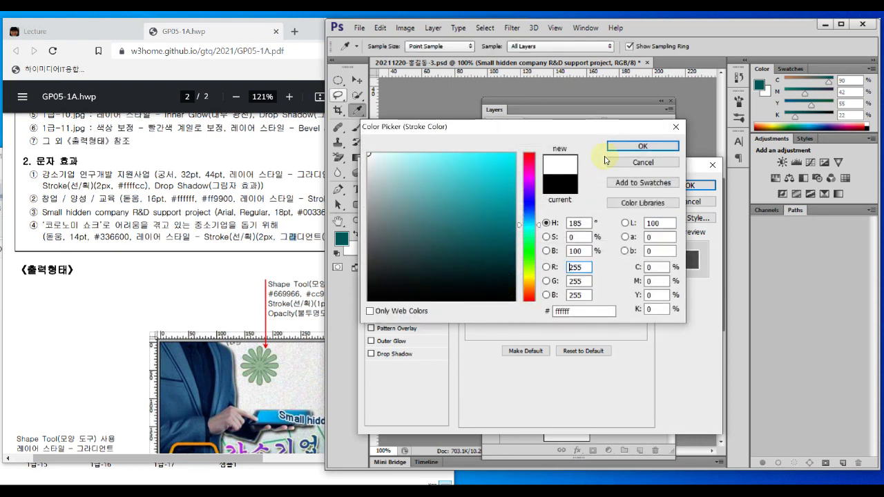
pyautogui.click(616, 149)
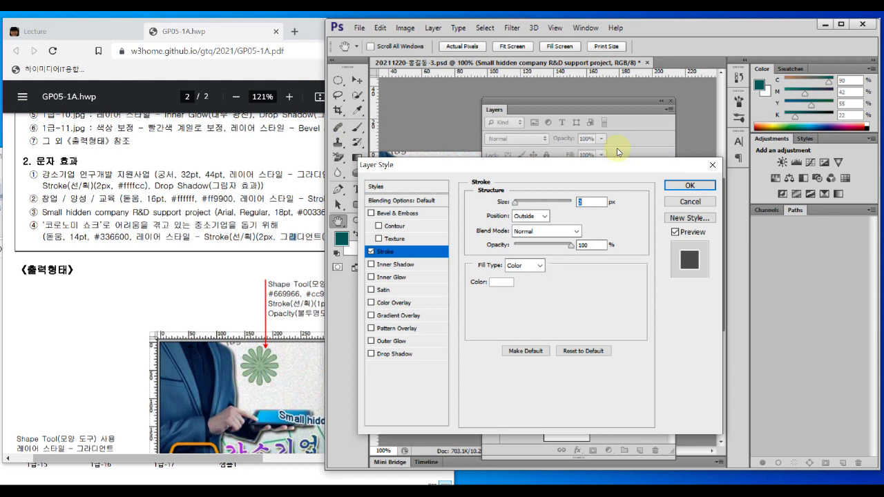
pyautogui.click(681, 186)
# Open the Warp Text settings for the "Small hidden company R&D support project" text layer.
pyautogui.moveTo(587, 102); pyautogui.dragTo(592, 284)
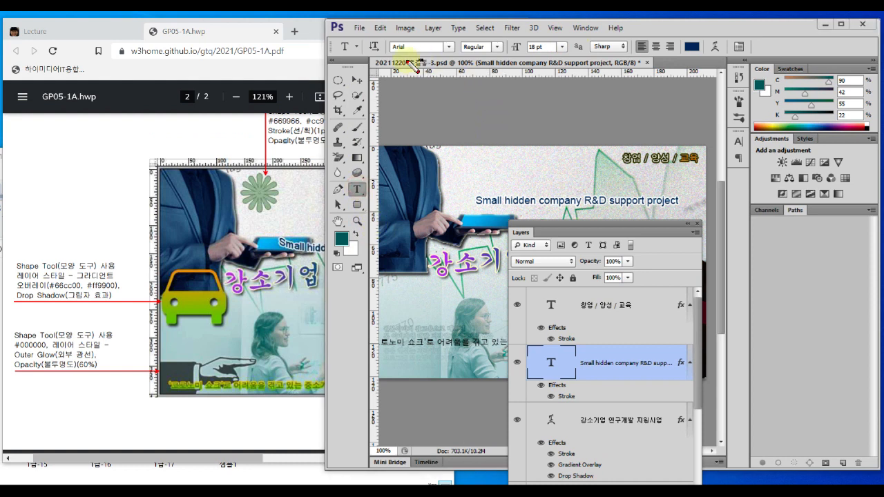
pyautogui.moveTo(375, 59); pyautogui.dragTo(765, 56)
pyautogui.moveTo(711, 33)
pyautogui.mouseDown()
pyautogui.moveTo(728, 43)
pyautogui.moveTo(720, 44)
pyautogui.mouseUp()
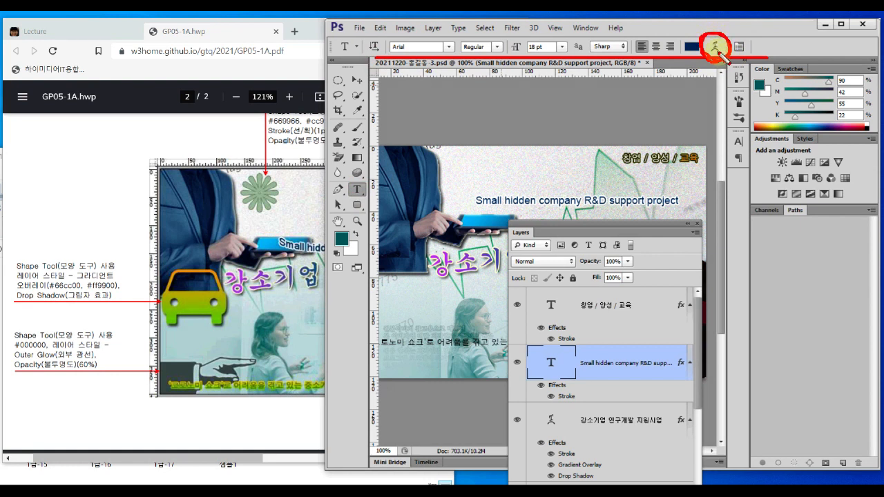
pyautogui.moveTo(567, 379)
pyautogui.mouseDown()
pyautogui.moveTo(534, 383)
pyautogui.moveTo(543, 342)
pyautogui.moveTo(572, 357)
pyautogui.moveTo(557, 380)
pyautogui.mouseUp()
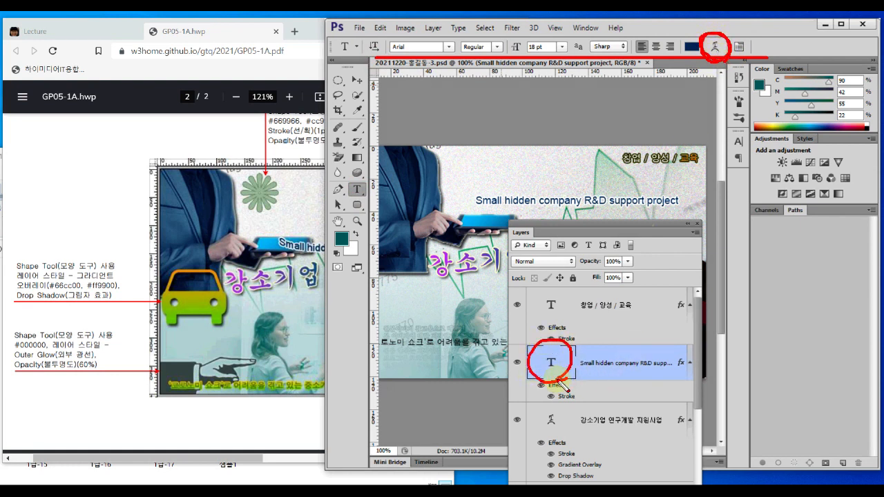
pyautogui.press('Escape')
pyautogui.click(719, 50)
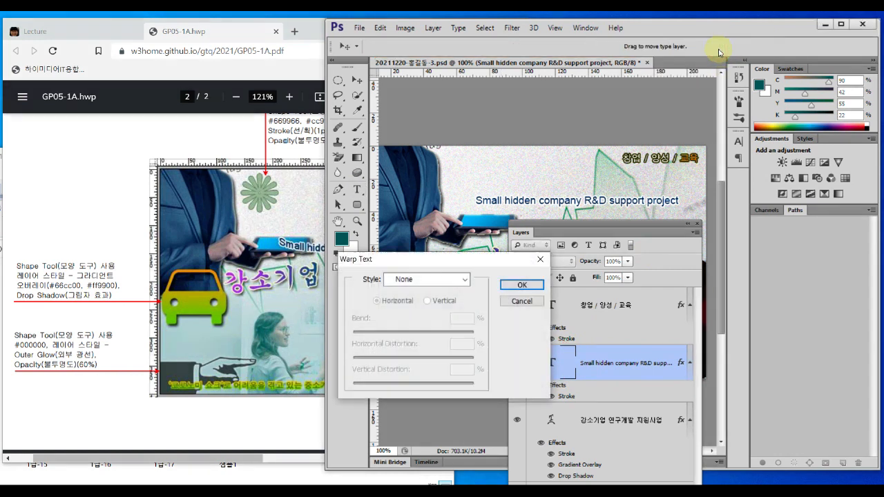
pyautogui.moveTo(479, 266); pyautogui.dragTo(534, 143)
# Apply a horizontal Flag warp with +50% bend to the English text, following the curve in the exam sheet's reference output.
pyautogui.click(504, 159)
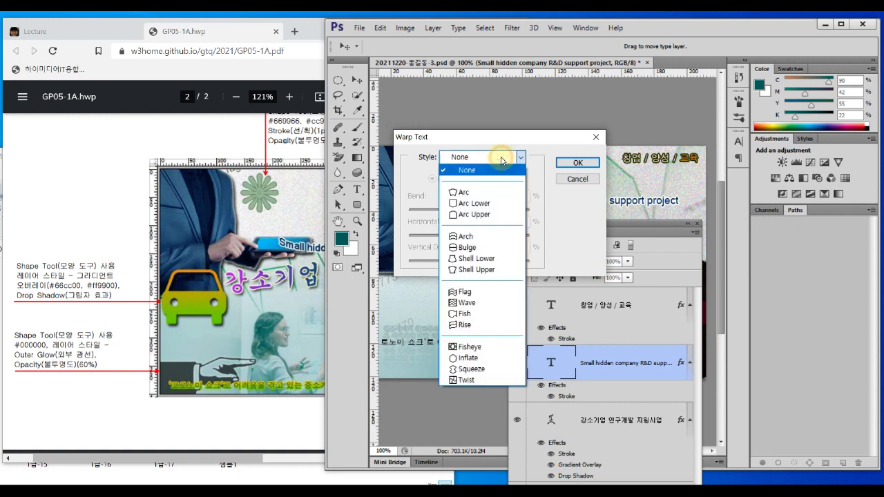
pyautogui.click(318, 287)
pyautogui.moveTo(279, 238)
pyautogui.mouseDown()
pyautogui.moveTo(346, 254)
pyautogui.moveTo(438, 219)
pyautogui.moveTo(478, 230)
pyautogui.moveTo(490, 255)
pyautogui.mouseUp()
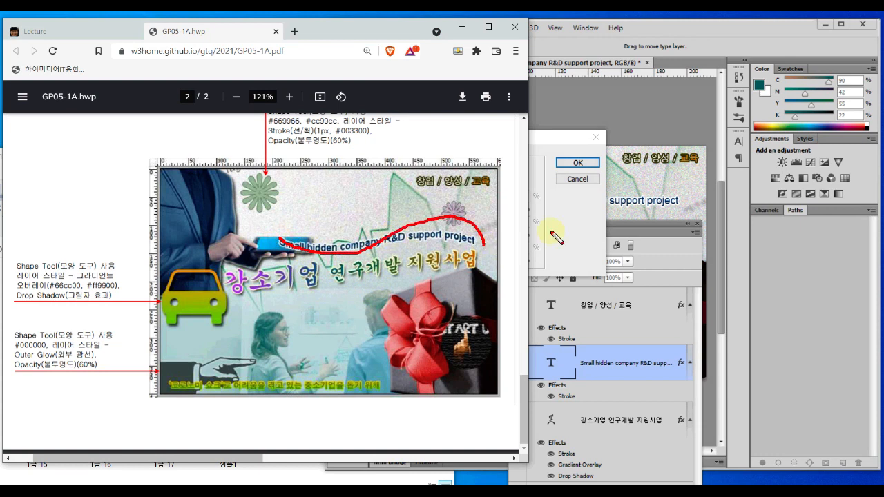
pyautogui.click(552, 139)
pyautogui.click(486, 165)
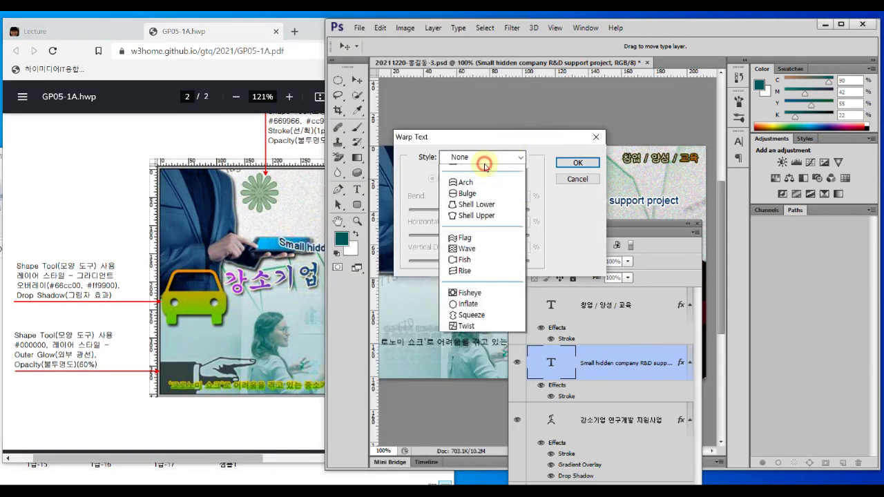
pyautogui.click(469, 302)
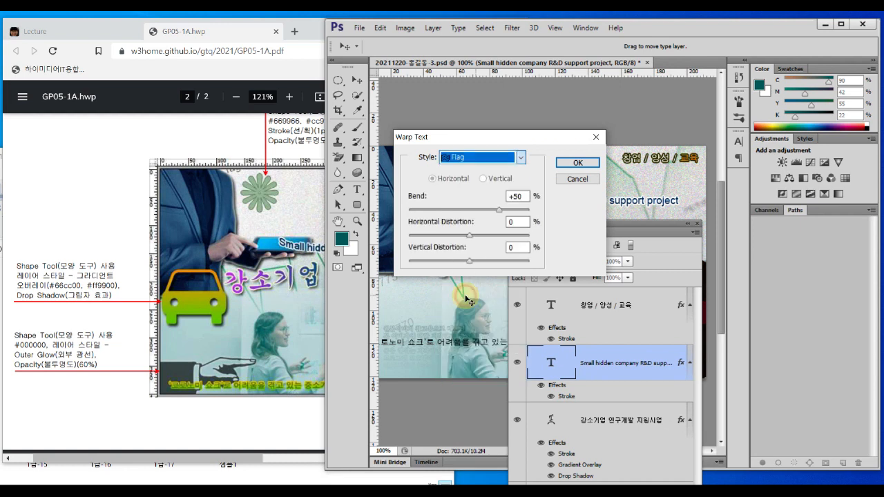
pyautogui.moveTo(489, 142); pyautogui.dragTo(494, 278)
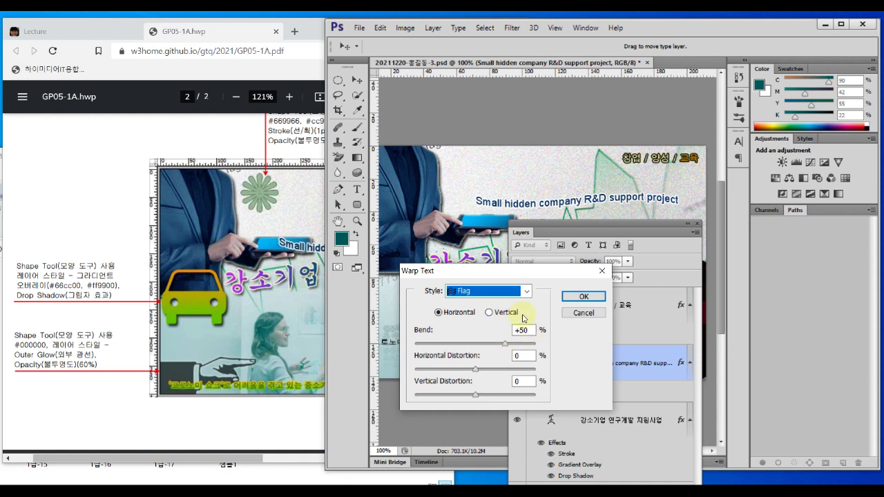
pyautogui.click(578, 301)
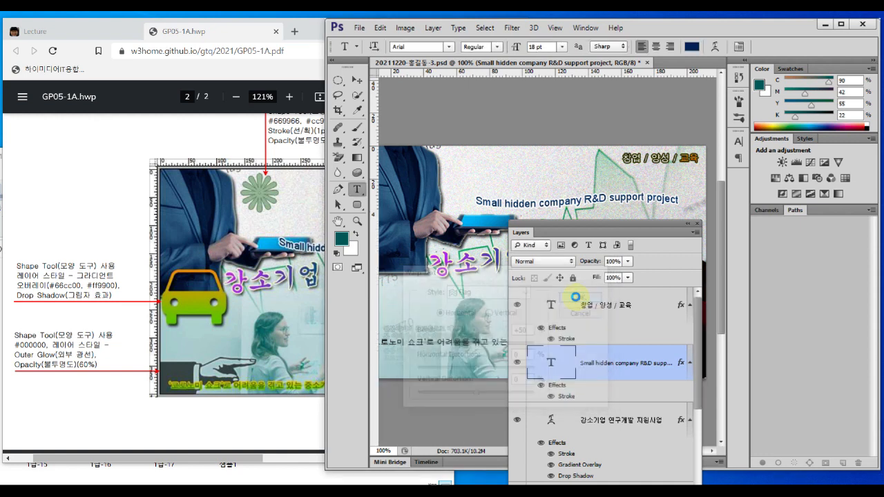
# Move the warped English text down and slightly right, just above the "강소기업 연구개발 지원사업" headline.
pyautogui.moveTo(598, 222); pyautogui.dragTo(572, 333)
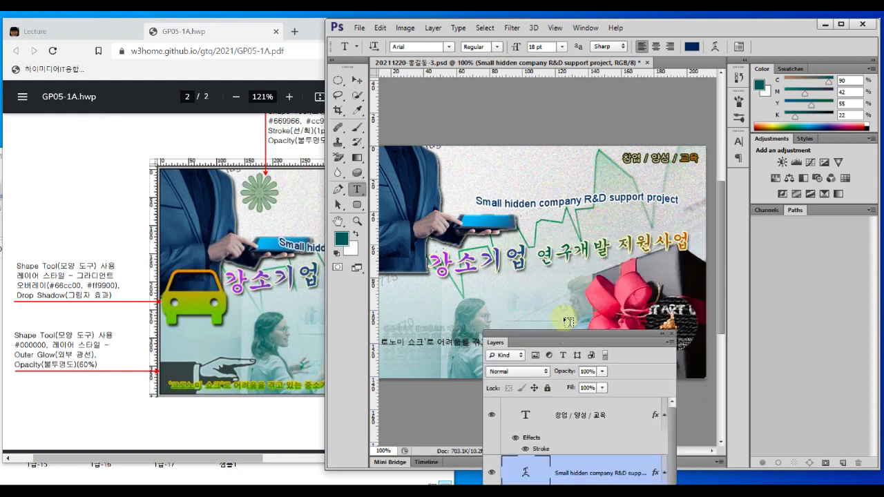
pyautogui.click(358, 81)
pyautogui.moveTo(528, 212)
pyautogui.mouseDown()
pyautogui.moveTo(541, 215)
pyautogui.moveTo(536, 225)
pyautogui.mouseUp()
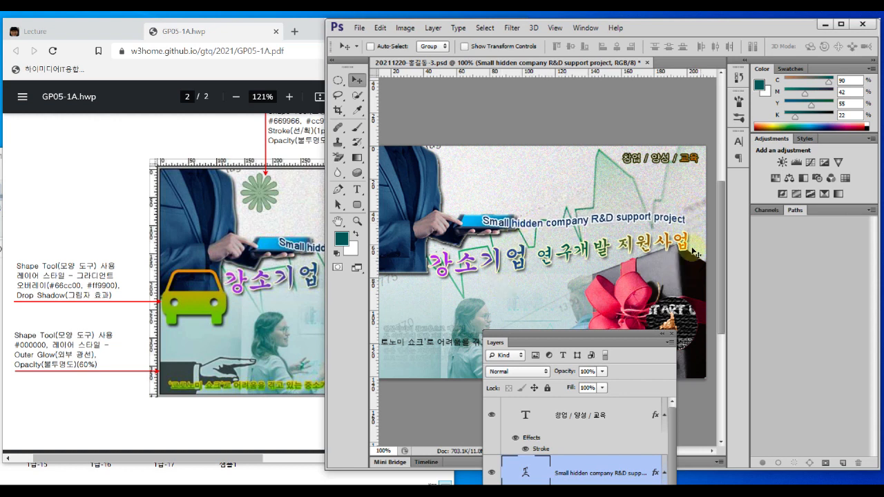
# Compare the English text's right end with the reference output and nudge it slightly right to align with the headline's end.
pyautogui.click(308, 308)
pyautogui.hotkey('ctrl', '2')
pyautogui.moveTo(478, 225); pyautogui.dragTo(477, 311)
pyautogui.moveTo(687, 203); pyautogui.dragTo(686, 282)
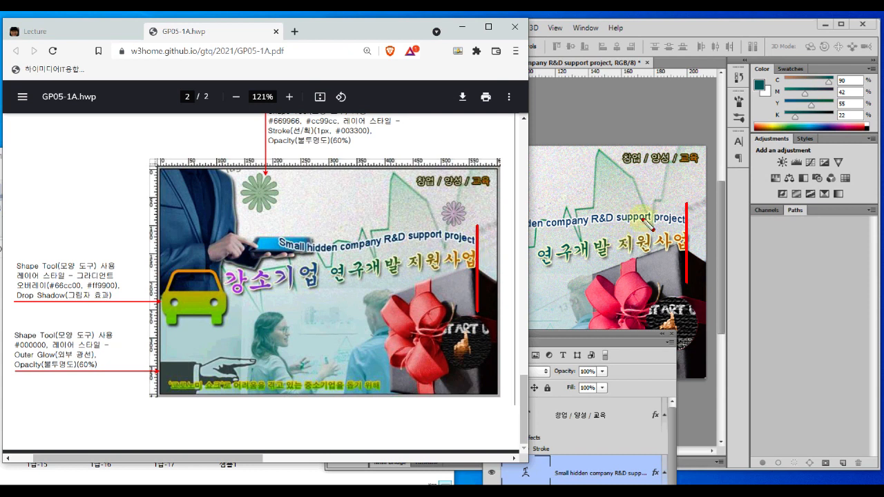
pyautogui.press('Escape')
pyautogui.click(676, 222)
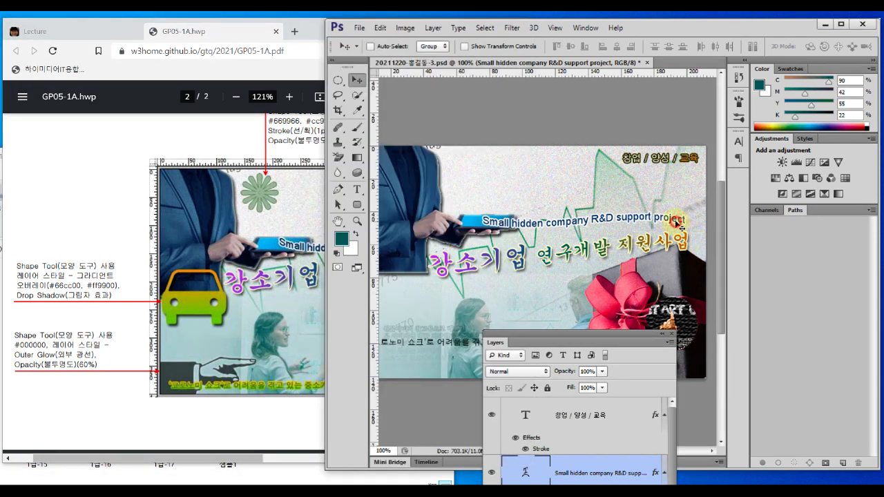
pyautogui.click(638, 301)
pyautogui.press('Right')
pyautogui.press('Right')
pyautogui.press('Right')
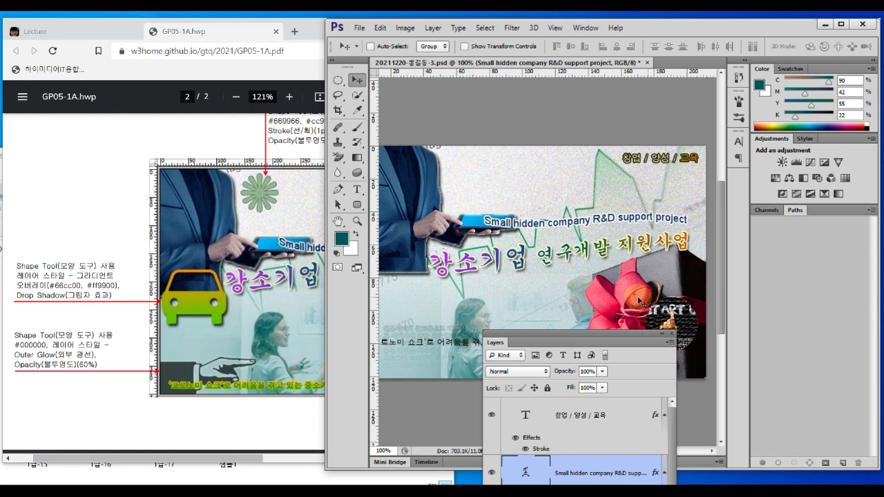
# Select the "'코로노미 쇼크'로 어려움을 겪고 있는 중소기업을 돕기 위해" text layer and check its font, size and colour in the exam sheet.
pyautogui.moveTo(599, 340); pyautogui.dragTo(757, 35)
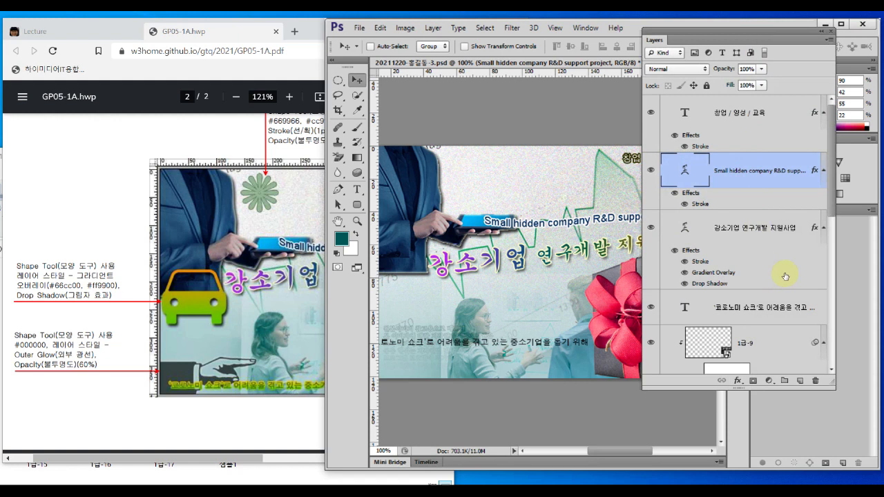
pyautogui.click(751, 237)
pyautogui.click(749, 309)
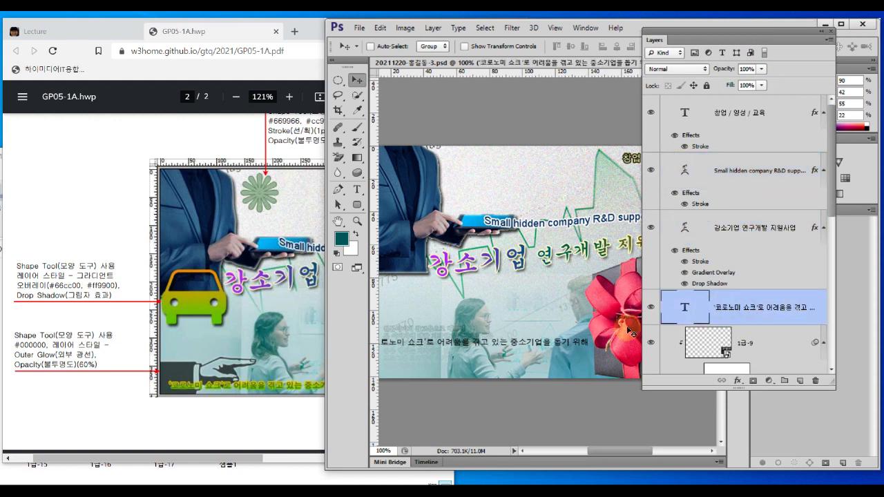
pyautogui.moveTo(507, 331); pyautogui.dragTo(534, 261)
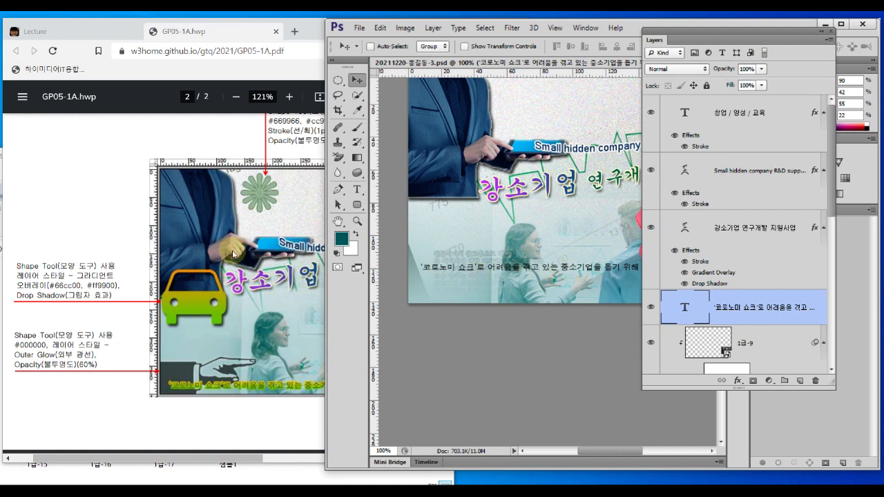
pyautogui.click(216, 278)
pyautogui.scroll(3, 215, 278)
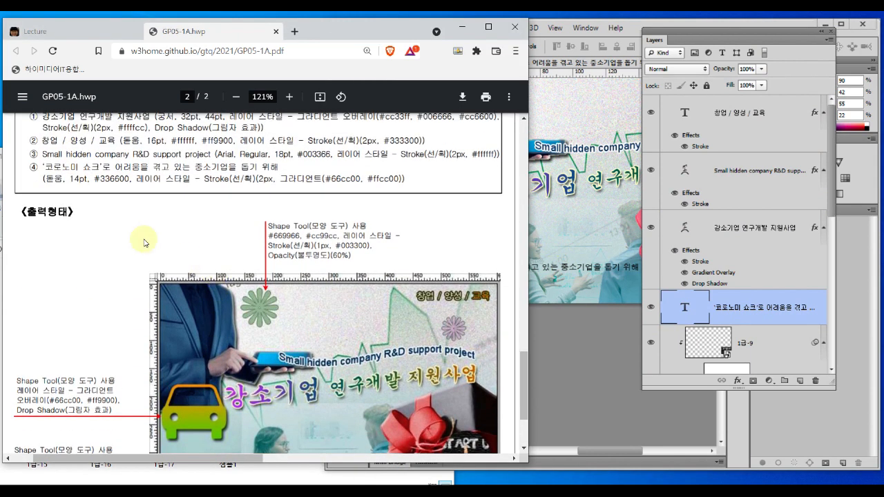
pyautogui.moveTo(46, 185); pyautogui.dragTo(128, 186)
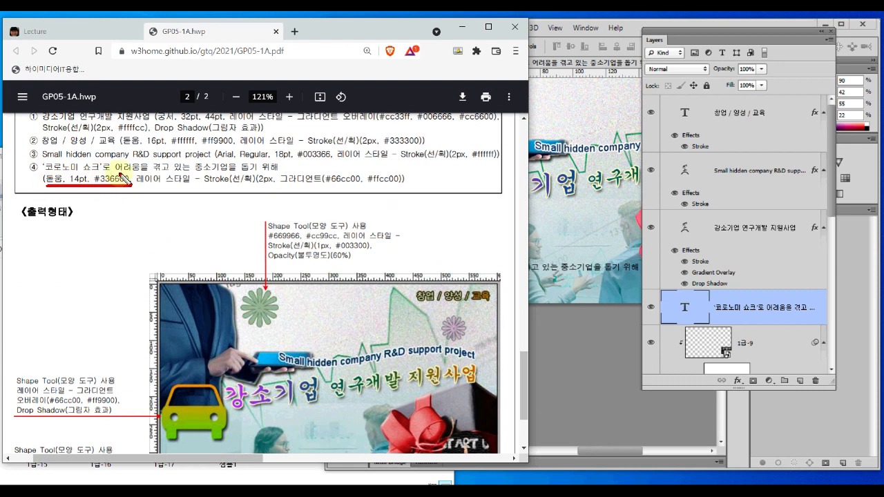
pyautogui.press('Escape')
pyautogui.click(686, 310)
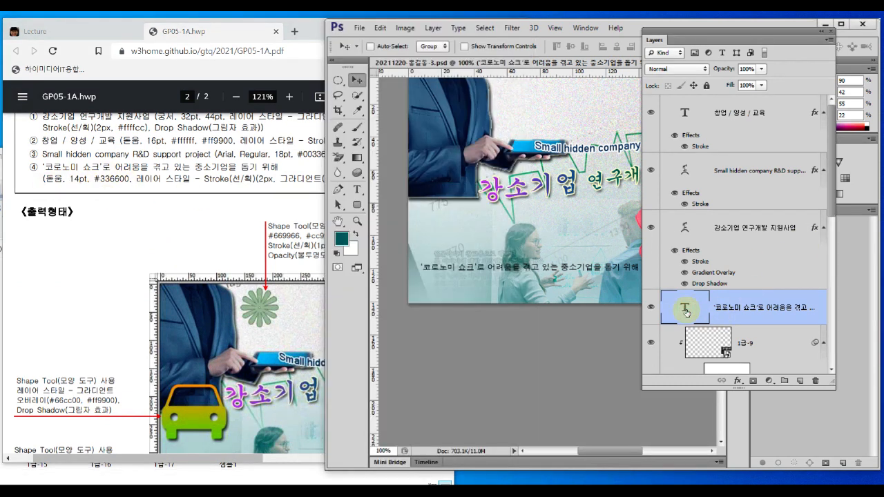
# Set the text colour of the "'코로노미 쇼크'로 어려움을 겪고 있는 중소기업을 돕기 위해" layer to #336600.
pyautogui.moveTo(723, 36); pyautogui.dragTo(467, 323)
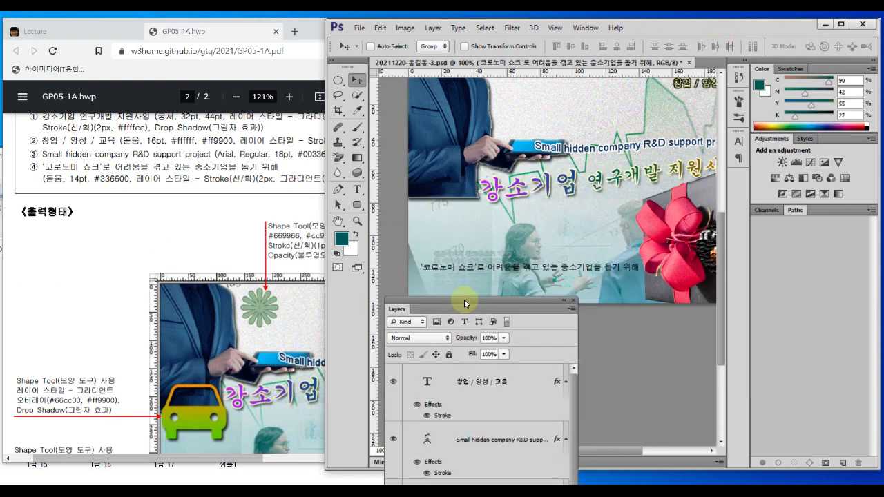
pyautogui.click(739, 143)
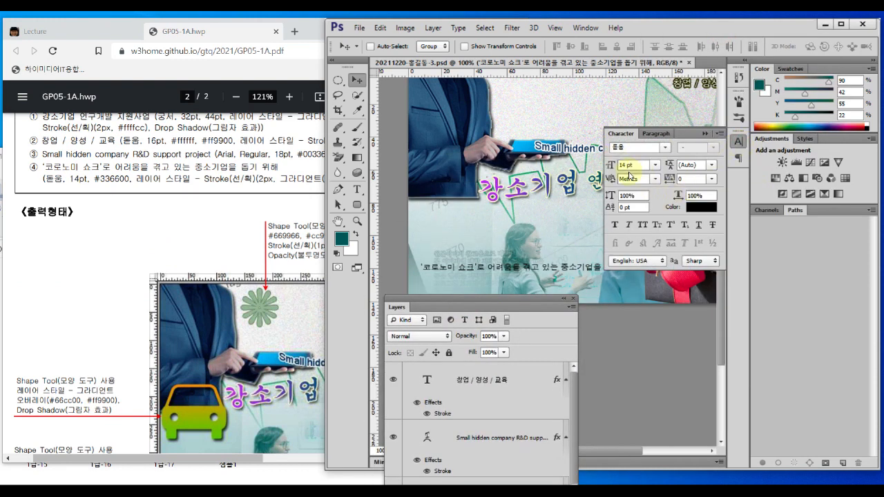
pyautogui.click(696, 209)
pyautogui.doubleClick(597, 312)
pyautogui.write('003366')
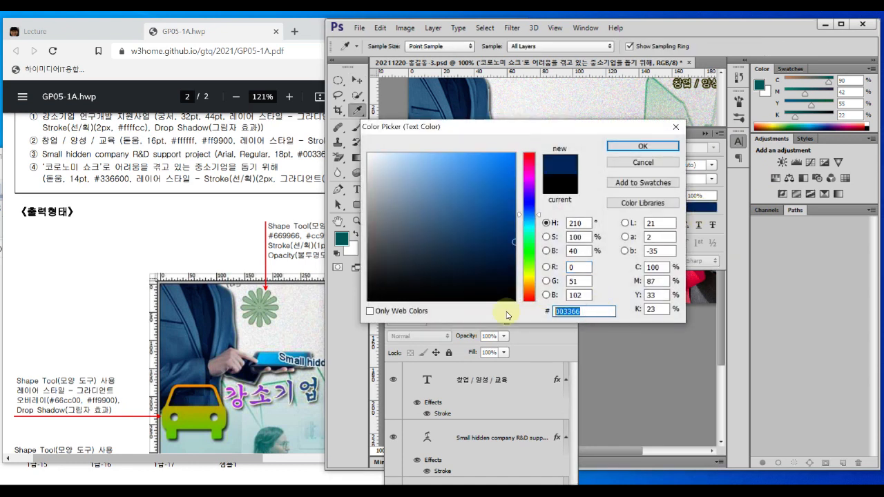
pyautogui.write('336600')
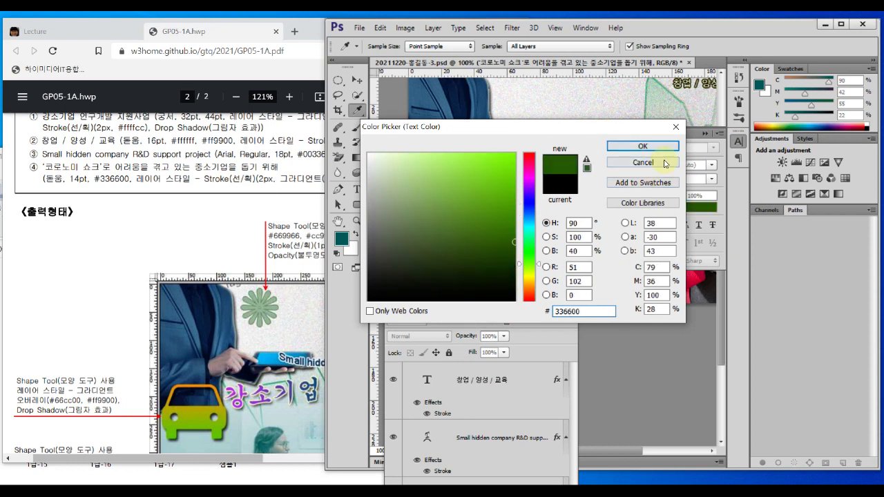
pyautogui.click(642, 145)
# Check the stroke specification in the exam sheet, add a Stroke layer style to the '코로노미 쇼크' text and set its size to 2 px.
pyautogui.click(269, 216)
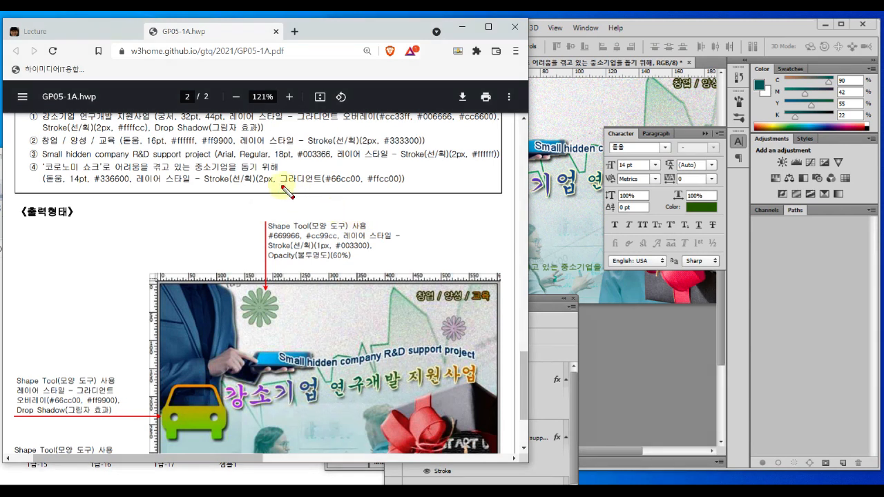
pyautogui.moveTo(280, 187); pyautogui.dragTo(405, 185)
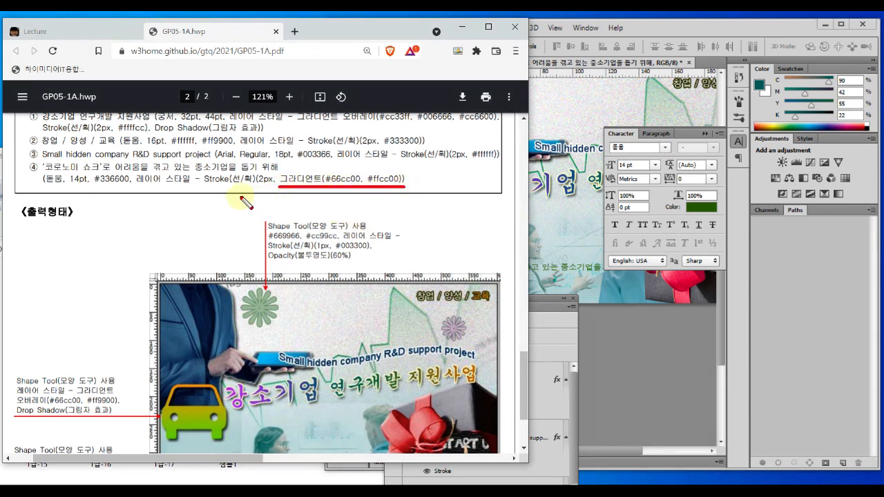
pyautogui.moveTo(234, 186); pyautogui.dragTo(276, 185)
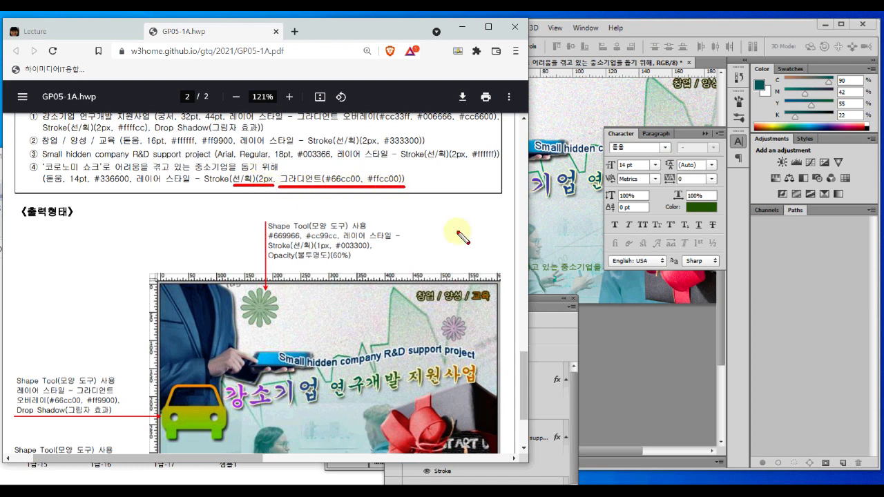
pyautogui.press('Escape')
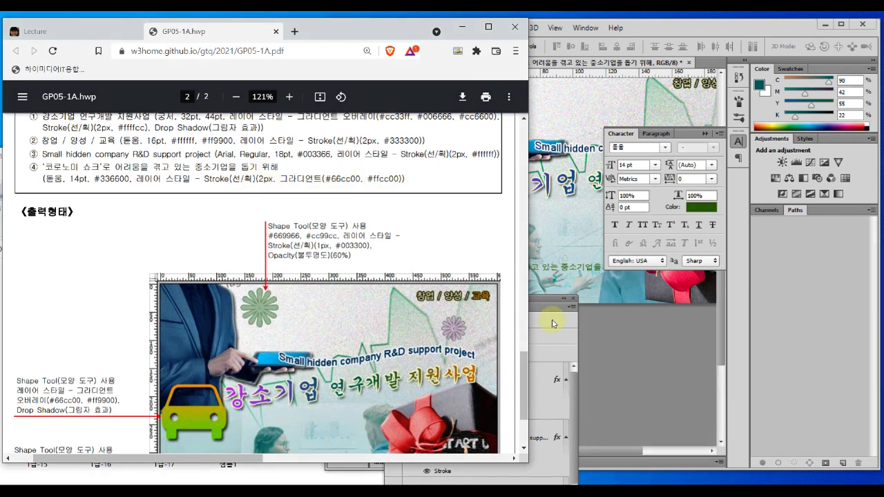
pyautogui.click(553, 323)
pyautogui.moveTo(541, 294); pyautogui.dragTo(567, 72)
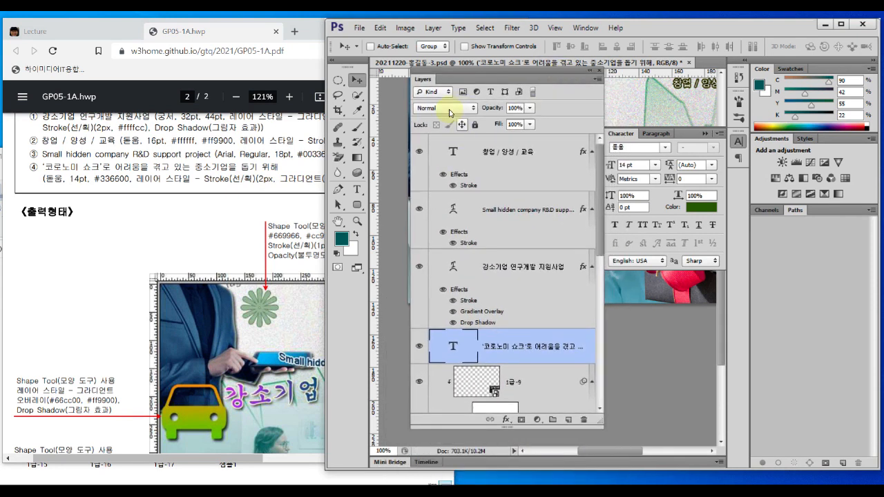
pyautogui.moveTo(473, 357)
pyautogui.mouseDown()
pyautogui.moveTo(432, 349)
pyautogui.moveTo(507, 398)
pyautogui.moveTo(503, 416)
pyautogui.moveTo(517, 429)
pyautogui.mouseUp()
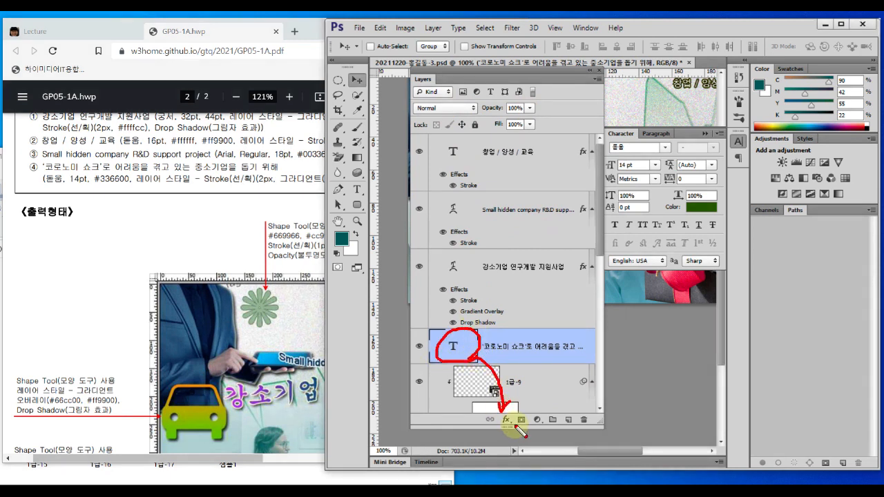
pyautogui.click(506, 419)
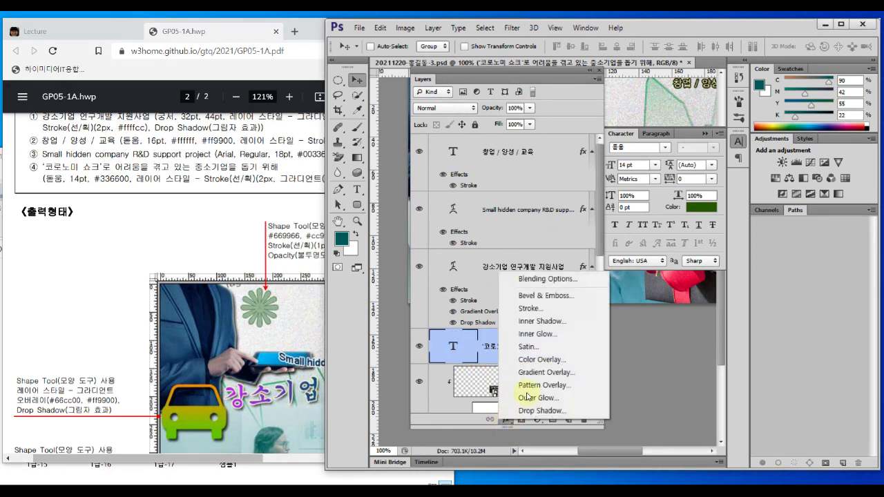
pyautogui.click(539, 308)
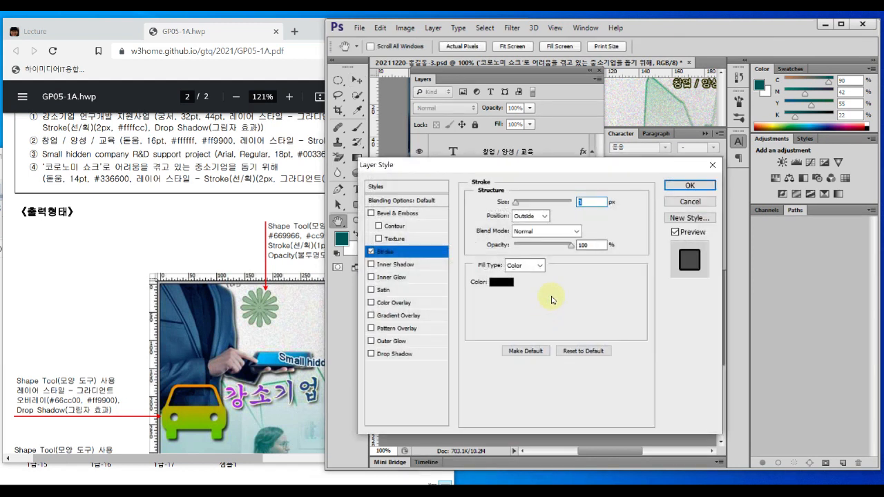
pyautogui.click(593, 199)
pyautogui.write('2')
# Change the stroke's fill type from a solid colour to Gradient.
pyautogui.moveTo(512, 303)
pyautogui.mouseDown()
pyautogui.moveTo(487, 298)
pyautogui.moveTo(489, 276)
pyautogui.moveTo(505, 304)
pyautogui.mouseUp()
pyautogui.press('Escape')
pyautogui.moveTo(476, 275)
pyautogui.mouseDown()
pyautogui.moveTo(545, 277)
pyautogui.moveTo(485, 279)
pyautogui.moveTo(516, 278)
pyautogui.mouseUp()
pyautogui.press('Escape')
pyautogui.click(542, 266)
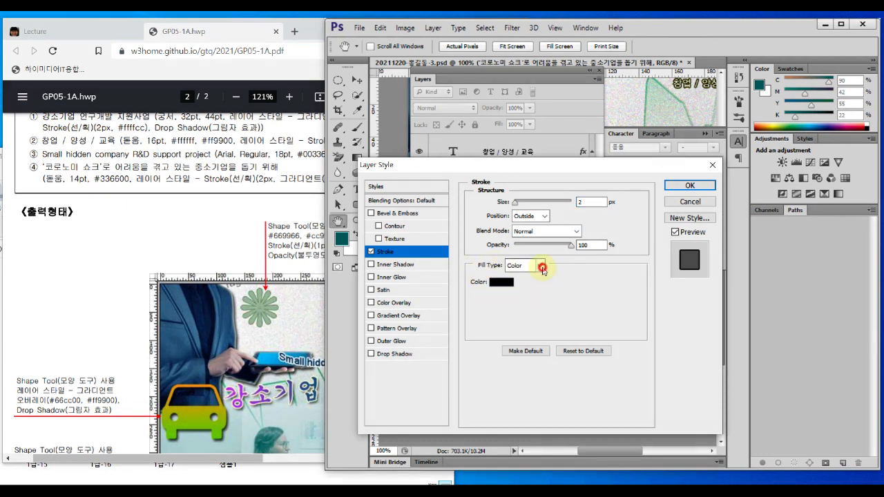
pyautogui.click(525, 288)
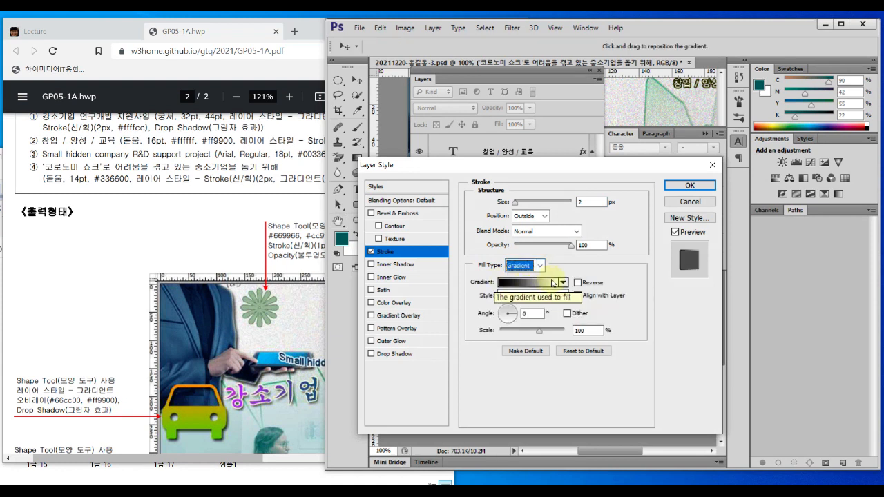
# Open the stroke's gradient for editing and check its two required colours in item ④ of the exam sheet.
pyautogui.click(532, 285)
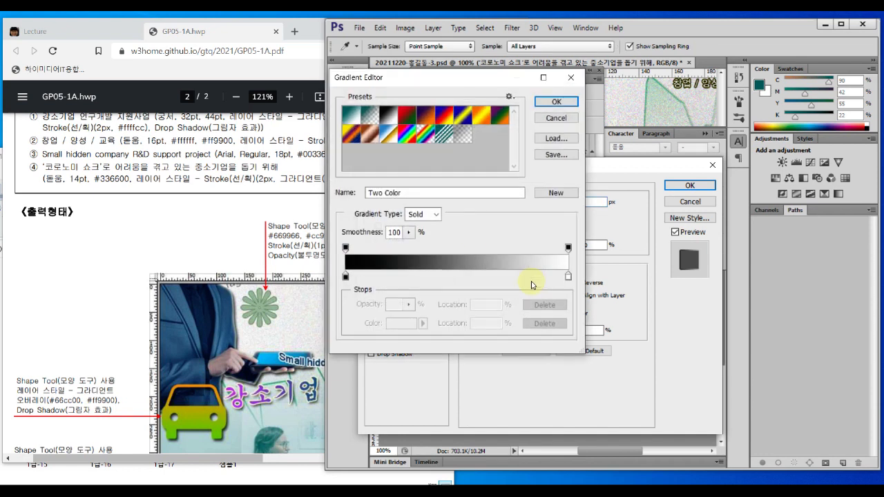
pyautogui.click(287, 219)
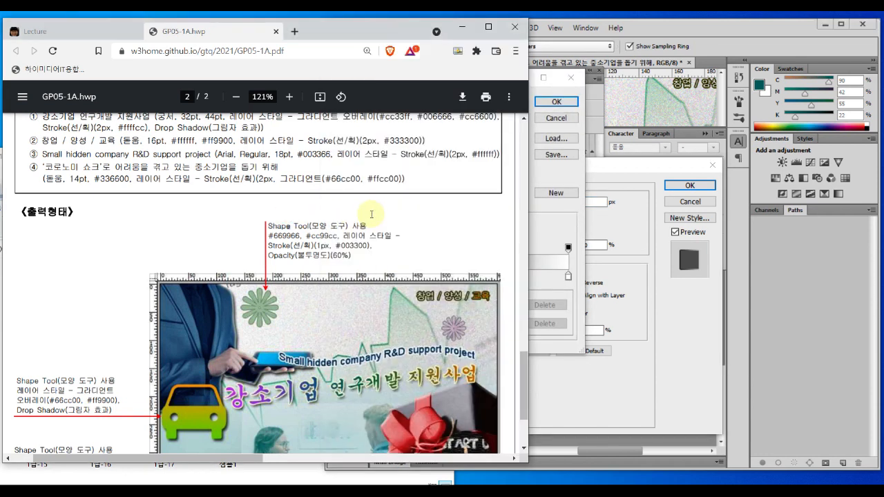
pyautogui.moveTo(324, 186); pyautogui.dragTo(396, 187)
pyautogui.moveTo(322, 186); pyautogui.dragTo(411, 185)
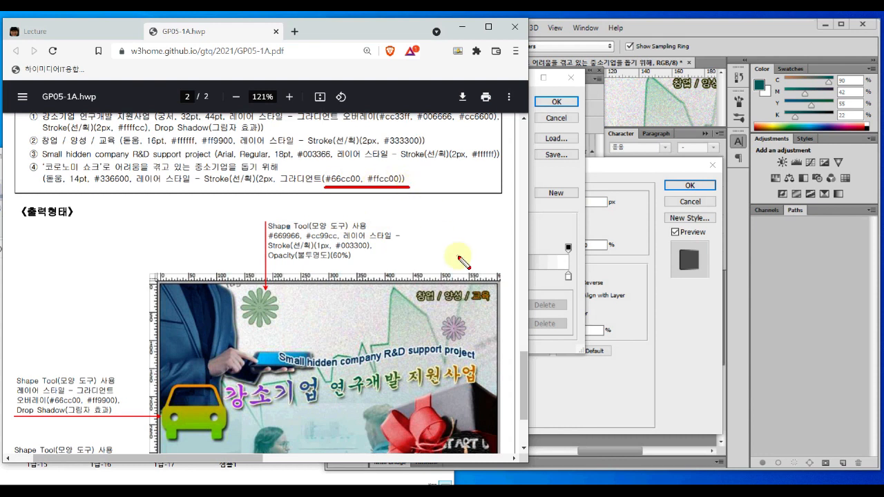
pyautogui.click(545, 234)
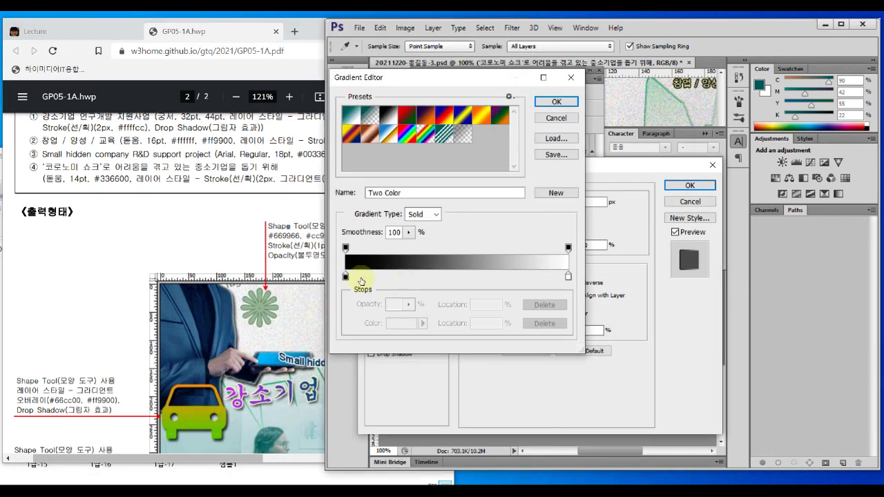
pyautogui.click(306, 233)
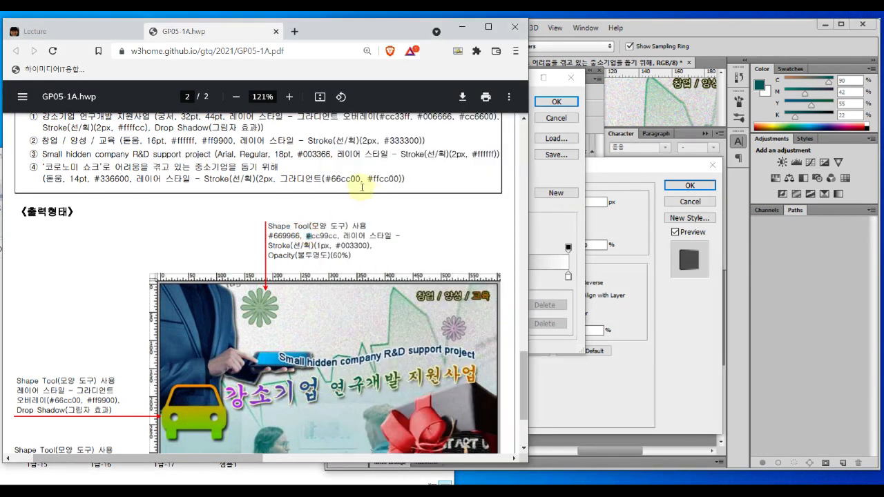
pyautogui.click(546, 225)
# Set the starting colour stop of the stroke's gradient to #66cc00.
pyautogui.hotkey('ctrl', '2')
pyautogui.moveTo(350, 284)
pyautogui.mouseDown()
pyautogui.moveTo(339, 269)
pyautogui.moveTo(349, 292)
pyautogui.mouseUp()
pyautogui.press('Escape')
pyautogui.doubleClick(347, 278)
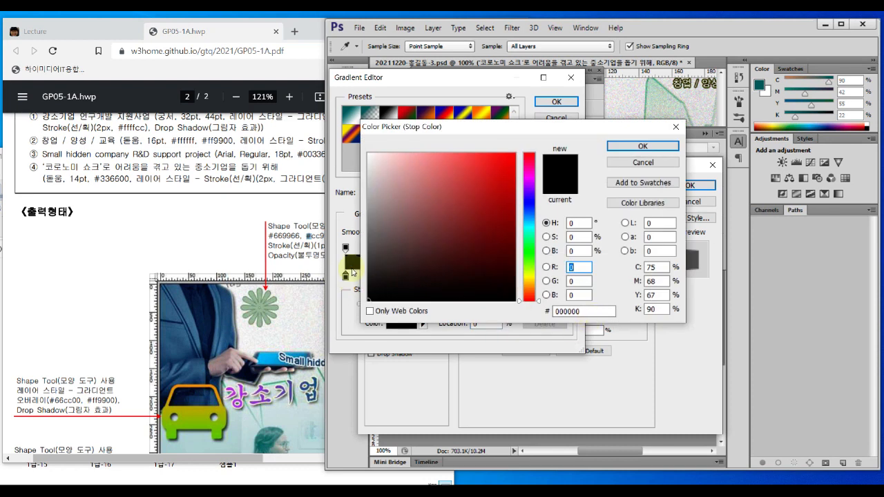
pyautogui.click(280, 238)
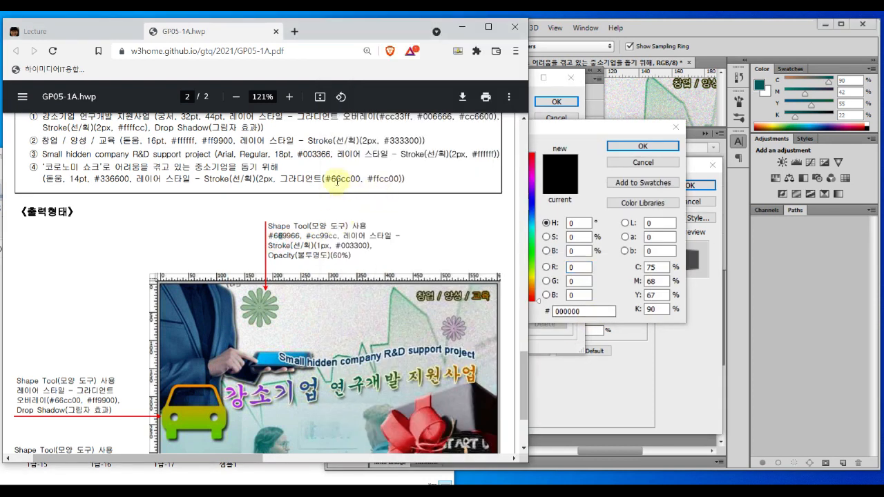
pyautogui.click(592, 311)
pyautogui.click(588, 312)
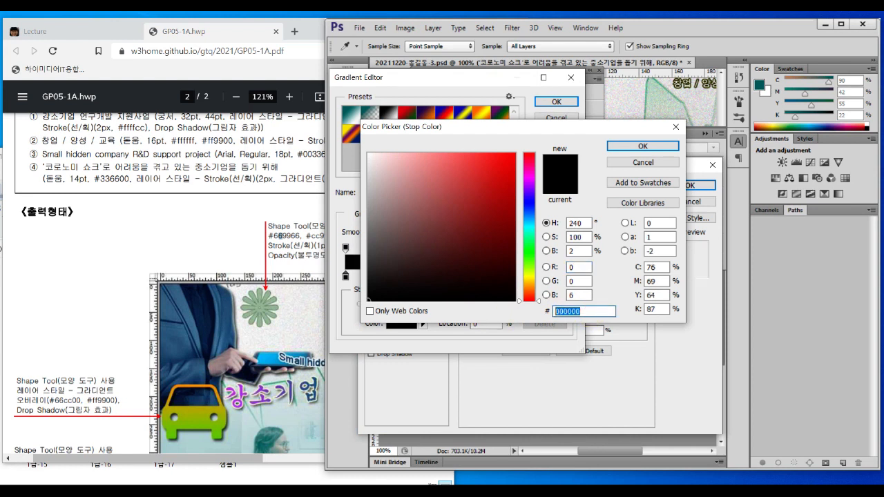
pyautogui.write('66cc')
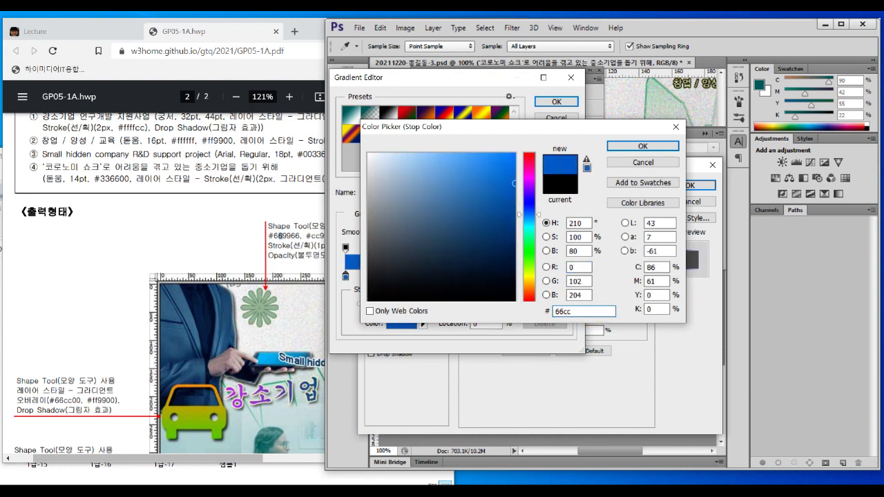
pyautogui.write('00')
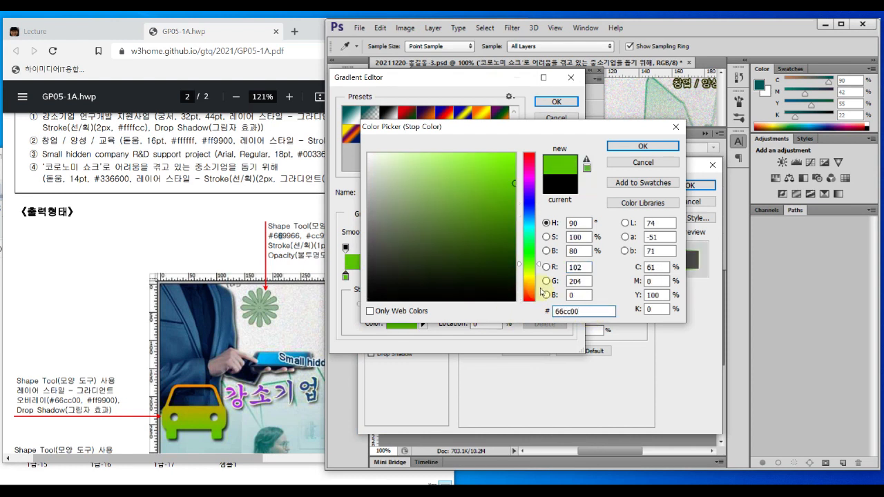
pyautogui.click(641, 146)
# Check the second gradient colour in the exam sheet, set the ending colour stop to #ffcc00 and accept the gradient.
pyautogui.click(229, 247)
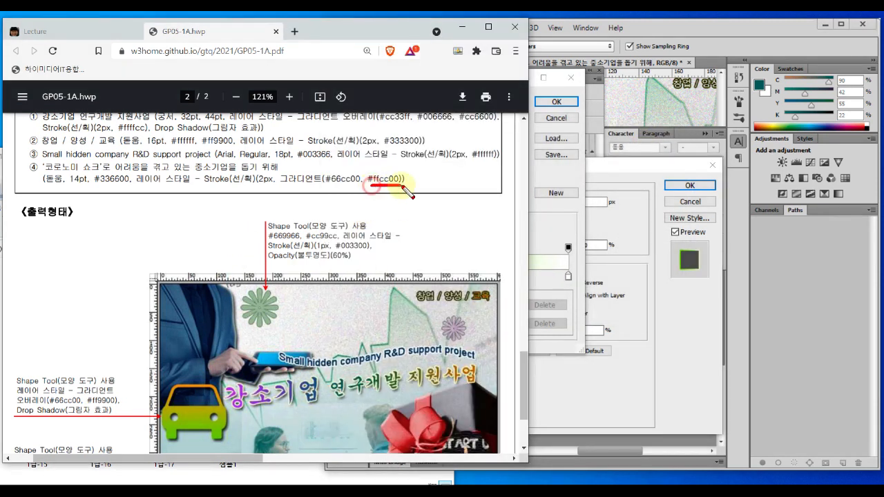
pyautogui.click(557, 235)
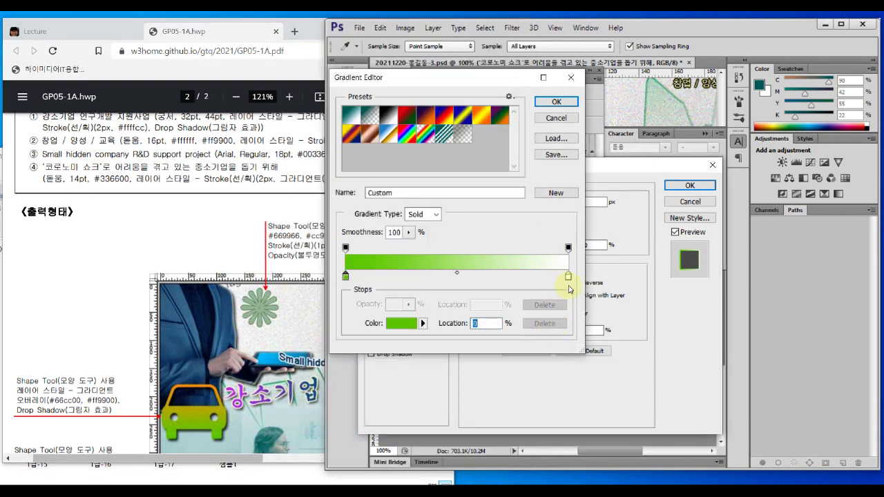
pyautogui.click(569, 278)
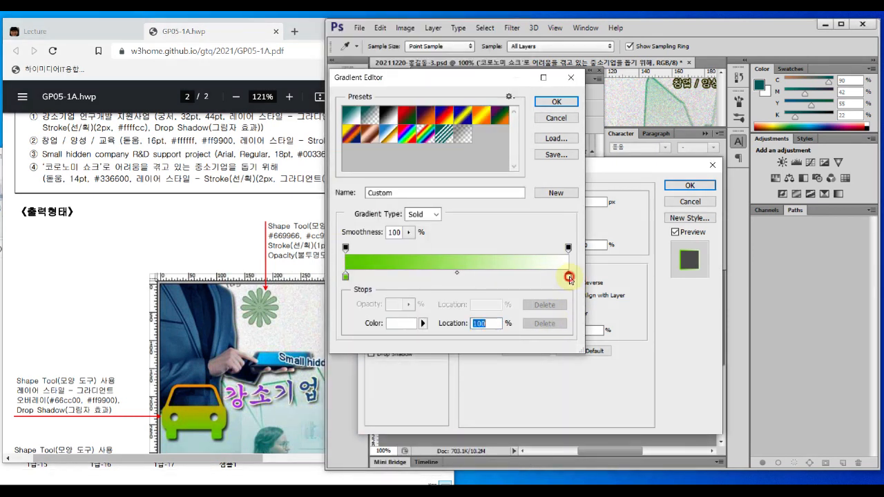
pyautogui.doubleClick(569, 277)
pyautogui.doubleClick(562, 311)
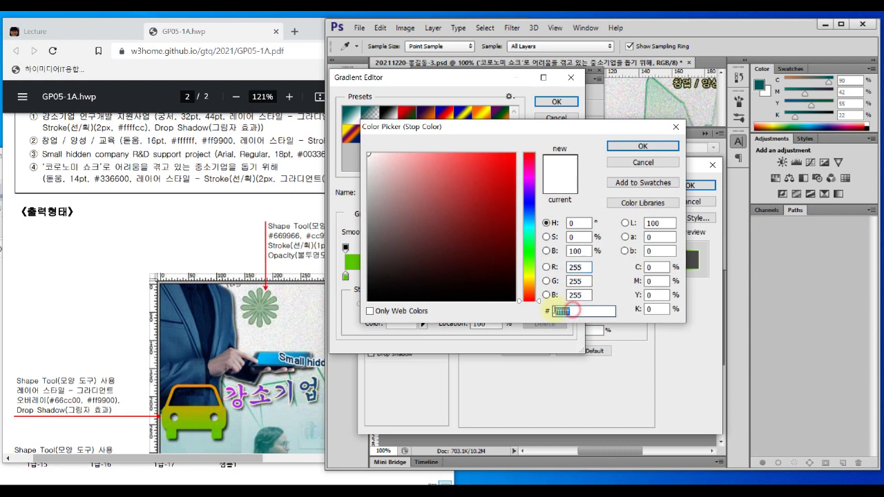
pyautogui.write('ffcc00')
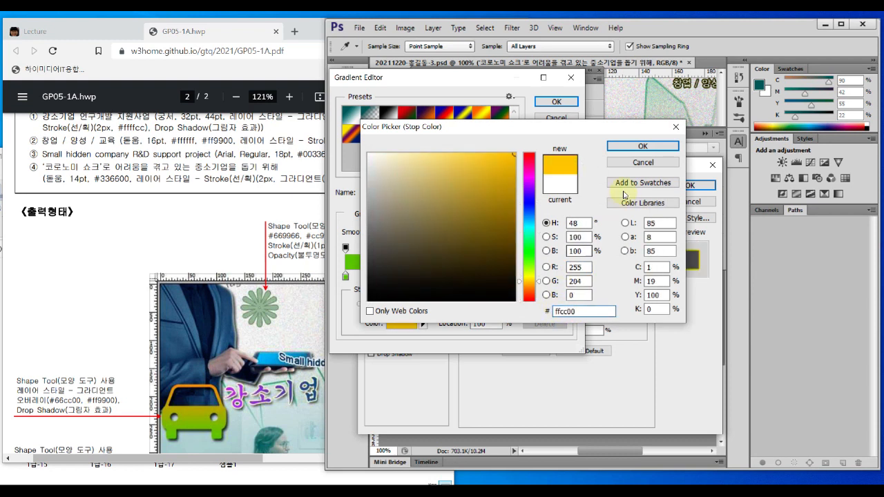
pyautogui.click(642, 146)
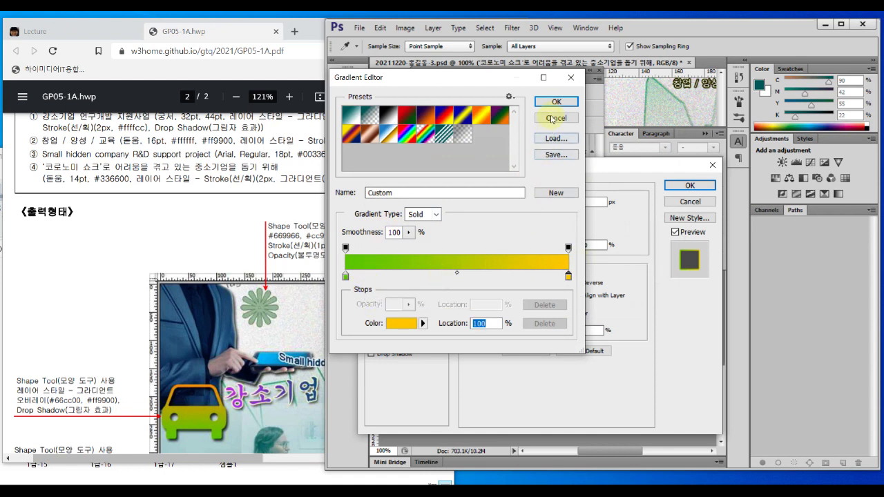
pyautogui.click(557, 104)
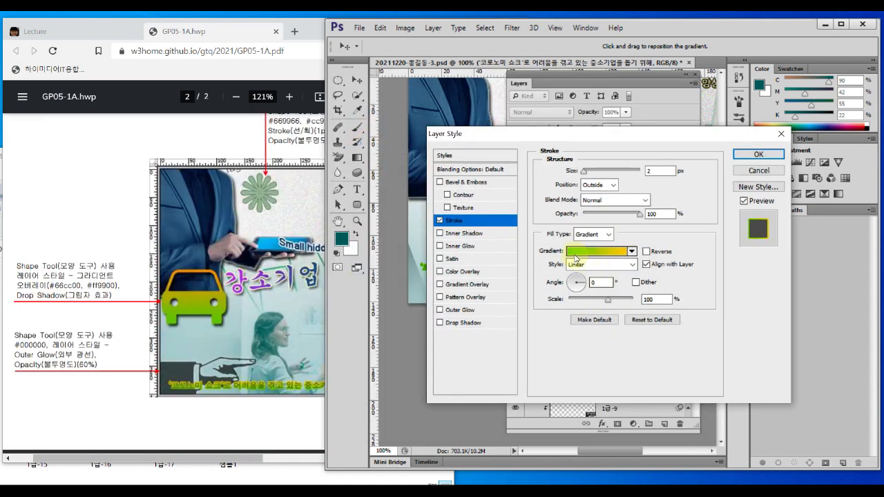
# Set the gradient stroke's angle to 90° and apply the layer style to the '코로노미 쇼크' text.
pyautogui.moveTo(570, 262); pyautogui.dragTo(645, 263)
pyautogui.moveTo(592, 296); pyautogui.dragTo(590, 302)
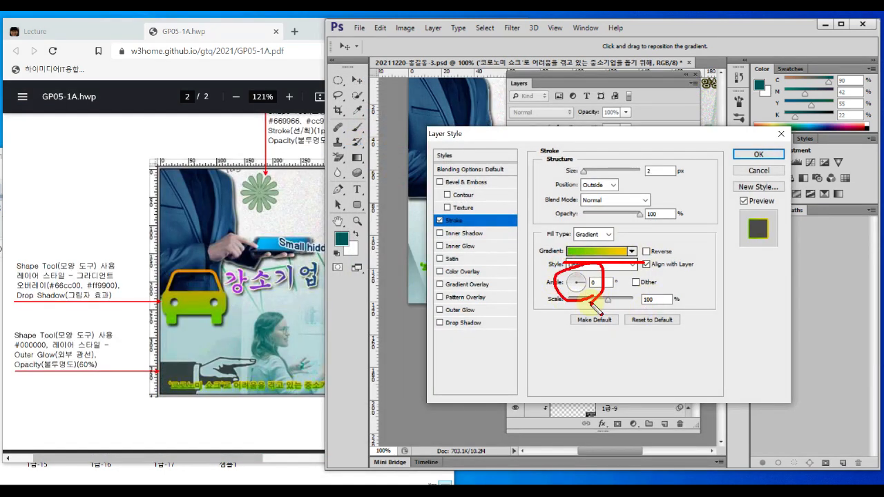
pyautogui.press('Escape')
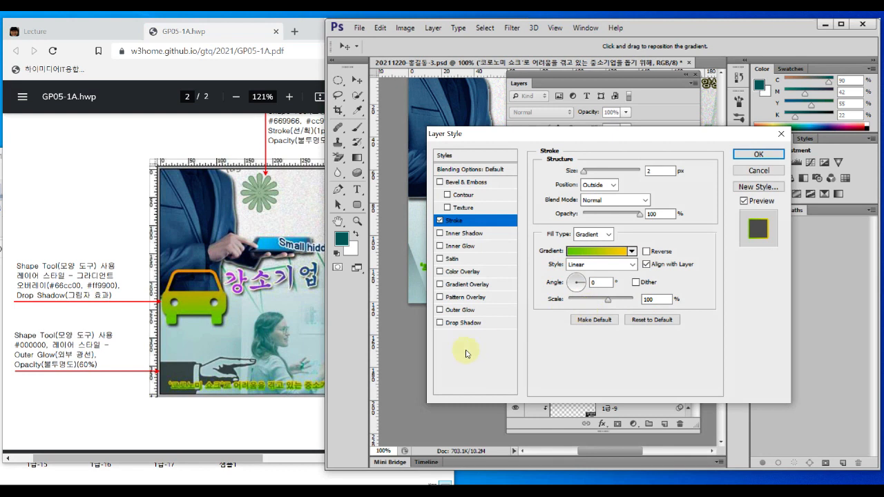
pyautogui.click(576, 277)
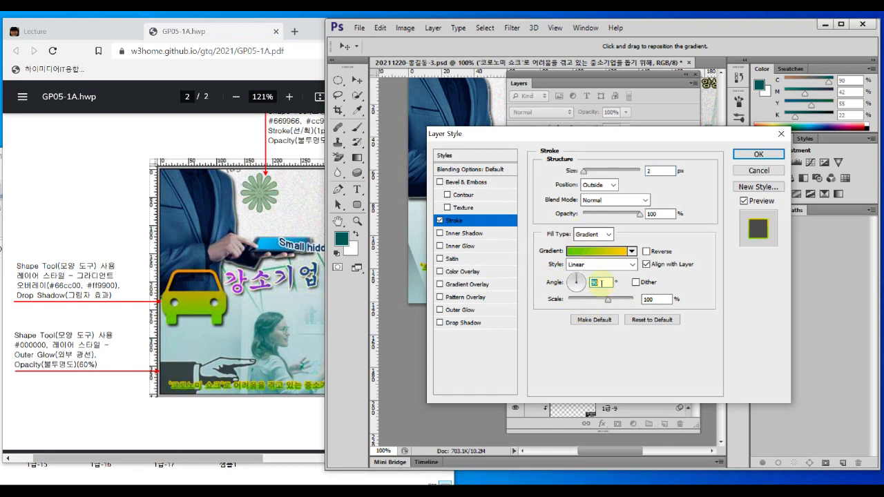
pyautogui.moveTo(601, 275); pyautogui.dragTo(607, 308)
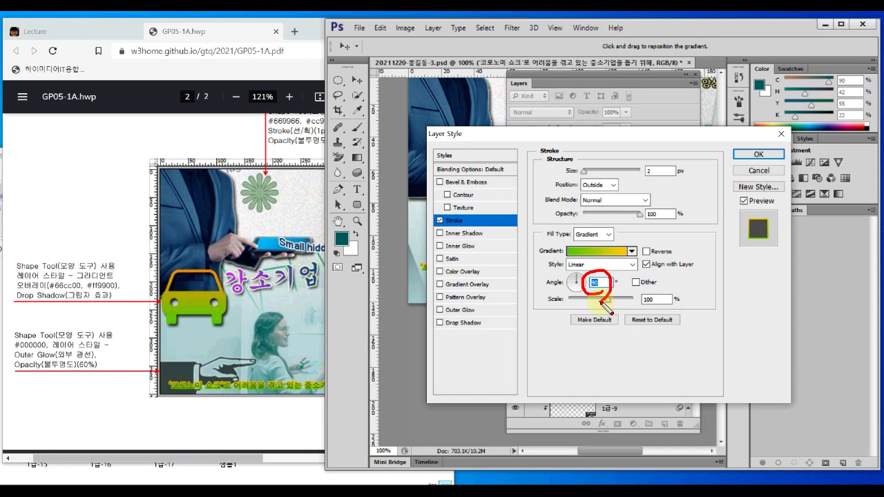
pyautogui.press('Escape')
pyautogui.click(759, 156)
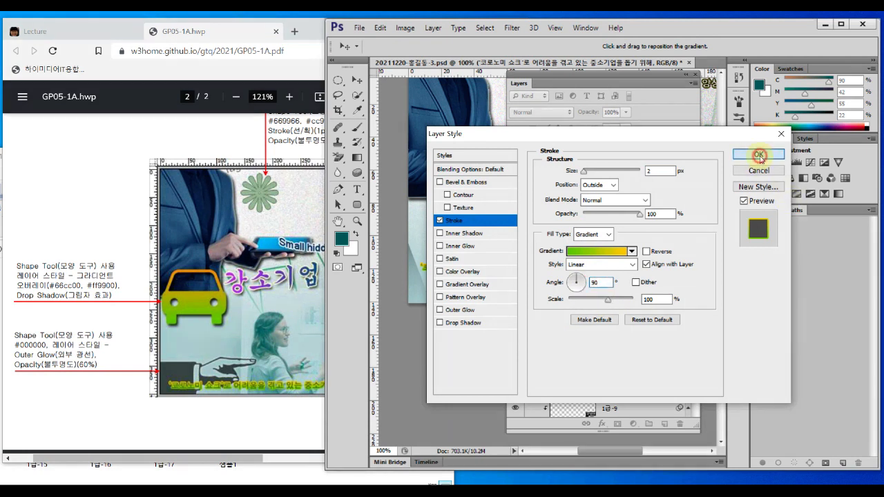
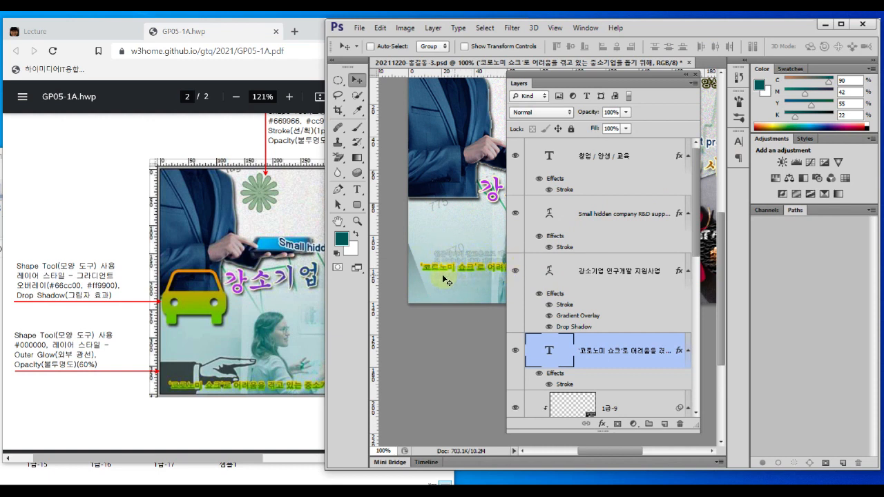
# Move the '코로노미 쇼크' text about 15.5 mm down and 1.8 mm left, matching its place along the poster's lower edge in the reference output.
pyautogui.moveTo(602, 76); pyautogui.dragTo(613, 322)
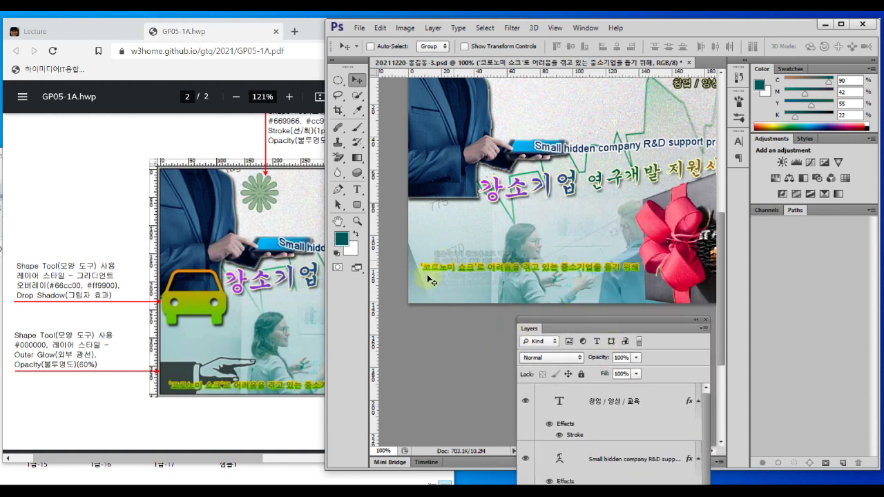
pyautogui.click(234, 328)
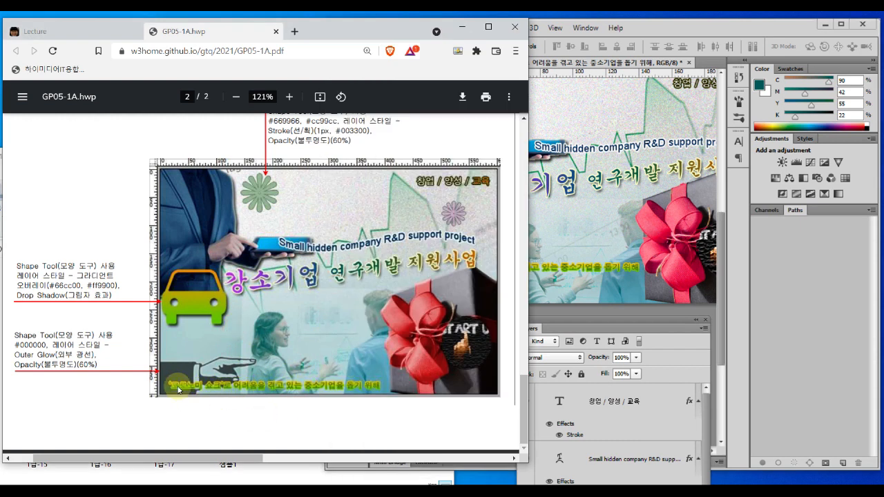
pyautogui.click(593, 250)
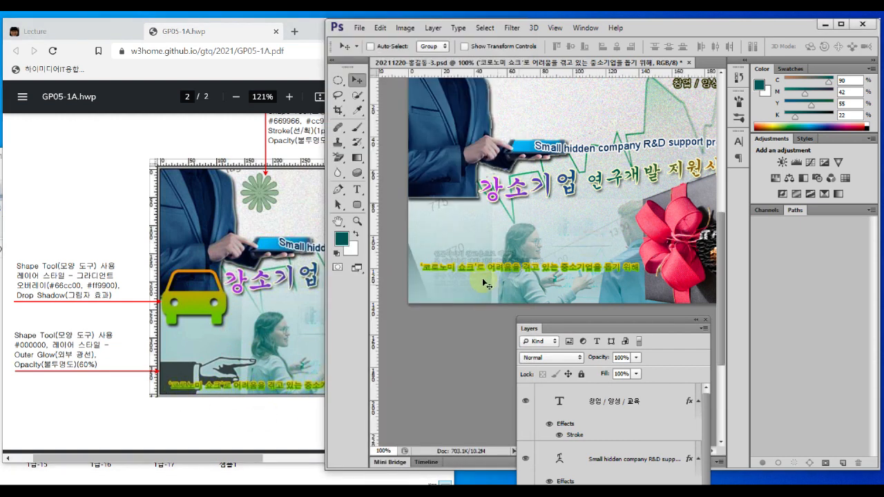
pyautogui.moveTo(471, 270); pyautogui.dragTo(470, 293)
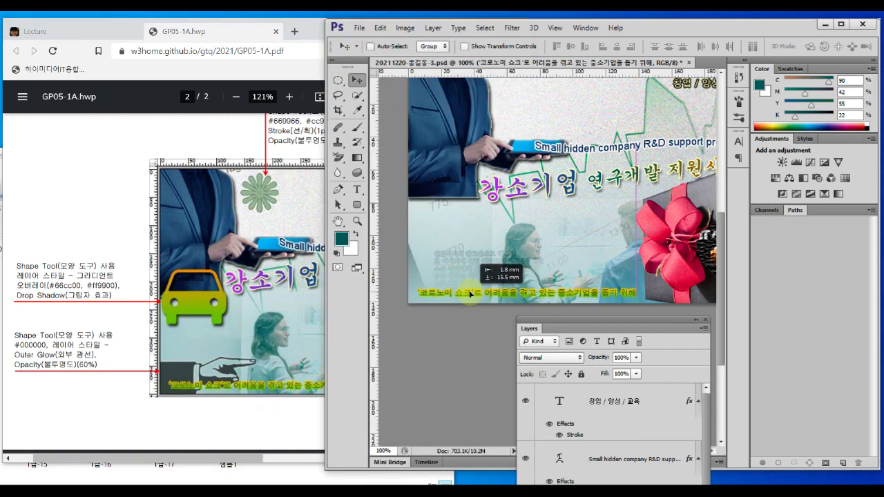
pyautogui.click(267, 367)
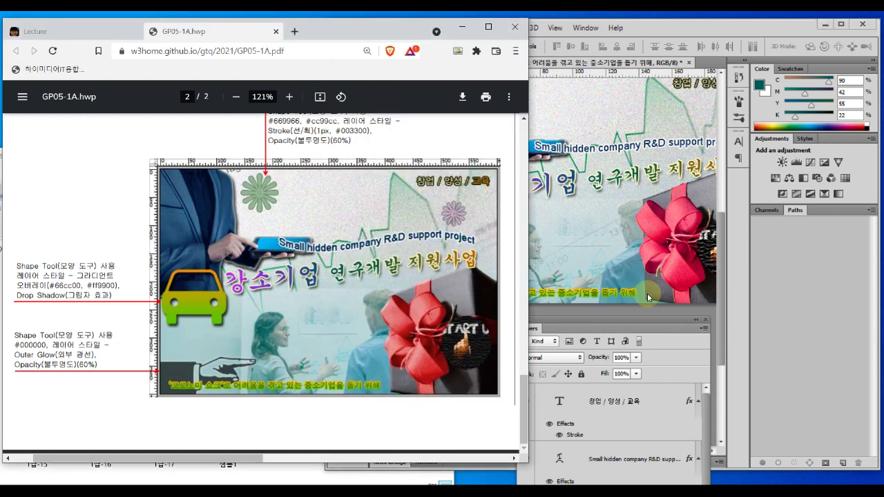
pyautogui.click(595, 280)
pyautogui.moveTo(556, 299); pyautogui.dragTo(527, 299)
pyautogui.click(287, 402)
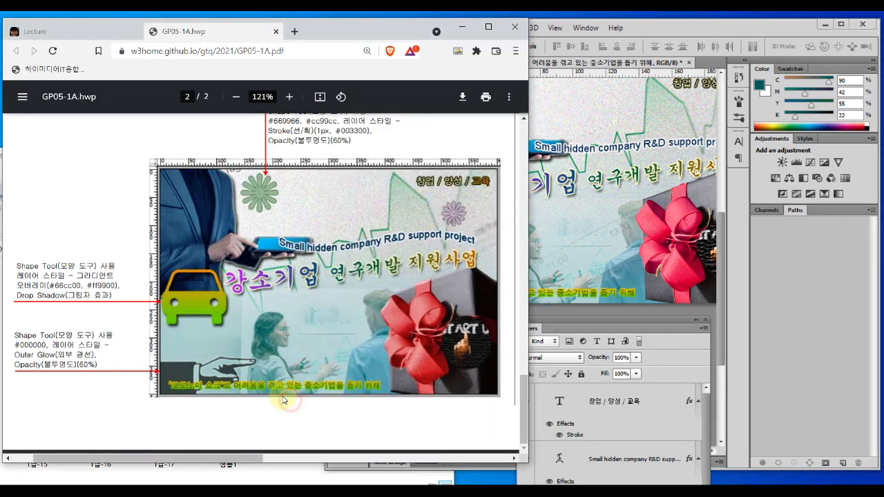
pyautogui.moveTo(290, 393)
pyautogui.mouseDown()
pyautogui.moveTo(266, 379)
pyautogui.moveTo(275, 374)
pyautogui.moveTo(291, 381)
pyautogui.moveTo(283, 394)
pyautogui.moveTo(266, 390)
pyautogui.mouseUp()
pyautogui.click(602, 277)
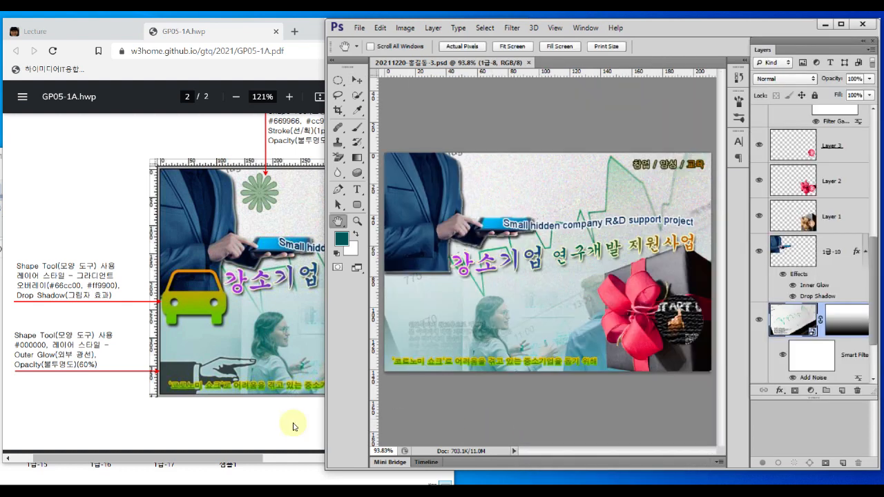
# Examine the flower, car and pointing-hand shapes and their specifications in the exam sheet's reference output.
pyautogui.click(240, 425)
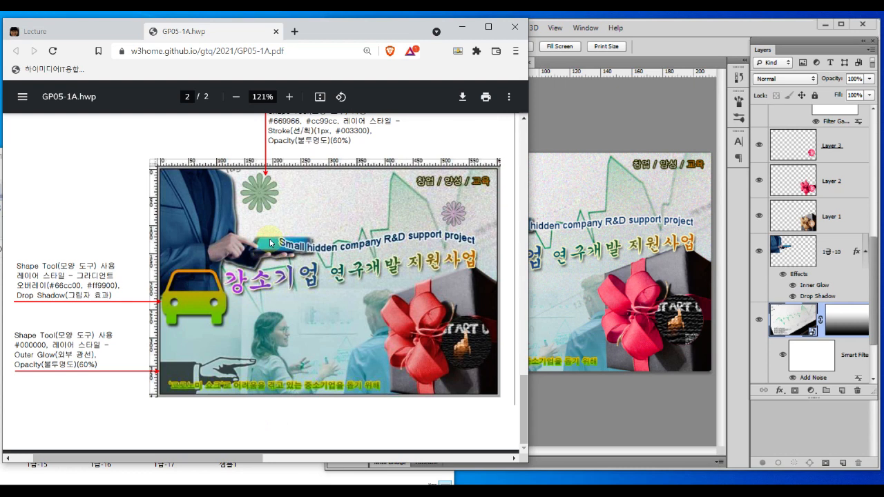
pyautogui.moveTo(276, 227)
pyautogui.mouseDown()
pyautogui.moveTo(238, 219)
pyautogui.moveTo(246, 172)
pyautogui.moveTo(304, 206)
pyautogui.moveTo(272, 229)
pyautogui.moveTo(269, 196)
pyautogui.moveTo(280, 216)
pyautogui.moveTo(248, 212)
pyautogui.moveTo(265, 157)
pyautogui.moveTo(287, 224)
pyautogui.mouseUp()
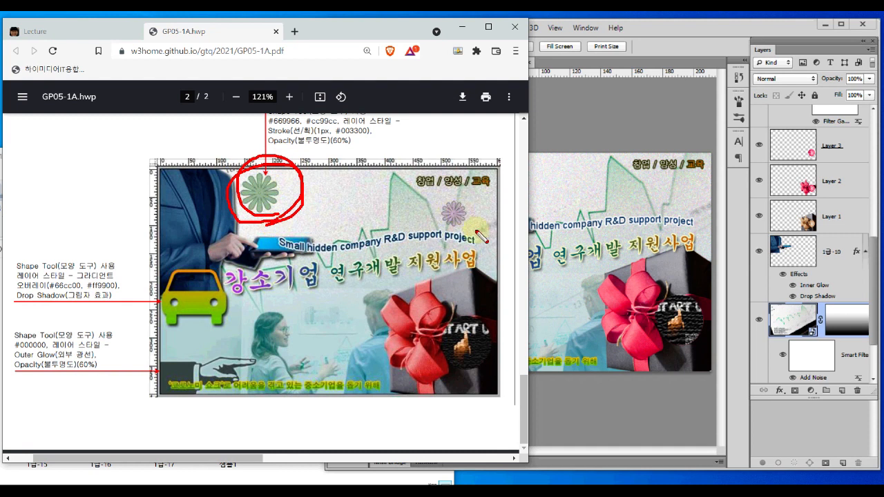
pyautogui.press('Escape')
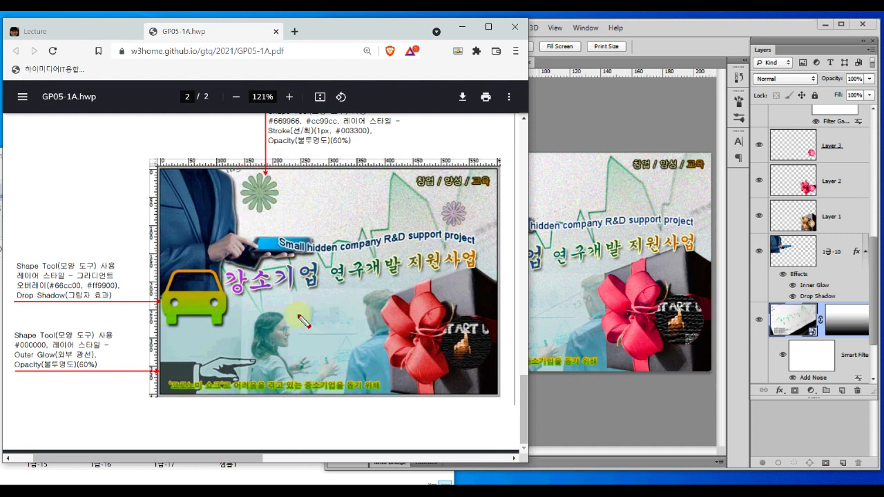
pyautogui.moveTo(217, 334)
pyautogui.mouseDown()
pyautogui.moveTo(219, 262)
pyautogui.moveTo(240, 323)
pyautogui.moveTo(220, 338)
pyautogui.mouseUp()
pyautogui.moveTo(200, 399)
pyautogui.mouseDown()
pyautogui.moveTo(154, 368)
pyautogui.moveTo(267, 373)
pyautogui.moveTo(232, 403)
pyautogui.mouseUp()
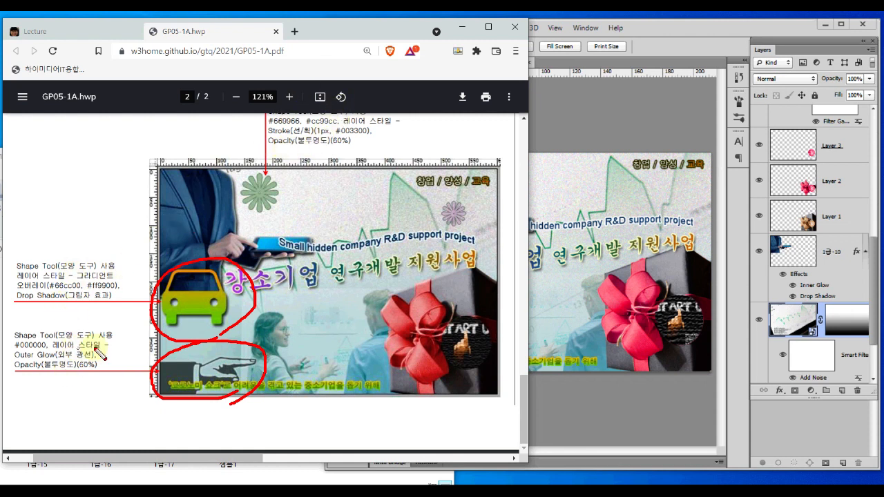
pyautogui.moveTo(277, 222)
pyautogui.mouseDown()
pyautogui.moveTo(248, 209)
pyautogui.moveTo(254, 181)
pyautogui.moveTo(289, 179)
pyautogui.moveTo(263, 215)
pyautogui.moveTo(246, 186)
pyautogui.moveTo(272, 193)
pyautogui.mouseUp()
pyautogui.press('Escape')
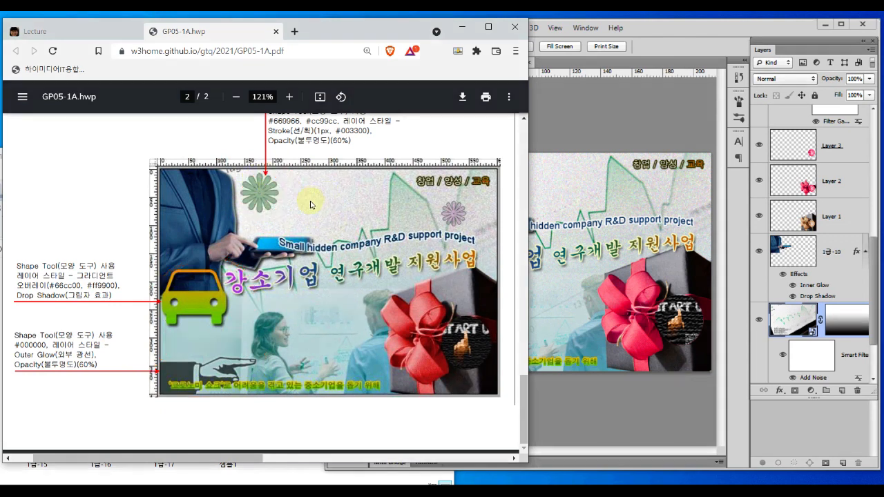
# Select the businessman photo layer (1급-10) and set the Custom Shape tool to Shape mode.
pyautogui.click(564, 200)
pyautogui.click(788, 253)
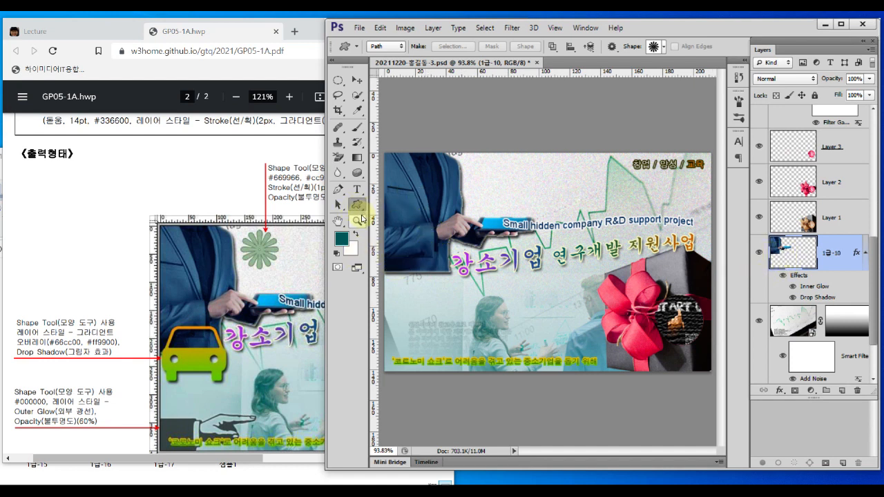
pyautogui.moveTo(366, 215)
pyautogui.mouseDown()
pyautogui.moveTo(363, 193)
pyautogui.moveTo(363, 219)
pyautogui.mouseUp()
pyautogui.moveTo(362, 61); pyautogui.dragTo(421, 61)
pyautogui.press('Escape')
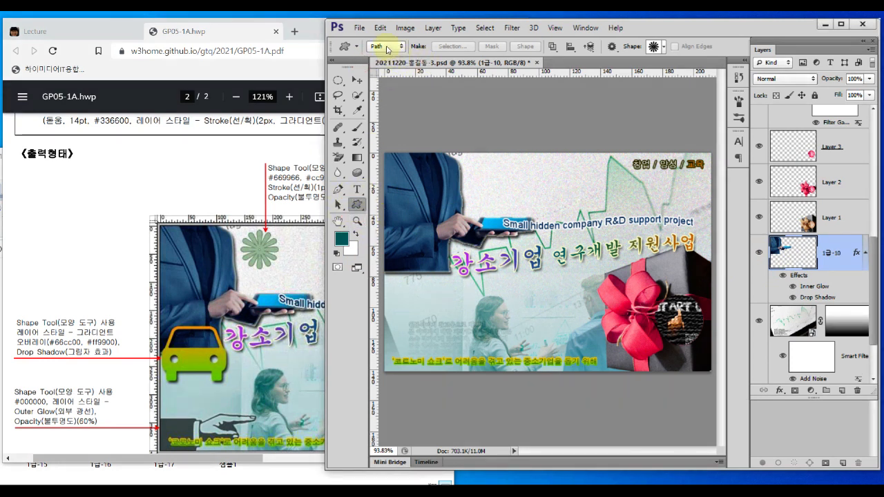
pyautogui.click(387, 48)
pyautogui.click(384, 59)
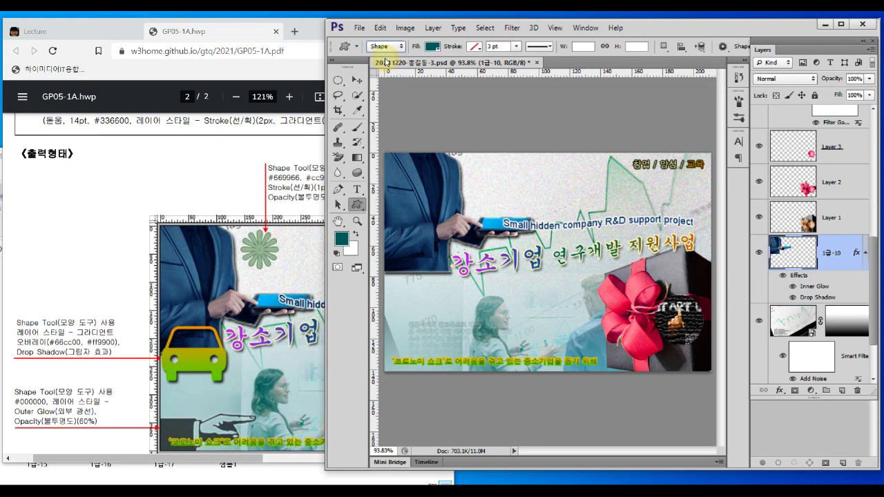
pyautogui.hotkey('ctrl', '2')
pyautogui.moveTo(394, 64)
pyautogui.mouseDown()
pyautogui.moveTo(360, 64)
pyautogui.moveTo(378, 72)
pyautogui.mouseUp()
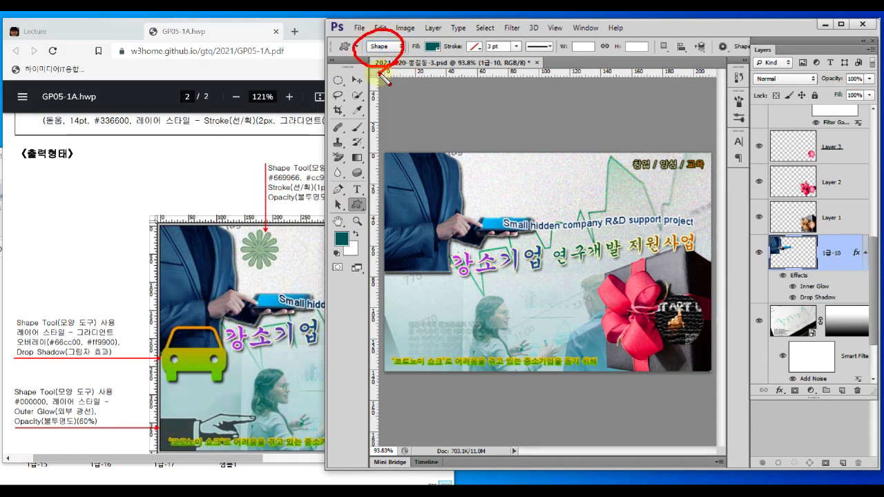
pyautogui.moveTo(366, 217); pyautogui.dragTo(363, 187)
pyautogui.moveTo(390, 64)
pyautogui.mouseDown()
pyautogui.moveTo(364, 34)
pyautogui.moveTo(407, 54)
pyautogui.moveTo(381, 71)
pyautogui.mouseUp()
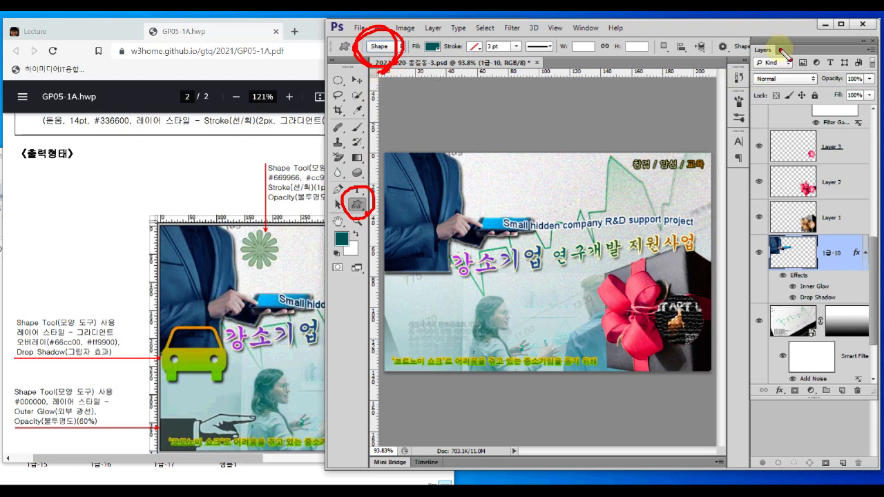
pyautogui.press('Escape')
# Choose the round, many-petalled flower as the custom shape to draw.
pyautogui.moveTo(786, 43)
pyautogui.mouseDown()
pyautogui.moveTo(764, 65)
pyautogui.moveTo(778, 57)
pyautogui.moveTo(752, 141)
pyautogui.mouseUp()
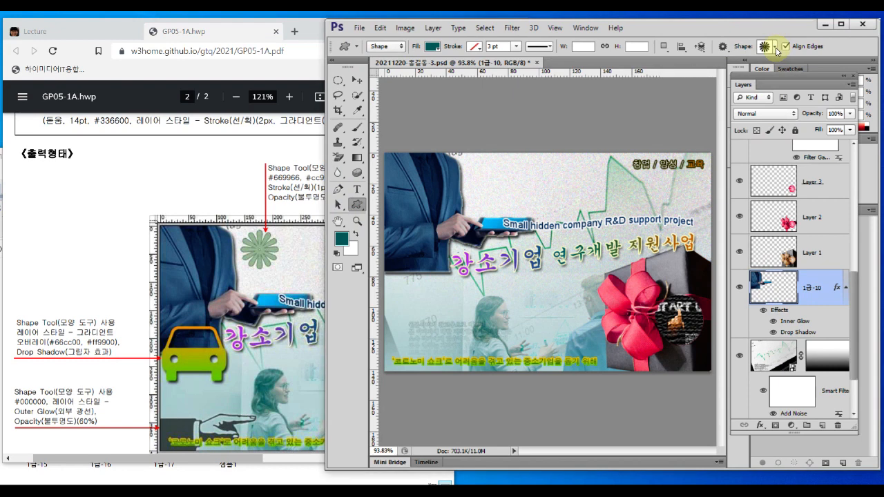
pyautogui.click(776, 47)
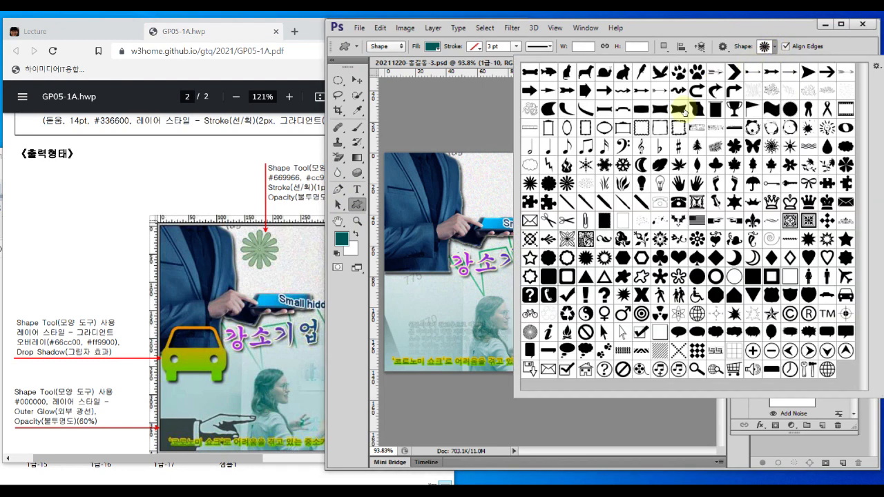
pyautogui.doubleClick(568, 184)
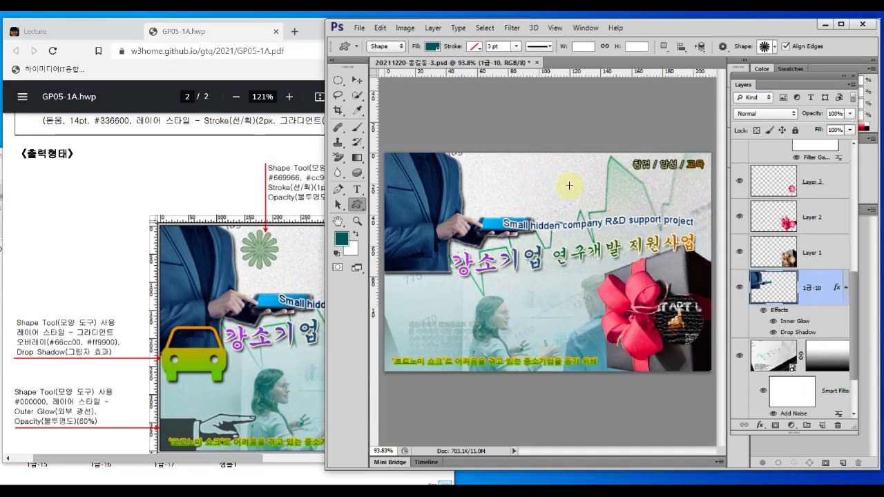
pyautogui.click(775, 47)
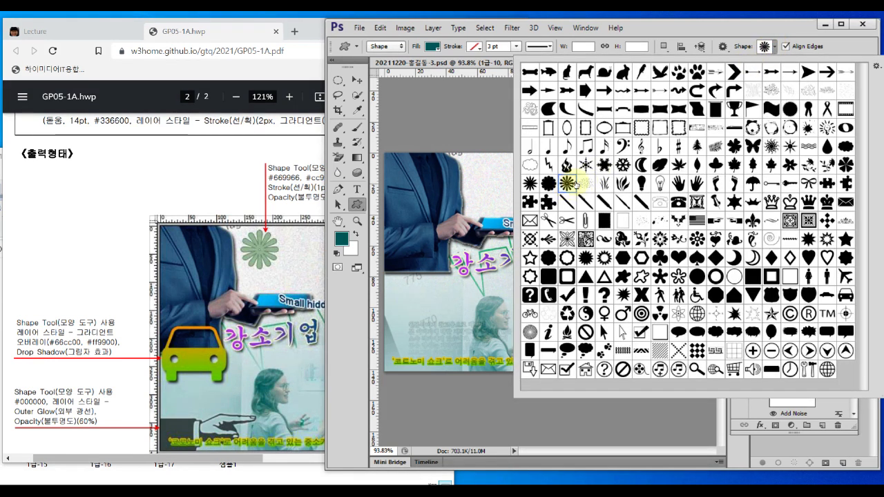
pyautogui.click(773, 51)
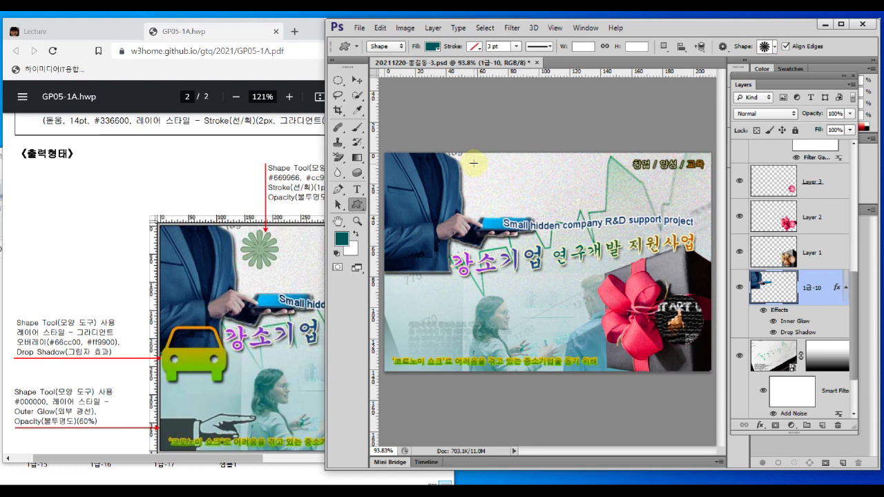
# Draw the flower about 61 × 63 px beside the businessman's shoulder and nudge it slightly up and left.
pyautogui.moveTo(472, 161); pyautogui.dragTo(505, 190)
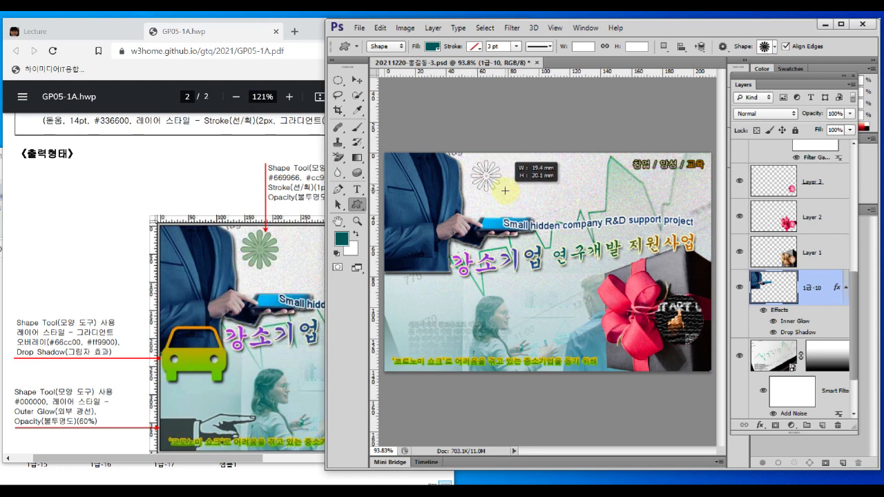
pyautogui.moveTo(505, 191); pyautogui.dragTo(505, 191)
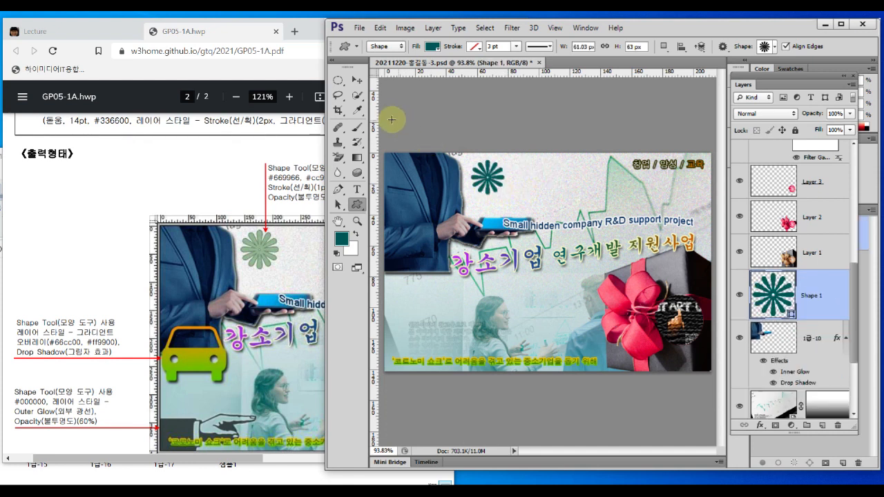
pyautogui.click(357, 80)
pyautogui.moveTo(490, 184)
pyautogui.mouseDown()
pyautogui.moveTo(510, 177)
pyautogui.moveTo(484, 179)
pyautogui.moveTo(490, 176)
pyautogui.mouseUp()
# Check the flower's colour in the exam sheet and set its solid fill to #669966.
pyautogui.click(300, 218)
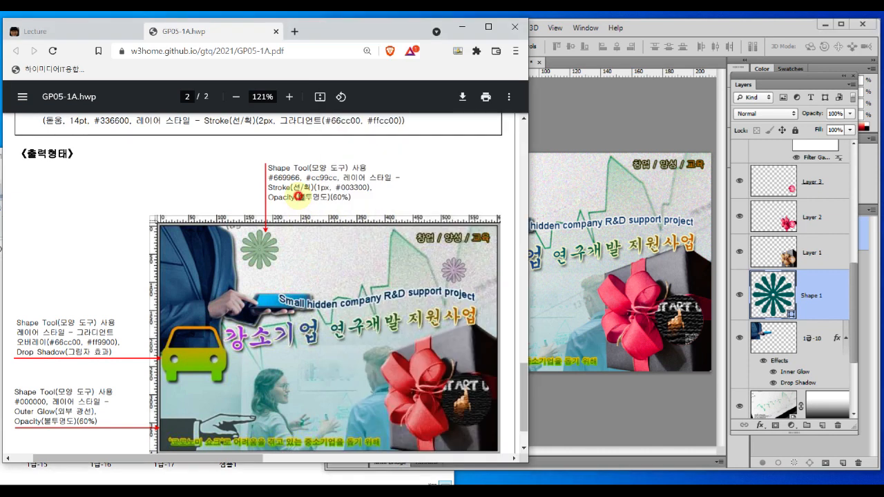
pyautogui.click(784, 300)
pyautogui.moveTo(798, 325)
pyautogui.mouseDown()
pyautogui.moveTo(762, 329)
pyautogui.moveTo(749, 302)
pyautogui.moveTo(786, 271)
pyautogui.moveTo(768, 332)
pyautogui.mouseUp()
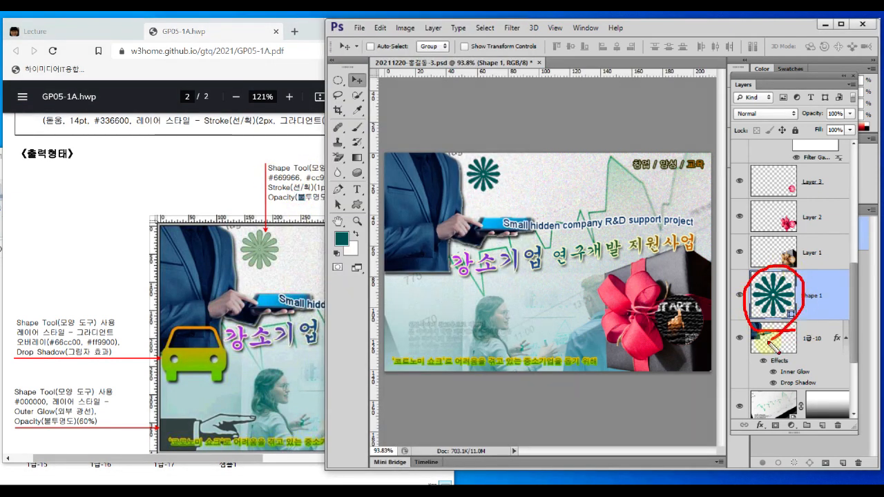
pyautogui.press('Escape')
pyautogui.click(781, 296)
pyautogui.doubleClick(781, 296)
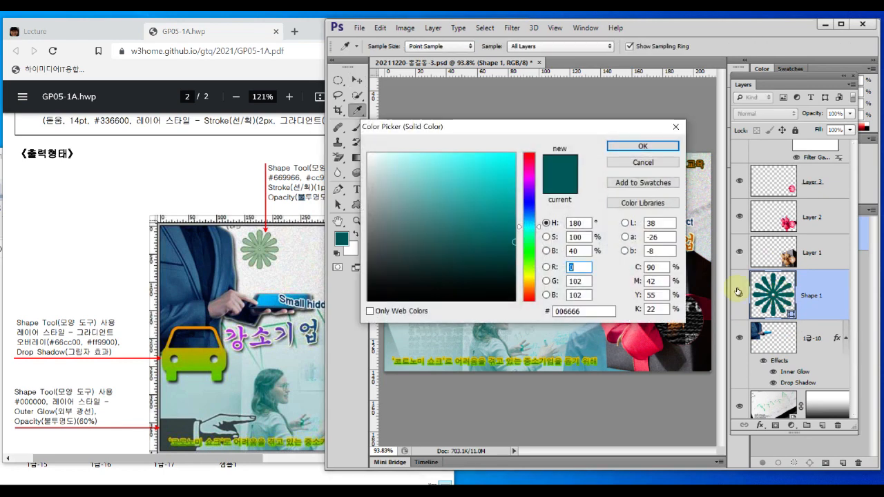
pyautogui.click(301, 220)
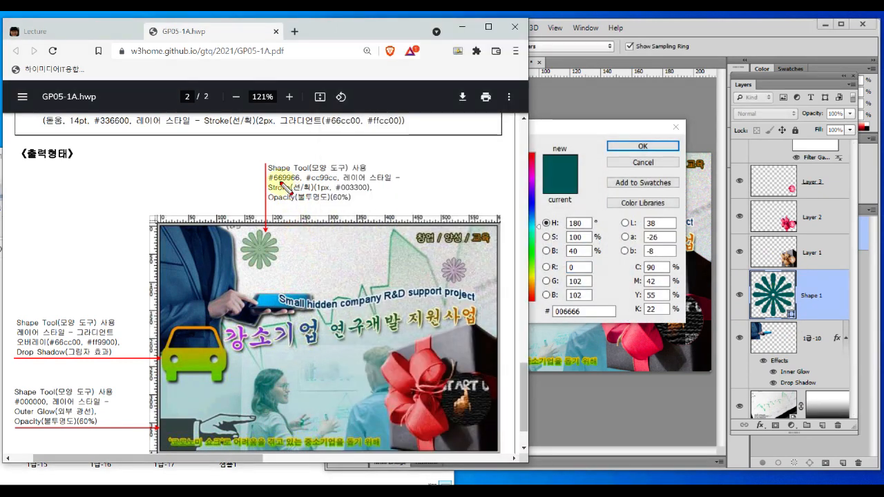
pyautogui.moveTo(268, 184); pyautogui.dragTo(339, 185)
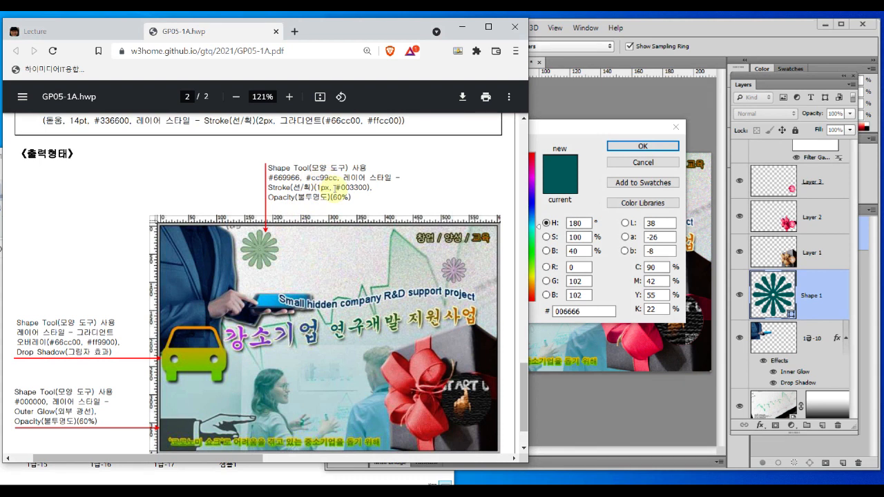
pyautogui.click(573, 181)
pyautogui.moveTo(572, 312); pyautogui.dragTo(589, 309)
pyautogui.doubleClick(584, 311)
pyautogui.write('6699')
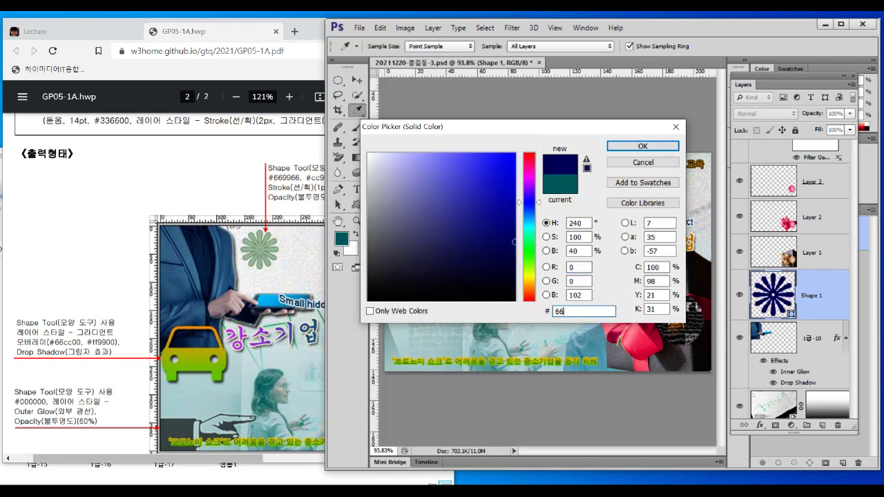
pyautogui.write('66')
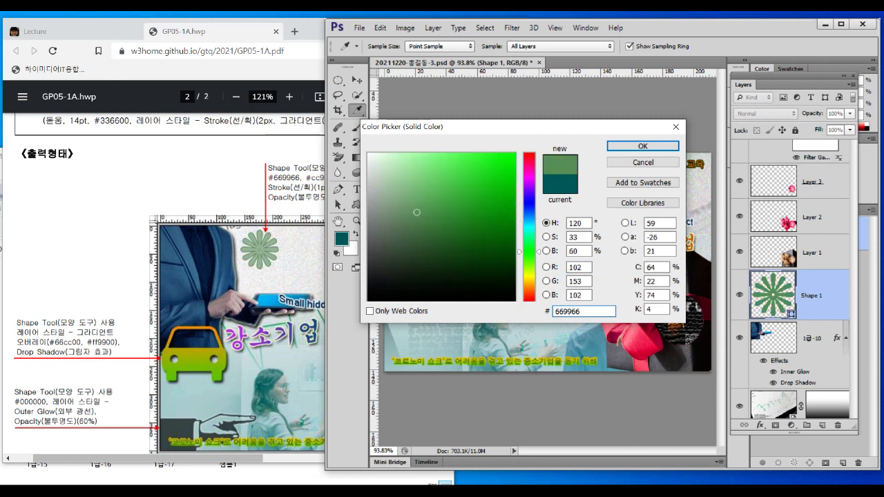
pyautogui.click(629, 146)
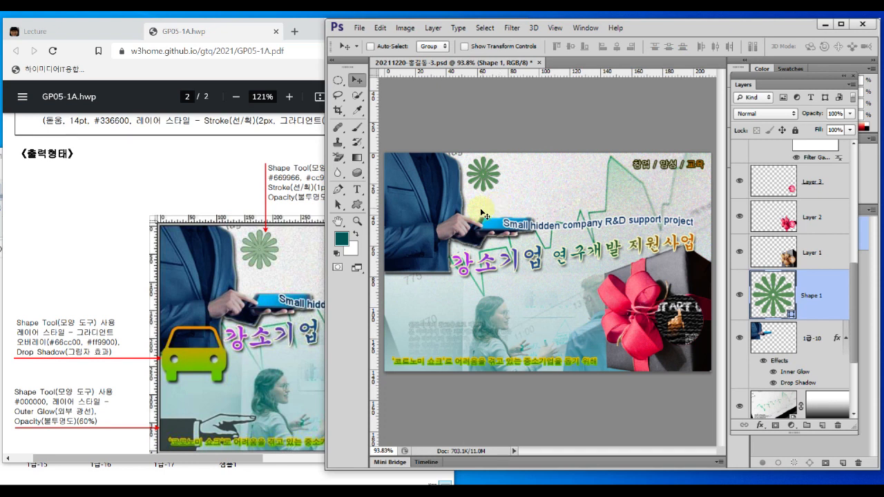
# Examine the flower's stroke and opacity specifications in the exam sheet.
pyautogui.click(289, 207)
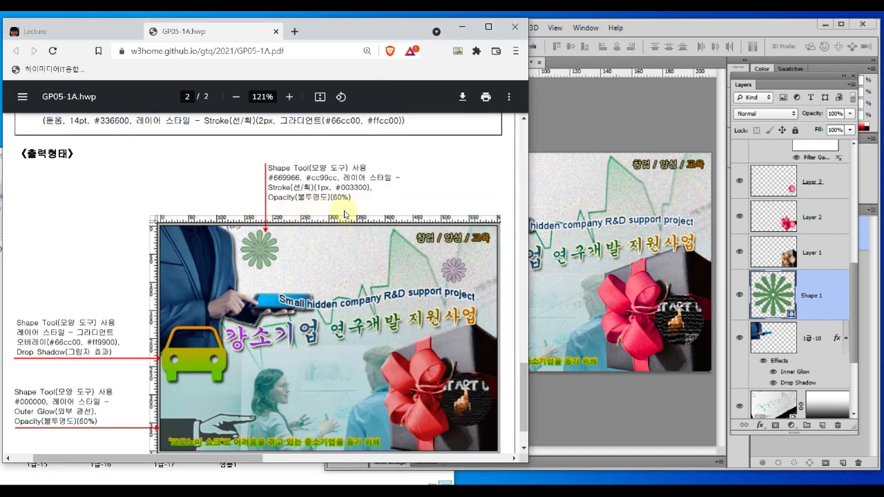
pyautogui.moveTo(339, 183); pyautogui.dragTo(408, 181)
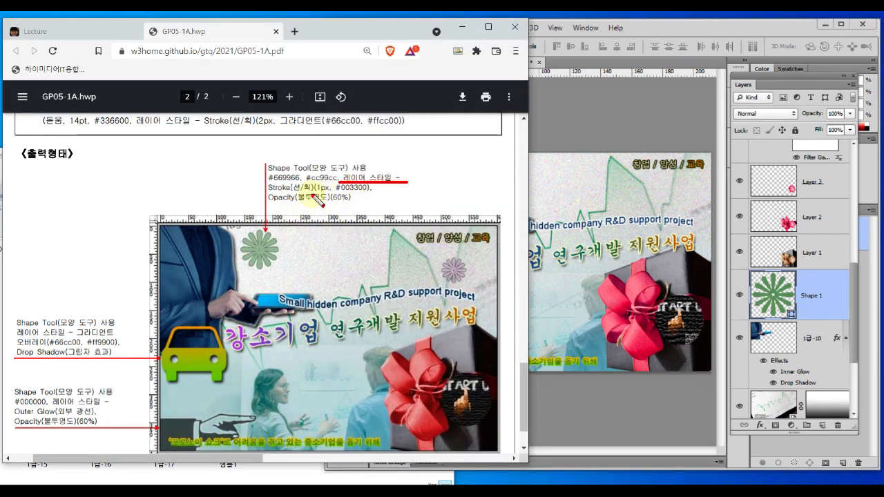
pyautogui.moveTo(269, 191)
pyautogui.mouseDown()
pyautogui.moveTo(374, 192)
pyautogui.moveTo(317, 206)
pyautogui.moveTo(269, 205)
pyautogui.mouseUp()
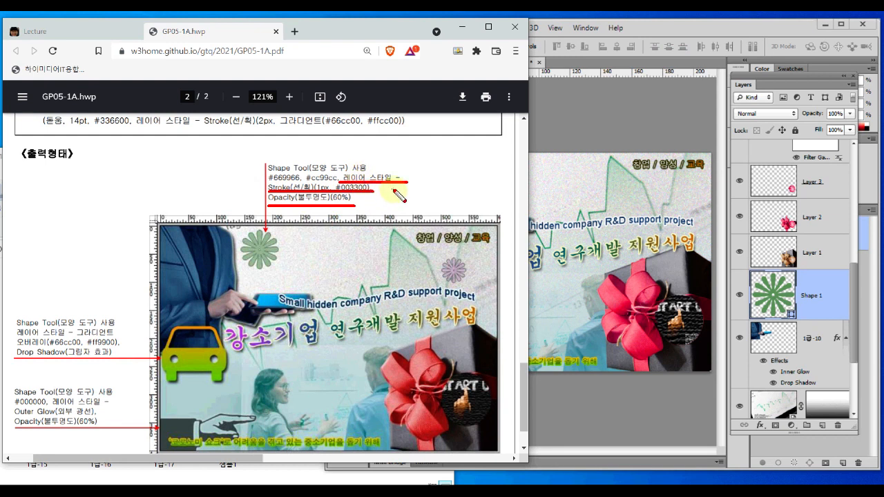
pyautogui.press('Escape')
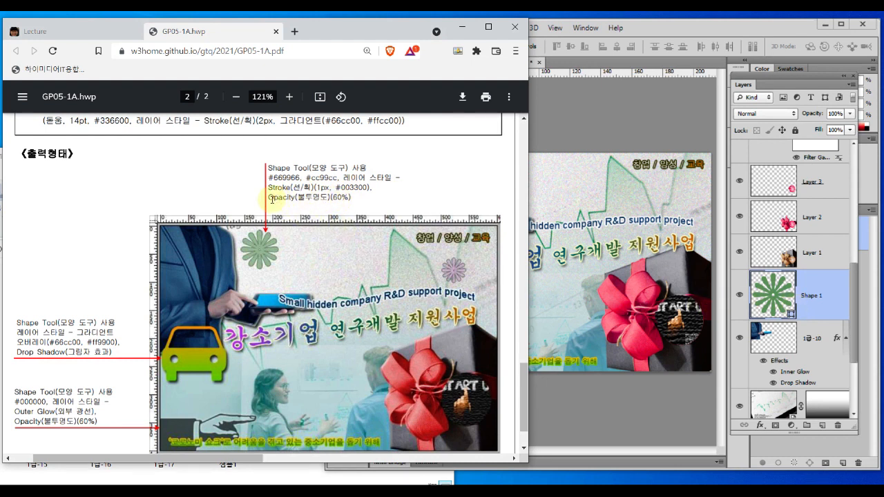
pyautogui.moveTo(268, 198); pyautogui.dragTo(352, 199)
pyautogui.click(352, 199)
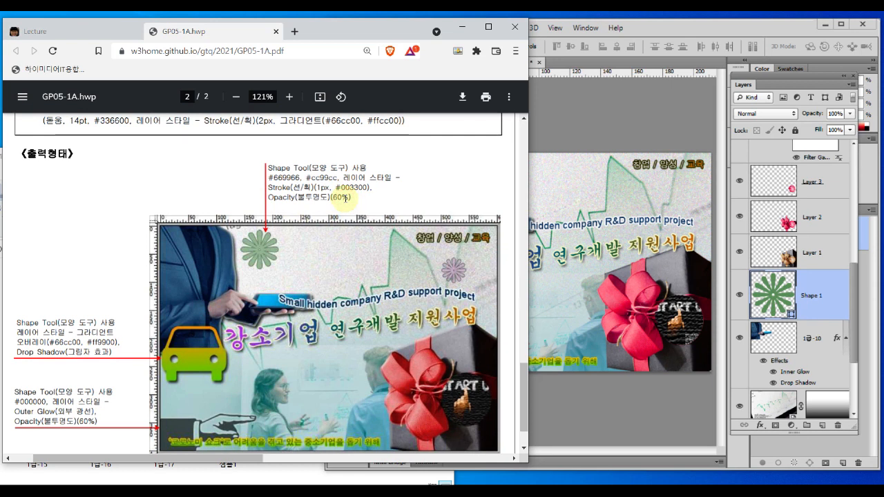
pyautogui.moveTo(268, 204); pyautogui.dragTo(357, 204)
pyautogui.moveTo(800, 121); pyautogui.dragTo(851, 121)
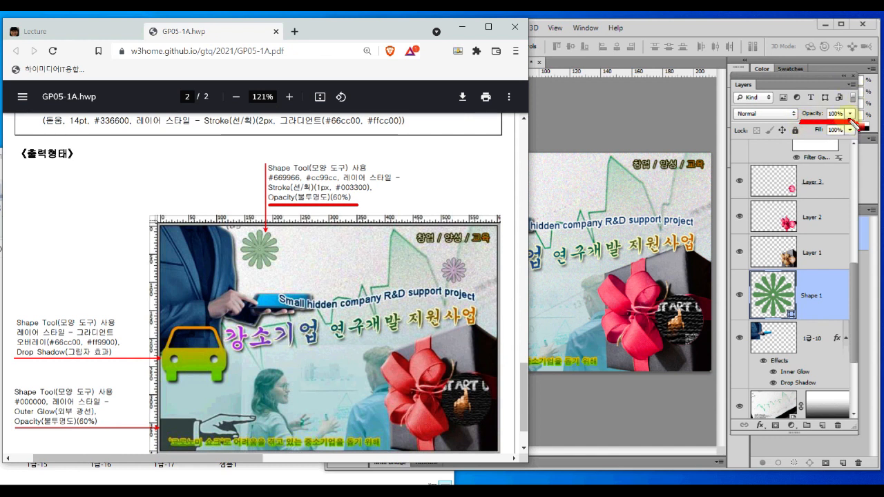
# Add a Stroke layer style to the flower shape and set its size to 1 px.
pyautogui.click(775, 298)
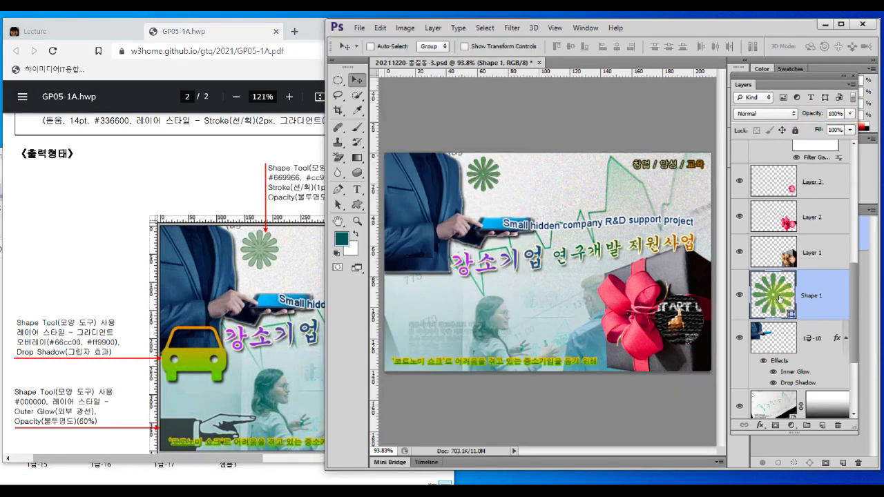
pyautogui.moveTo(791, 314); pyautogui.dragTo(796, 320)
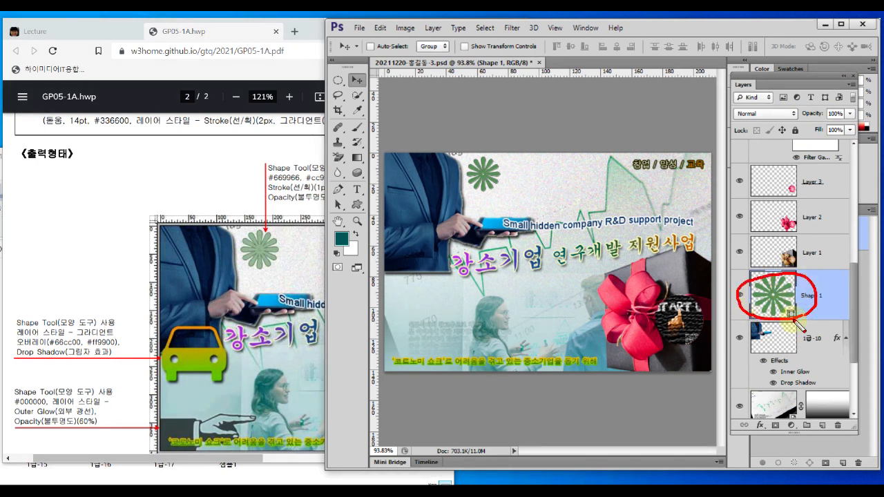
pyautogui.moveTo(765, 418); pyautogui.dragTo(763, 430)
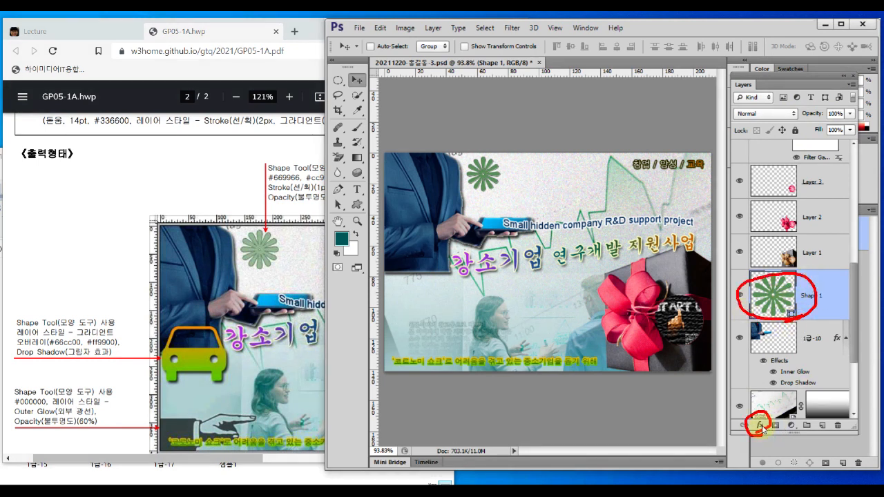
pyautogui.click(763, 427)
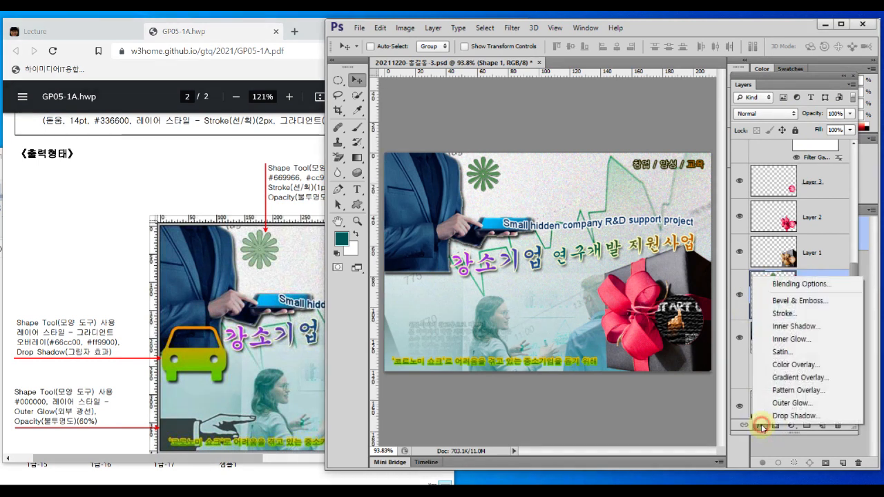
pyautogui.click(785, 315)
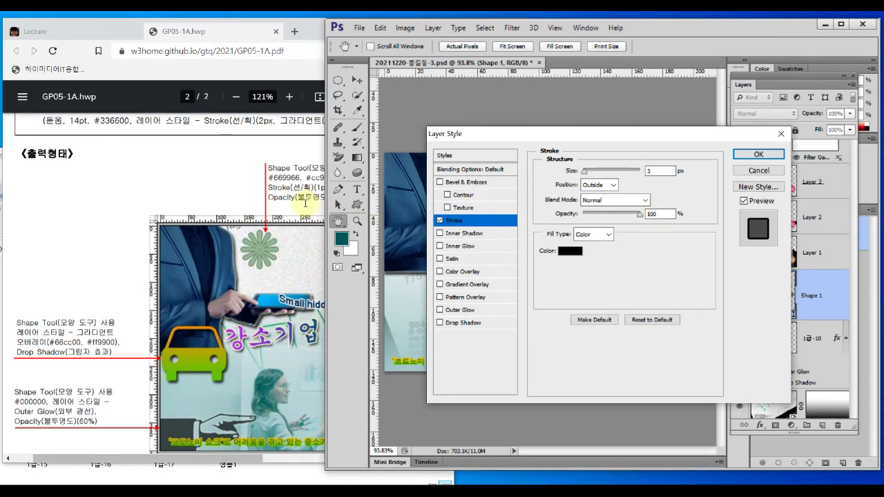
pyautogui.click(305, 203)
pyautogui.click(680, 189)
pyautogui.doubleClick(655, 171)
pyautogui.write('1')
pyautogui.moveTo(652, 182)
pyautogui.mouseDown()
pyautogui.moveTo(666, 167)
pyautogui.moveTo(642, 178)
pyautogui.moveTo(655, 193)
pyautogui.mouseUp()
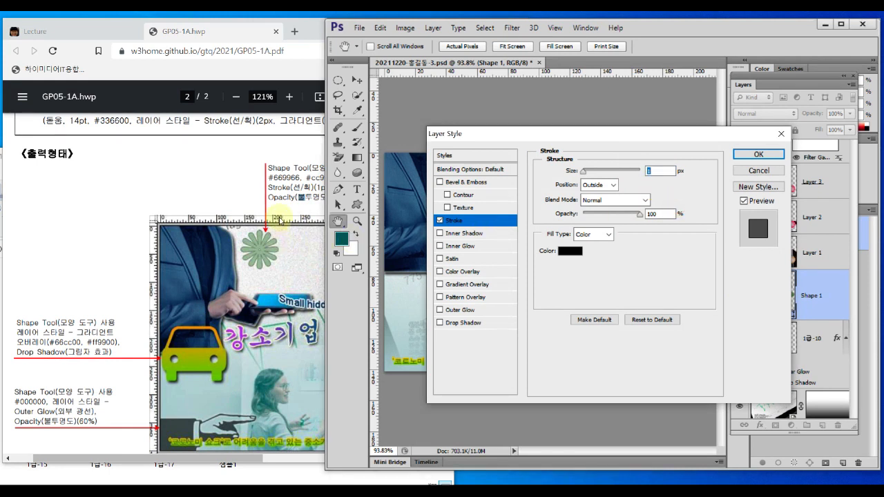
# Check the stroke colour in the exam sheet, set the flower's stroke to #003300 and apply the layer style.
pyautogui.click(274, 243)
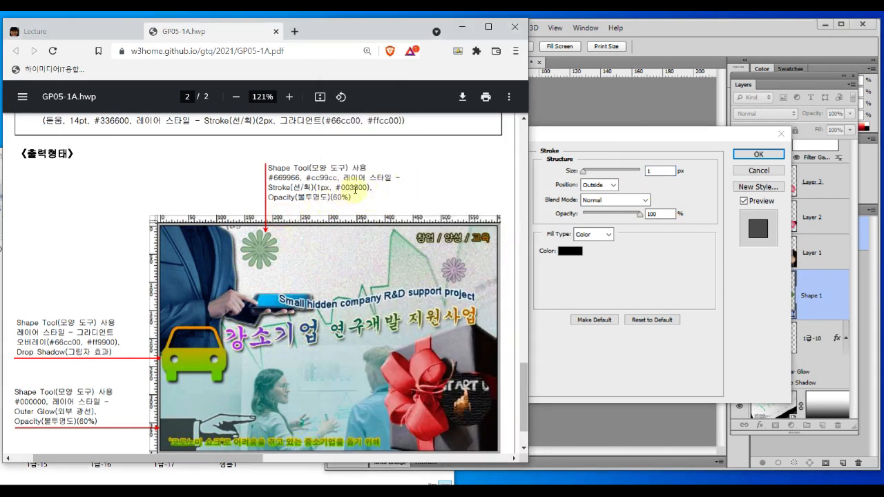
pyautogui.click(665, 255)
pyautogui.click(570, 251)
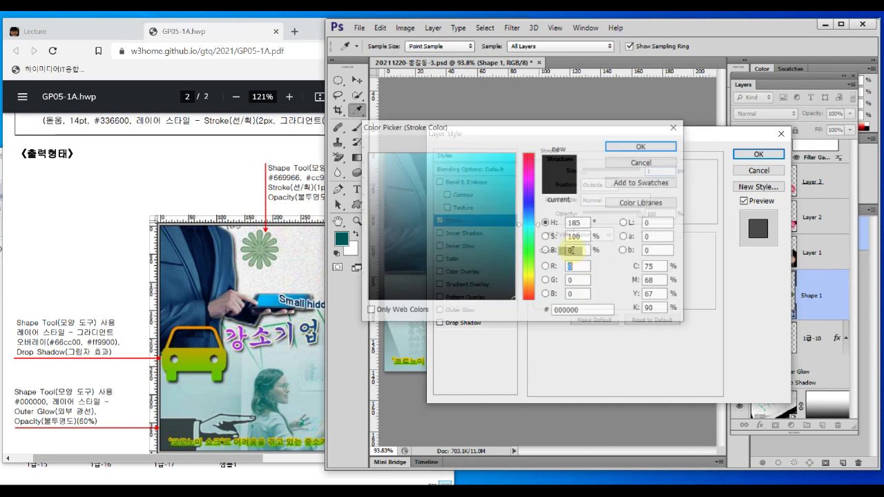
pyautogui.doubleClick(587, 312)
pyautogui.write('003')
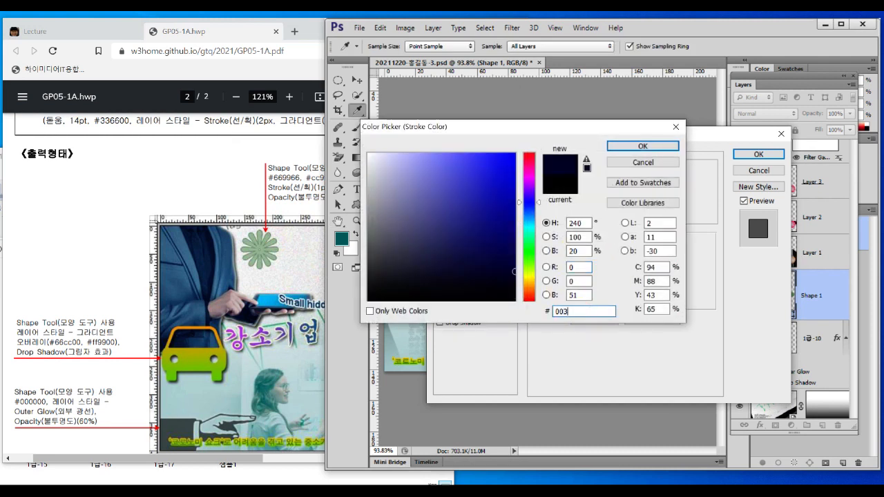
pyautogui.write('300')
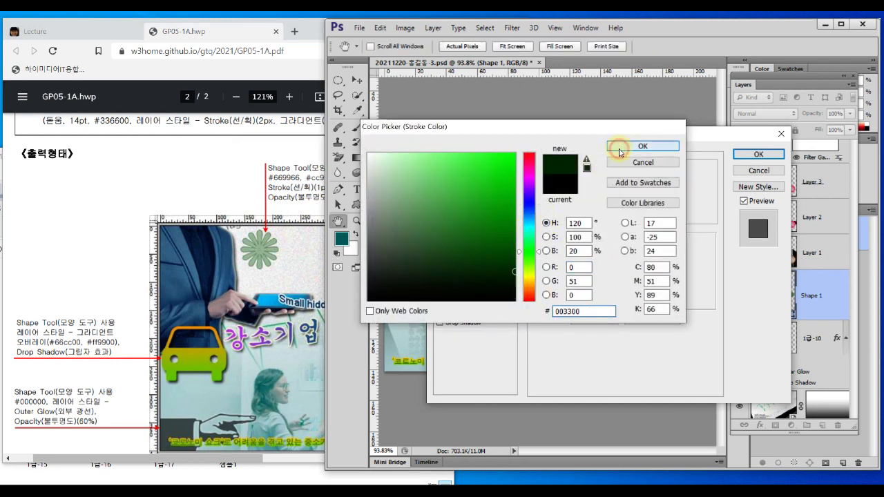
pyautogui.click(619, 146)
pyautogui.hotkey('ctrl', 'alt', 'd')
pyautogui.moveTo(660, 166)
pyautogui.mouseDown()
pyautogui.moveTo(638, 165)
pyautogui.moveTo(650, 187)
pyautogui.mouseUp()
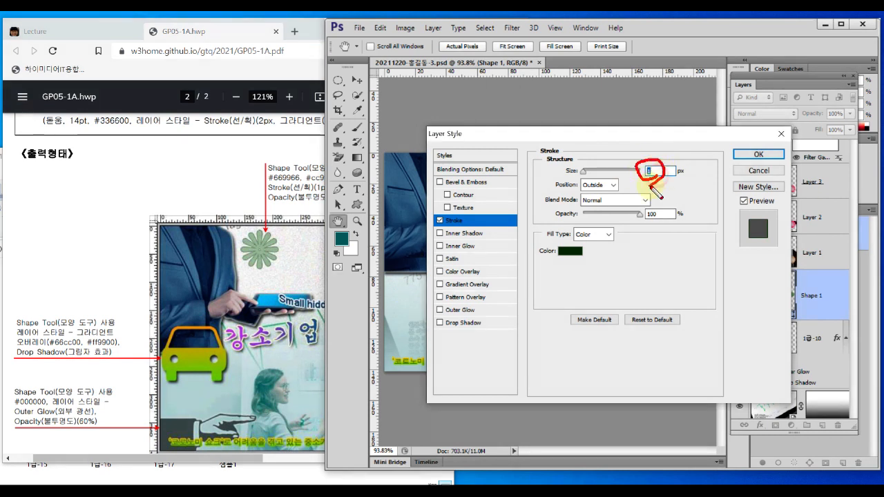
pyautogui.moveTo(566, 246); pyautogui.dragTo(559, 268)
pyautogui.press('Escape')
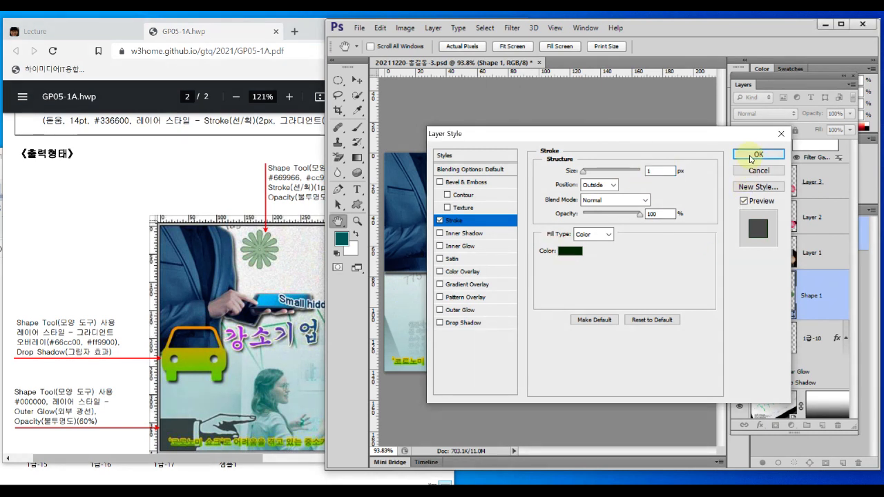
pyautogui.click(751, 158)
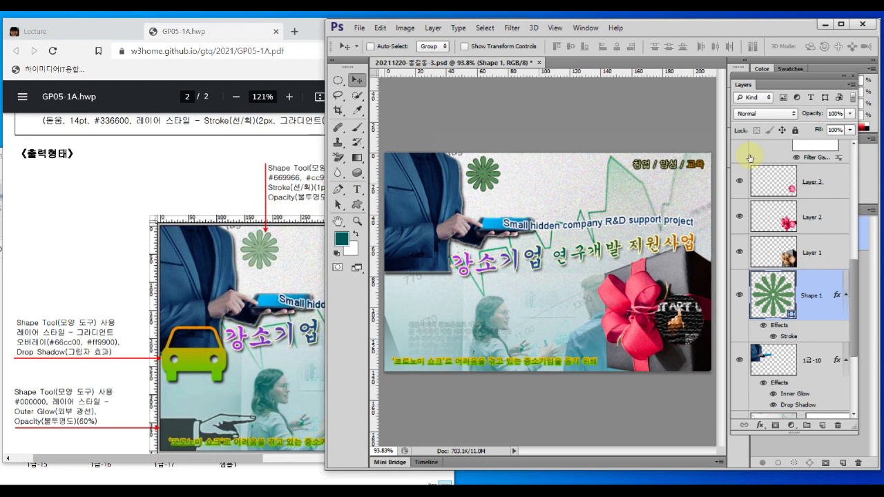
# Check the opacity specification in the exam sheet and set the flower layer's opacity to 60%.
pyautogui.hotkey('ctrl', 'alt', 'd')
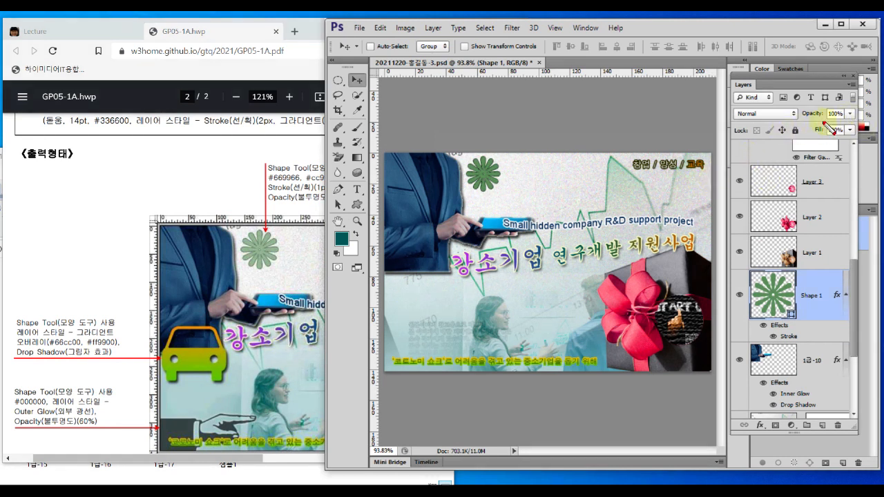
pyautogui.moveTo(802, 119); pyautogui.dragTo(850, 119)
pyautogui.moveTo(796, 123); pyautogui.dragTo(850, 124)
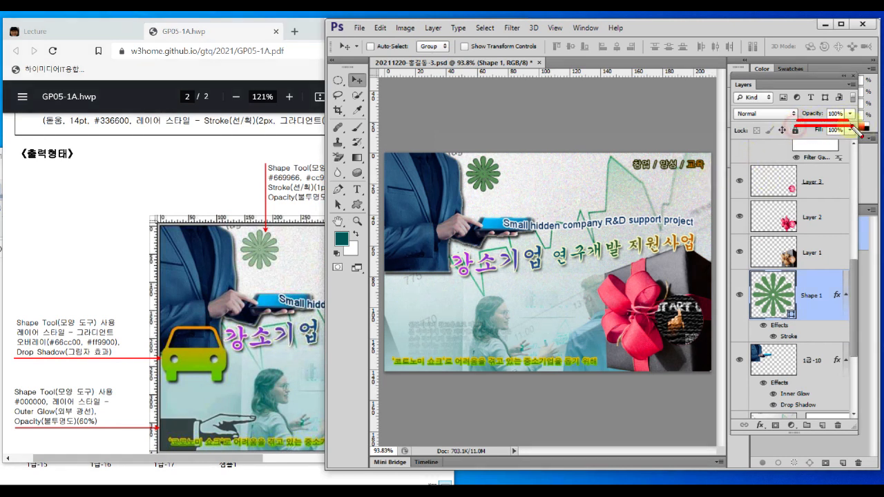
pyautogui.press('Escape')
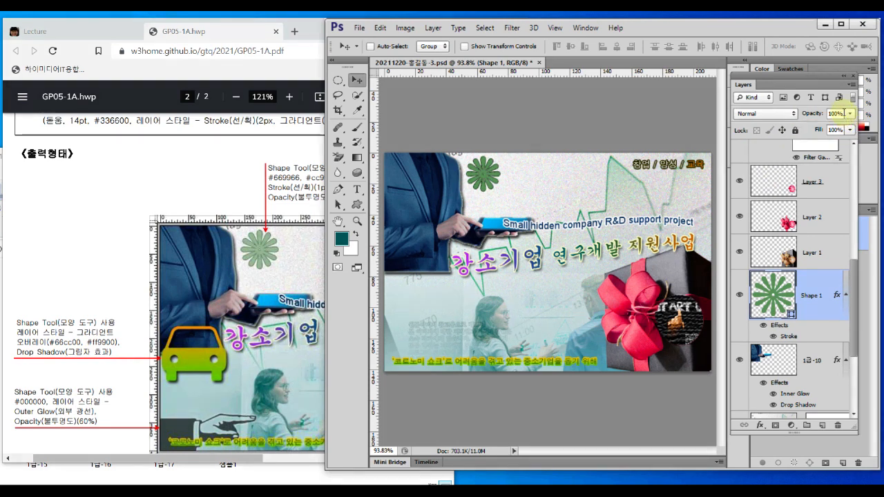
pyautogui.click(271, 231)
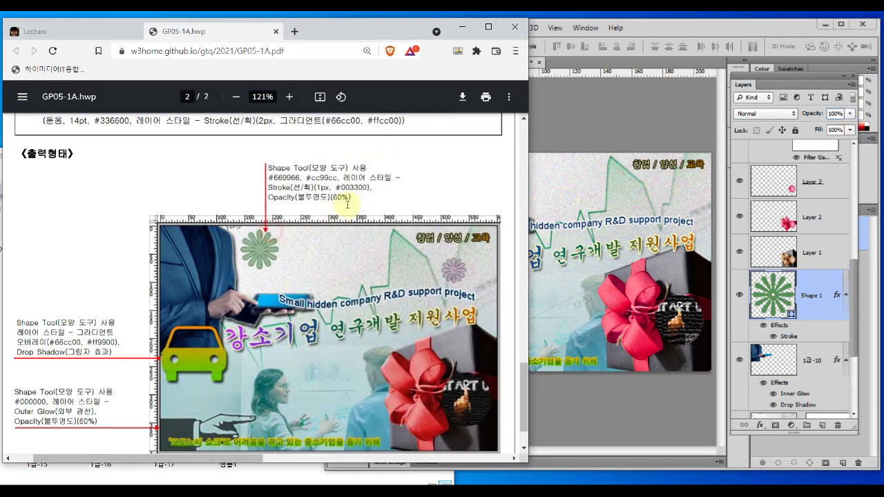
pyautogui.click(830, 114)
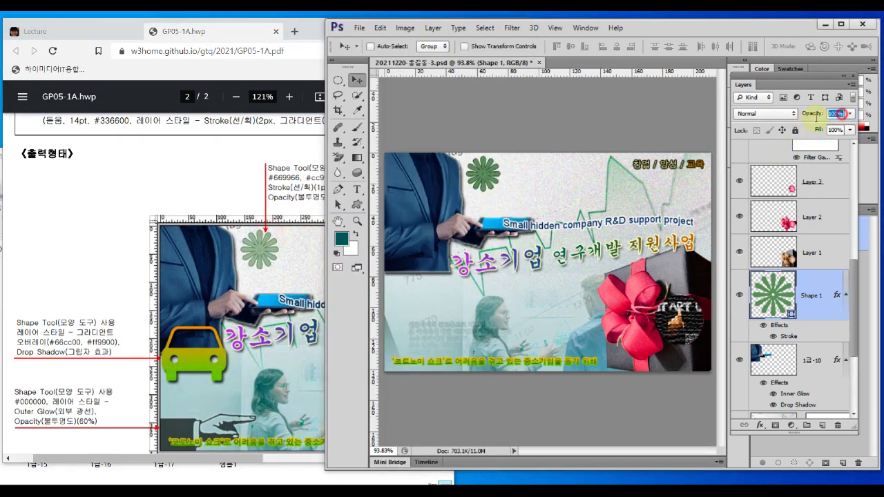
pyautogui.write('60')
pyautogui.press('Return')
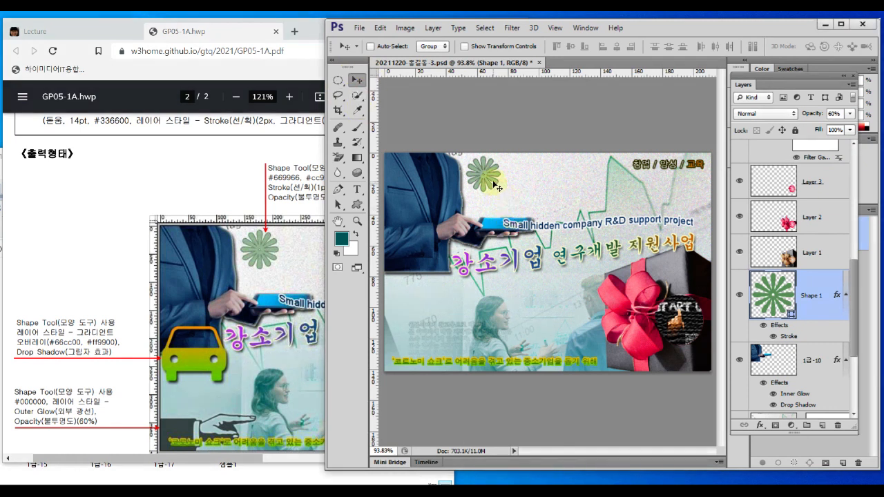
# Duplicate the flower and place the copy below the "창업 / 양성 / 교육" text, matching the exam sheet.
pyautogui.moveTo(489, 183); pyautogui.dragTo(682, 204)
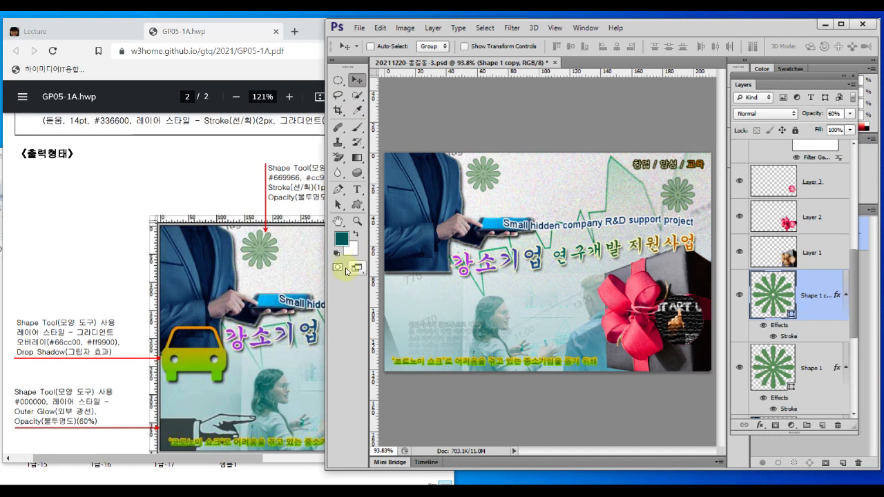
pyautogui.click(316, 277)
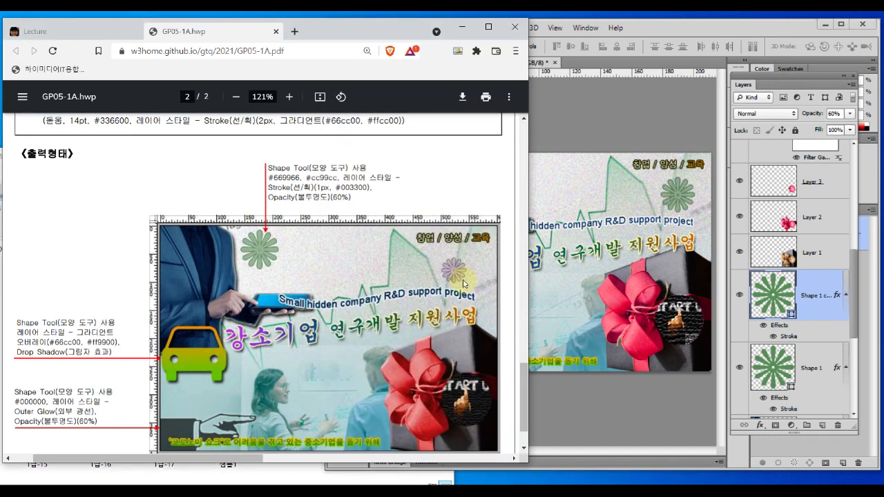
pyautogui.click(677, 204)
pyautogui.moveTo(678, 203); pyautogui.dragTo(676, 204)
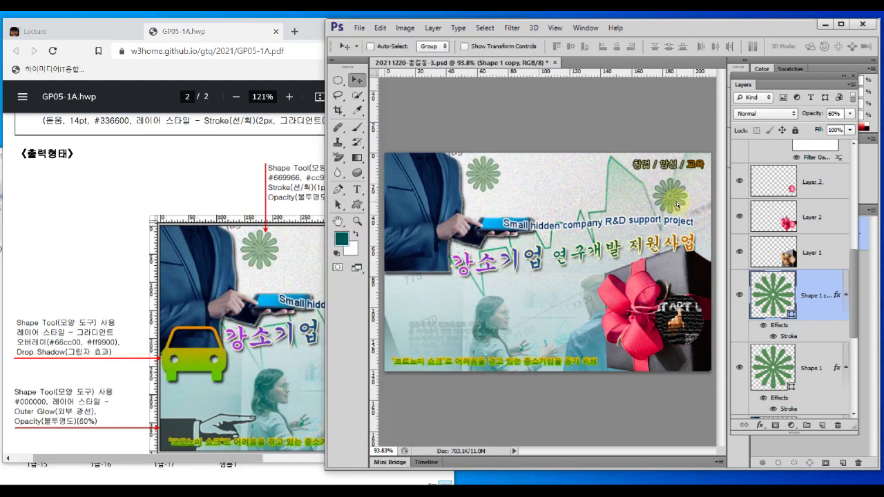
# Scale the copied flower down to about 64% of its size, comparing it with the exam sheet.
pyautogui.hotkey('ctrl', 't')
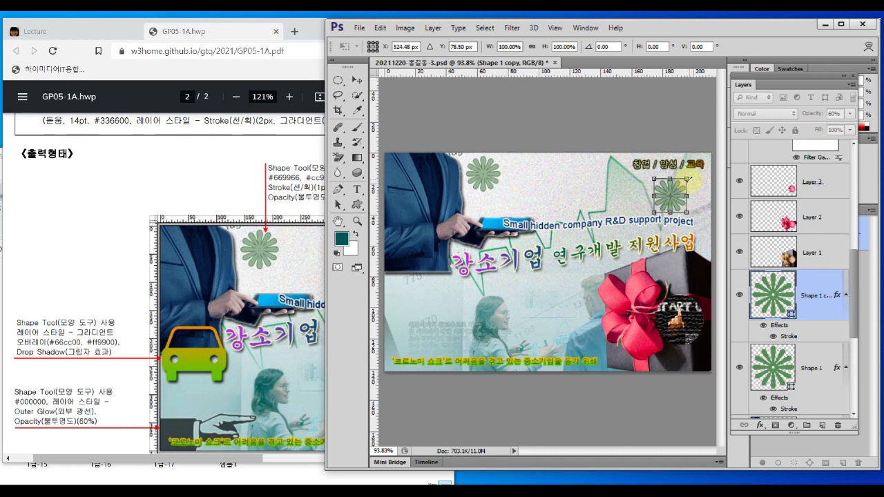
pyautogui.moveTo(688, 179); pyautogui.dragTo(680, 188)
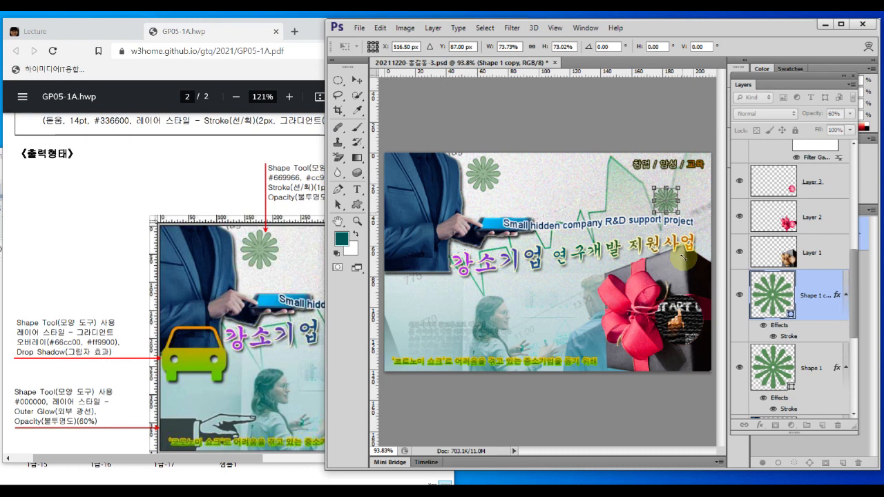
pyautogui.click(311, 271)
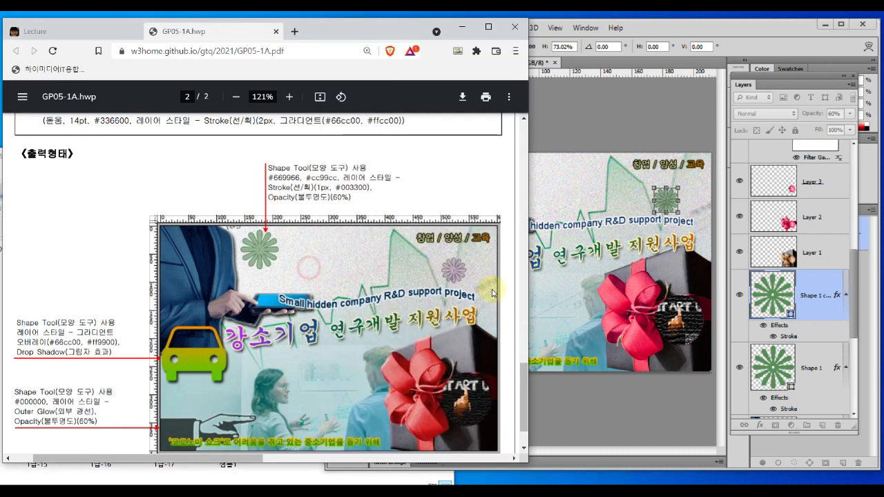
pyautogui.click(682, 189)
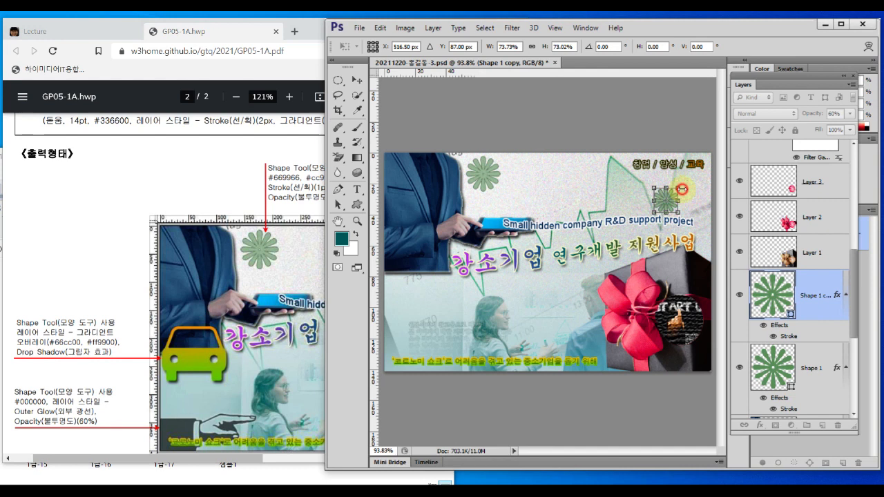
pyautogui.moveTo(678, 190); pyautogui.dragTo(675, 192)
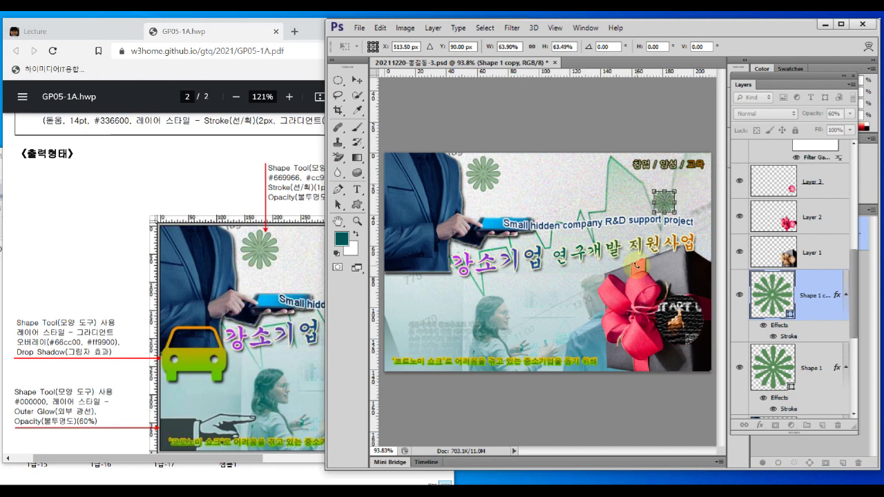
pyautogui.press('Return')
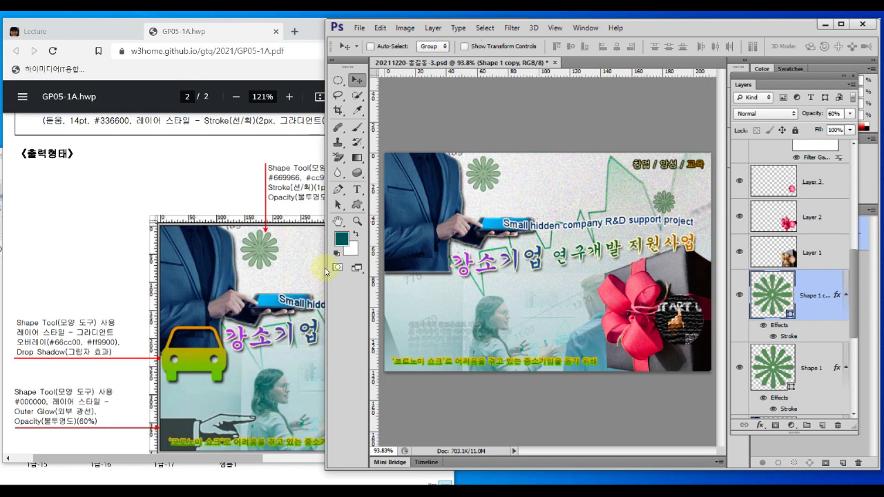
# Shift the small flower slightly up and to the right to match its position in the exam sheet.
pyautogui.click(303, 280)
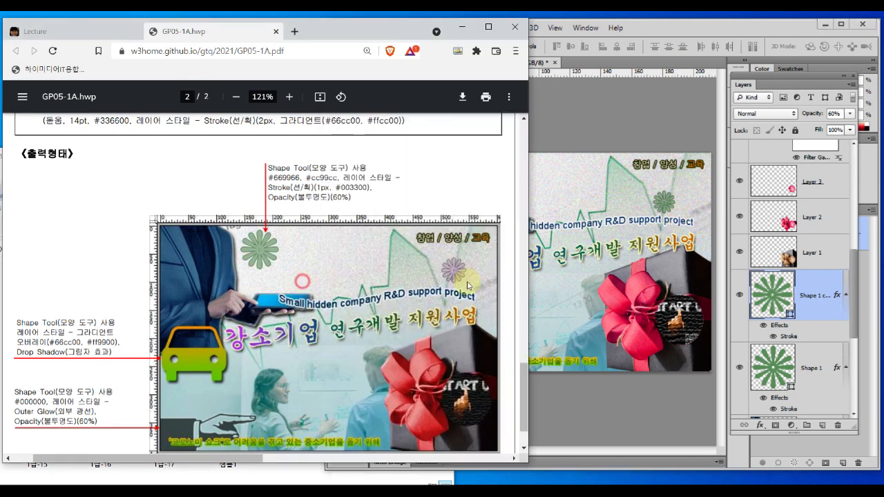
pyautogui.click(677, 204)
pyautogui.moveTo(668, 207); pyautogui.dragTo(673, 201)
pyautogui.click(309, 313)
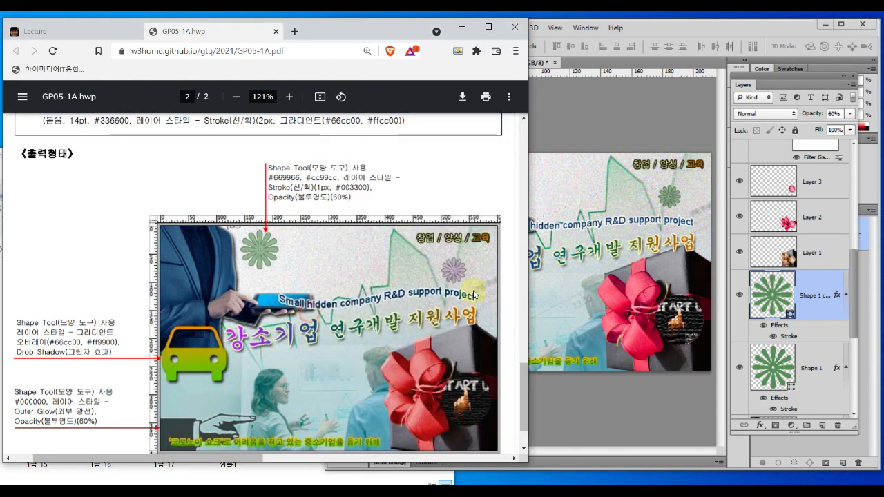
pyautogui.click(697, 205)
# Check the second flower colour in the exam sheet and set the small flower's solid fill to #cc99cc.
pyautogui.moveTo(648, 313); pyautogui.dragTo(774, 296)
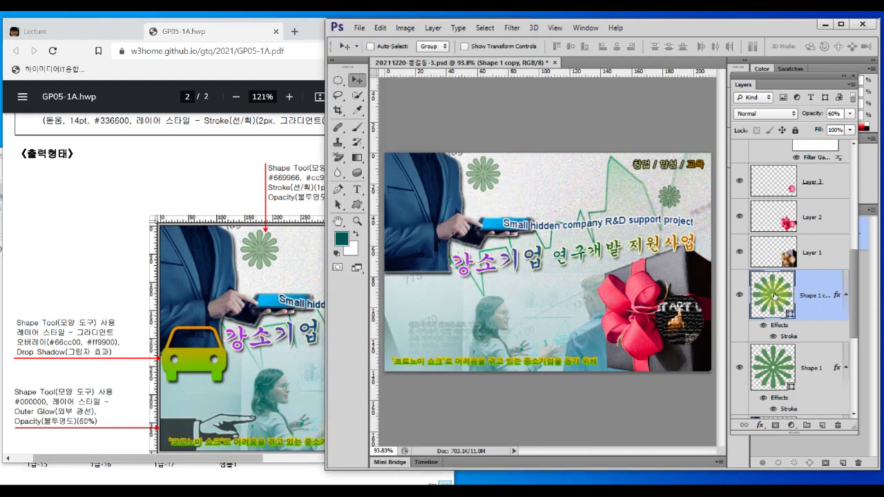
pyautogui.doubleClick(774, 295)
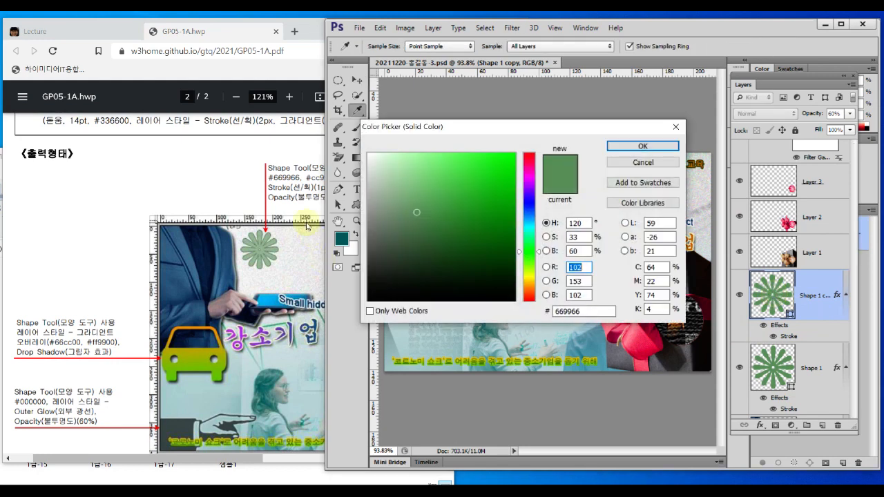
pyautogui.click(300, 205)
pyautogui.moveTo(300, 205); pyautogui.dragTo(340, 183)
pyautogui.press('Escape')
pyautogui.click(584, 310)
pyautogui.doubleClick(584, 310)
pyautogui.write('cc')
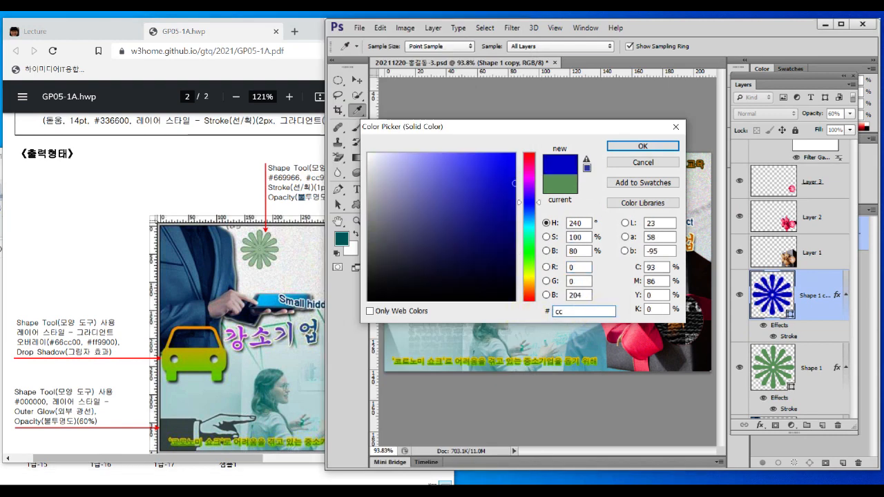
pyautogui.write('99cc')
pyautogui.click(653, 150)
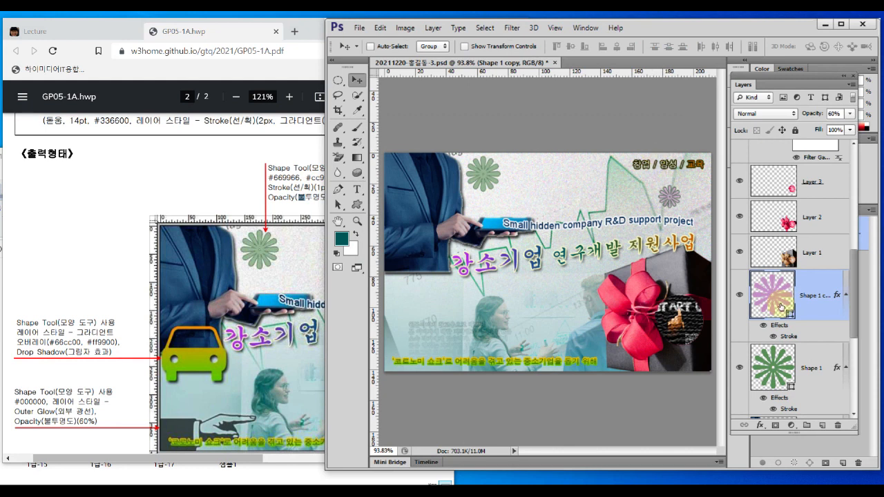
# Compare the small flower's stroke style and opacity with the specifications in the exam sheet.
pyautogui.click(293, 207)
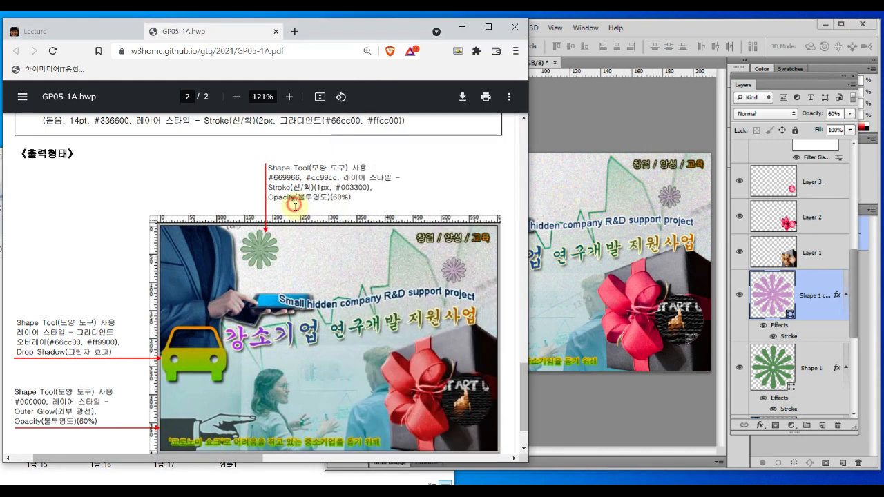
pyautogui.moveTo(271, 194); pyautogui.dragTo(361, 193)
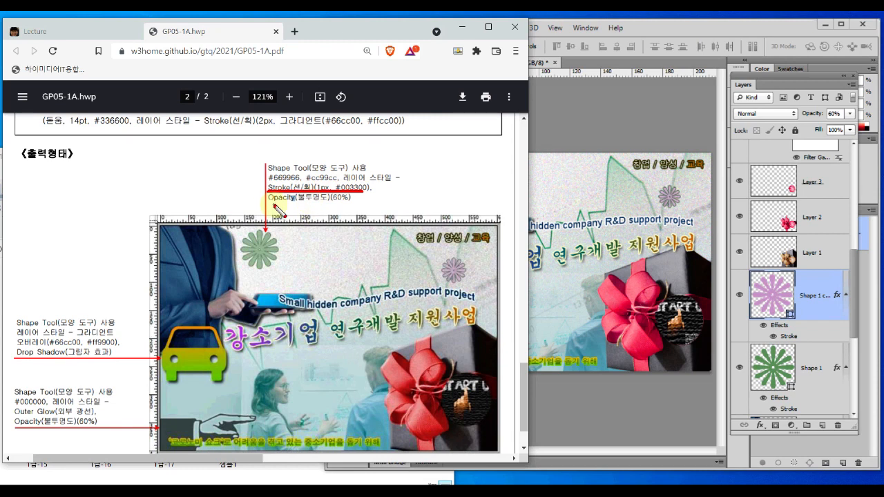
pyautogui.moveTo(269, 204); pyautogui.dragTo(354, 205)
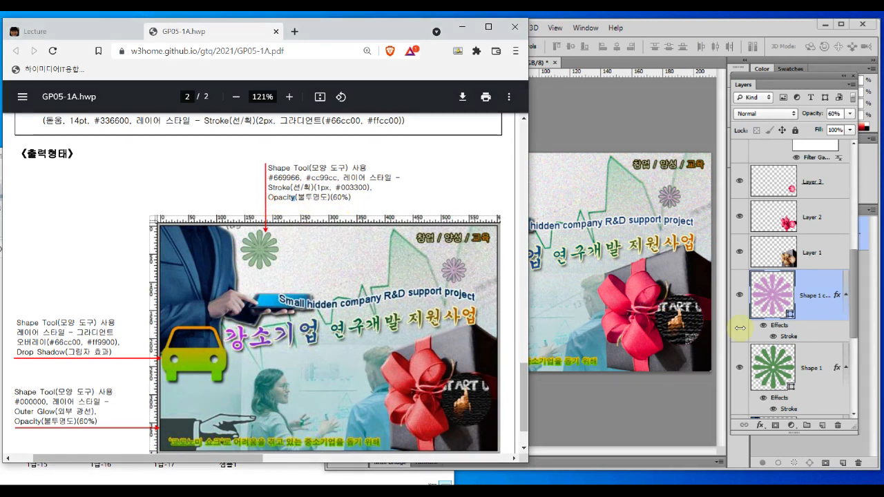
pyautogui.click(772, 307)
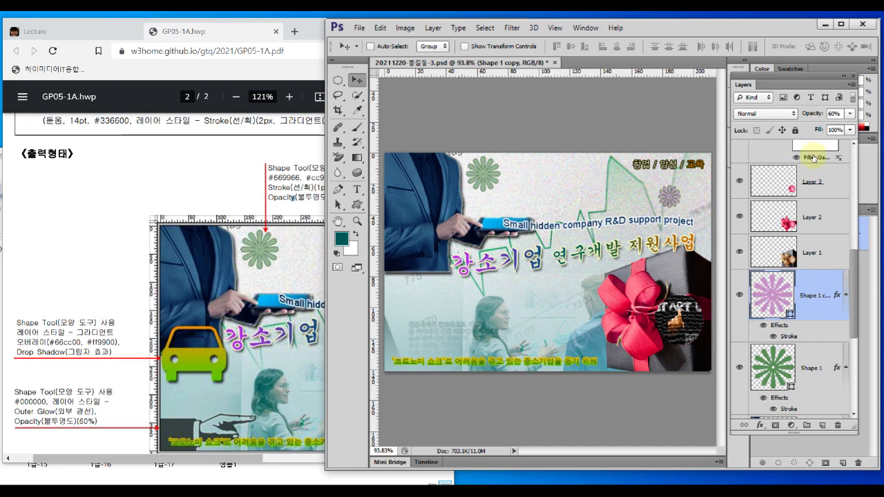
pyautogui.moveTo(802, 123)
pyautogui.mouseDown()
pyautogui.moveTo(844, 129)
pyautogui.moveTo(838, 101)
pyautogui.moveTo(848, 135)
pyautogui.mouseUp()
pyautogui.moveTo(848, 283)
pyautogui.mouseDown()
pyautogui.moveTo(847, 295)
pyautogui.moveTo(826, 284)
pyautogui.moveTo(843, 310)
pyautogui.mouseUp()
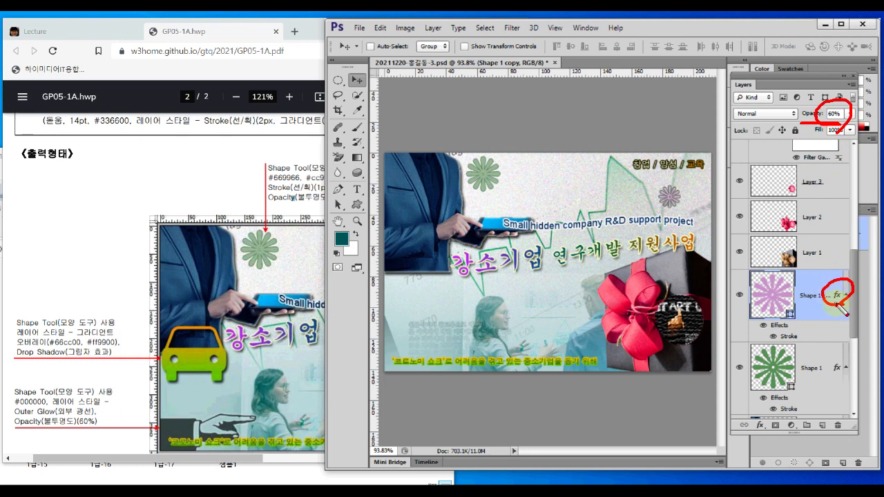
pyautogui.press('Escape')
pyautogui.click(557, 195)
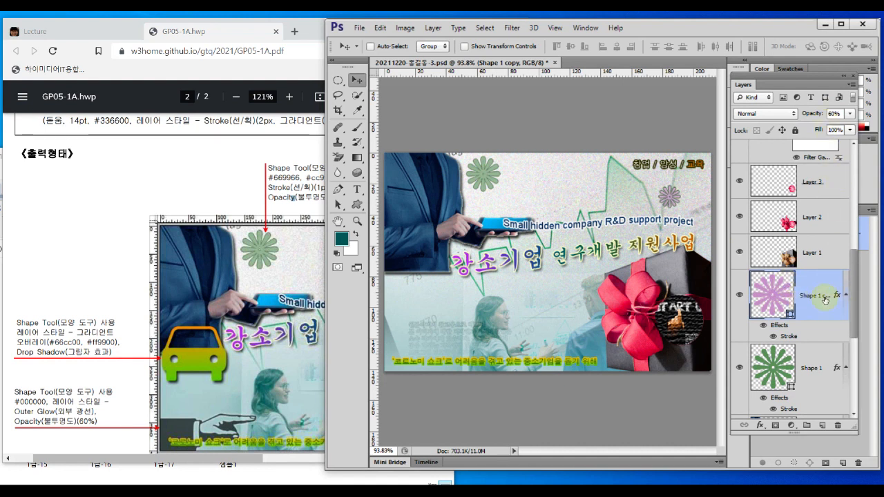
pyautogui.click(503, 300)
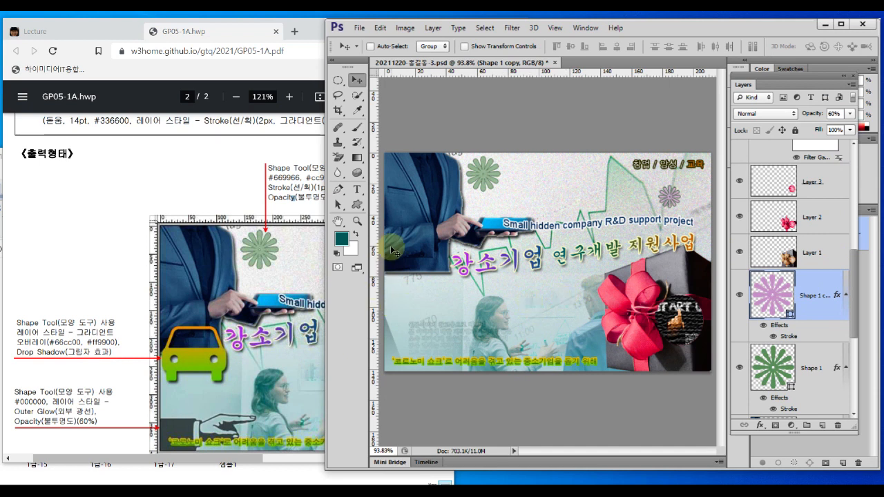
# Draw the front-view car custom shape as a shape layer below the suited man's arm on the poster.
pyautogui.click(357, 205)
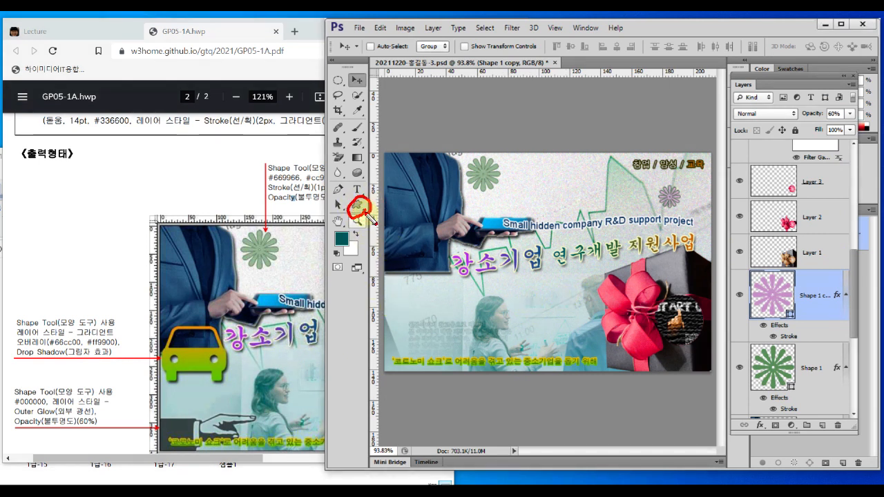
pyautogui.click(359, 206)
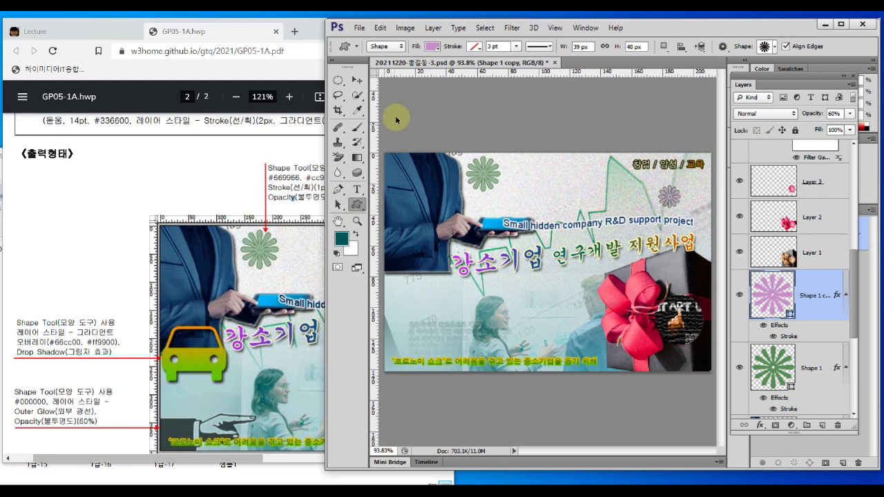
pyautogui.moveTo(400, 53)
pyautogui.mouseDown()
pyautogui.moveTo(374, 61)
pyautogui.moveTo(375, 35)
pyautogui.moveTo(392, 60)
pyautogui.mouseUp()
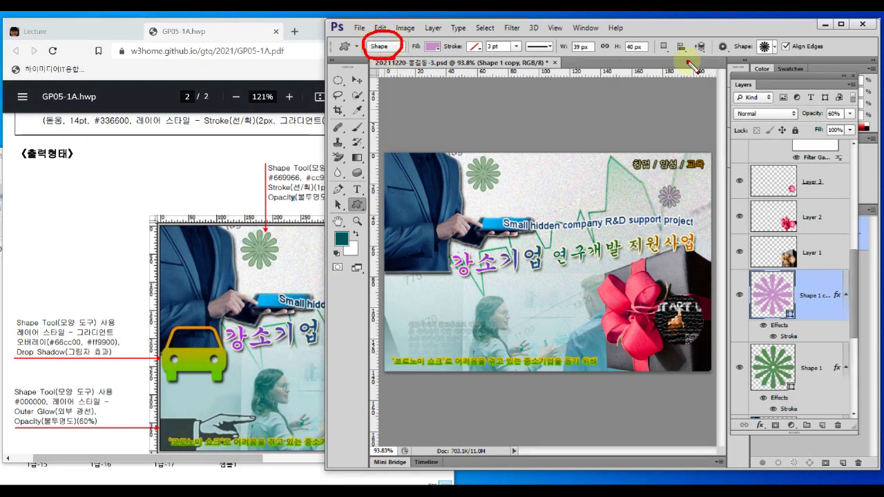
pyautogui.moveTo(772, 60); pyautogui.dragTo(749, 42)
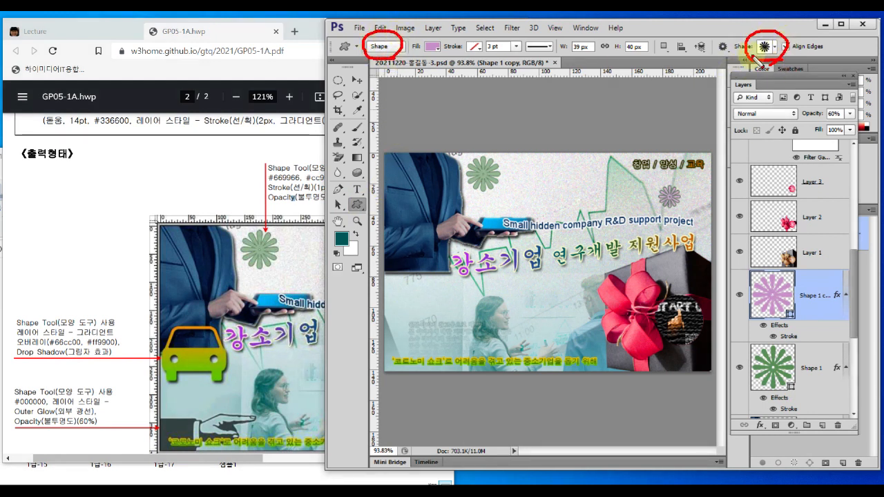
pyautogui.click(775, 49)
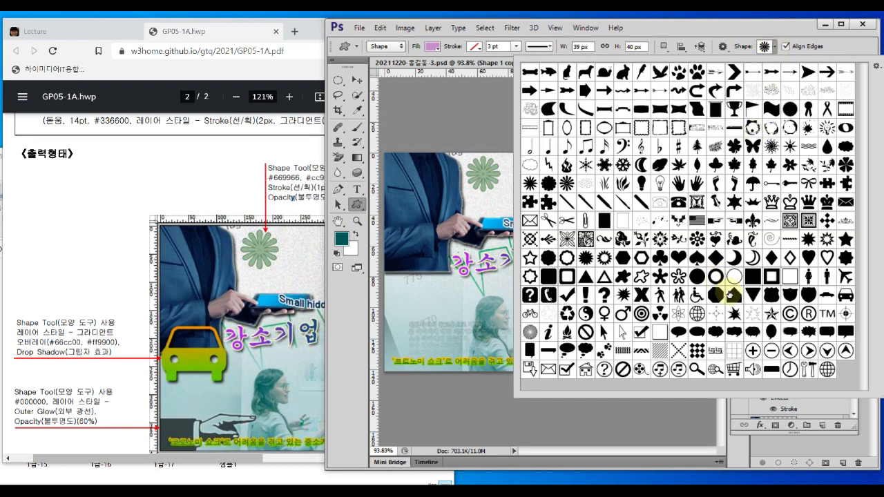
pyautogui.click(845, 295)
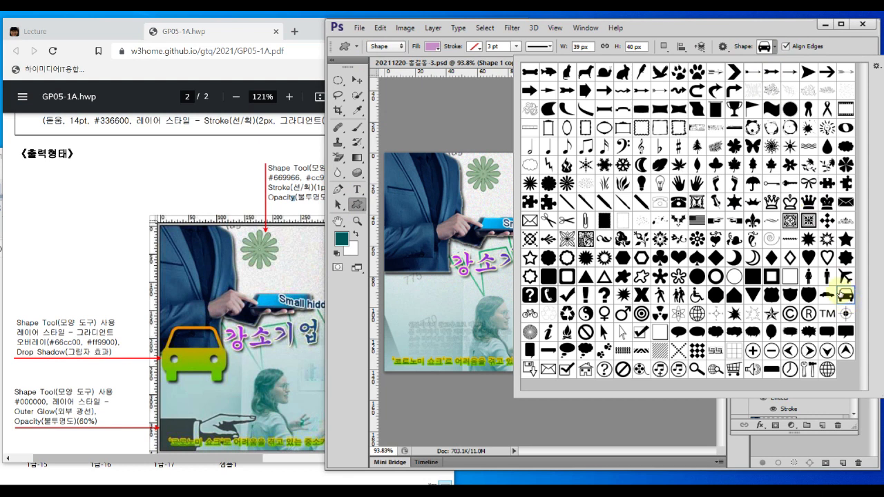
pyautogui.click(775, 47)
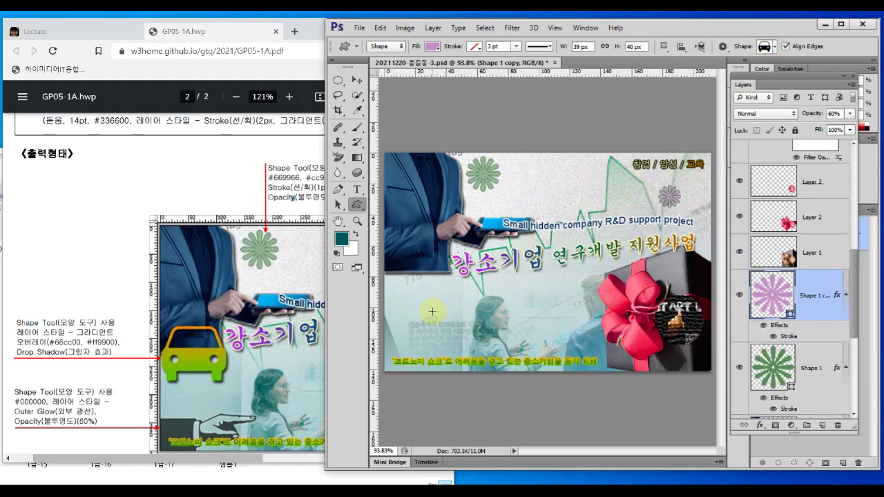
pyautogui.moveTo(406, 271); pyautogui.dragTo(472, 319)
# Move the car up beside the large Korean title and scale it to about 104%, matching the exam sheet.
pyautogui.click(356, 82)
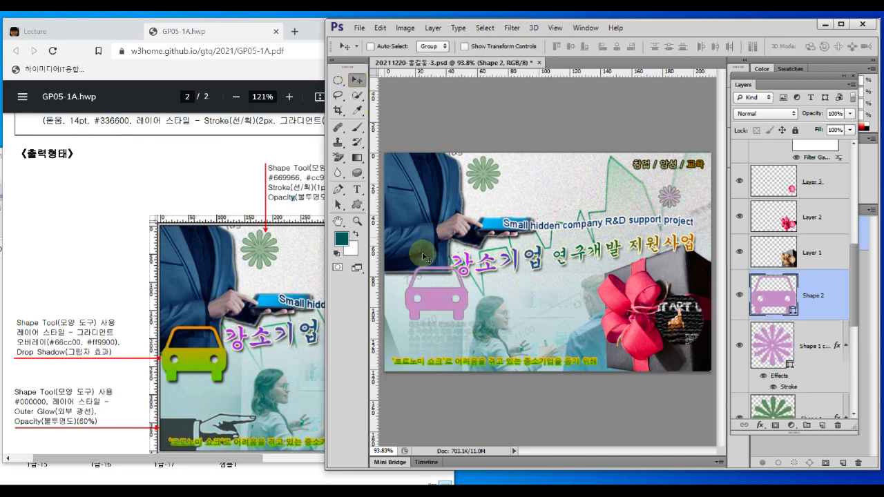
pyautogui.moveTo(428, 298)
pyautogui.mouseDown()
pyautogui.moveTo(417, 272)
pyautogui.moveTo(422, 293)
pyautogui.moveTo(421, 285)
pyautogui.mouseUp()
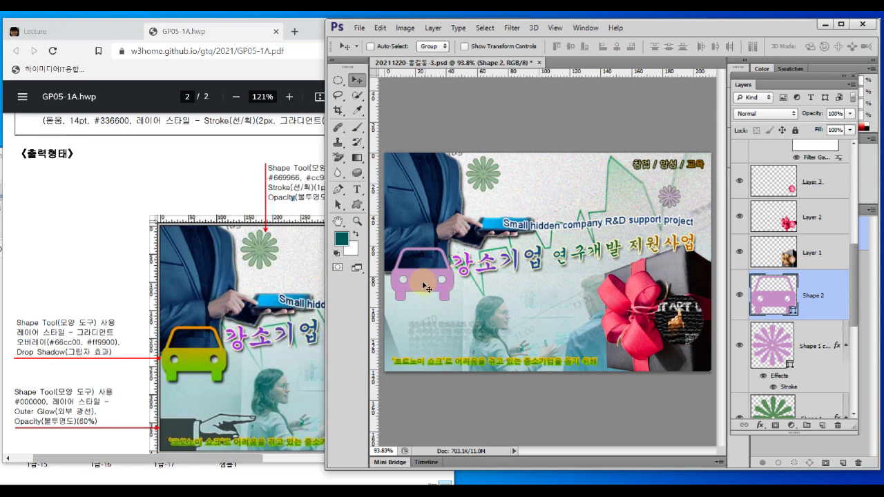
pyautogui.hotkey('ctrl', 't')
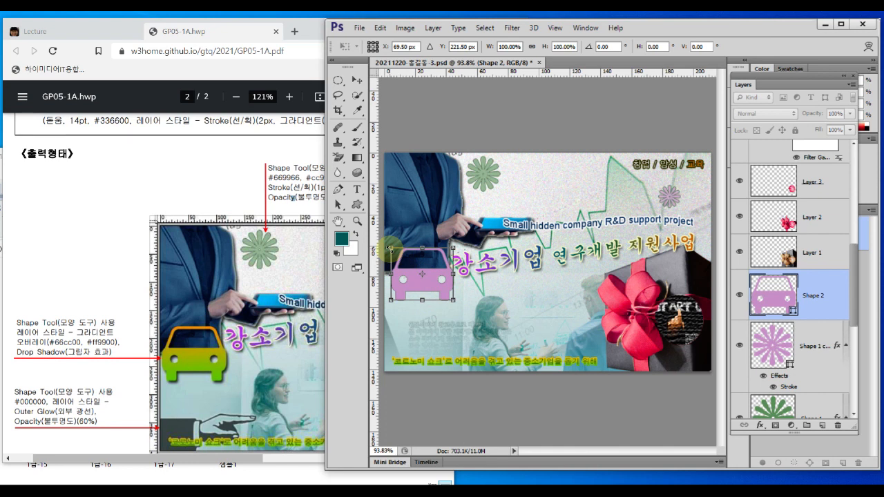
pyautogui.moveTo(390, 249); pyautogui.dragTo(385, 246)
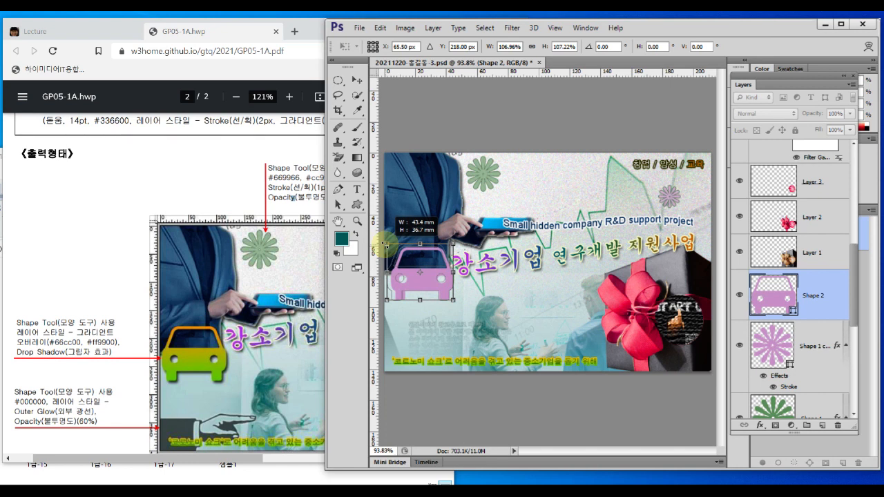
pyautogui.moveTo(385, 245); pyautogui.dragTo(385, 243)
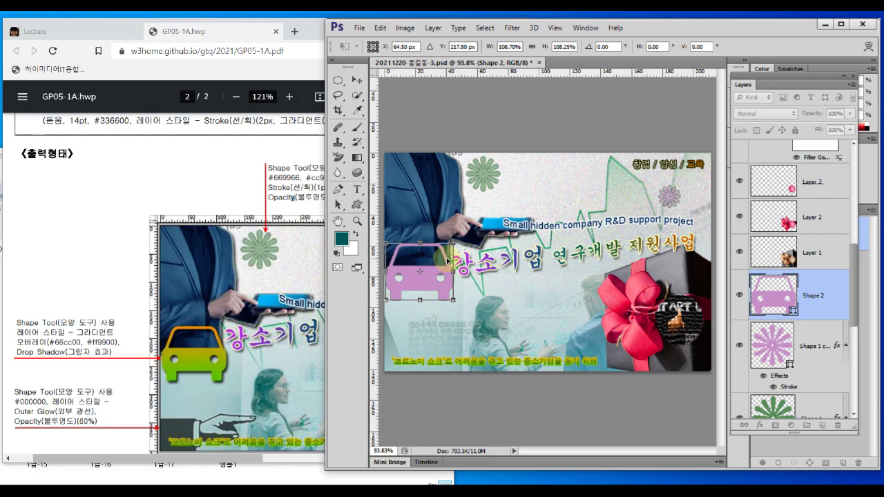
pyautogui.moveTo(454, 244); pyautogui.dragTo(450, 246)
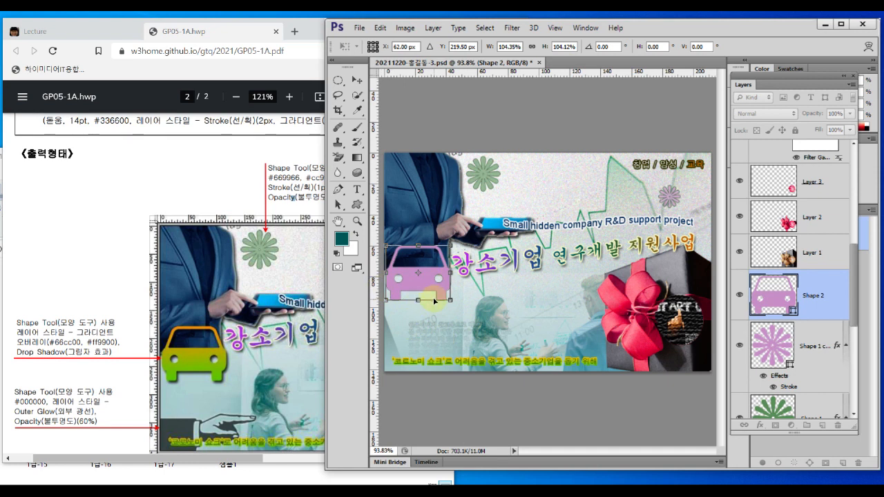
pyautogui.press('Return')
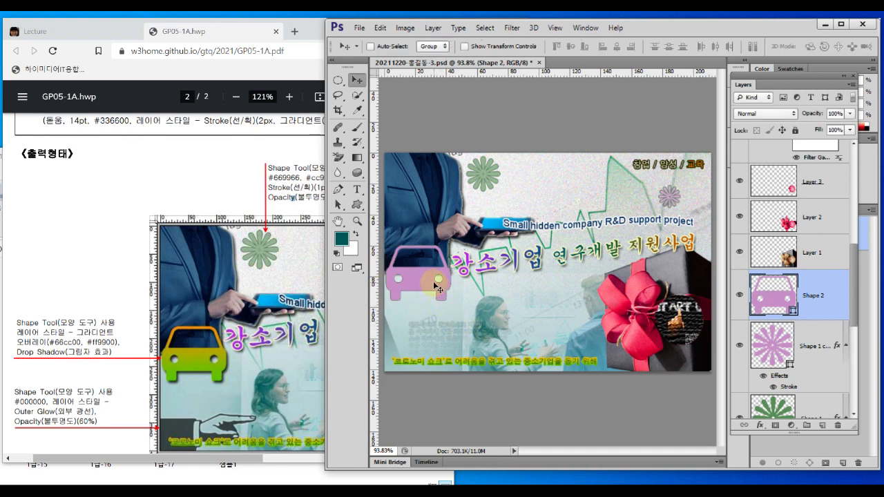
# Fine-tune the car's position so it sits close to the poster's left edge as in the exam sheet.
pyautogui.moveTo(435, 285); pyautogui.dragTo(437, 286)
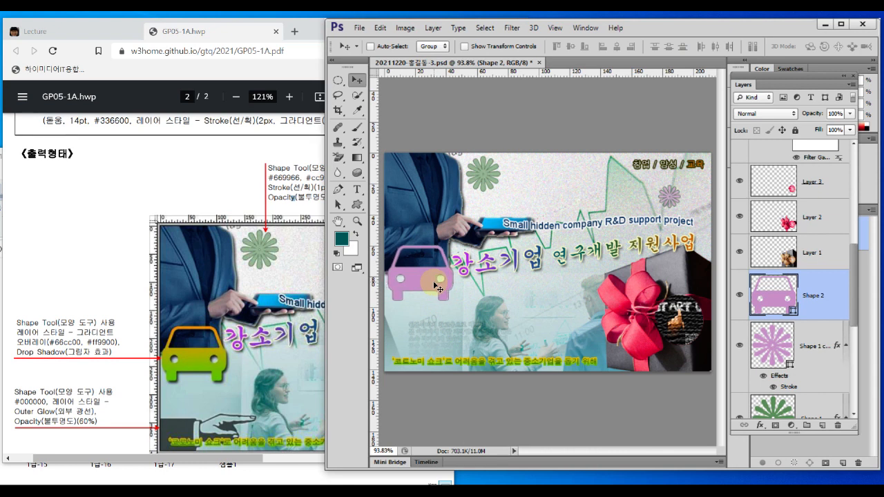
pyautogui.press('Left')
pyautogui.press('Left')
pyautogui.press('Left')
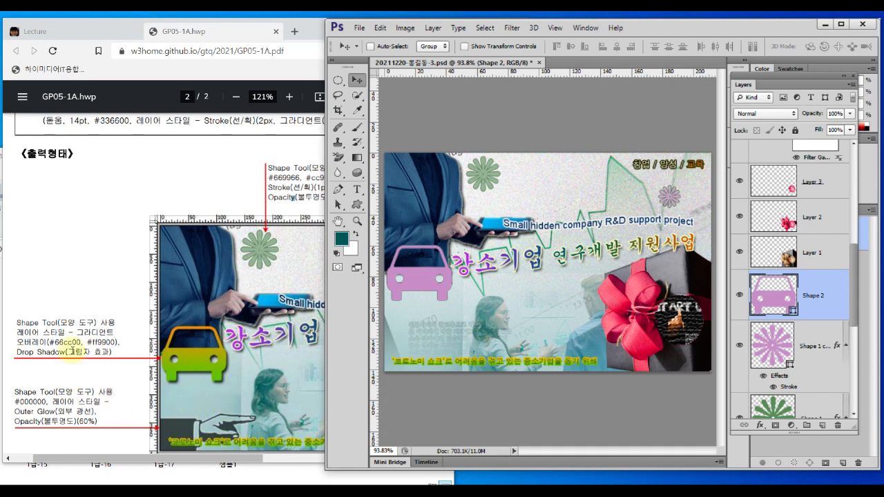
# Check the car's layer style specifications in the exam sheet and add a Gradient Overlay to the car shape.
pyautogui.moveTo(18, 338); pyautogui.dragTo(116, 338)
pyautogui.moveTo(17, 347); pyautogui.dragTo(115, 348)
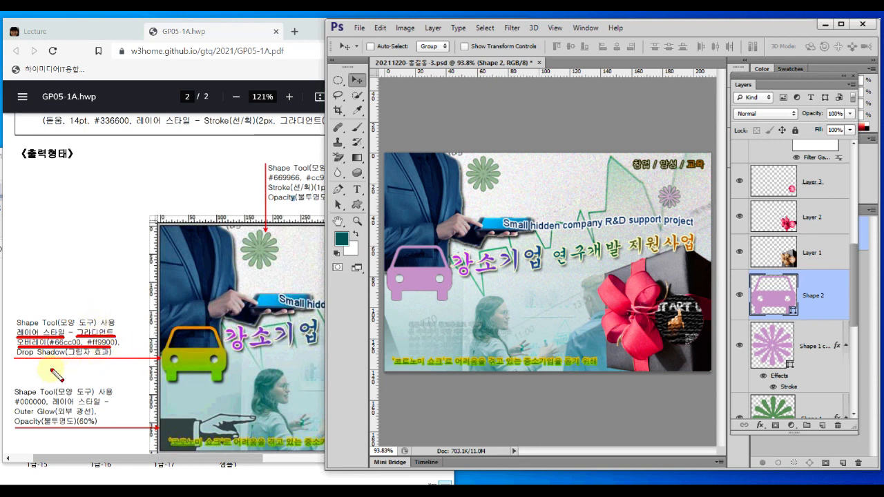
pyautogui.moveTo(15, 360); pyautogui.dragTo(104, 359)
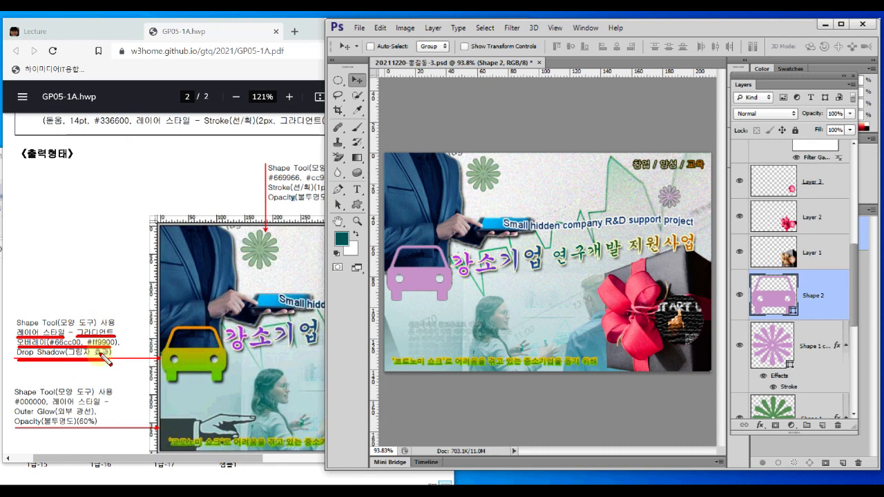
pyautogui.press('Escape')
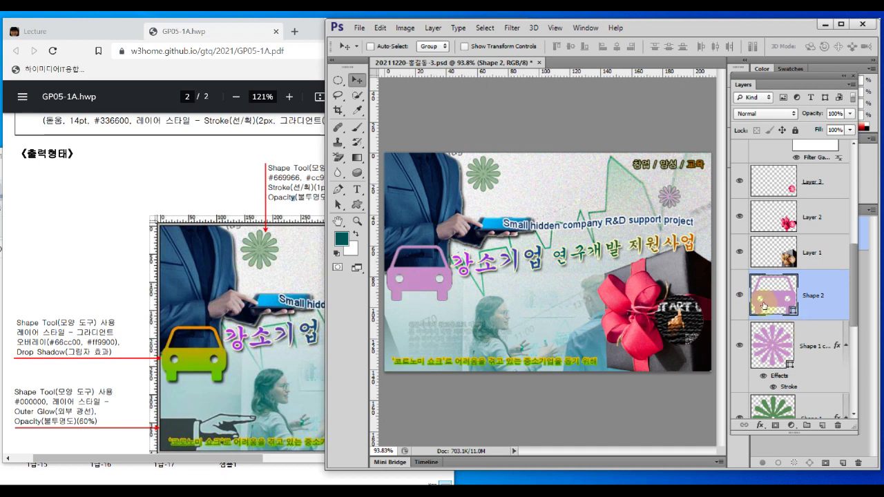
pyautogui.moveTo(803, 320)
pyautogui.mouseDown()
pyautogui.moveTo(763, 324)
pyautogui.moveTo(790, 276)
pyautogui.moveTo(766, 330)
pyautogui.moveTo(785, 413)
pyautogui.mouseUp()
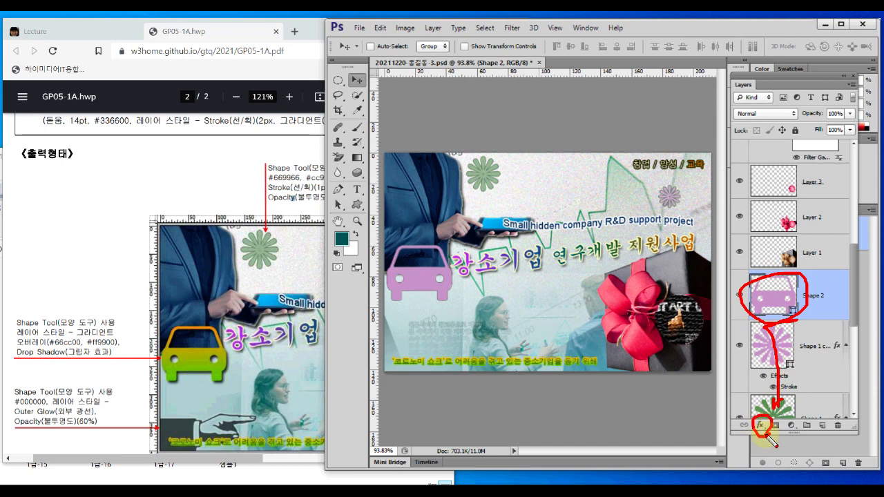
pyautogui.click(761, 425)
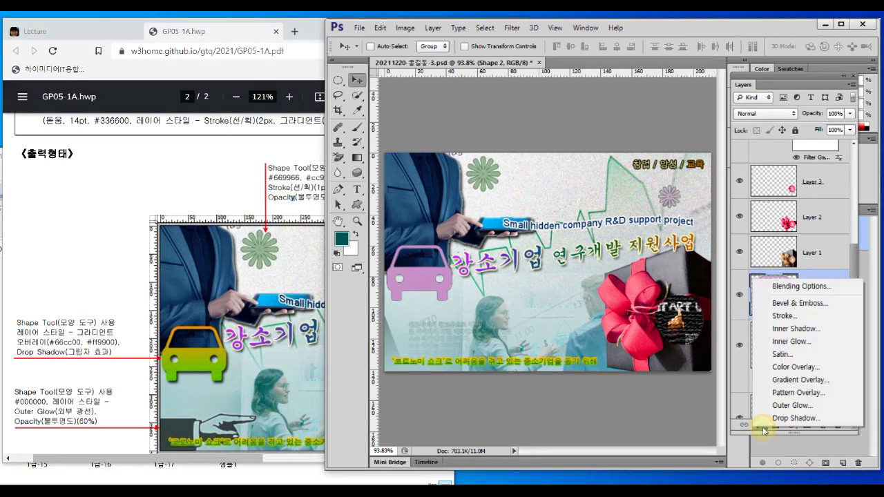
pyautogui.click(782, 380)
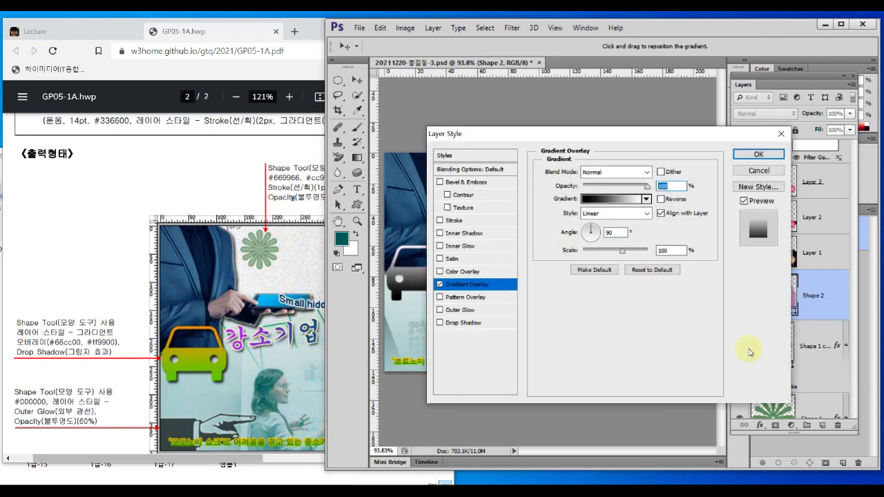
pyautogui.moveTo(557, 208); pyautogui.dragTo(657, 207)
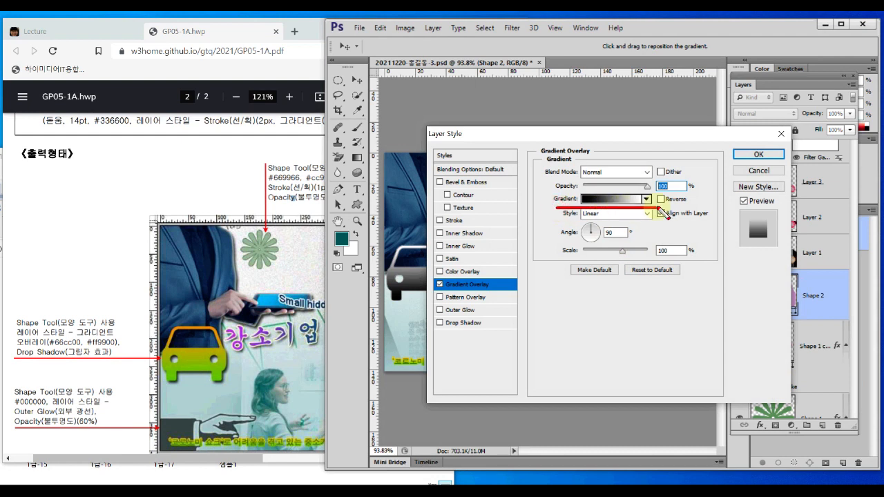
pyautogui.rightClick(619, 205)
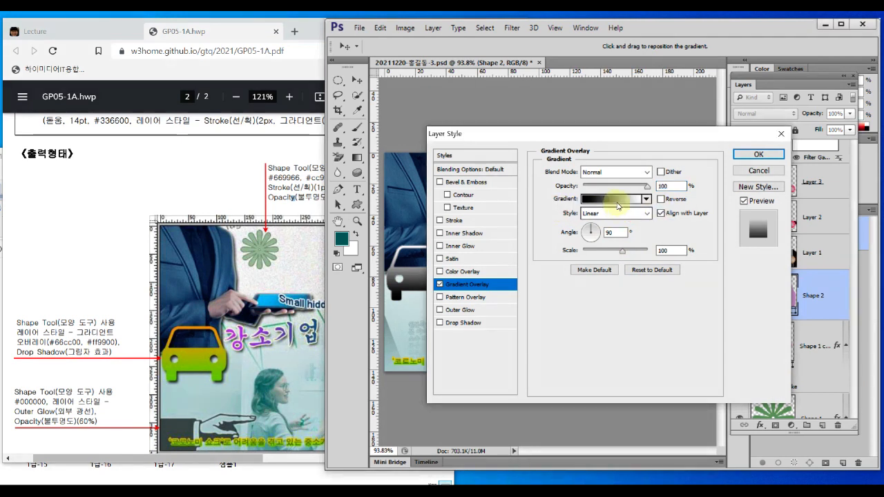
# Edit the car's overlay gradient and set its starting colour stop to #66cc00, as specified in the exam sheet.
pyautogui.click(614, 200)
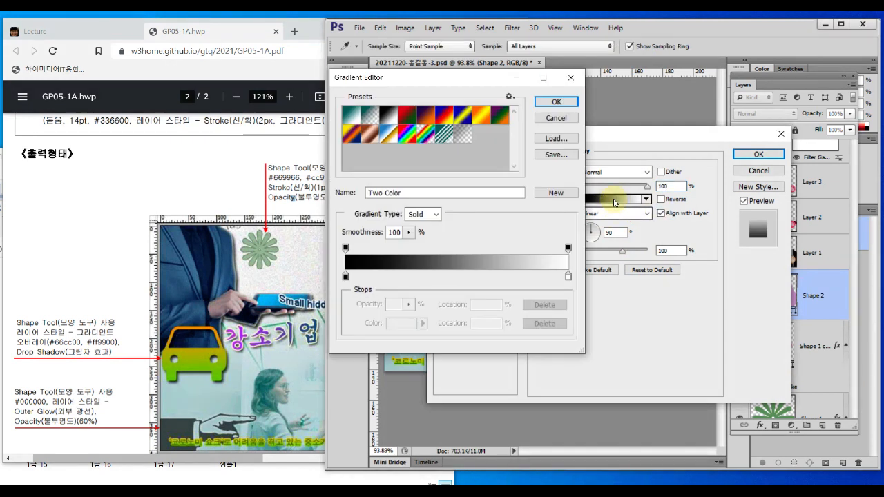
pyautogui.moveTo(423, 77); pyautogui.dragTo(450, 91)
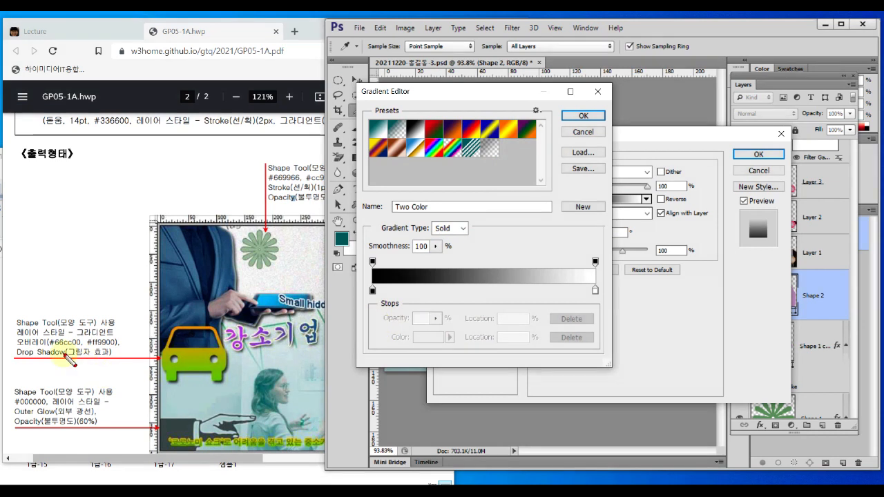
pyautogui.moveTo(48, 348); pyautogui.dragTo(118, 347)
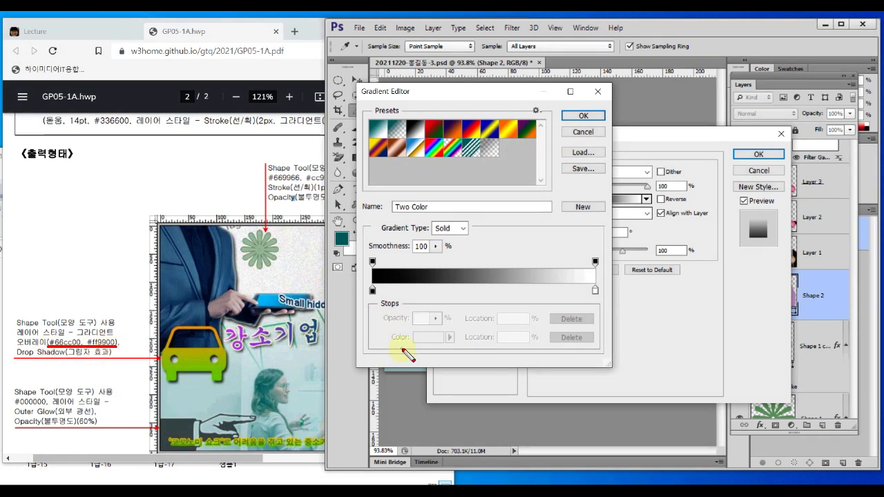
pyautogui.press('Escape')
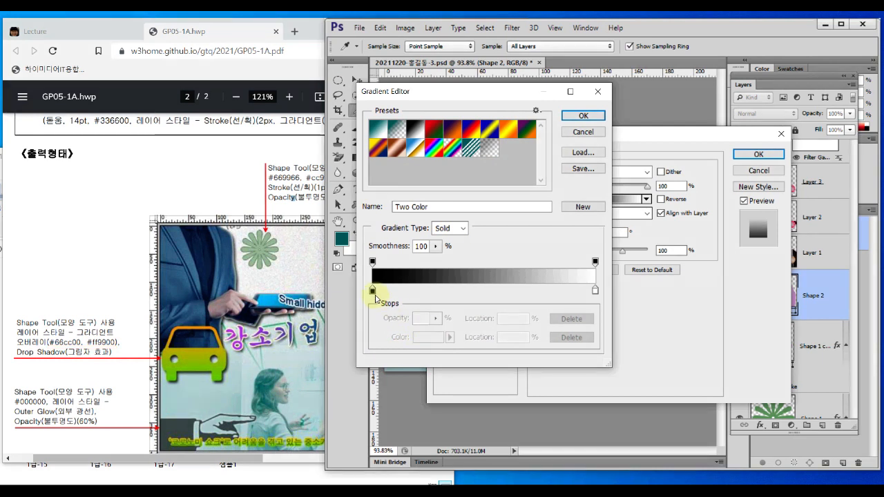
pyautogui.moveTo(381, 296); pyautogui.dragTo(389, 312)
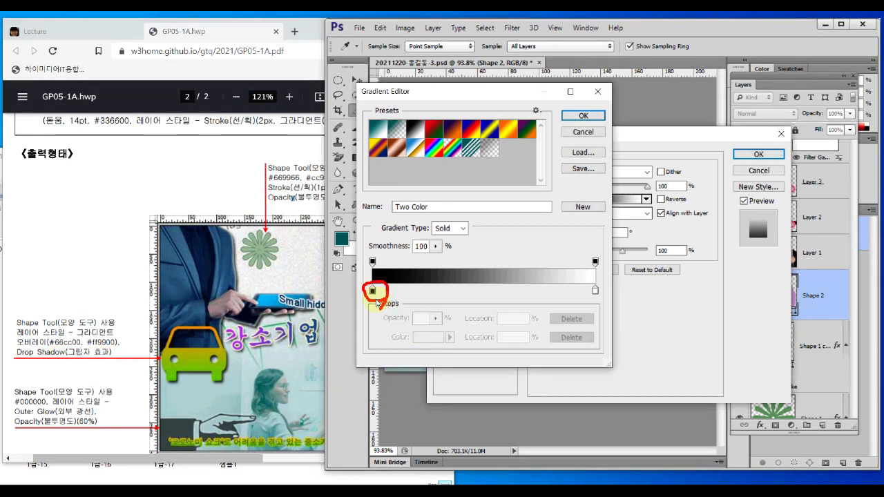
pyautogui.click(373, 291)
pyautogui.doubleClick(373, 291)
pyautogui.click(588, 312)
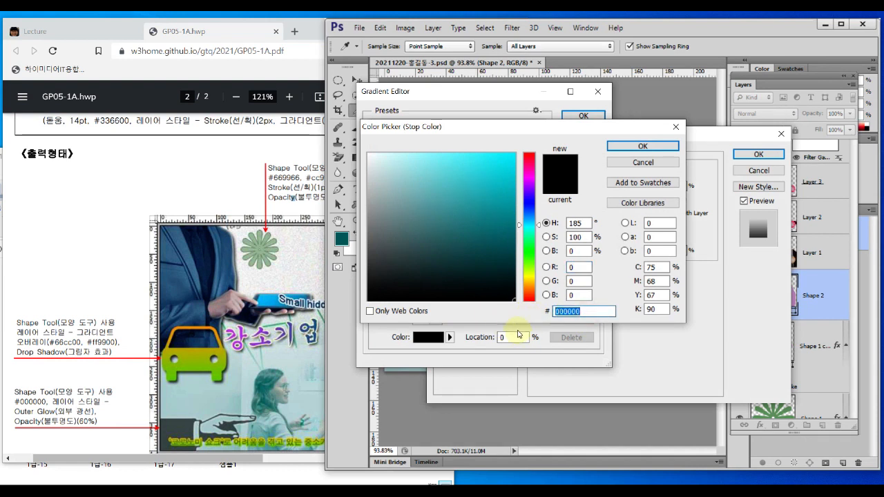
pyautogui.write('66cc00')
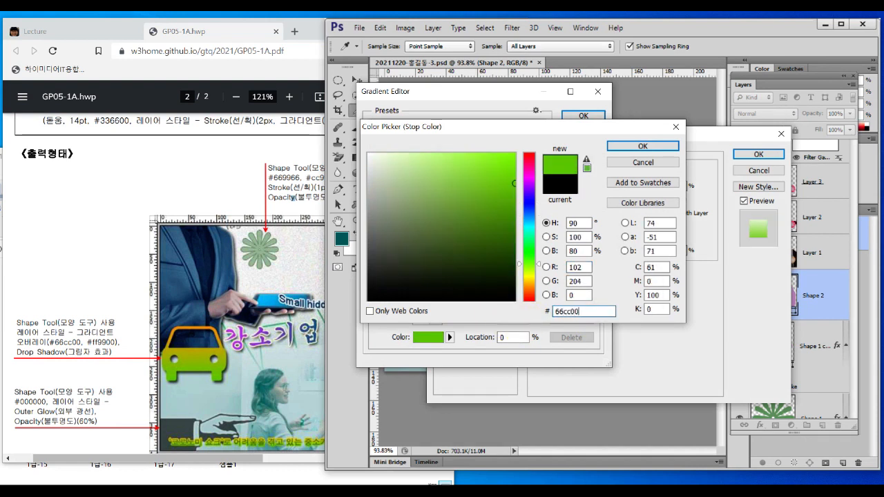
pyautogui.click(626, 145)
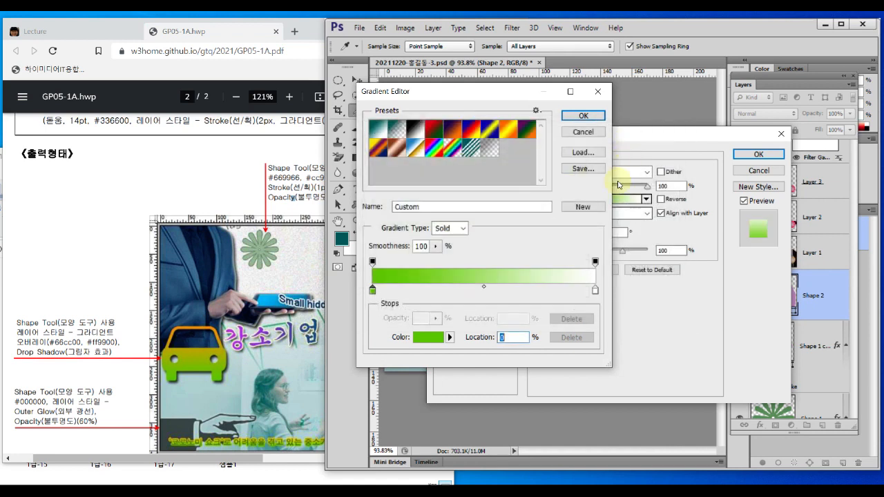
# Set the ending colour stop of the car's overlay gradient to #ff9900.
pyautogui.click(596, 291)
pyautogui.doubleClick(596, 291)
pyautogui.doubleClick(582, 313)
pyautogui.write('ff')
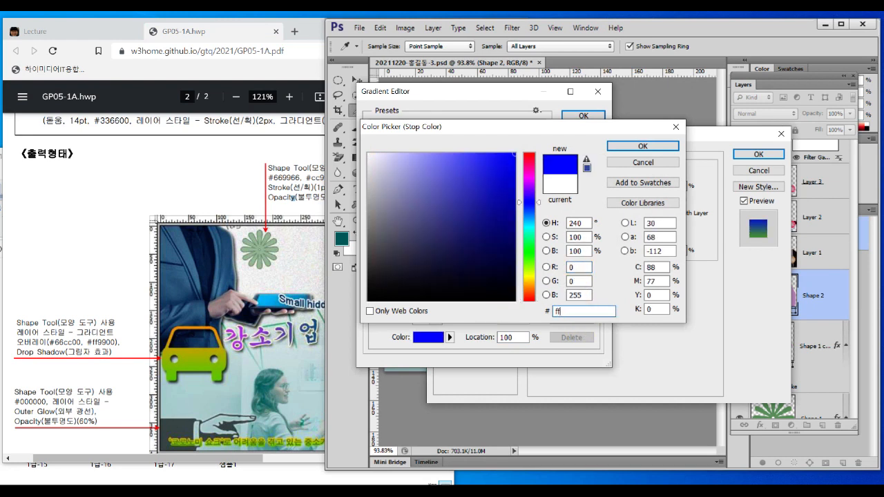
pyautogui.write('9900')
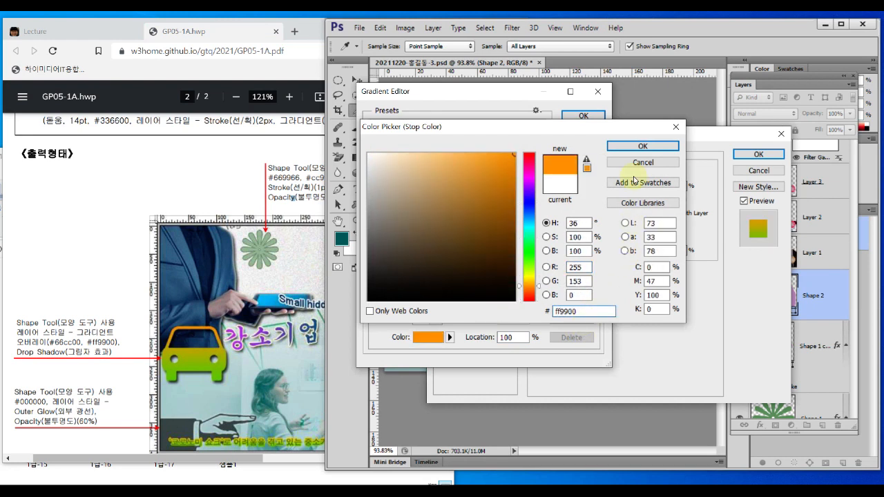
pyautogui.click(630, 147)
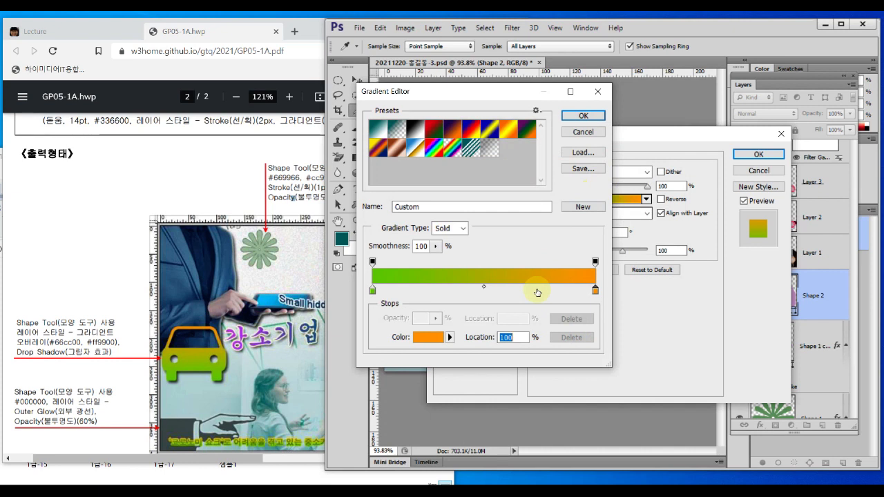
# Accept the car's edited overlay gradient and add a Drop Shadow to the car shape, leaving the shadow settings at their defaults.
pyautogui.click(568, 117)
pyautogui.moveTo(557, 130); pyautogui.dragTo(610, 135)
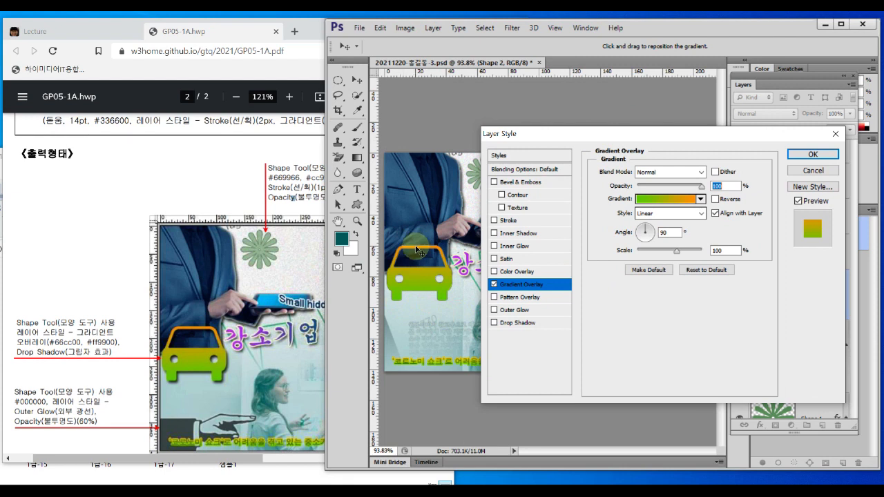
pyautogui.moveTo(499, 289); pyautogui.dragTo(546, 289)
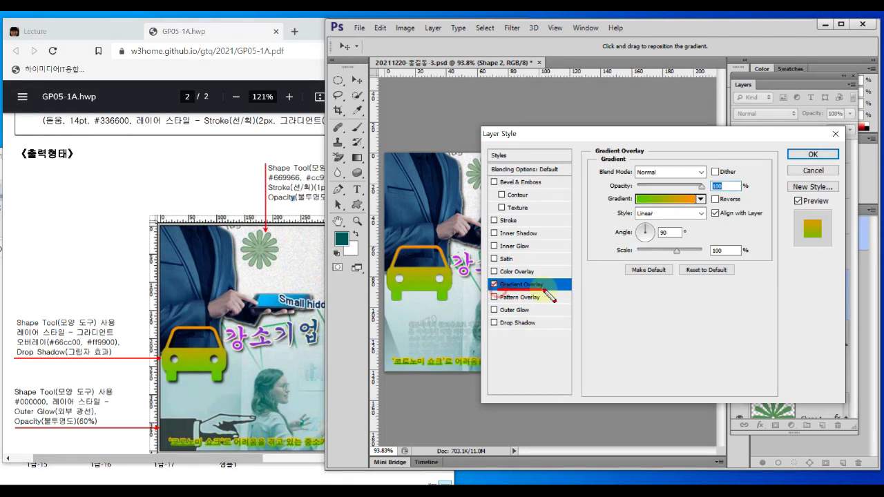
pyautogui.moveTo(499, 330); pyautogui.dragTo(544, 329)
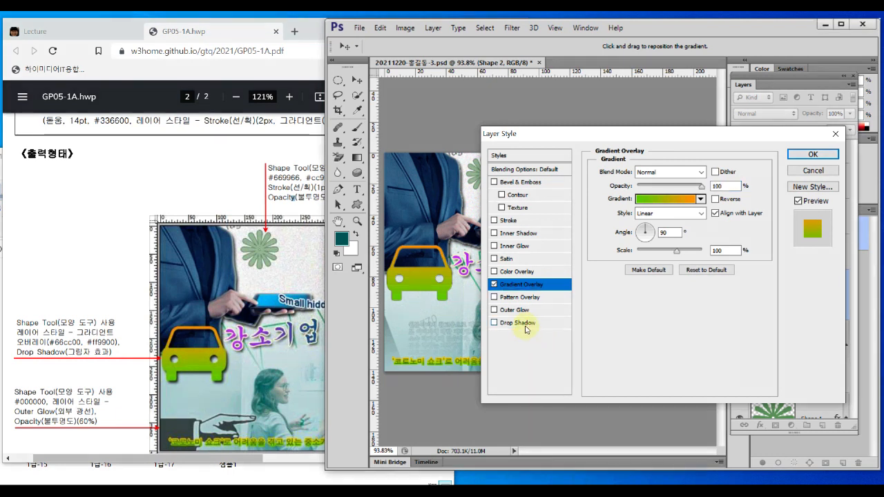
pyautogui.click(525, 325)
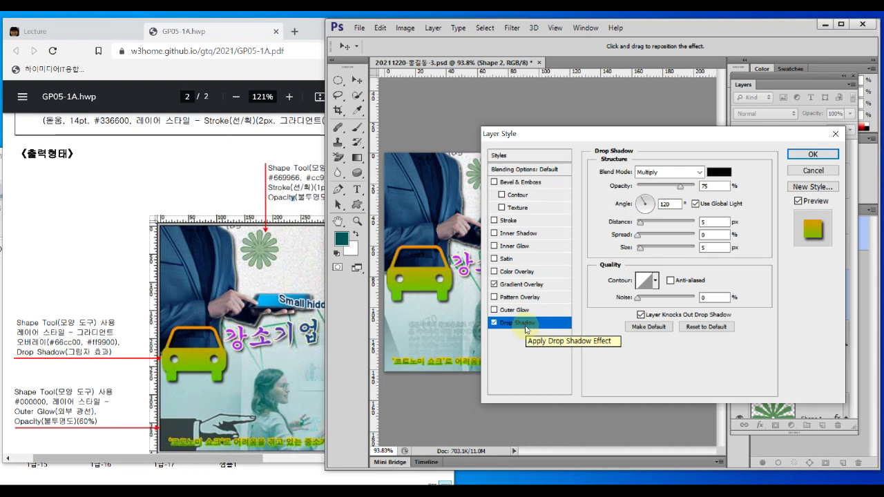
pyautogui.click(807, 155)
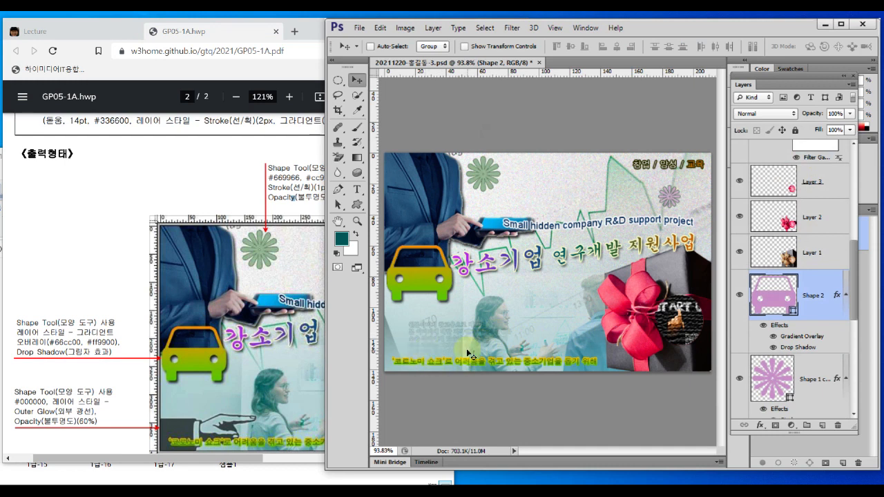
# Draw the right-pointing hand custom shape about 165 px wide and 64 px high at the poster's lower-left corner, then shift it slightly upward.
pyautogui.moveTo(250, 452)
pyautogui.mouseDown()
pyautogui.moveTo(212, 463)
pyautogui.moveTo(147, 443)
pyautogui.moveTo(257, 405)
pyautogui.moveTo(220, 462)
pyautogui.mouseUp()
pyautogui.press('Escape')
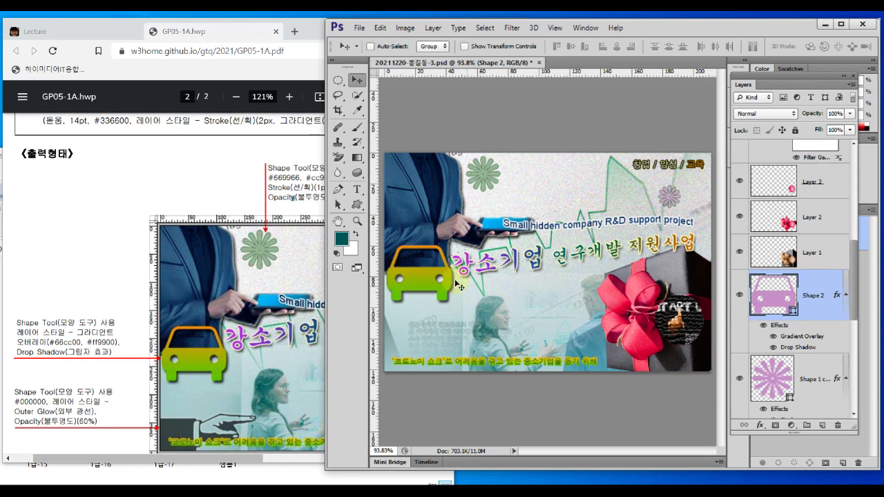
pyautogui.click(358, 206)
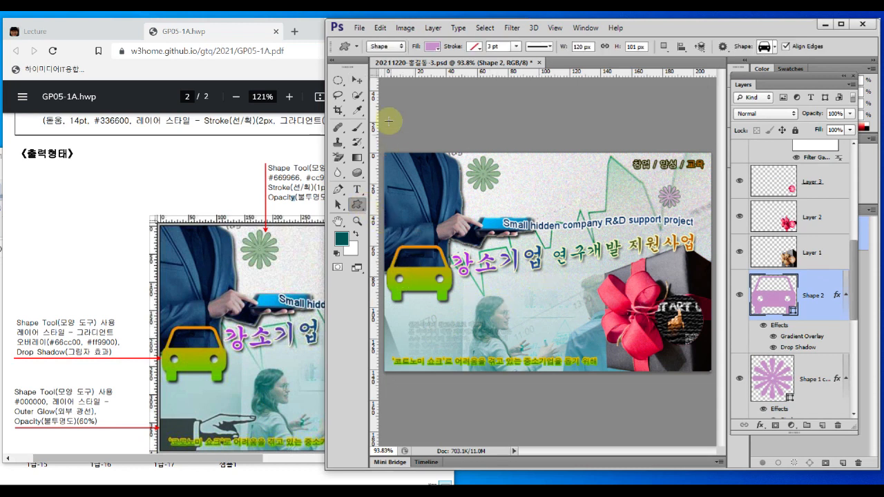
pyautogui.moveTo(411, 57)
pyautogui.mouseDown()
pyautogui.moveTo(373, 64)
pyautogui.moveTo(377, 31)
pyautogui.moveTo(423, 46)
pyautogui.moveTo(409, 71)
pyautogui.mouseUp()
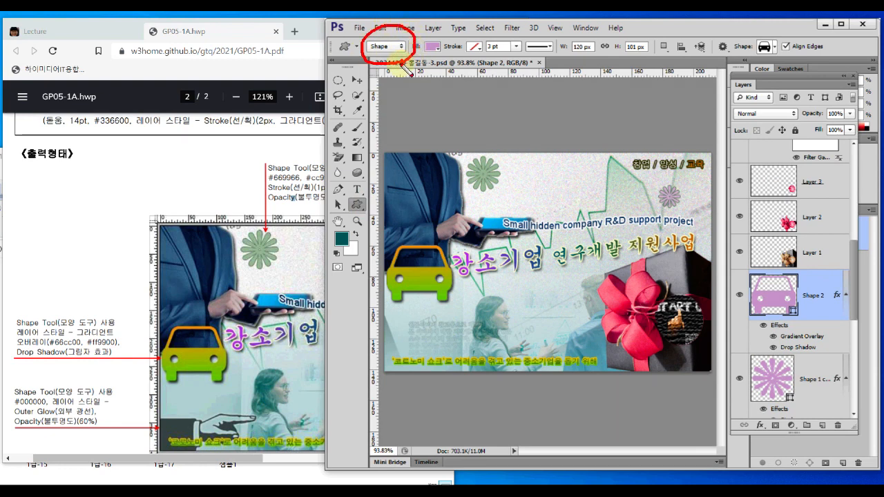
pyautogui.moveTo(777, 70)
pyautogui.mouseDown()
pyautogui.moveTo(749, 74)
pyautogui.moveTo(778, 39)
pyautogui.moveTo(779, 66)
pyautogui.mouseUp()
pyautogui.click(775, 46)
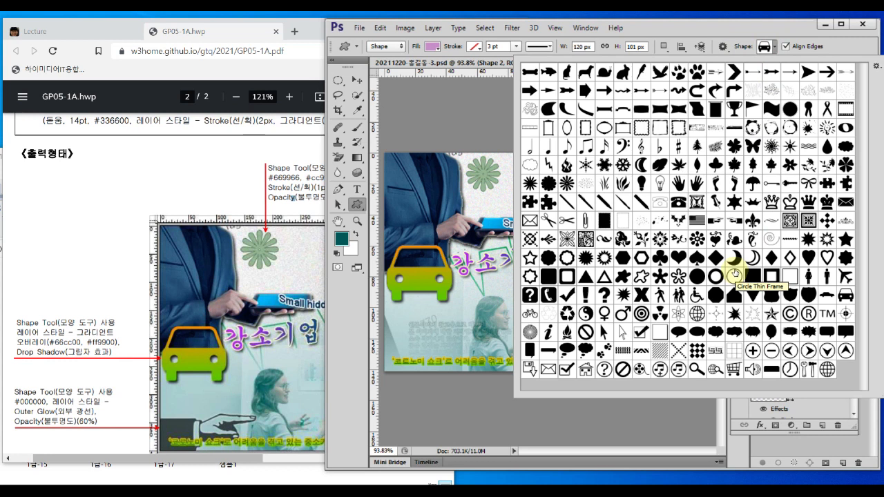
pyautogui.click(716, 222)
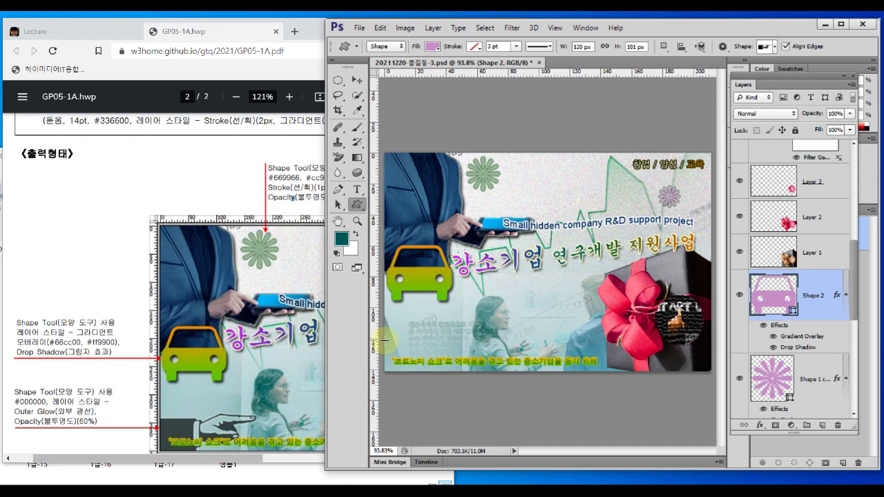
pyautogui.moveTo(385, 341); pyautogui.dragTo(475, 372)
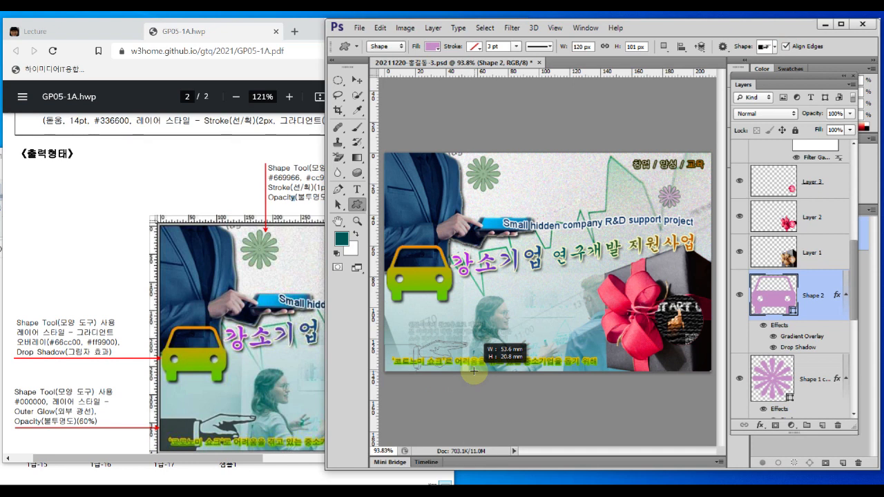
pyautogui.moveTo(475, 372); pyautogui.dragTo(476, 372)
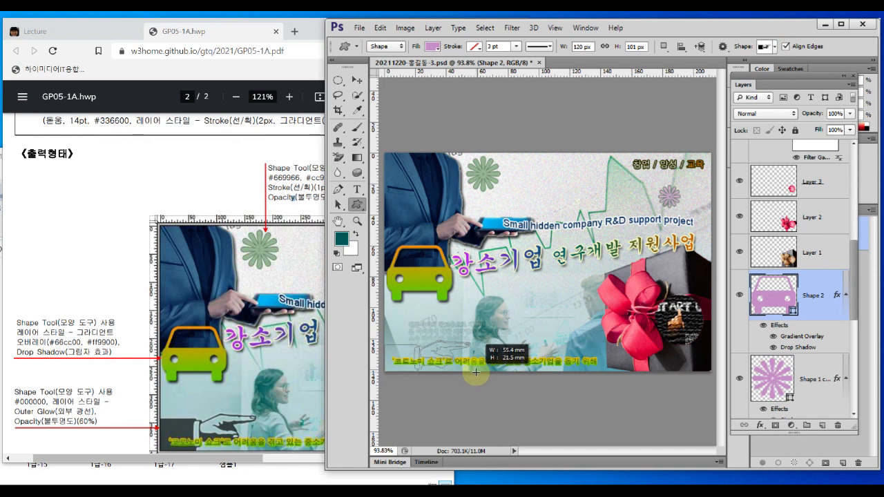
pyautogui.moveTo(476, 373); pyautogui.dragTo(478, 376)
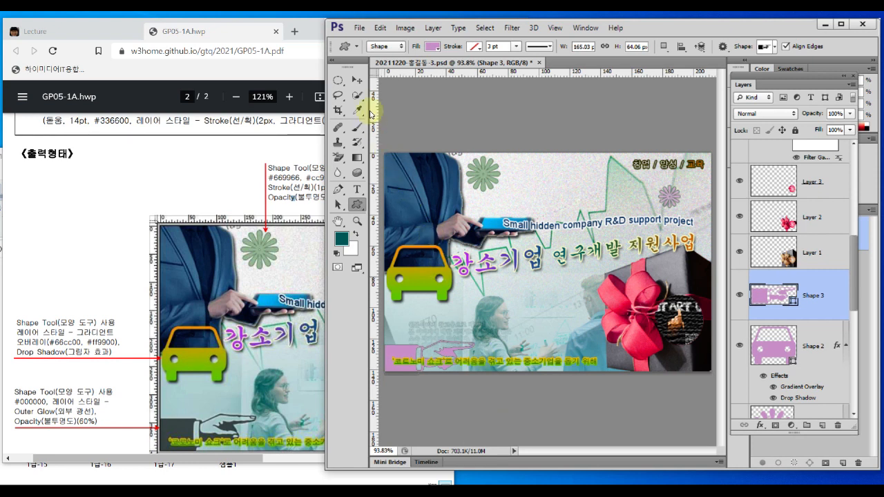
pyautogui.click(356, 80)
pyautogui.moveTo(418, 360)
pyautogui.mouseDown()
pyautogui.moveTo(415, 331)
pyautogui.moveTo(417, 351)
pyautogui.mouseUp()
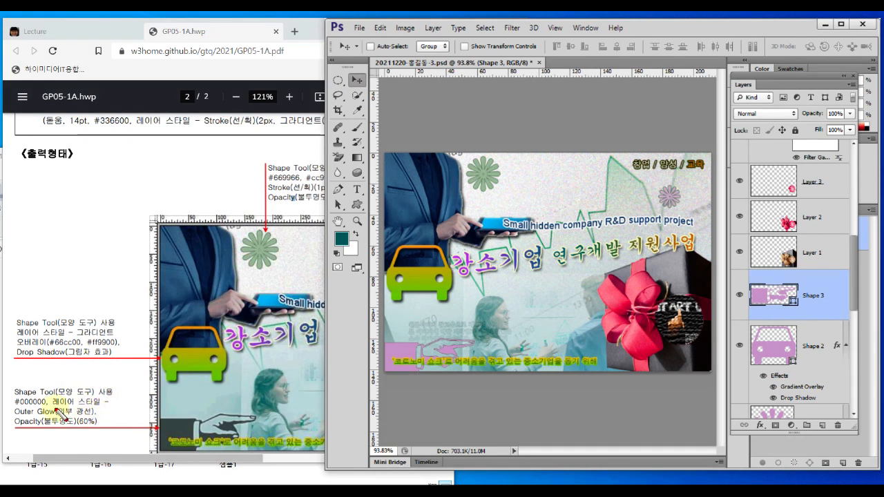
# Change the pointing-hand shape's fill colour to #000000, as specified in the exam sheet.
pyautogui.moveTo(15, 406); pyautogui.dragTo(45, 407)
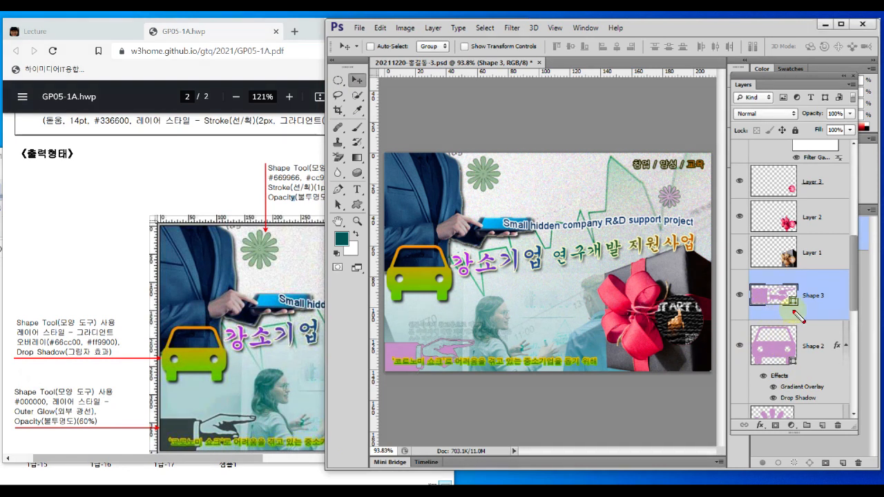
pyautogui.moveTo(793, 319); pyautogui.dragTo(797, 277)
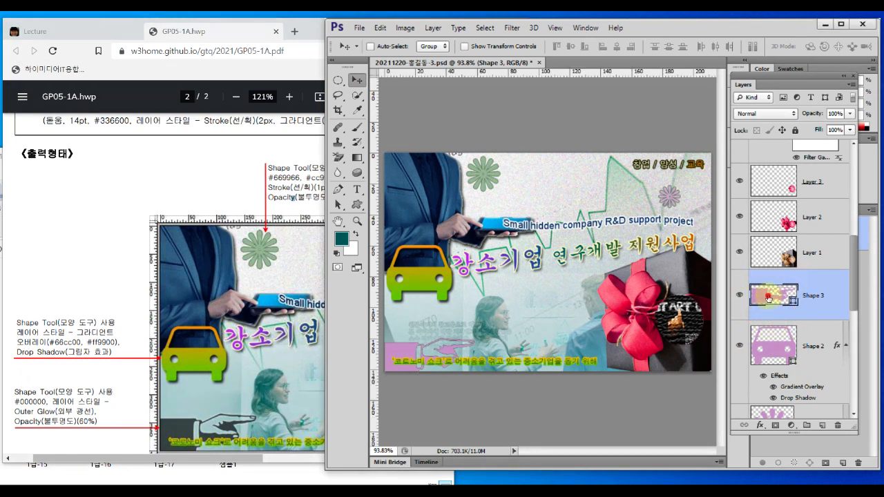
pyautogui.doubleClick(769, 295)
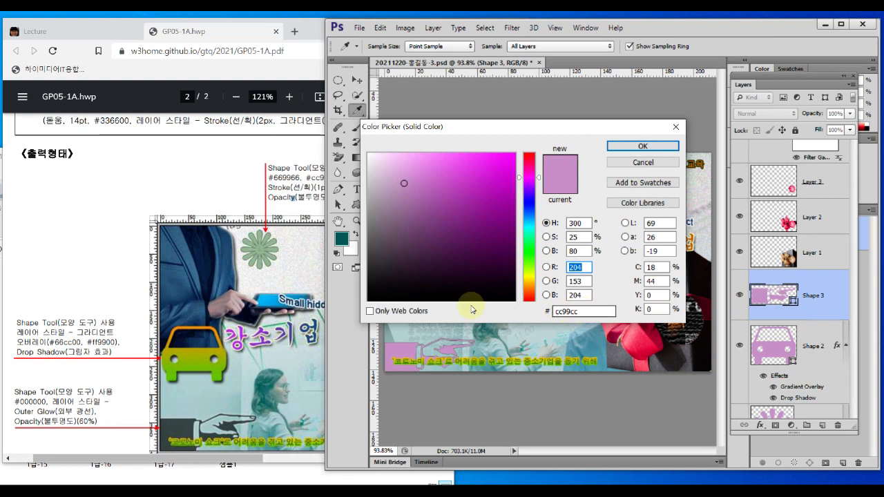
pyautogui.click(369, 301)
pyautogui.moveTo(377, 304)
pyautogui.mouseDown()
pyautogui.moveTo(349, 299)
pyautogui.moveTo(357, 304)
pyautogui.mouseUp()
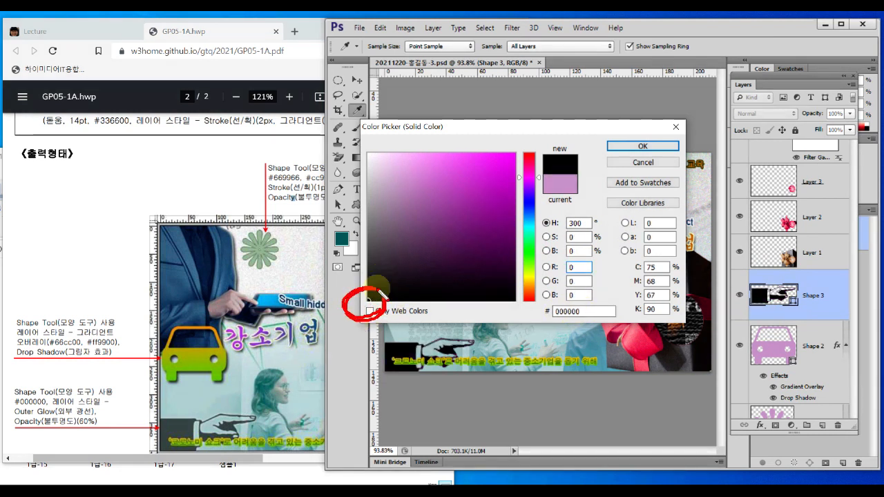
pyautogui.moveTo(591, 322)
pyautogui.mouseDown()
pyautogui.moveTo(563, 330)
pyautogui.moveTo(552, 320)
pyautogui.moveTo(592, 318)
pyautogui.moveTo(560, 329)
pyautogui.moveTo(588, 326)
pyautogui.mouseUp()
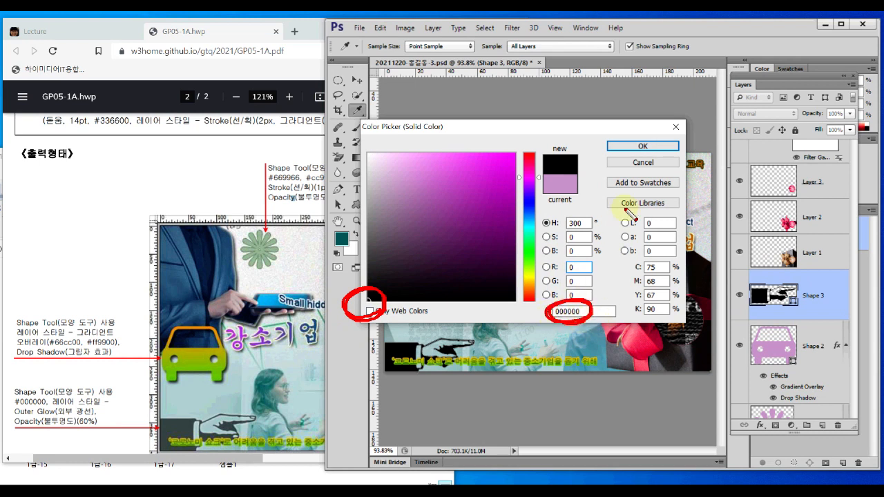
pyautogui.press('Escape')
pyautogui.click(644, 149)
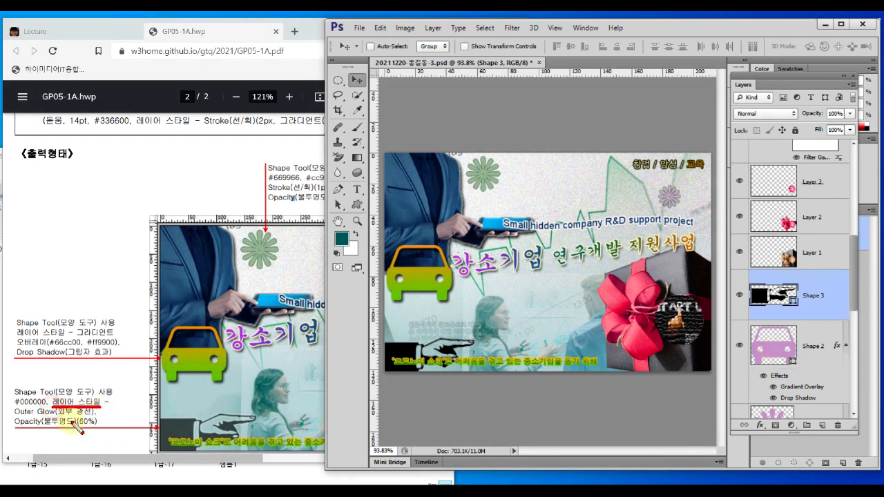
# Add an Outer Glow layer style to the pointing-hand shape, leaving the glow settings at their defaults.
pyautogui.moveTo(16, 430); pyautogui.dragTo(105, 429)
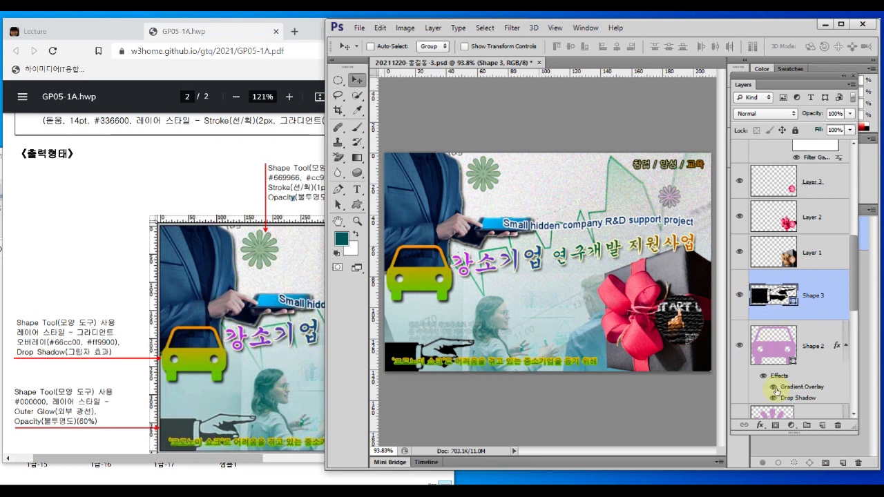
pyautogui.click(761, 426)
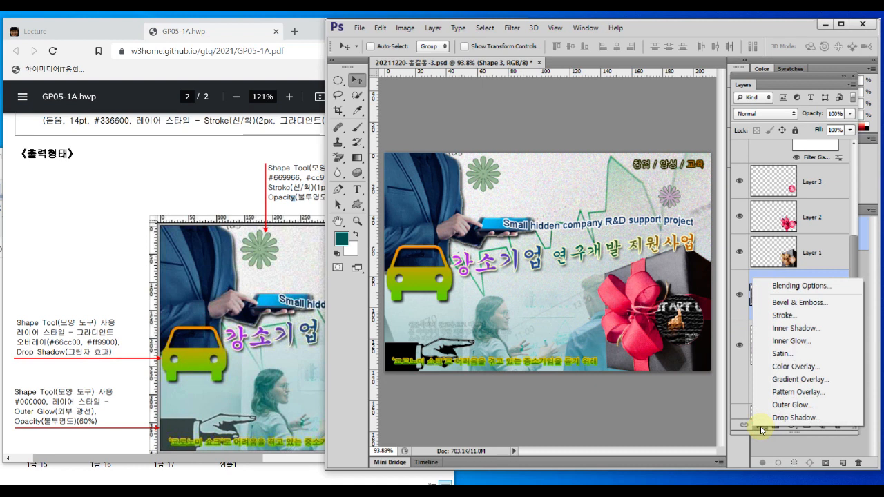
pyautogui.click(793, 405)
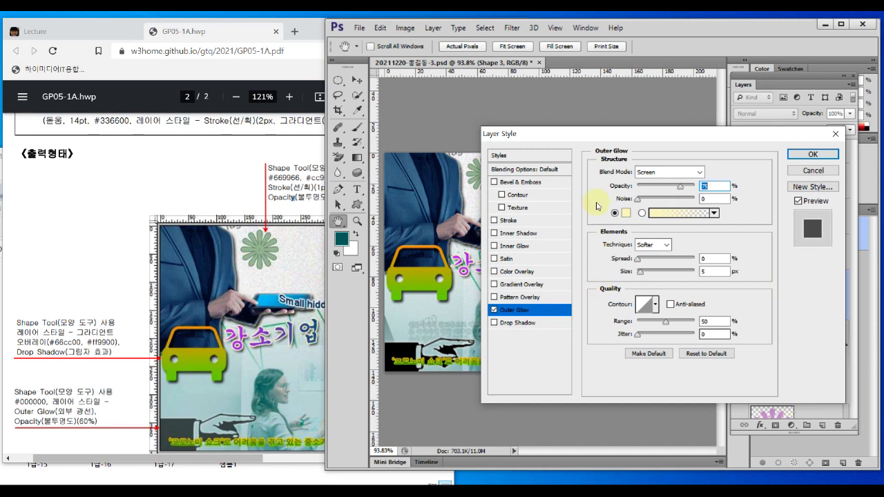
pyautogui.click(796, 153)
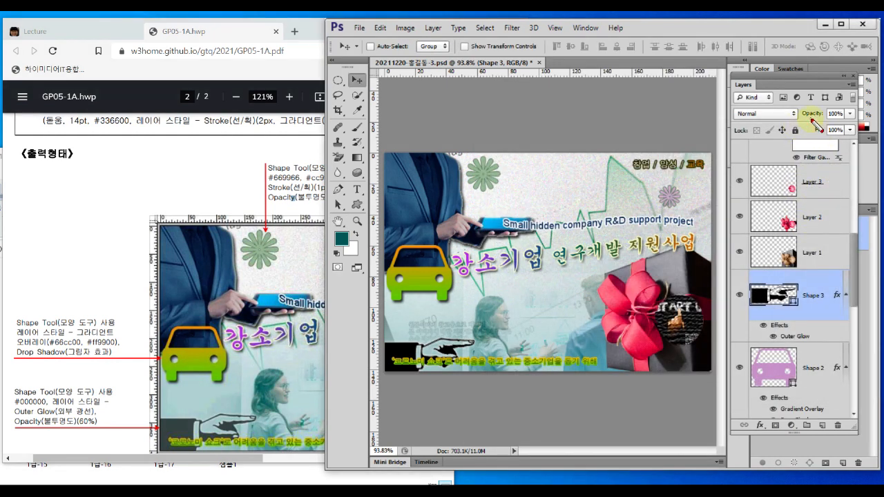
# Set the pointing-hand layer's opacity to 60% and check it against the exam sheet.
pyautogui.moveTo(802, 120); pyautogui.dragTo(850, 125)
pyautogui.press('Escape')
pyautogui.click(838, 114)
pyautogui.write('60')
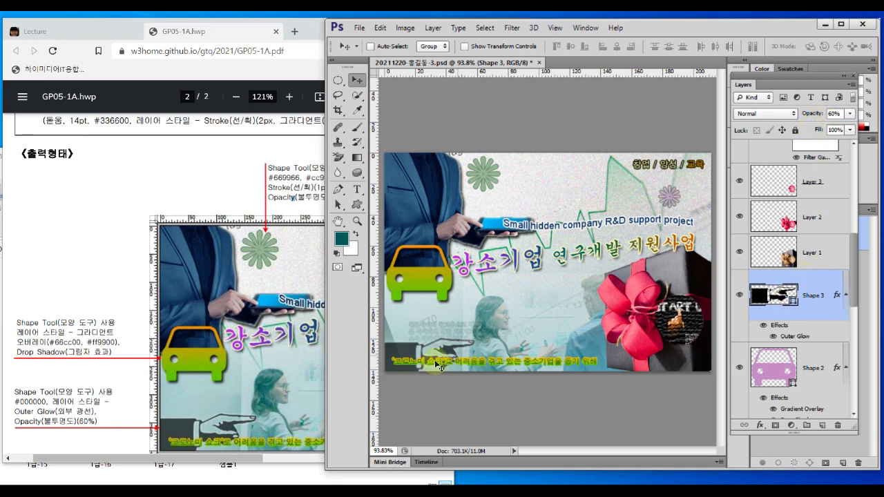
pyautogui.moveTo(847, 125)
pyautogui.mouseDown()
pyautogui.moveTo(804, 130)
pyautogui.moveTo(828, 97)
pyautogui.moveTo(833, 127)
pyautogui.mouseUp()
pyautogui.moveTo(72, 429); pyautogui.dragTo(105, 435)
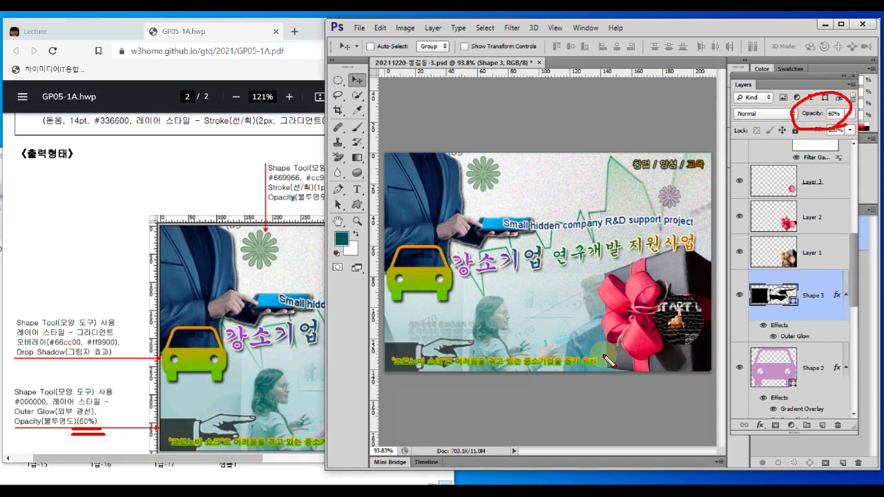
pyautogui.press('Escape')
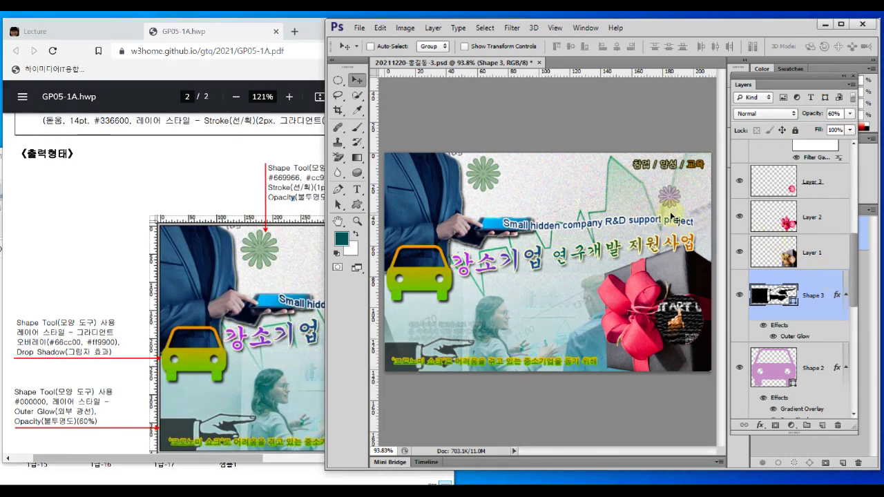
# Save the finished poster to its existing PSD file.
pyautogui.click(359, 29)
pyautogui.click(359, 30)
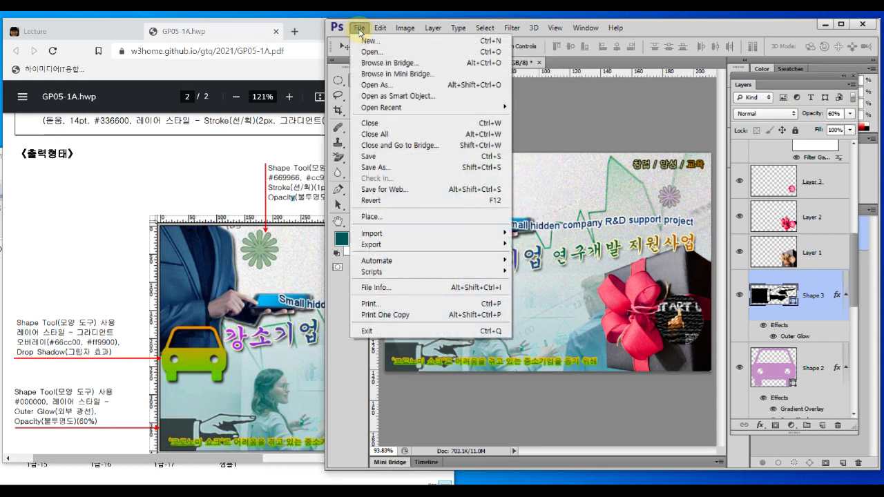
pyautogui.click(374, 156)
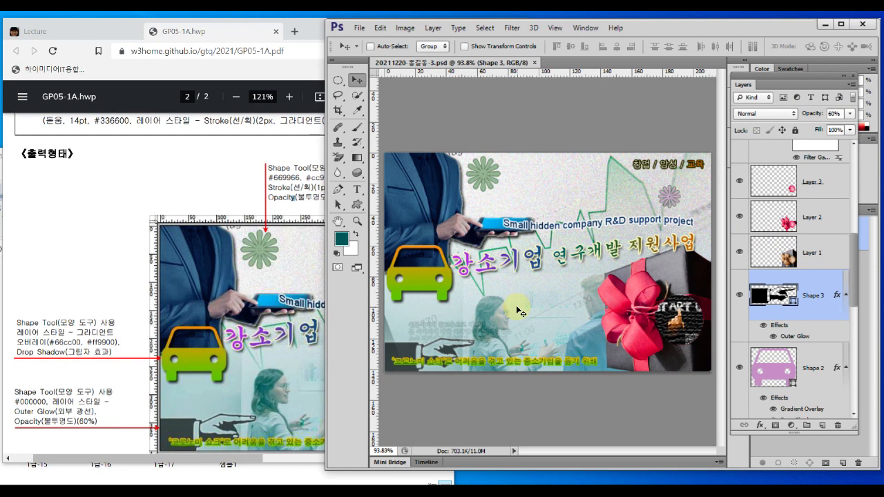
# Save a JPEG copy of the poster over the existing one in the GTQ folder, with quality 12 and Baseline ("Standard") format.
pyautogui.click(360, 29)
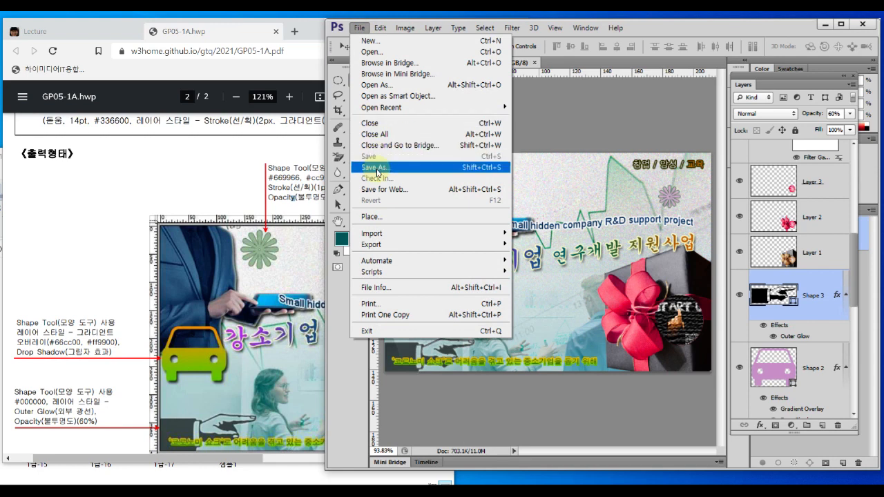
pyautogui.click(377, 168)
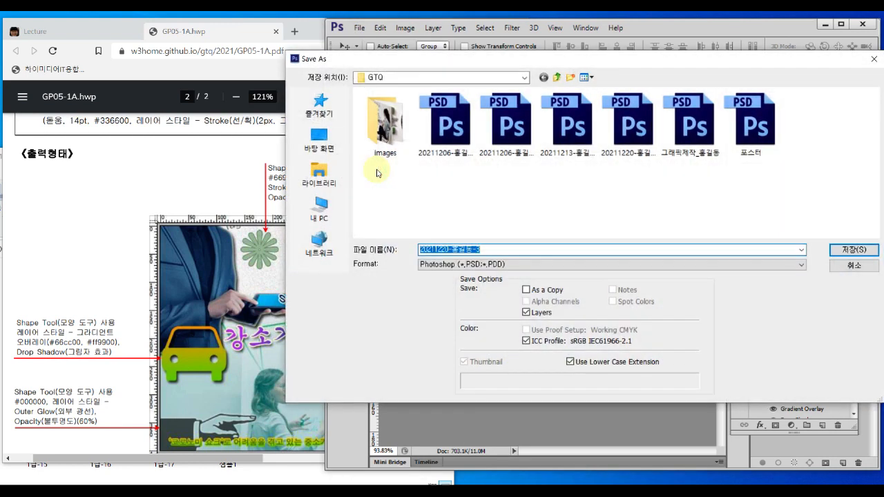
pyautogui.click(439, 264)
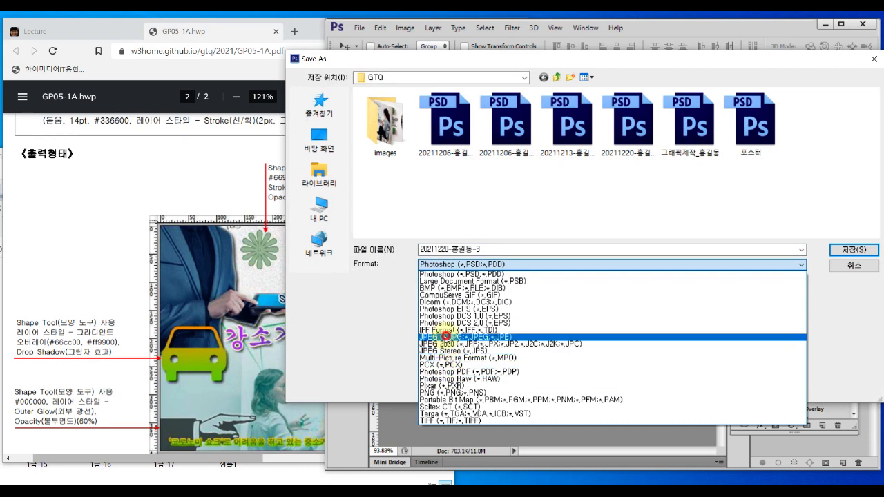
pyautogui.click(446, 336)
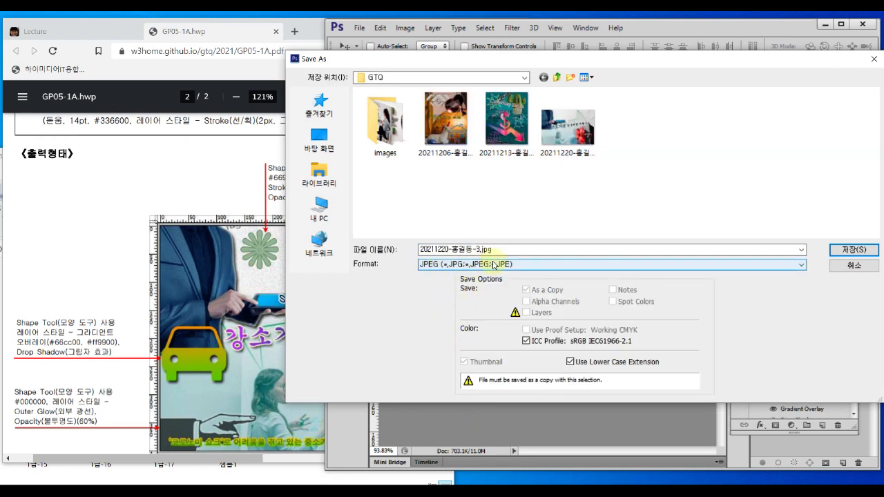
pyautogui.click(456, 250)
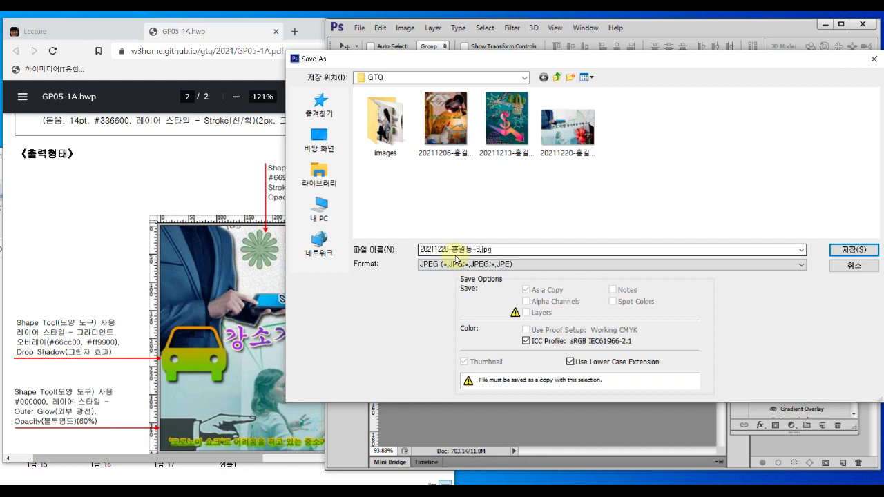
pyautogui.press('Tab')
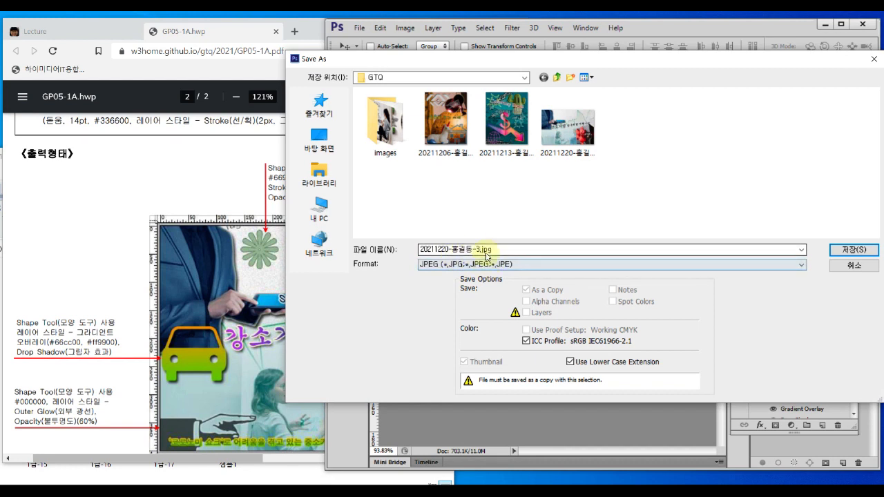
pyautogui.click(852, 249)
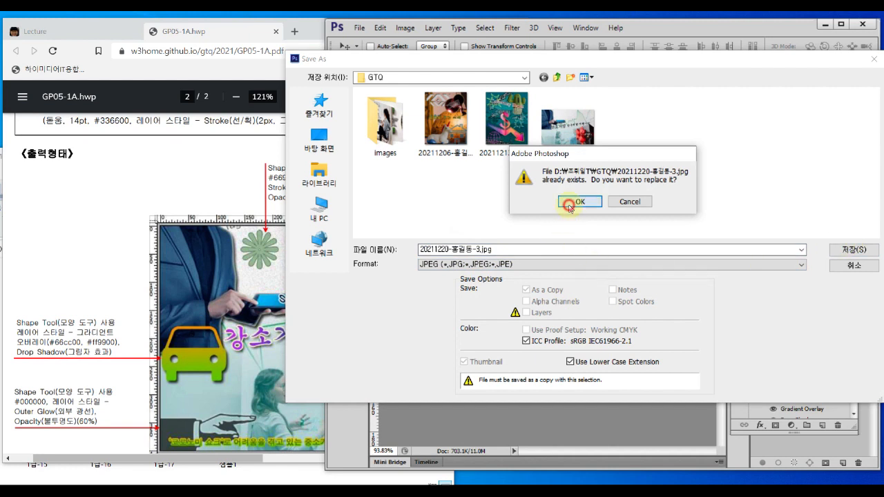
pyautogui.click(569, 203)
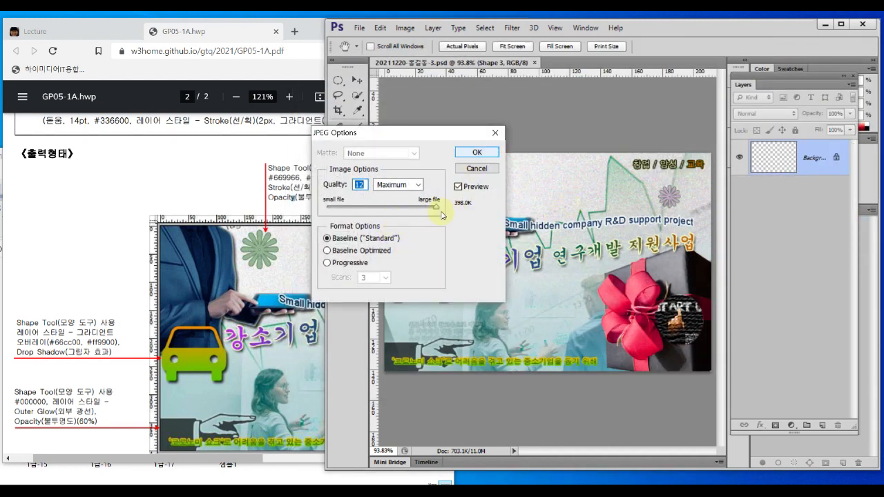
pyautogui.moveTo(446, 219); pyautogui.dragTo(442, 226)
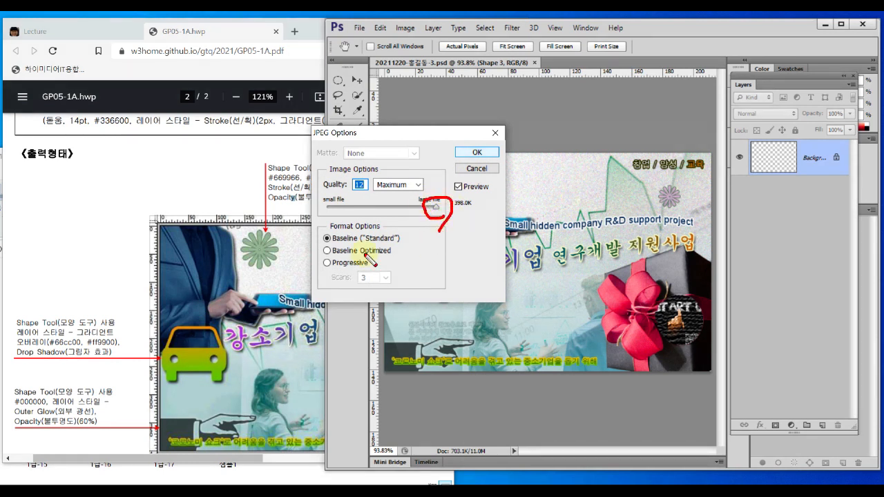
pyautogui.moveTo(323, 243); pyautogui.dragTo(404, 241)
pyautogui.click(476, 151)
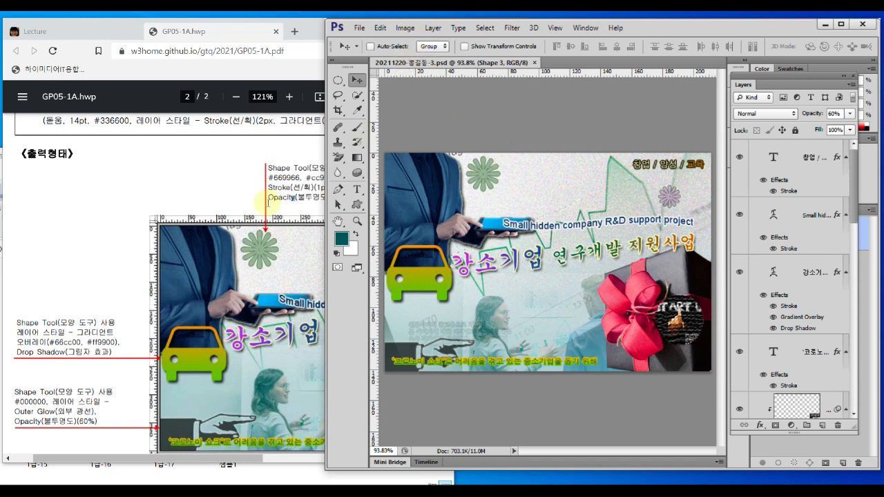
# Switch to the exam sheet in the browser and check the file-saving rules for the required JPG and PSD pixel sizes.
pyautogui.click(264, 202)
pyautogui.scroll(10, 271, 269)
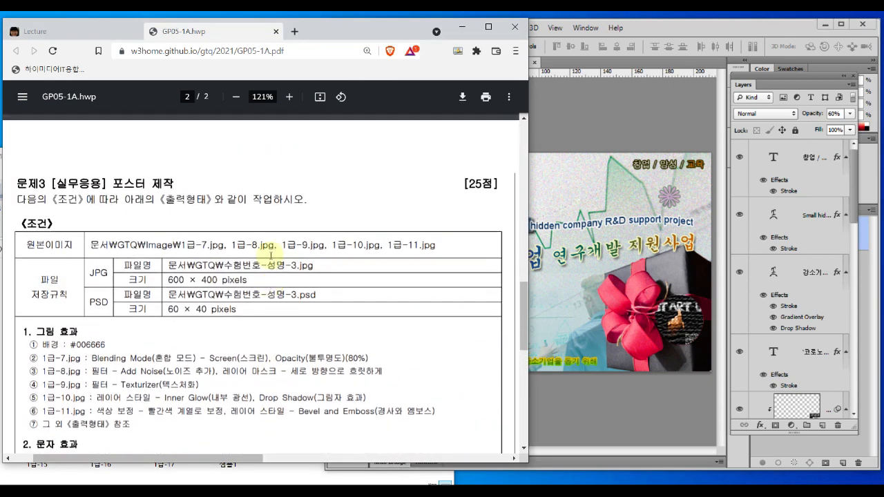
pyautogui.moveTo(35, 237)
pyautogui.mouseDown()
pyautogui.moveTo(66, 237)
pyautogui.moveTo(74, 252)
pyautogui.moveTo(119, 229)
pyautogui.moveTo(249, 237)
pyautogui.mouseUp()
pyautogui.moveTo(88, 263); pyautogui.dragTo(112, 263)
pyautogui.moveTo(168, 265); pyautogui.dragTo(235, 264)
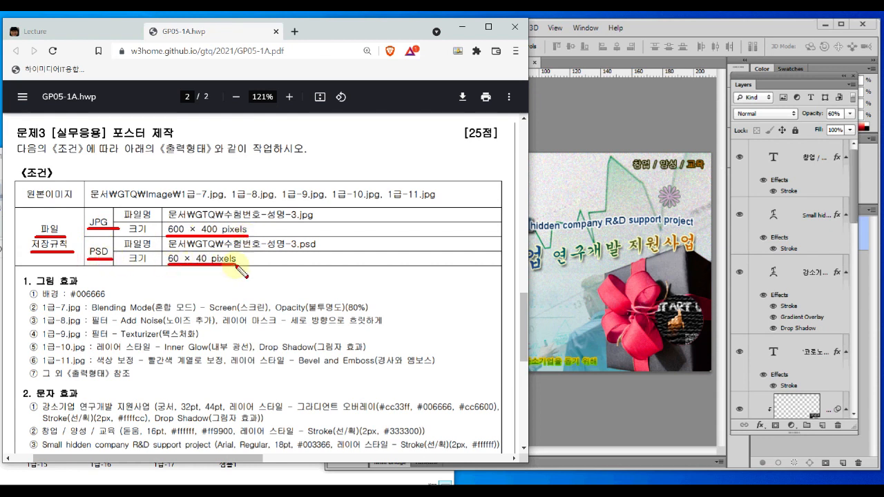
pyautogui.press('Escape')
# Return to Photoshop and set the poster's image width to 60 pixels with Constrain Proportions on.
pyautogui.click(651, 32)
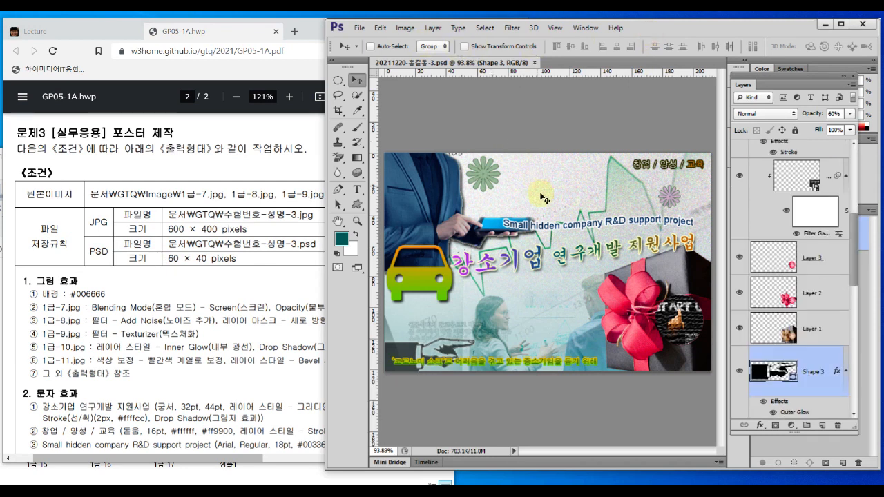
pyautogui.click(405, 28)
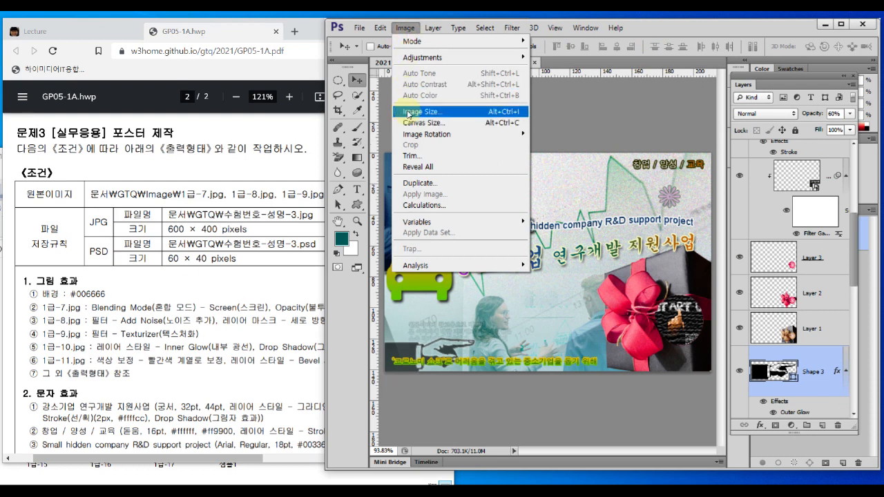
pyautogui.click(411, 112)
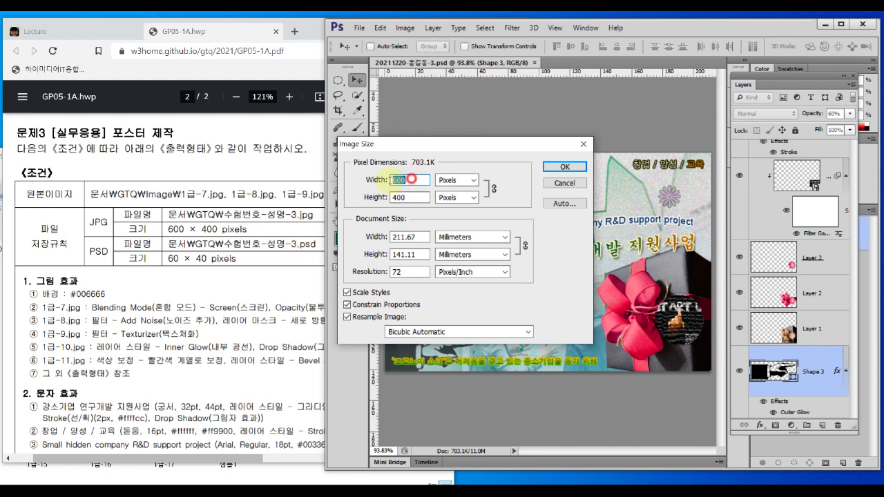
pyautogui.click(409, 199)
pyautogui.click(409, 179)
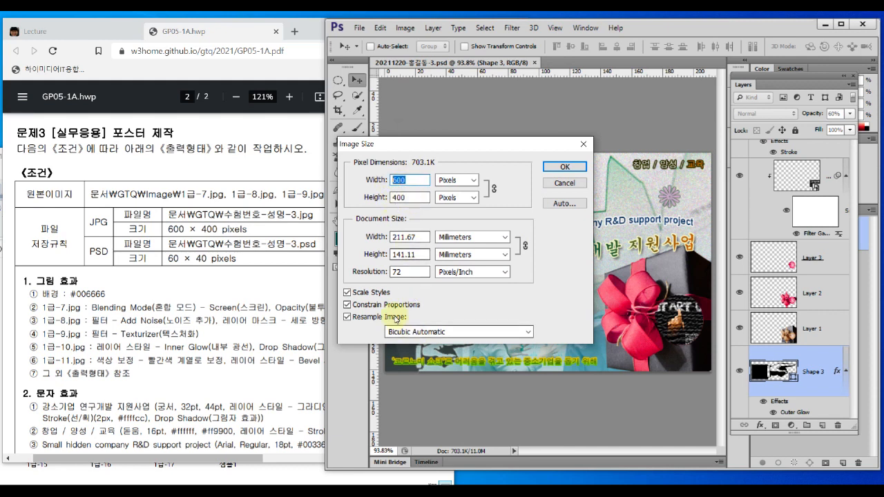
pyautogui.moveTo(340, 311); pyautogui.dragTo(423, 311)
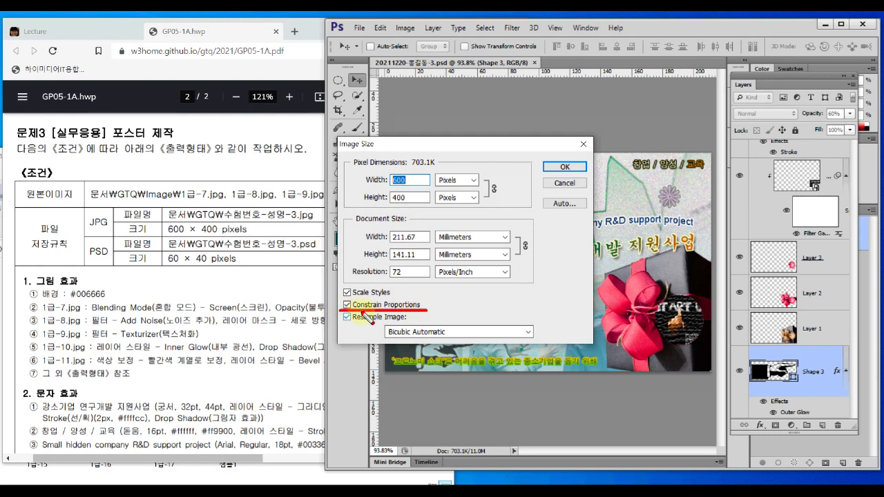
pyautogui.moveTo(353, 304); pyautogui.dragTo(349, 318)
pyautogui.press('Escape')
pyautogui.moveTo(409, 181); pyautogui.dragTo(374, 186)
pyautogui.write('60')
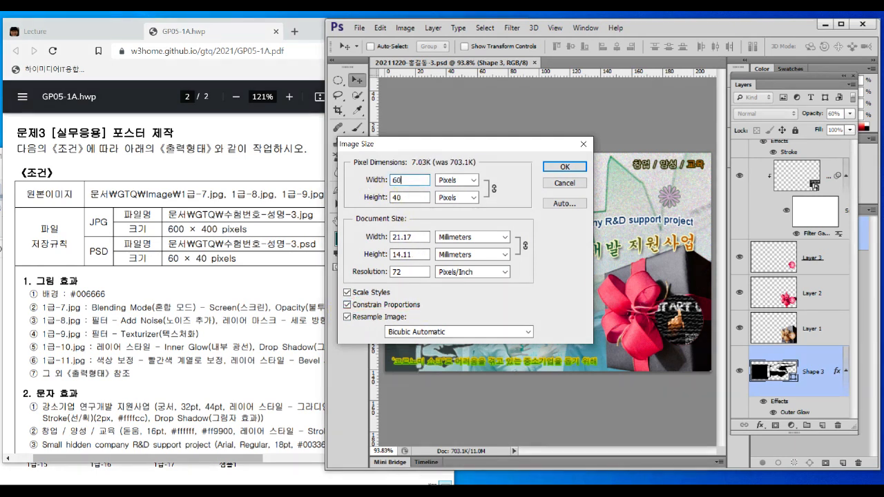
# Check the proportionally linked height in the Image Size settings and apply the resize to the poster.
pyautogui.moveTo(379, 187); pyautogui.dragTo(405, 187)
pyautogui.moveTo(499, 204)
pyautogui.mouseDown()
pyautogui.moveTo(508, 186)
pyautogui.moveTo(499, 205)
pyautogui.mouseUp()
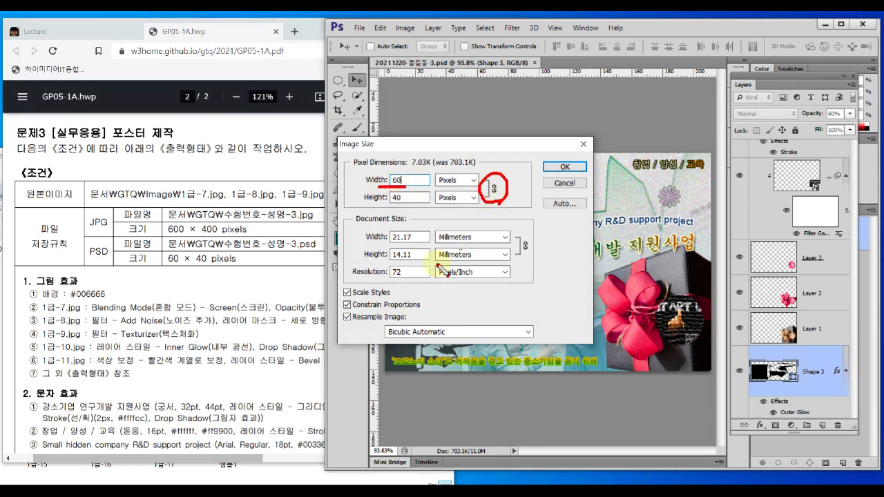
pyautogui.moveTo(344, 312); pyautogui.dragTo(429, 311)
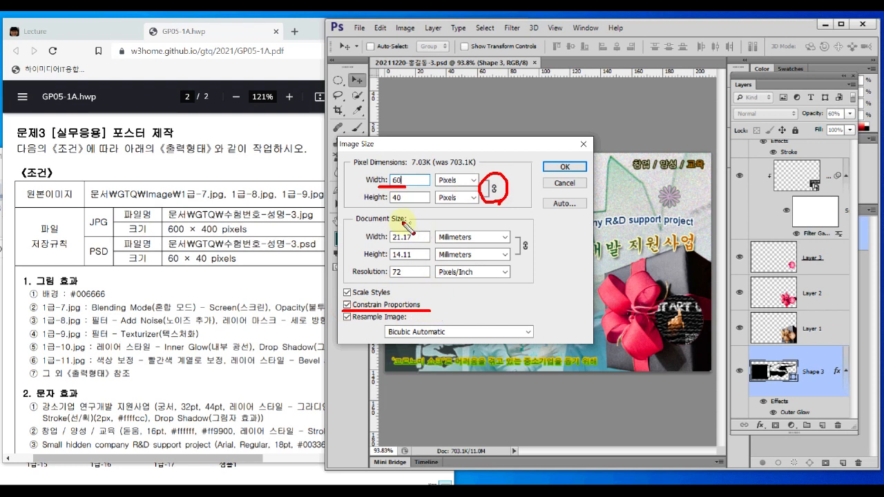
pyautogui.moveTo(403, 206)
pyautogui.mouseDown()
pyautogui.moveTo(392, 193)
pyautogui.moveTo(408, 205)
pyautogui.mouseUp()
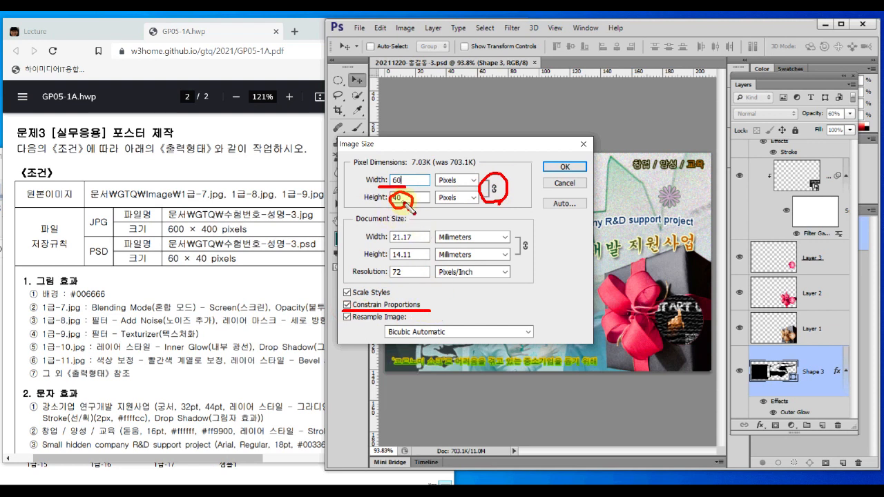
pyautogui.press('Escape')
pyautogui.doubleClick(400, 179)
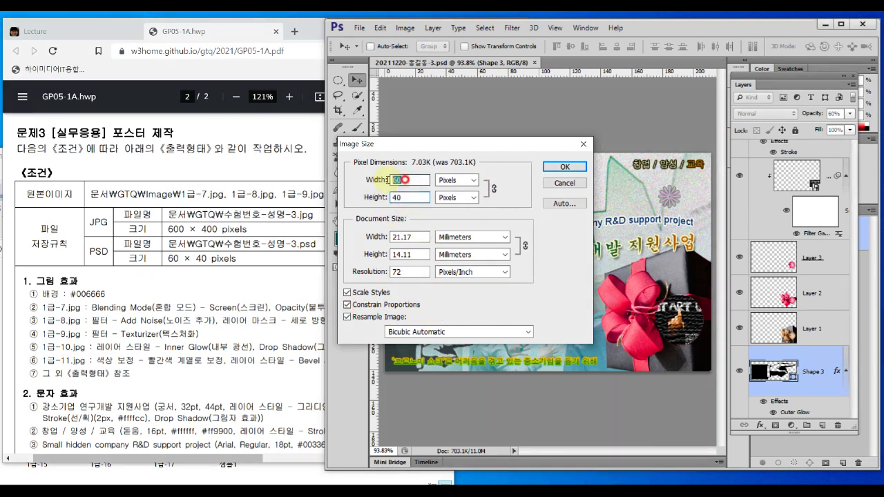
pyautogui.click(565, 166)
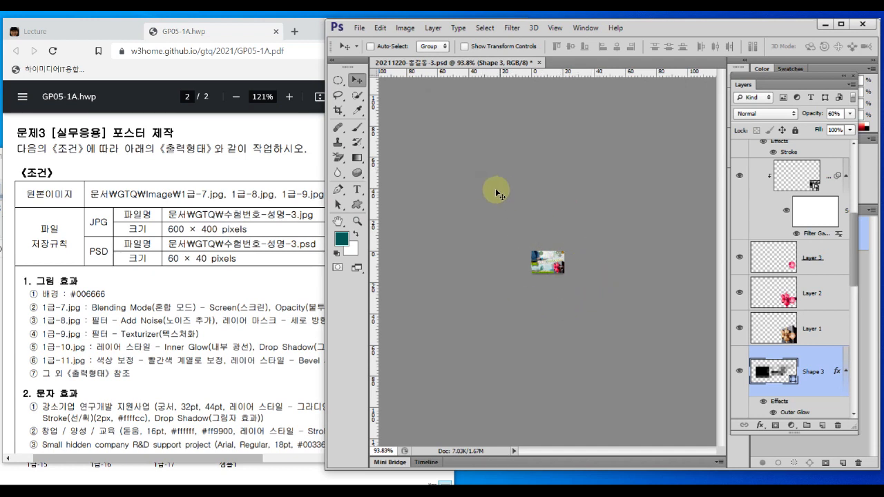
# Save the resized poster in Photoshop format with layers, replacing the existing PSD in the GTQ folder.
pyautogui.click(360, 29)
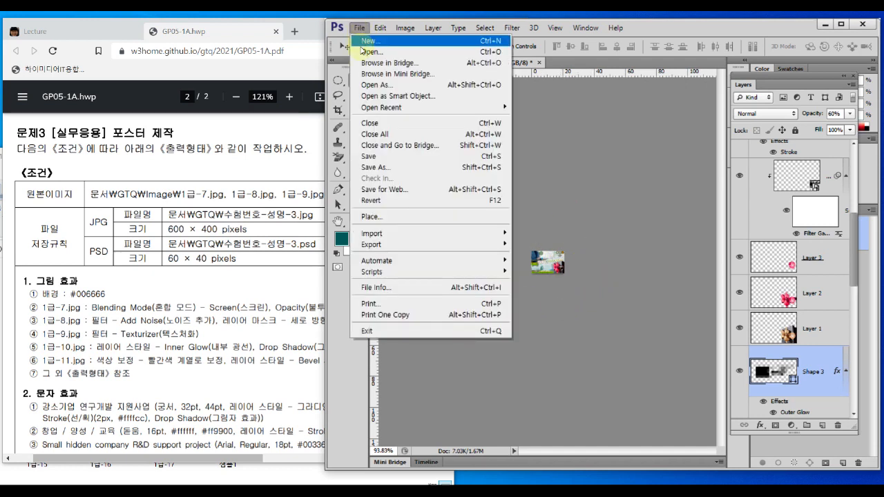
pyautogui.click(374, 168)
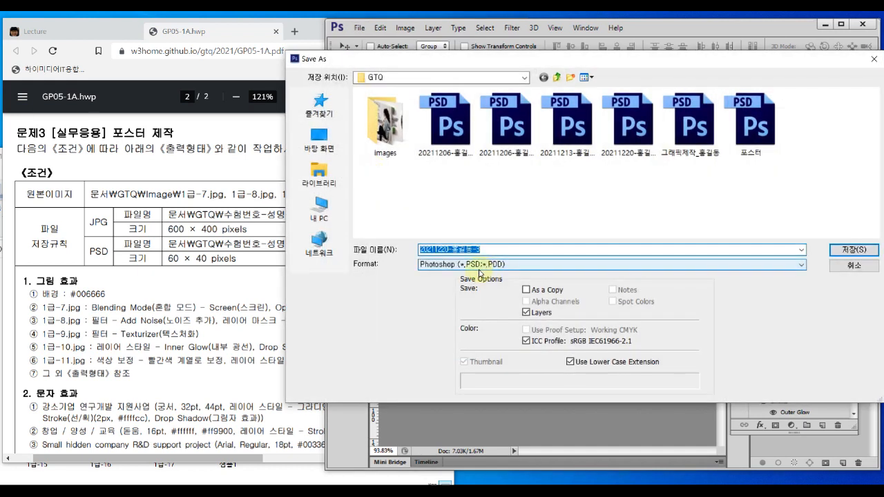
pyautogui.click(442, 266)
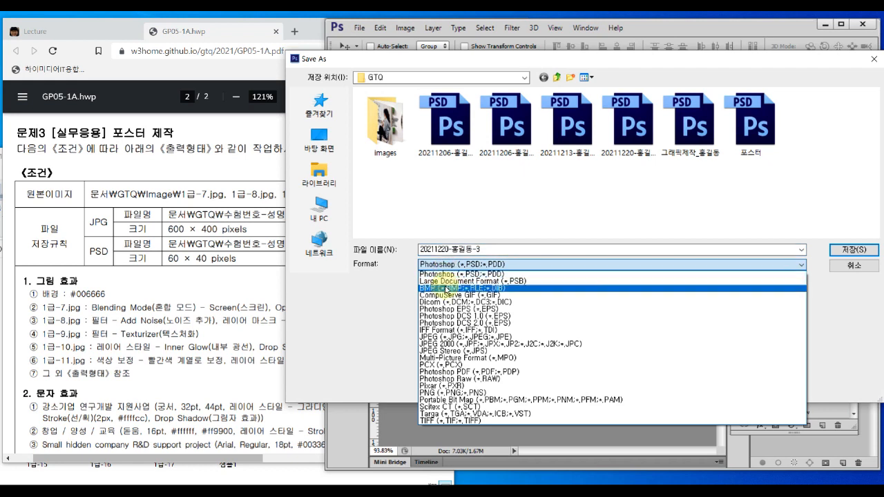
pyautogui.click(443, 268)
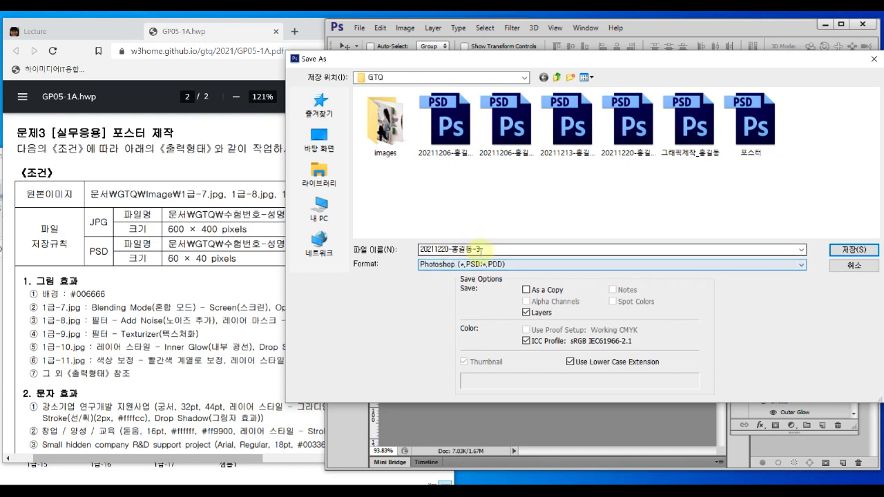
pyautogui.click(854, 251)
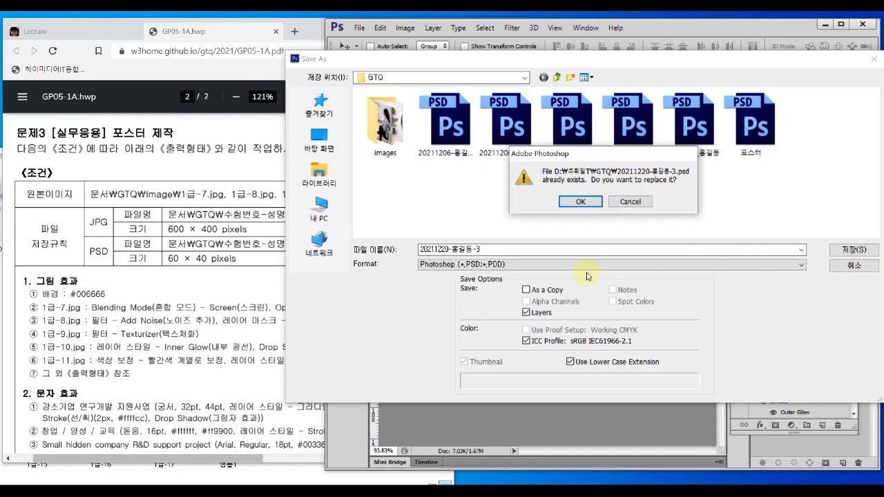
pyautogui.click(580, 202)
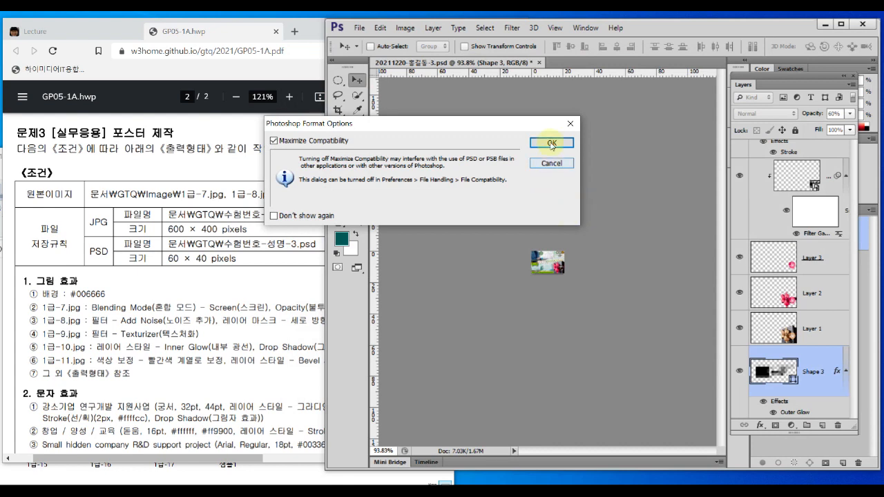